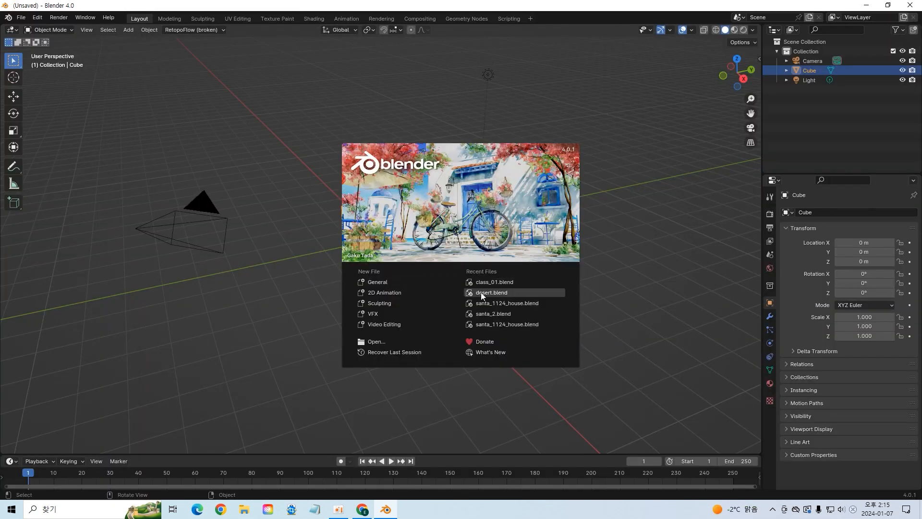
Step: Open the recent file class_01.blend and show it in front orthographic view
click(488, 282)
middle_drag(488, 283, 481, 253)
key(KP_1)
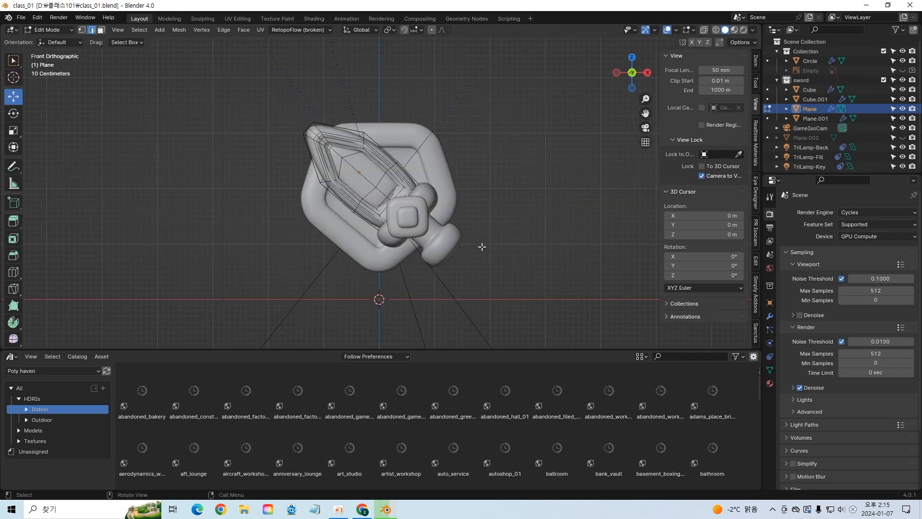
Step: Unhide the Empty reference image in the viewport and frame all six icons
scroll(482, 247, down, 1)
click(902, 70)
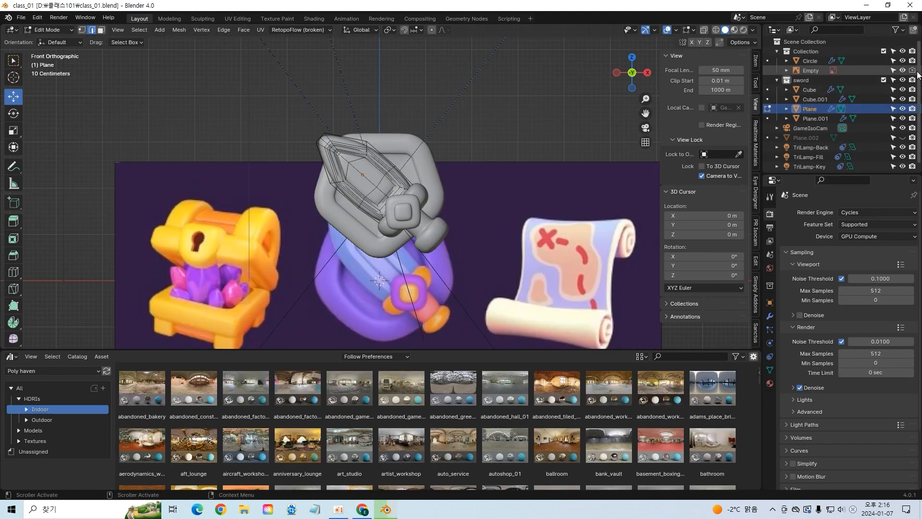
scroll(508, 189, down, 3)
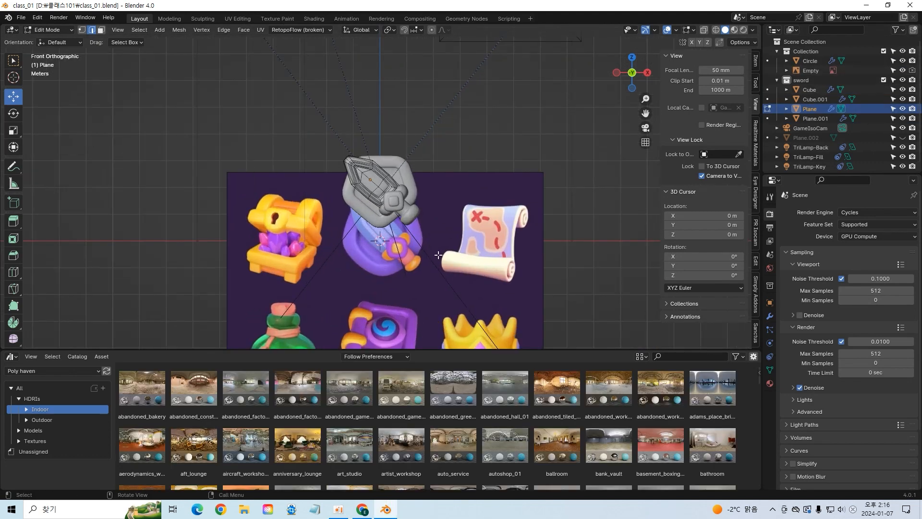
scroll(485, 272, down, 2)
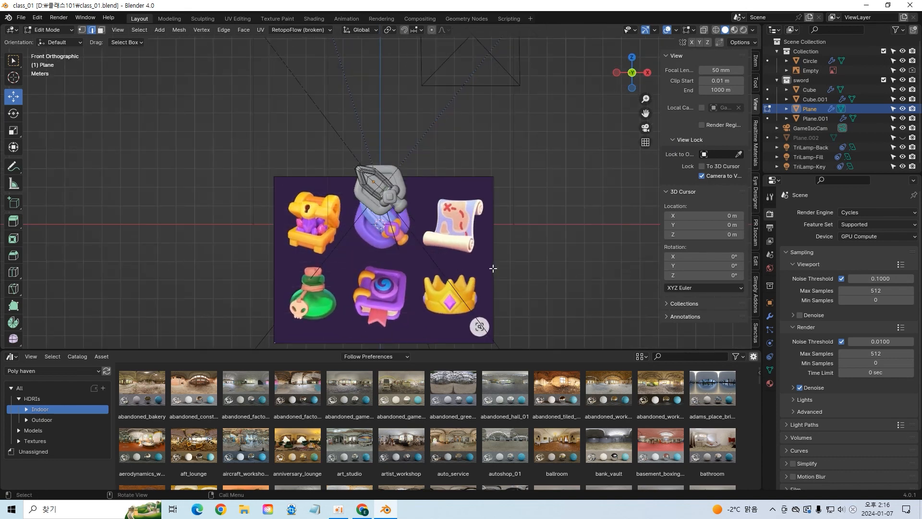
drag(648, 113, 666, 59)
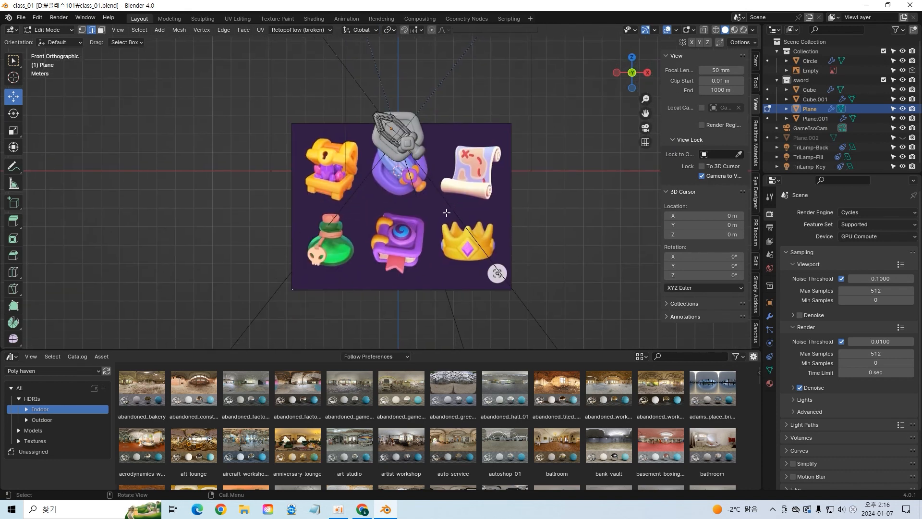
Step: Collapse the sword collection and hide it in the viewport
click(788, 81)
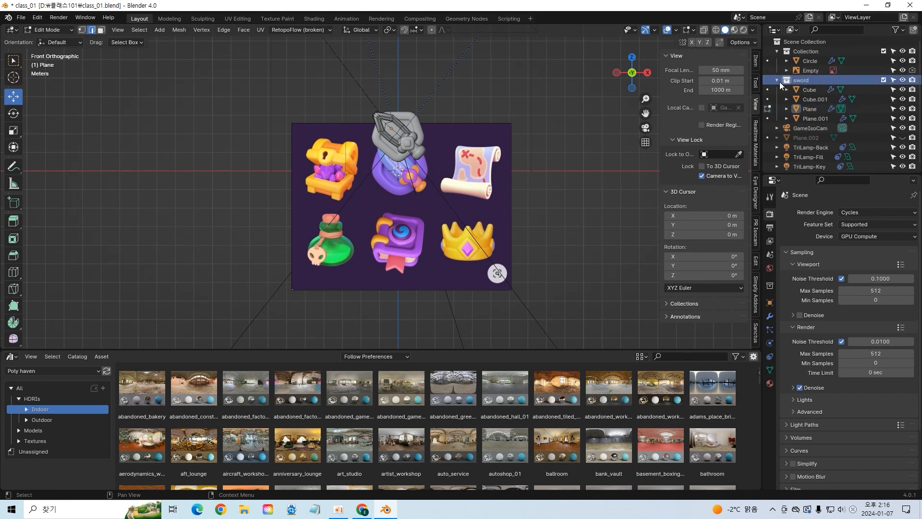
click(777, 80)
click(902, 80)
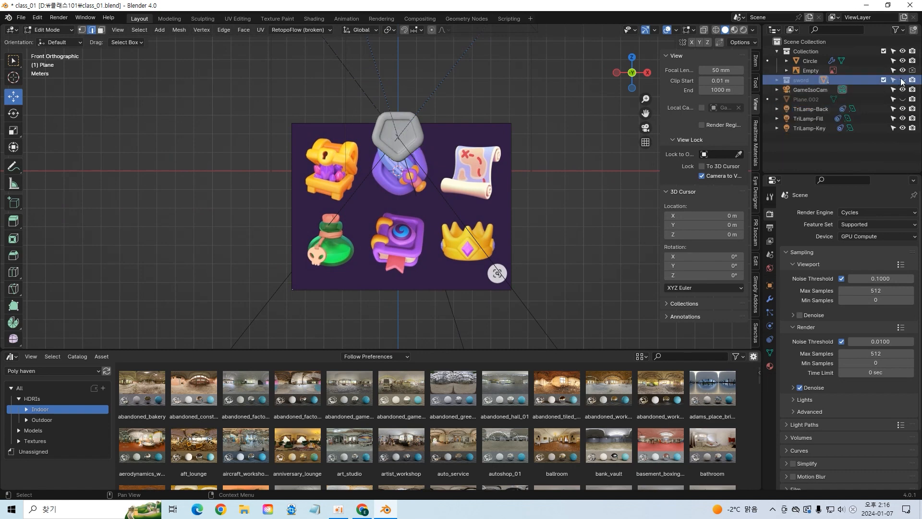
Step: Move the Empty reference image out into the Scene Collection and hide the collection that holds the shield Circle
click(903, 51)
click(902, 51)
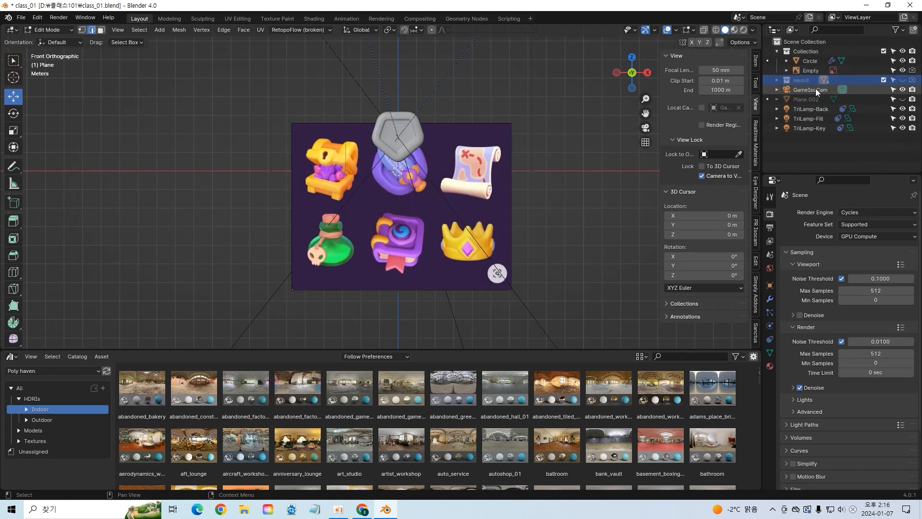
drag(809, 70, 803, 43)
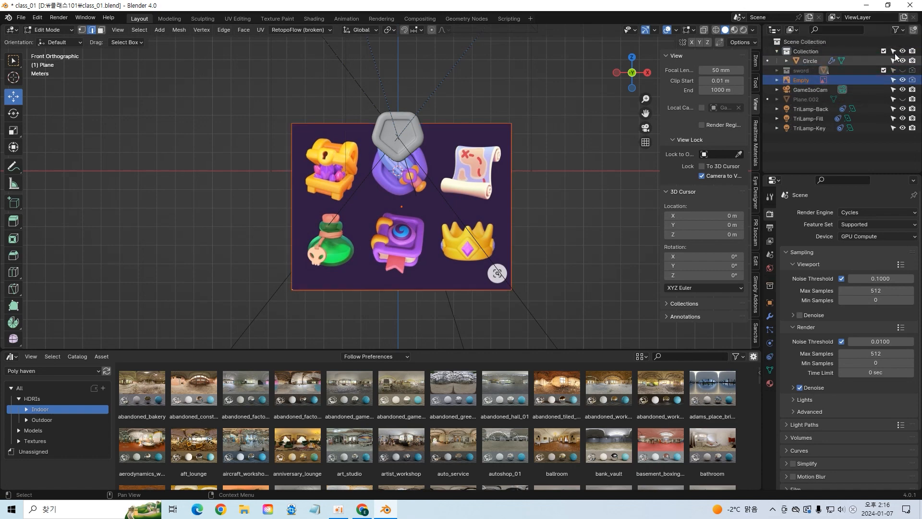
click(902, 51)
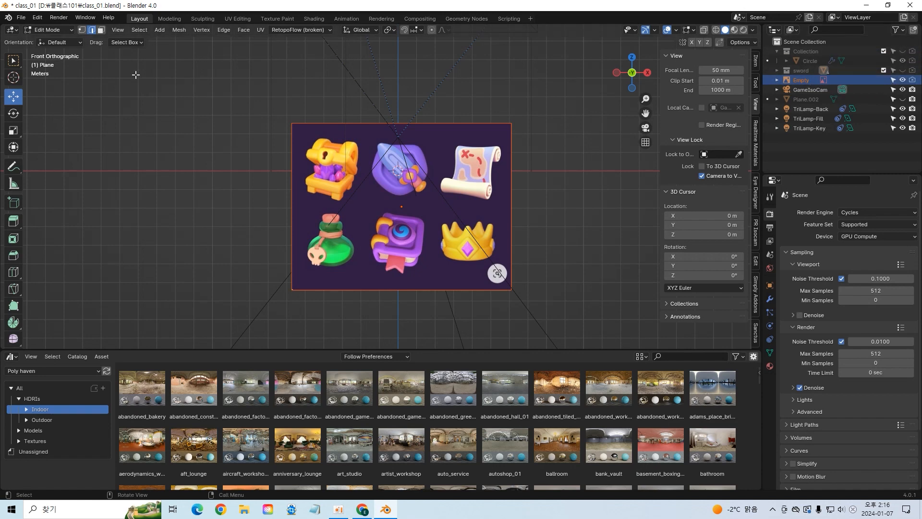
Step: Delete the three lights TriLamp-Back, TriLamp-Fill and TriLamp-Key
click(799, 109)
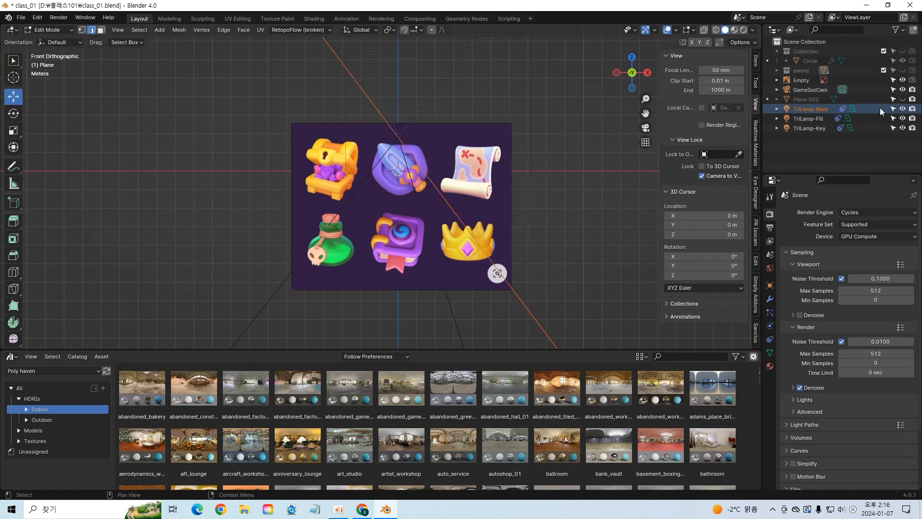
click(813, 119)
ctrl+click(810, 127)
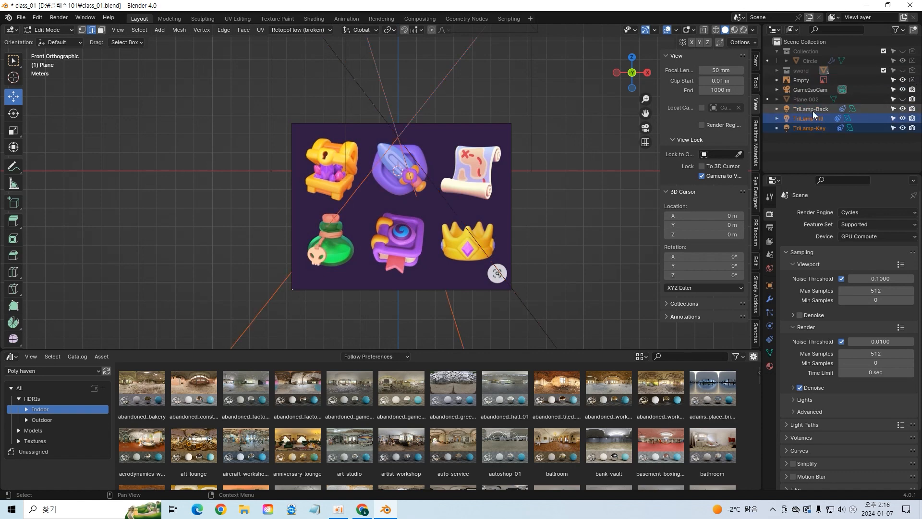
right_click(812, 110)
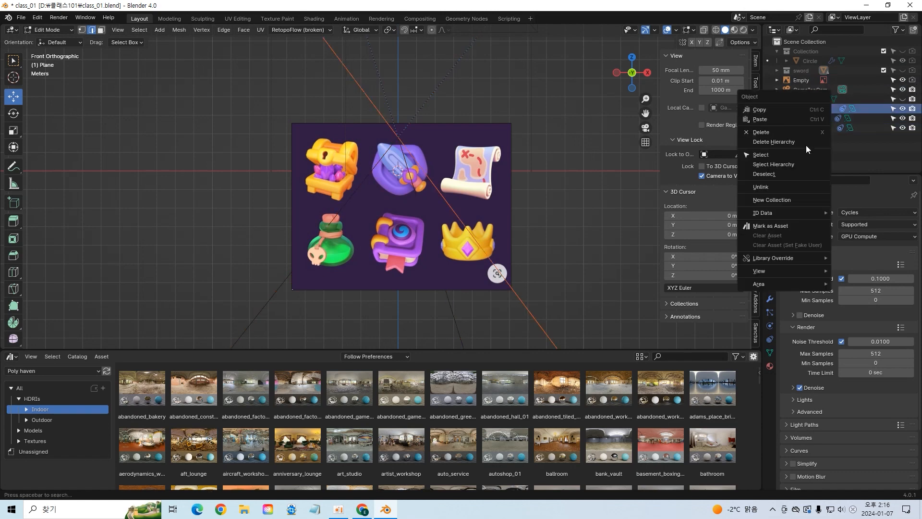
click(781, 129)
right_click(791, 109)
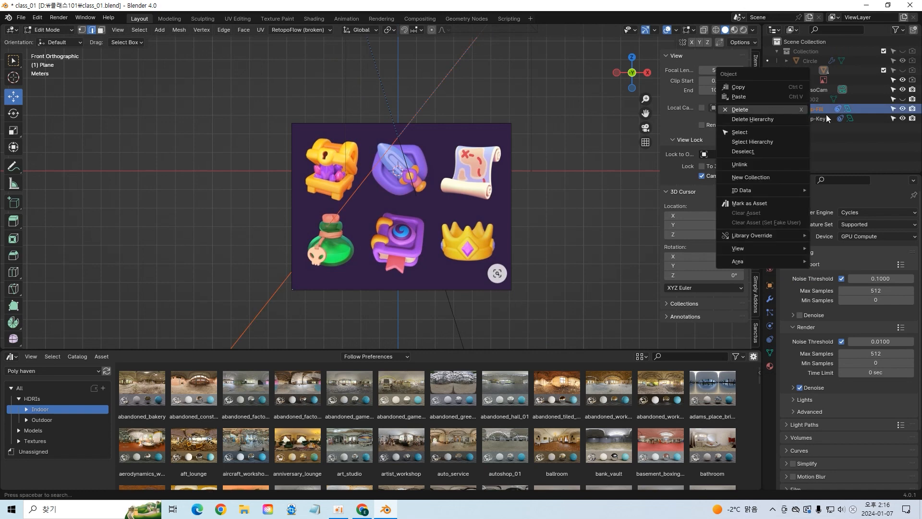
click(796, 112)
right_click(809, 108)
click(800, 108)
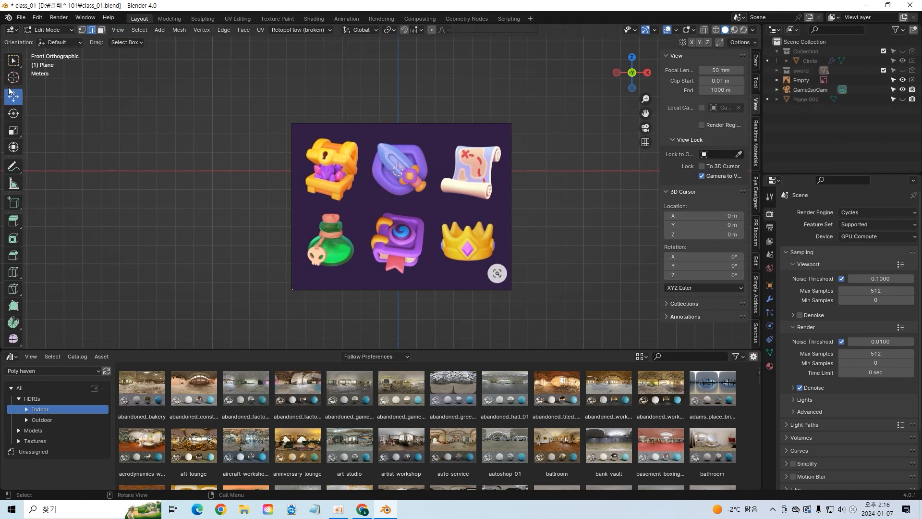
Step: Switch to Object Mode and make the Empty reference image the active selection
click(804, 81)
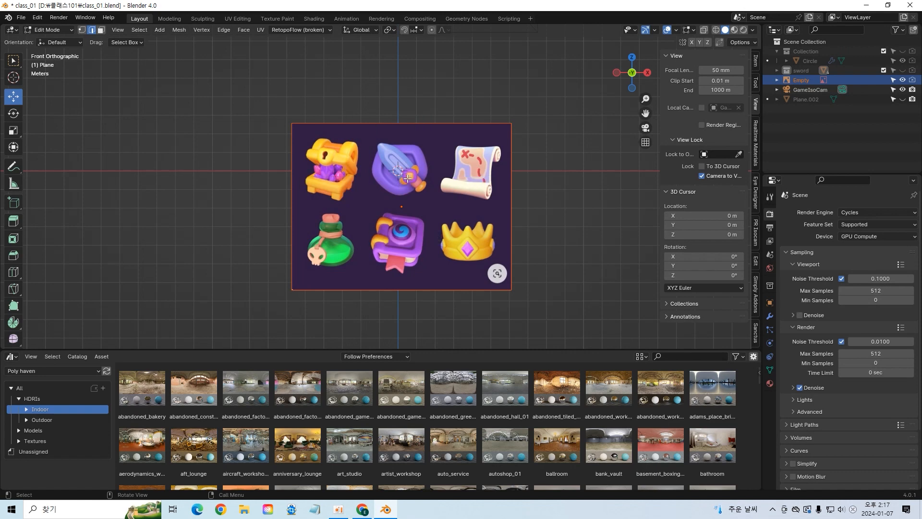
click(102, 30)
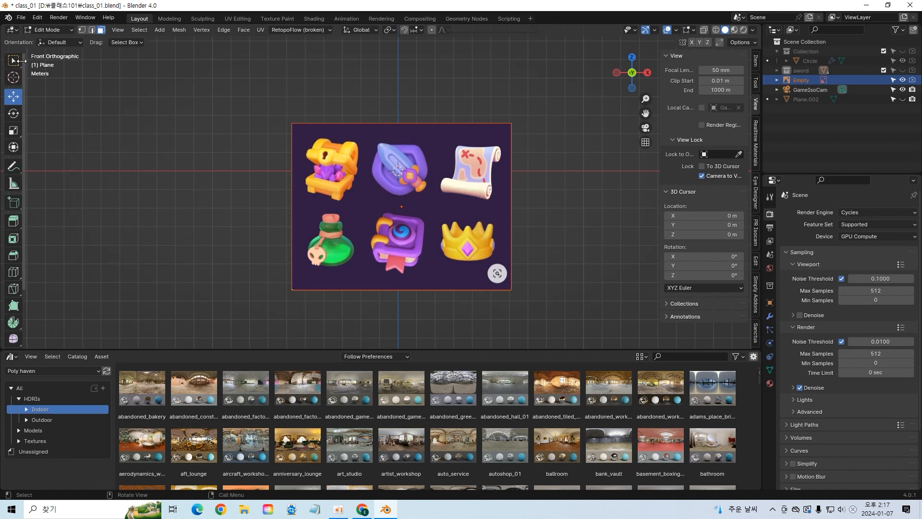
click(49, 30)
click(51, 41)
click(402, 178)
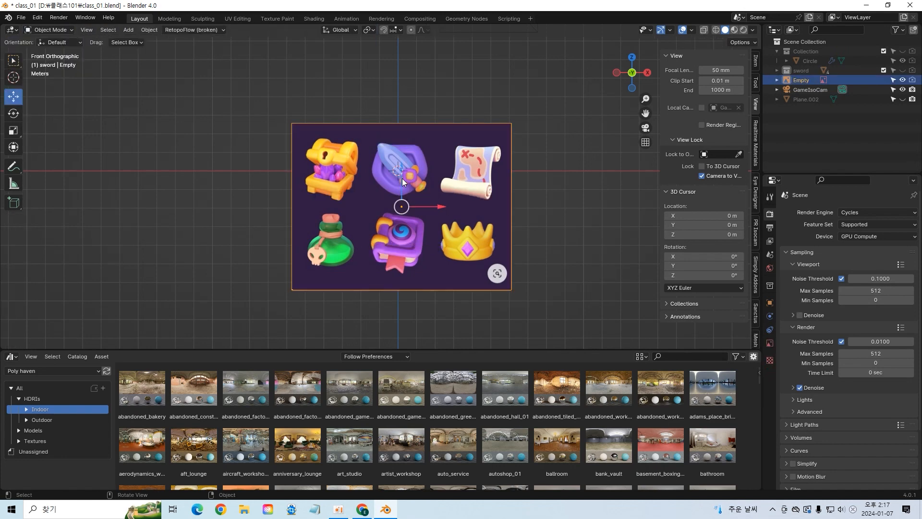
Step: Shift the reference image along Z and X until the green potion bottle is centred on the world origin
key(g)
key(z)
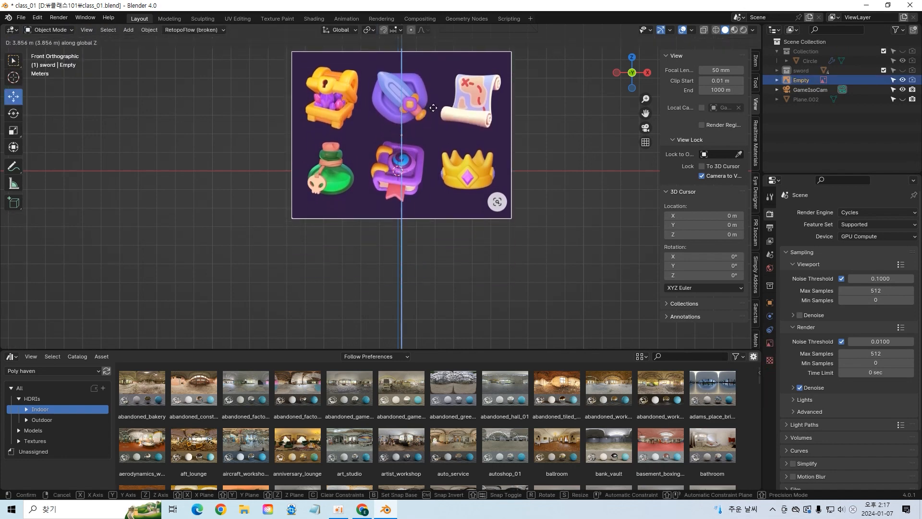
click(437, 116)
drag(443, 135, 512, 137)
drag(470, 105, 468, 108)
click(449, 257)
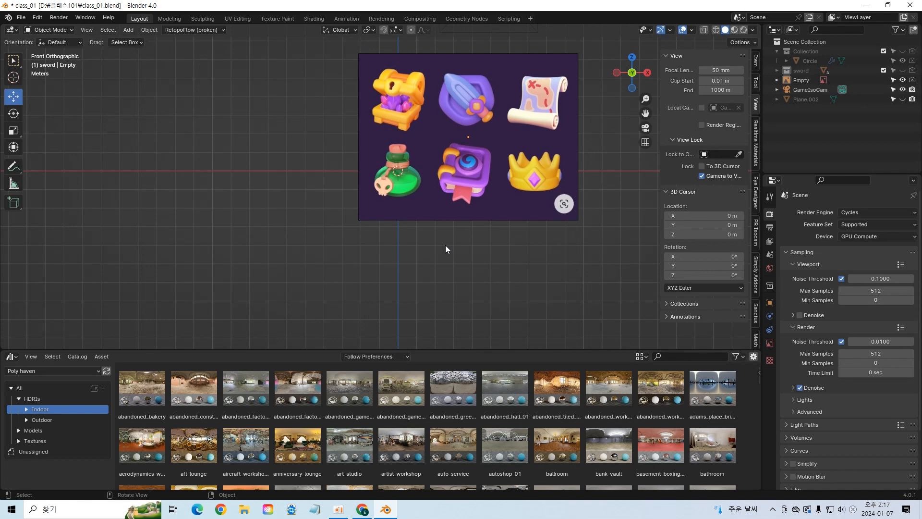
click(424, 185)
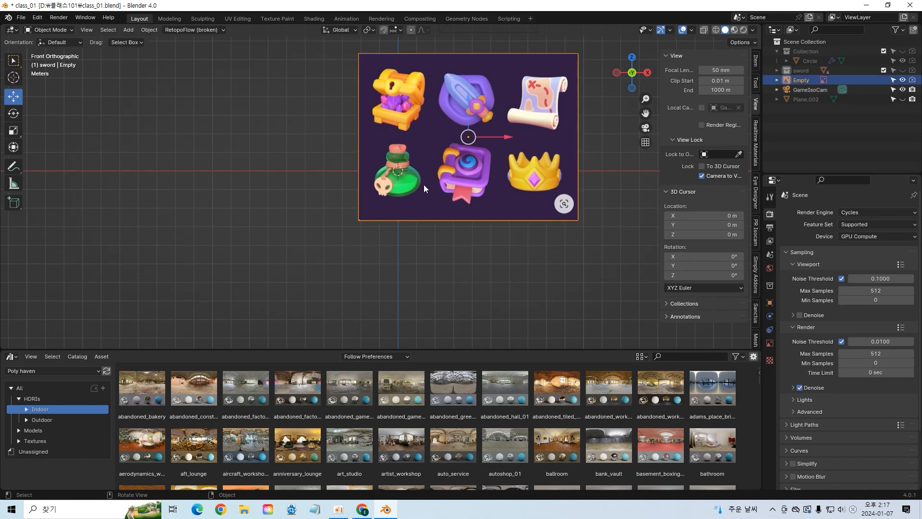
click(902, 80)
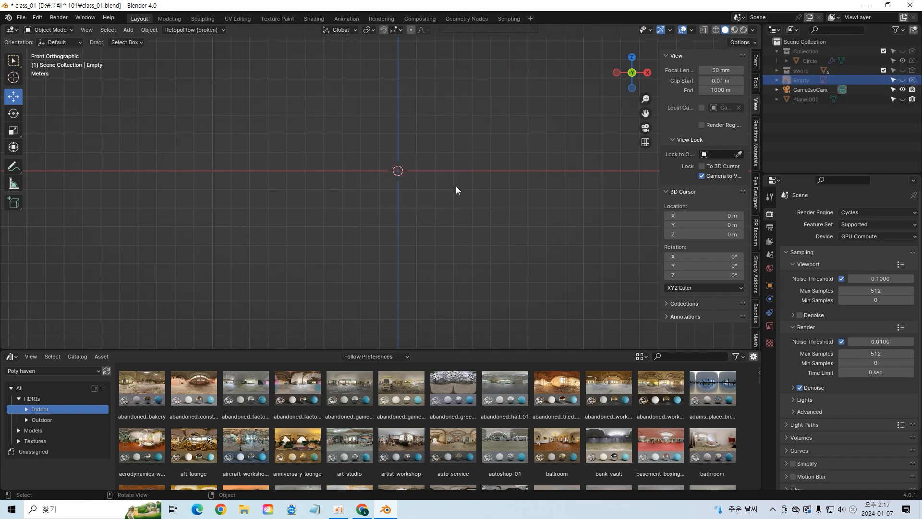
click(903, 80)
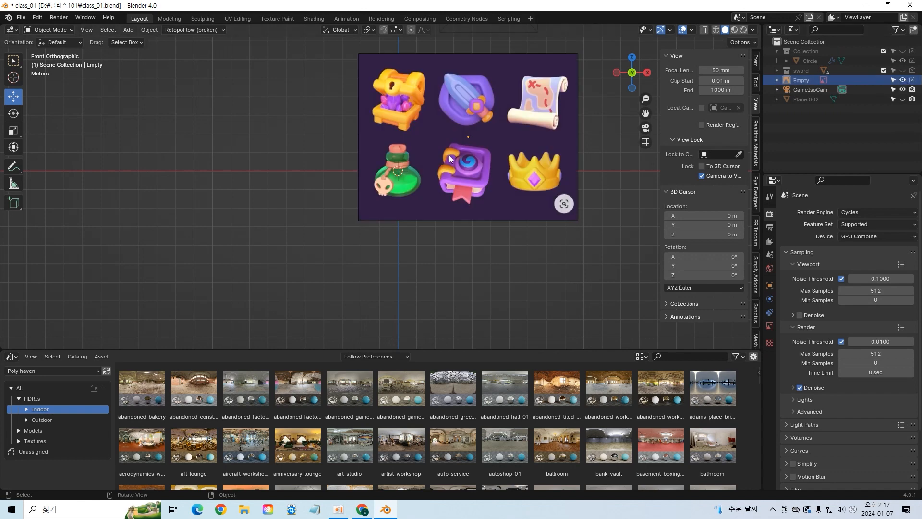
Step: Add a mesh circle with 16 vertices at the world origin
key(shift+a)
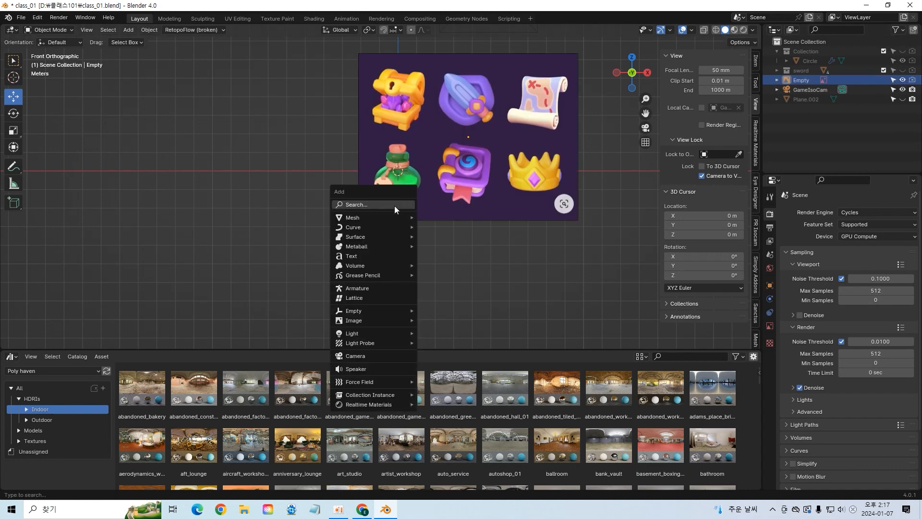
mouse_move(398, 197)
click(439, 236)
click(131, 237)
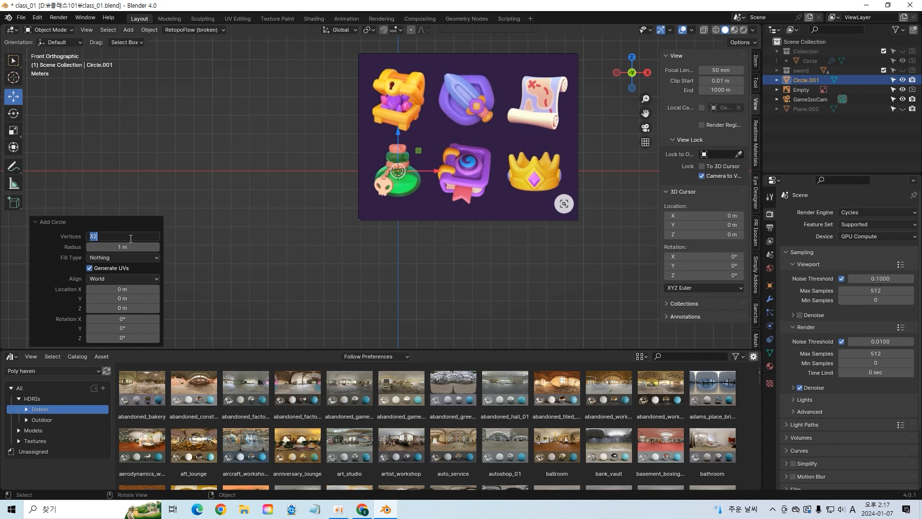
key(Return)
Step: Raise the circle about 1.01 m along Z to the bottle's neck and scale it to about 0.612
key(g)
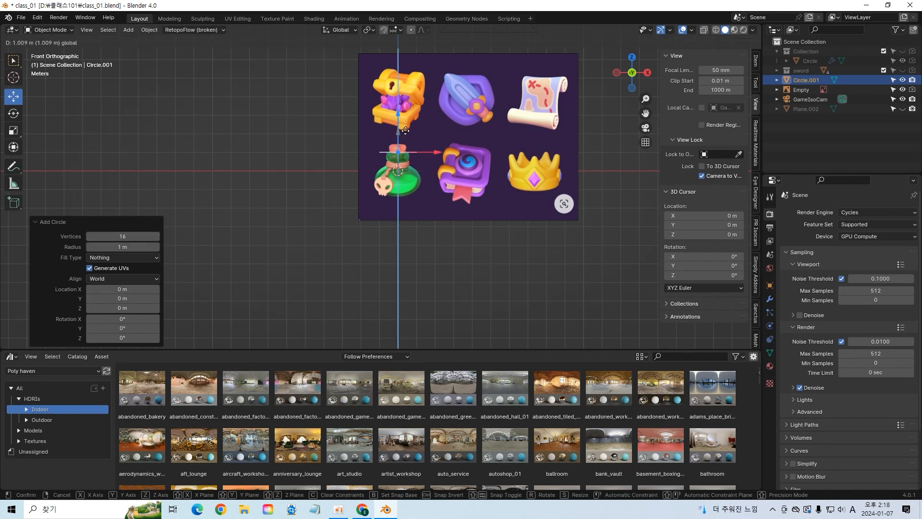
click(407, 131)
key(s)
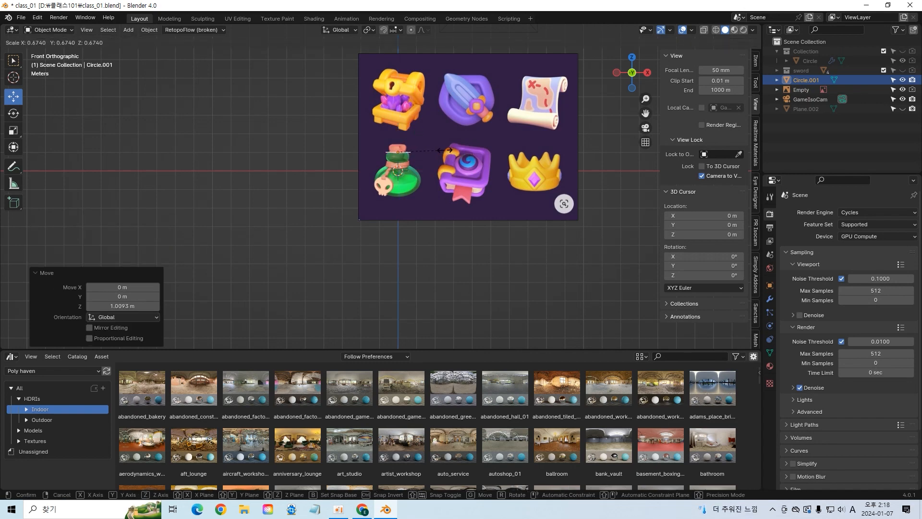
click(435, 150)
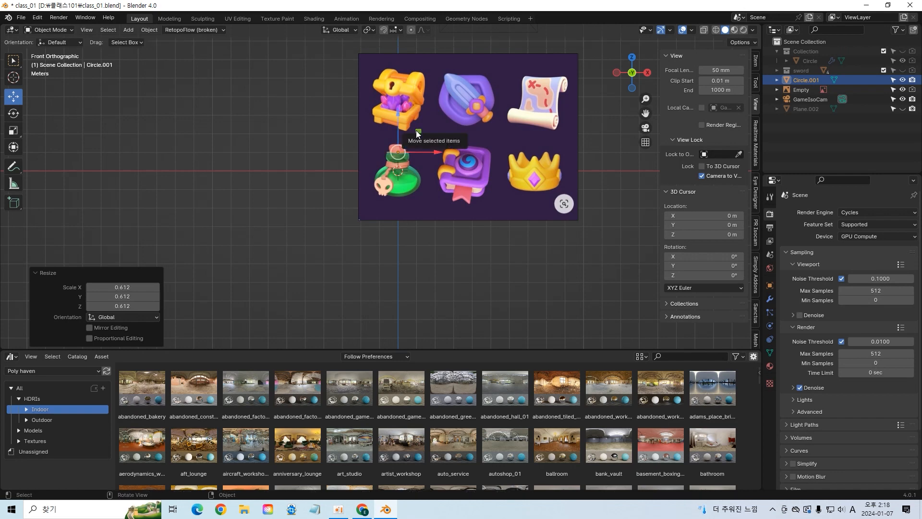
key(KP_7)
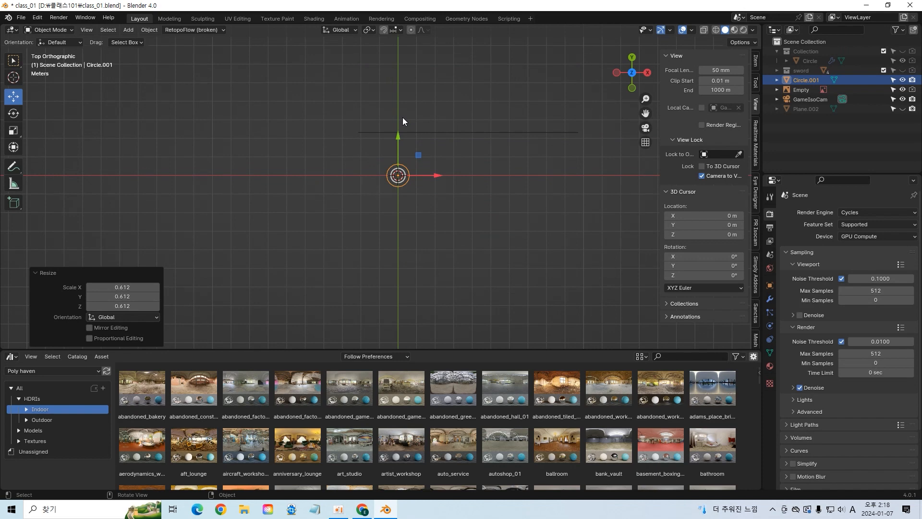
key(KP_1)
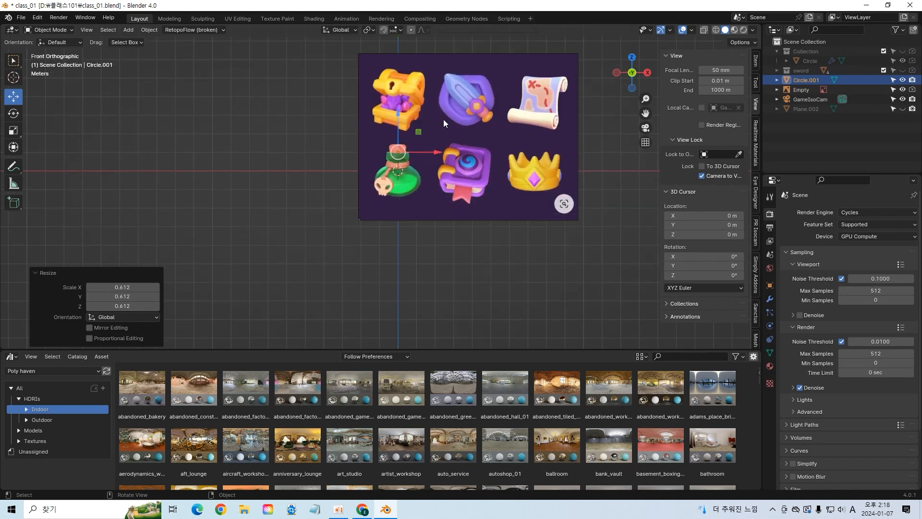
Step: Extrude the circle's vertices in Edit Mode and lower the new ring to form the wall of the bottle's neck
key(Tab)
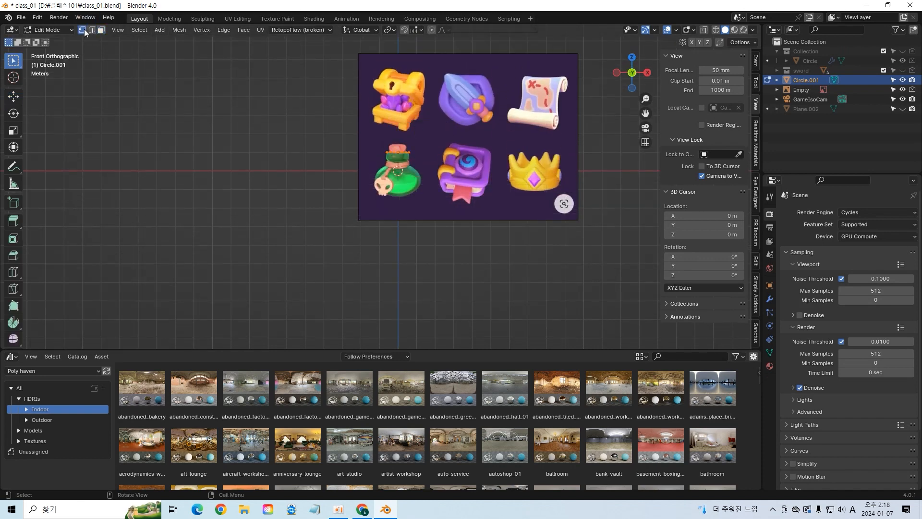
key(e)
right_click(401, 141)
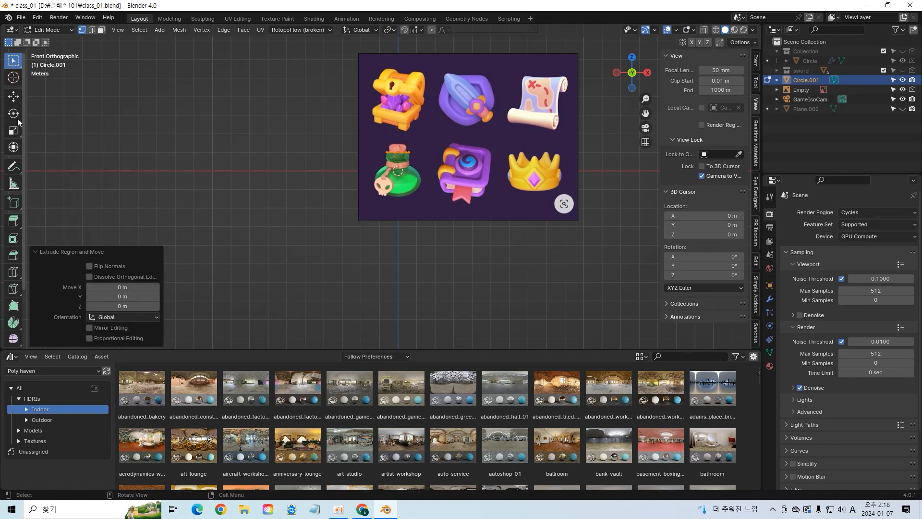
click(16, 96)
drag(396, 113, 404, 129)
key(alt+a)
key(Tab)
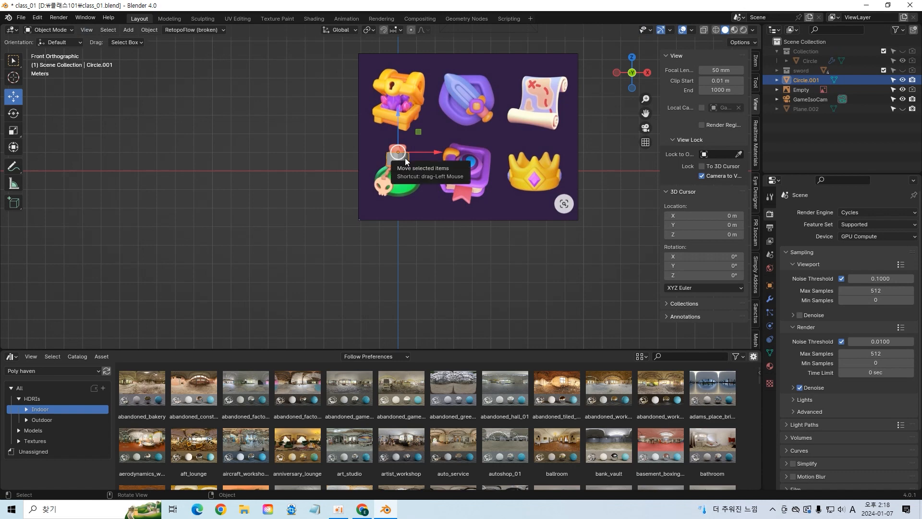
key(Tab)
key(Tab)
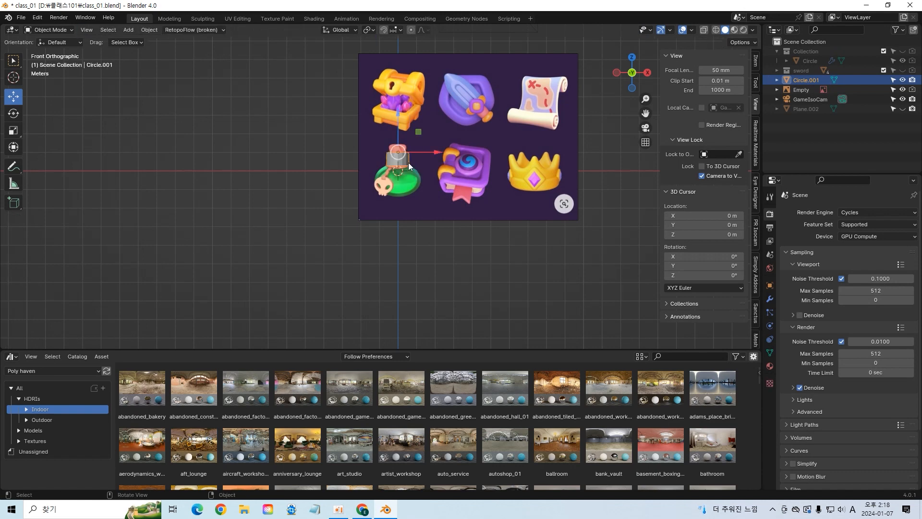
Step: Turn on X-ray and scale the box-selected vertices of the neck to match the reference bottle
key(alt+z)
key(Tab)
drag(417, 173, 400, 144)
key(g)
key(s)
click(434, 156)
Step: Lower the extruded ring about 0.36 m along Z and scale it up to match the wide body of the bottle
drag(399, 138, 400, 151)
right_click(427, 169)
key(s)
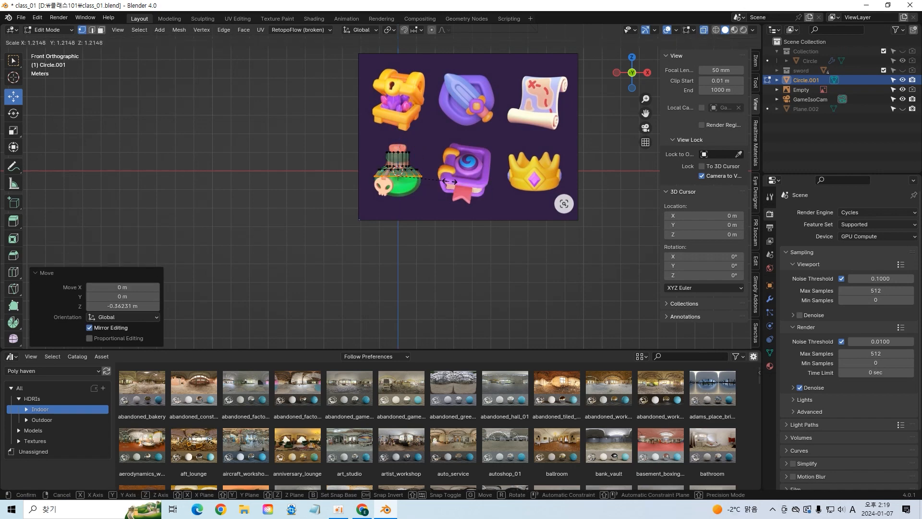
click(423, 176)
Step: Extrude the body ring down to the base, scale the bottom ring to 0.450 and fill it with a face
key(e)
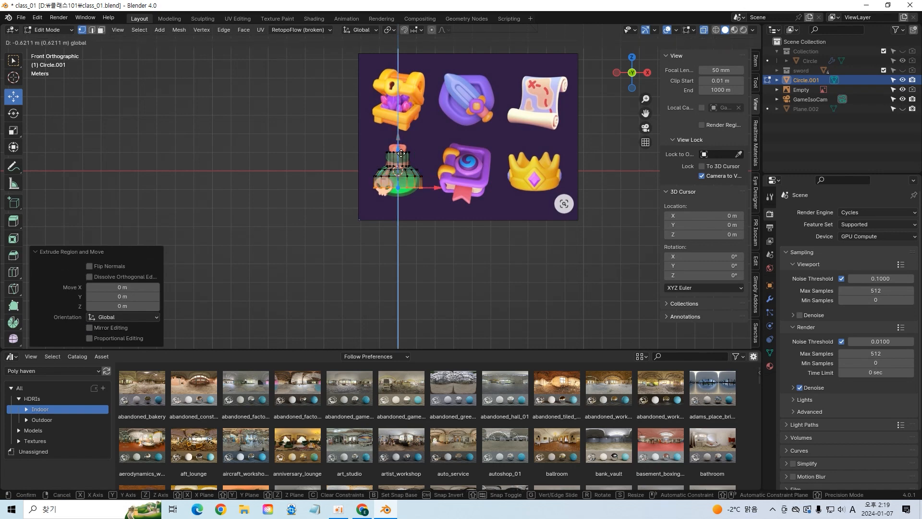
click(401, 153)
drag(398, 147, 402, 158)
key(s)
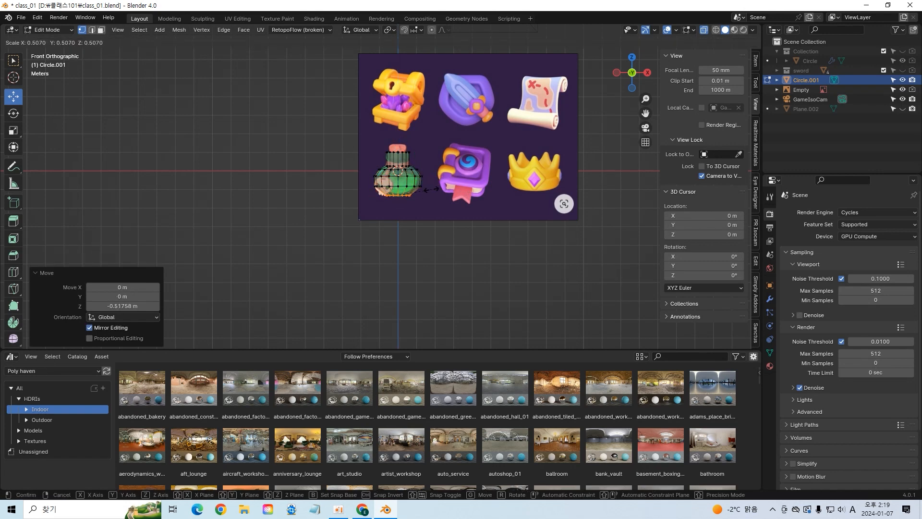
click(428, 188)
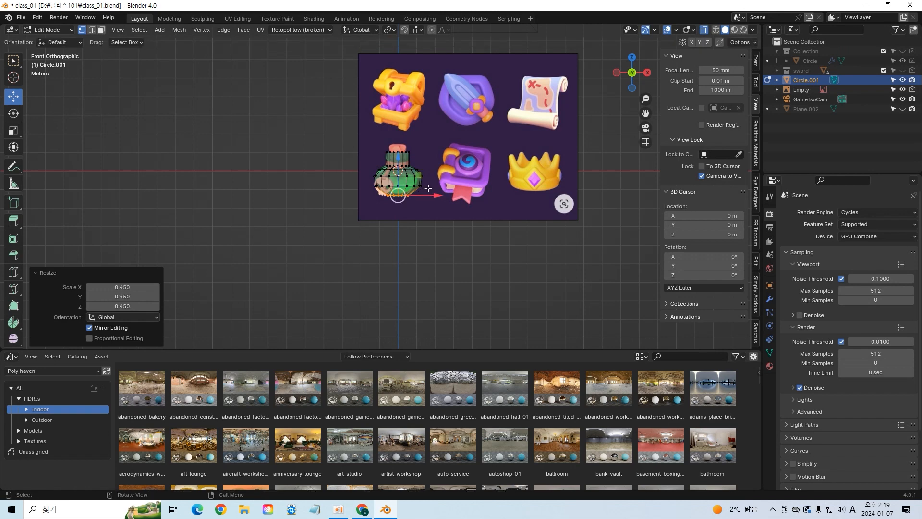
key(f)
Step: Return to Object Mode, turn off X-ray and try shading the bottle smooth
key(Tab)
middle_drag(416, 223, 494, 188)
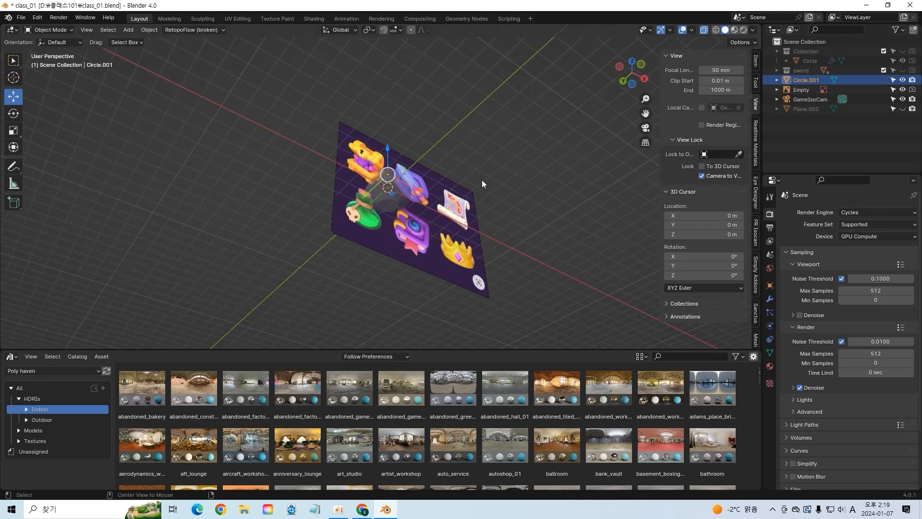
key(alt+z)
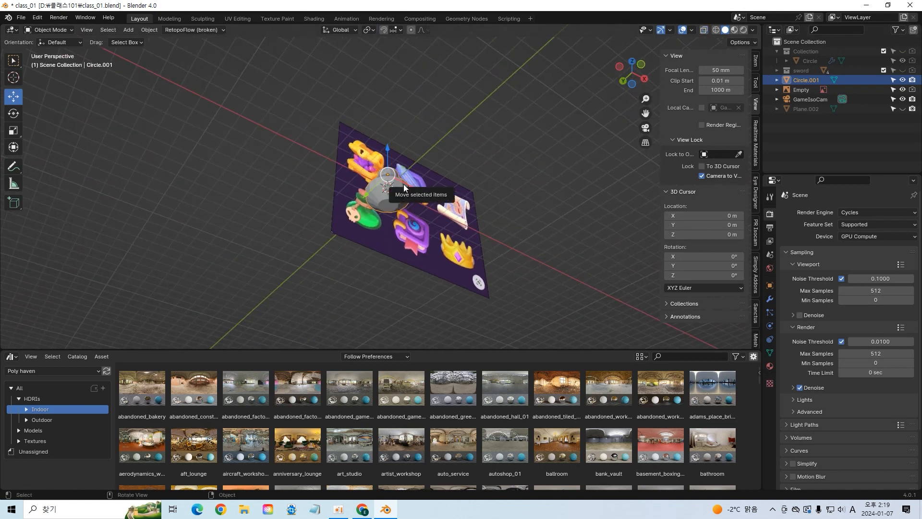
right_click(403, 184)
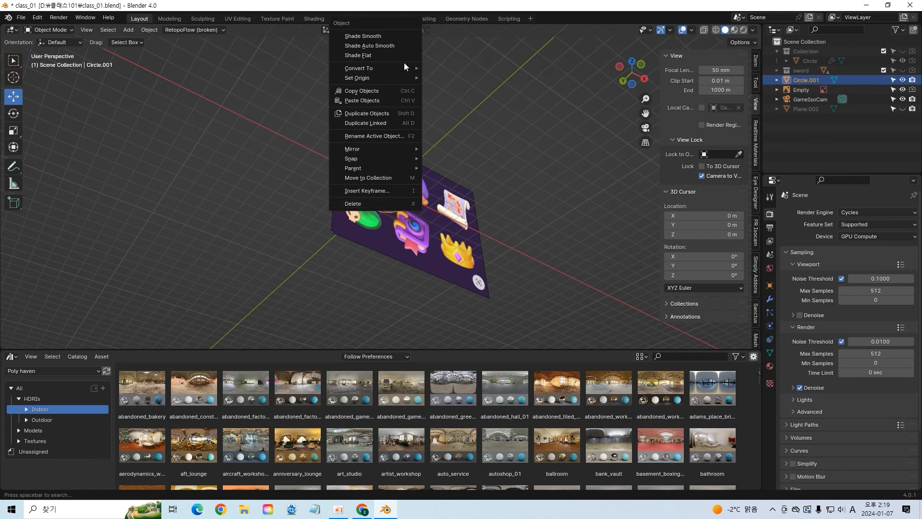
click(390, 39)
middle_drag(493, 197, 416, 182)
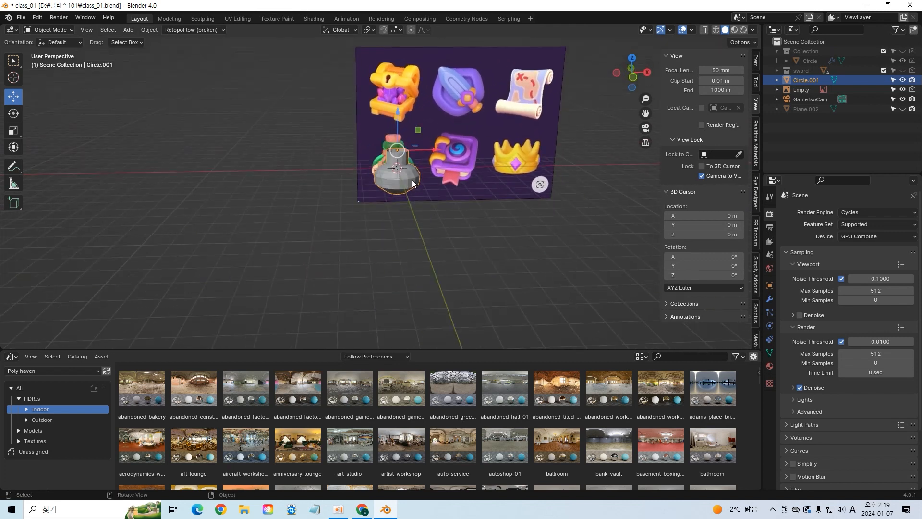
Step: Add a level 2 Subdivision modifier to the bottle and show its modifier settings
key(ctrl+2)
click(425, 223)
scroll(424, 224, up, 1)
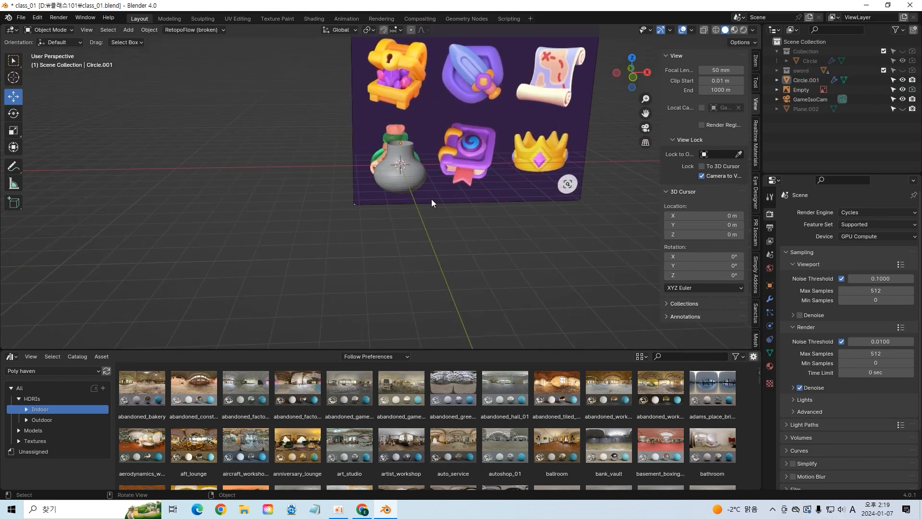
click(770, 299)
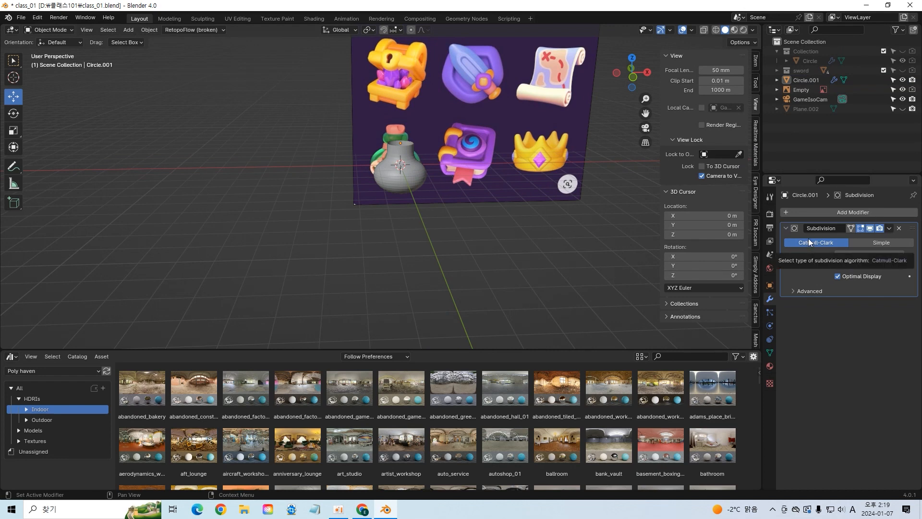
Step: Apply Shade Smooth to the subdivided bottle
click(400, 168)
right_click(400, 168)
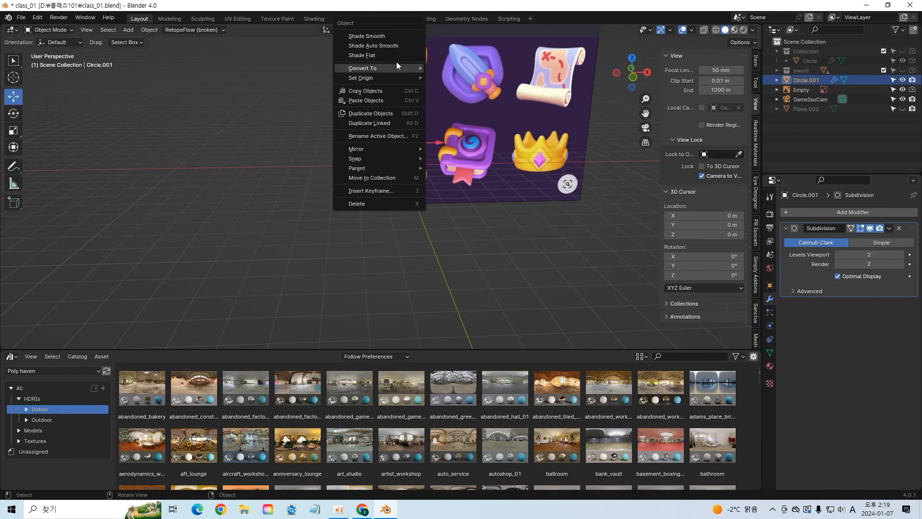
click(348, 36)
Step: Show the bottle as an X-ray wireframe in front view and edge-slide the selected edges near its base
key(KP_1)
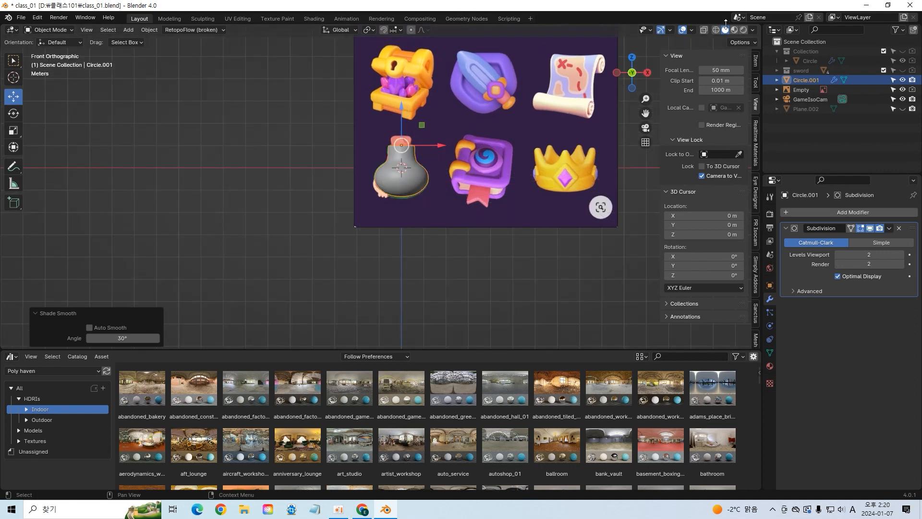
key(shift+z)
key(alt+z)
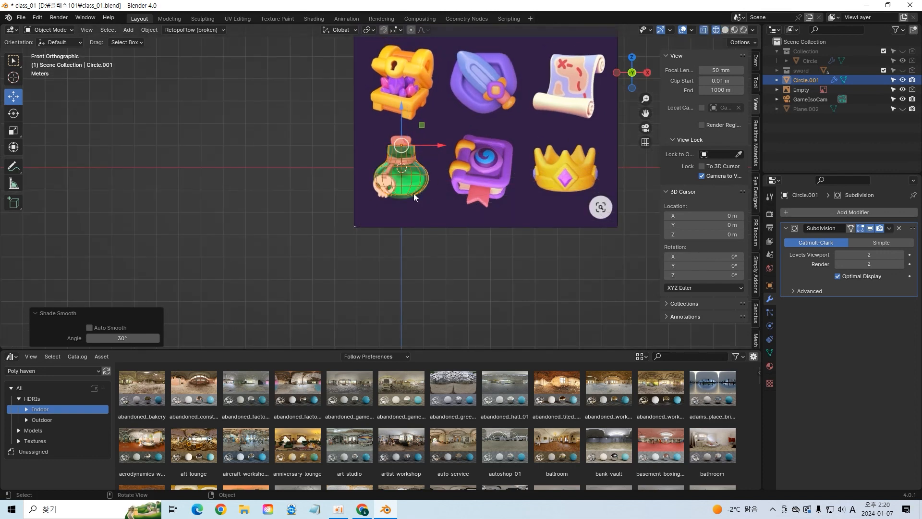
click(50, 30)
key(Tab)
drag(400, 169, 405, 195)
key(g)
key(g)
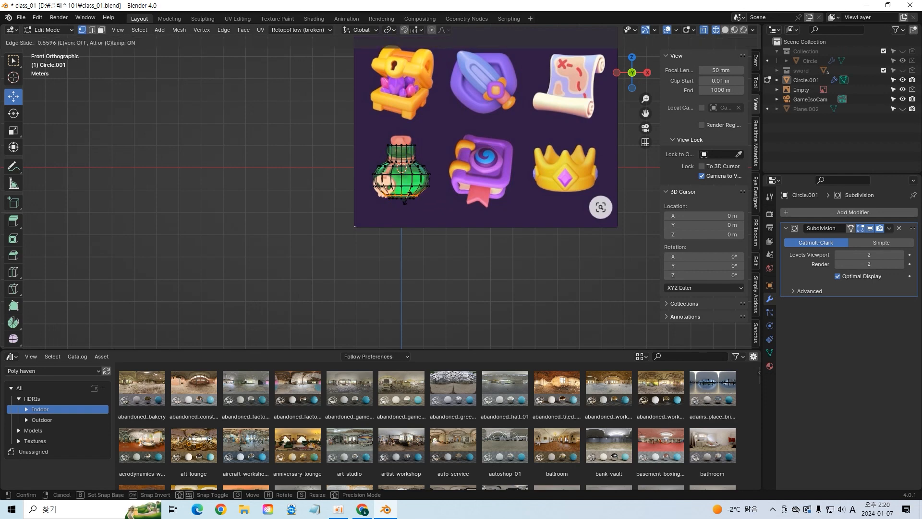
click(407, 198)
Step: Add a single centred loop cut around the bottle's body with a slide factor of 0
click(427, 185)
click(413, 175)
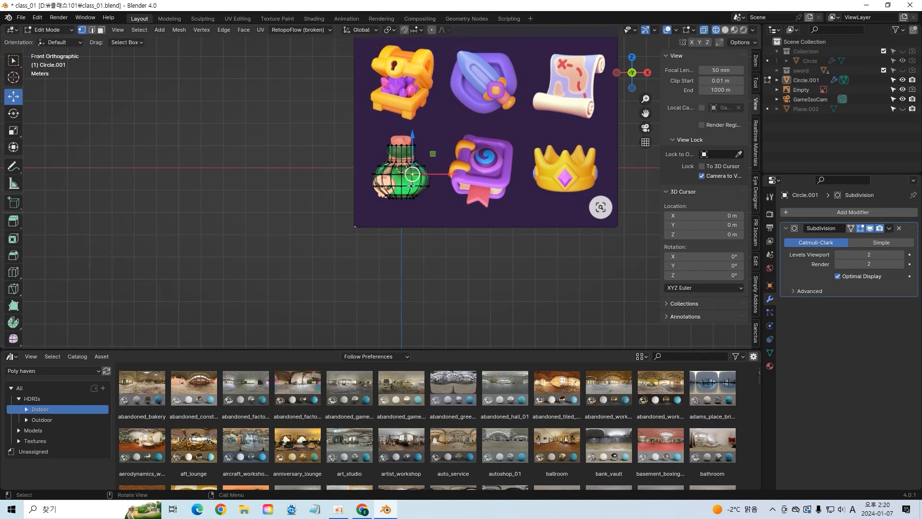
alt+click(418, 180)
key(g)
key(g)
click(417, 177)
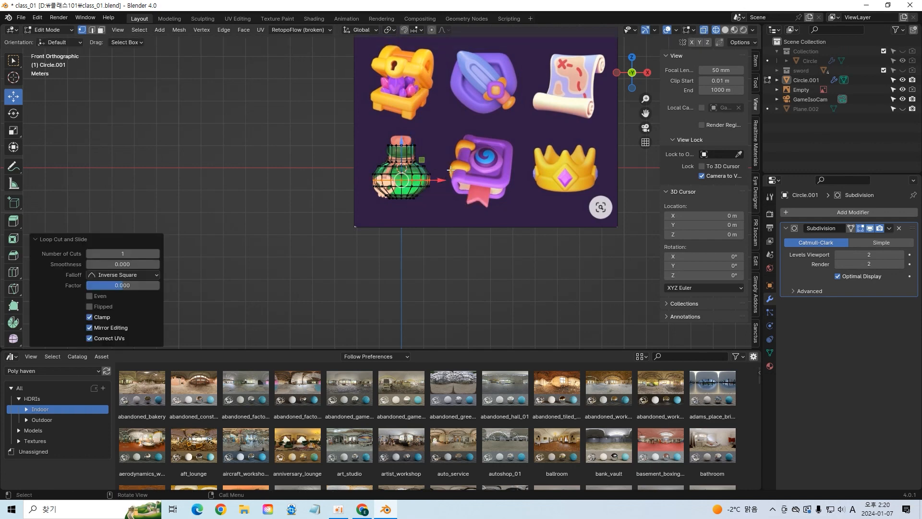
click(396, 253)
click(398, 153)
key(ctrl+r)
scroll(399, 152, up, 1)
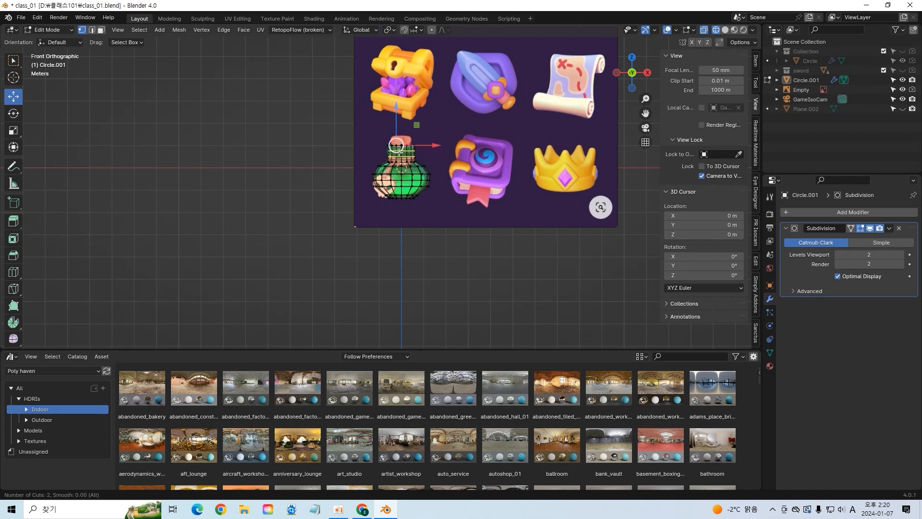
scroll(399, 152, down, 1)
key(Escape)
click(404, 156)
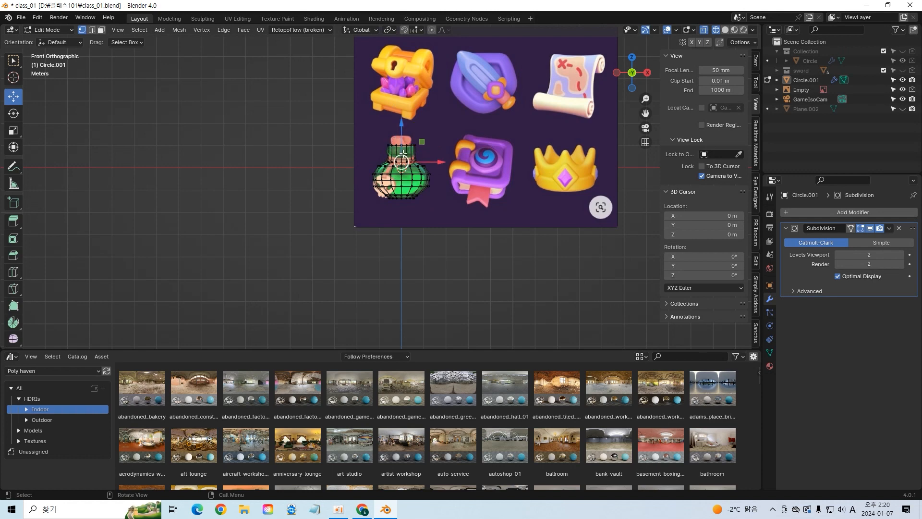
Step: Loop cut the bottle's neck horizontally, leaving the new edges unslid
key(ctrl+r)
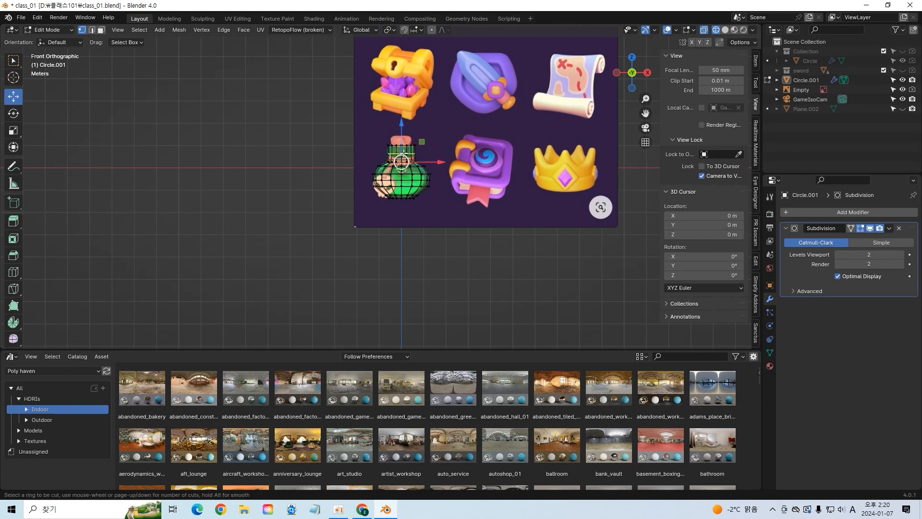
scroll(403, 153, up, 2)
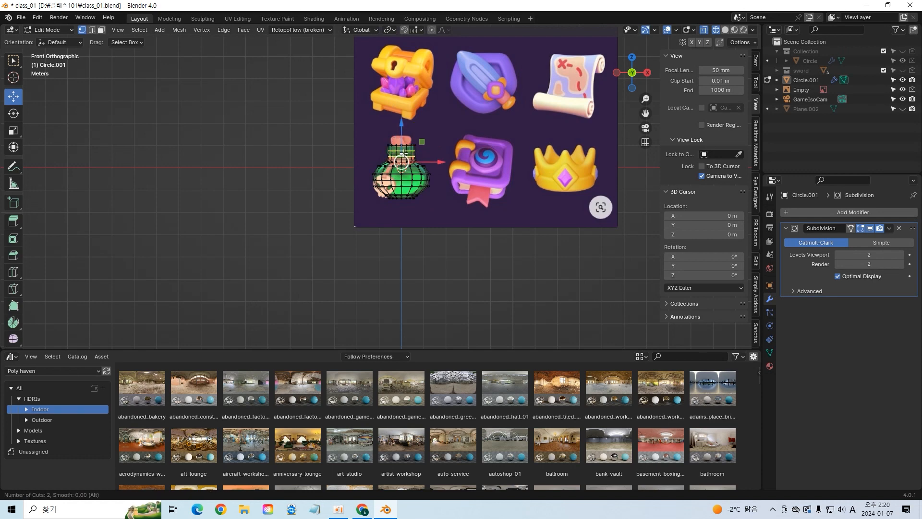
scroll(404, 153, down, 1)
click(404, 153)
right_click(404, 152)
Step: Lower the box-selected neck vertices slightly along Z to fit the reference and return to Object Mode
drag(373, 146, 446, 164)
drag(402, 117, 403, 128)
key(Tab)
middle_drag(432, 233, 423, 156)
click(443, 145)
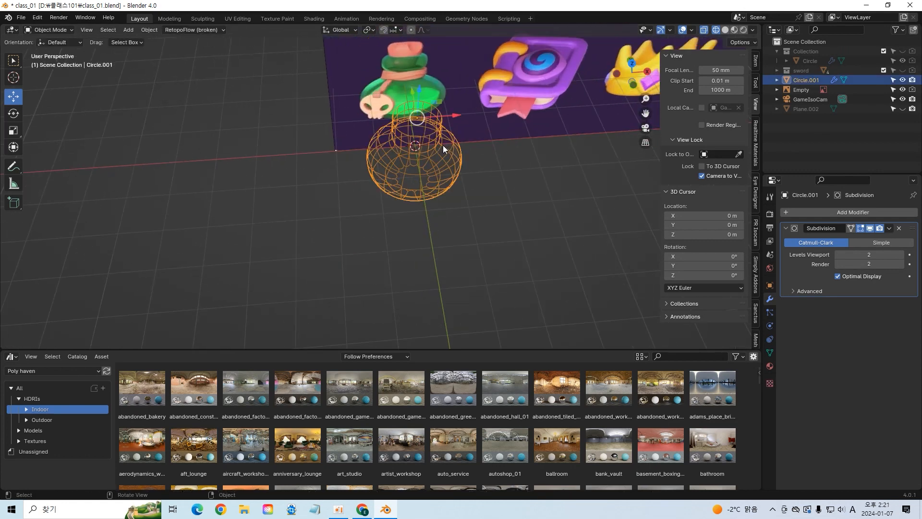
Step: Save the scene as class_01.blend
click(20, 18)
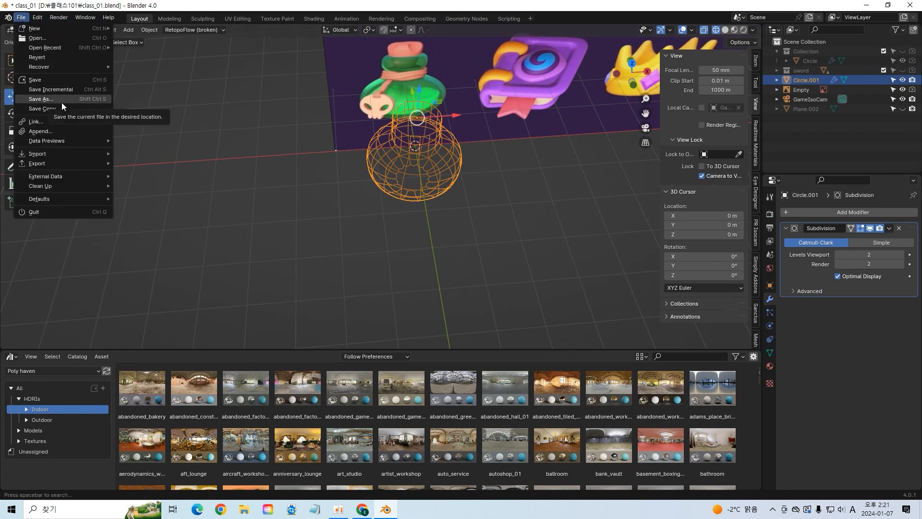
click(62, 102)
click(363, 189)
Step: Extrude the upper band of the bottle's neck and scale it outward to form the protruding lip
middle_drag(509, 221, 512, 226)
key(KP_1)
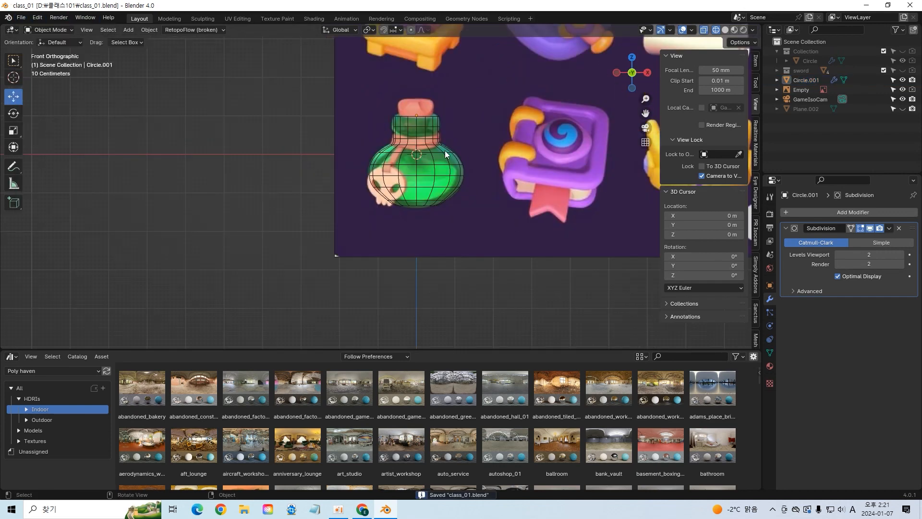
click(432, 127)
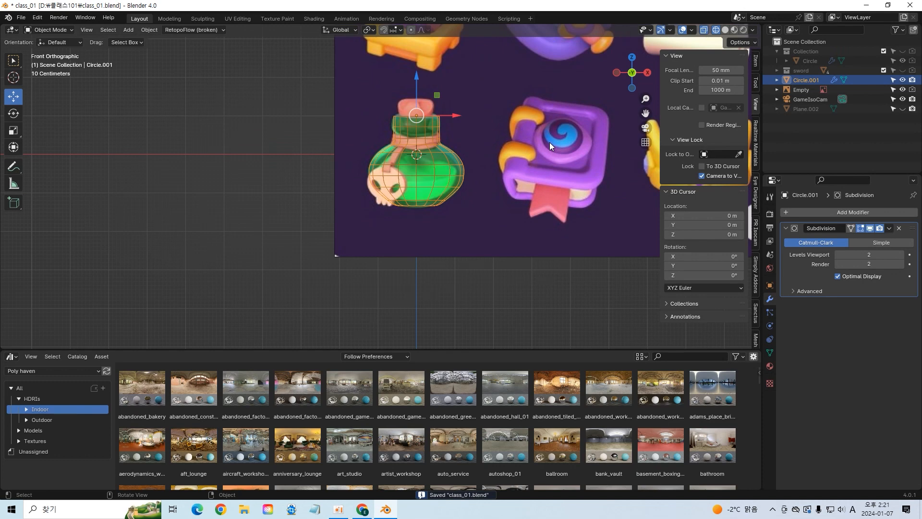
key(Tab)
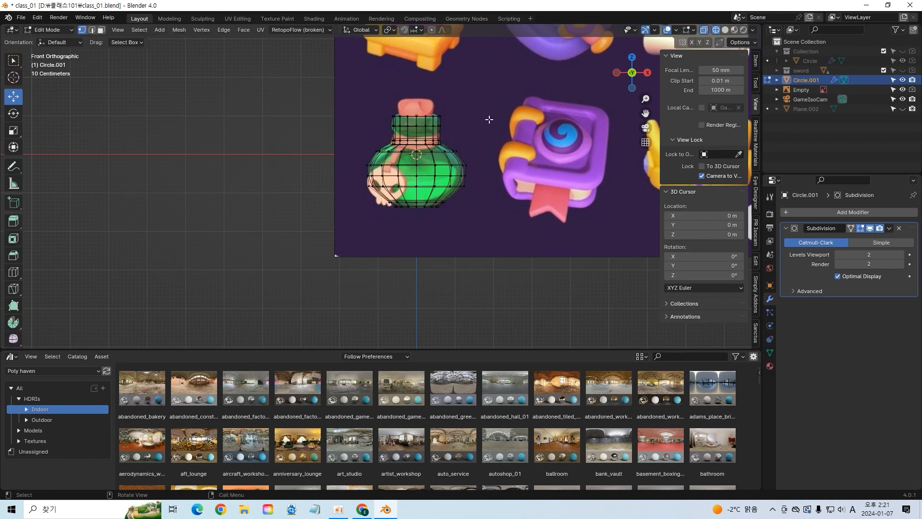
drag(368, 107, 485, 139)
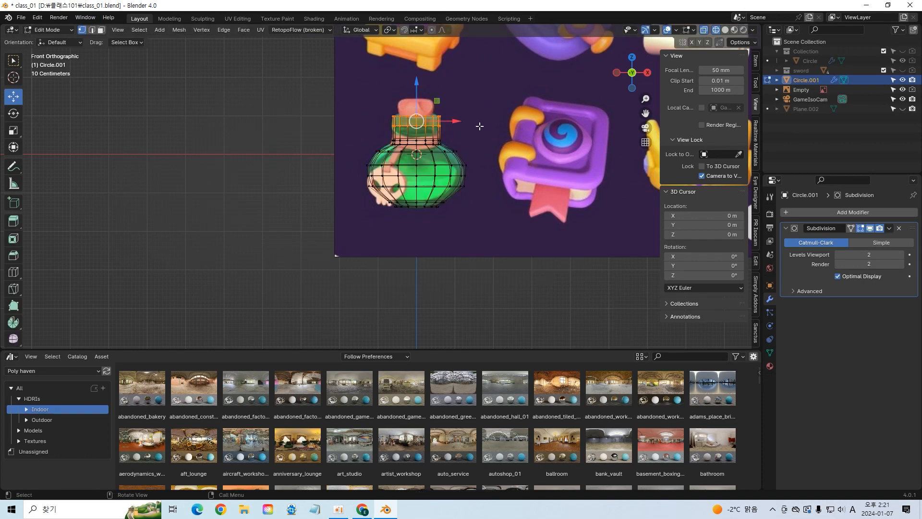
key(e)
key(s)
click(502, 127)
Step: Return to Object Mode and display the bottle in solid shading, seen from below
mouse_move(504, 128)
middle_down()
mouse_move(488, 197)
mouse_move(499, 222)
mouse_move(496, 203)
mouse_move(588, 175)
mouse_move(506, 191)
mouse_move(500, 145)
mouse_move(446, 160)
mouse_move(497, 185)
mouse_move(405, 226)
middle_up()
key(Tab)
key(alt+a)
click(725, 29)
click(445, 160)
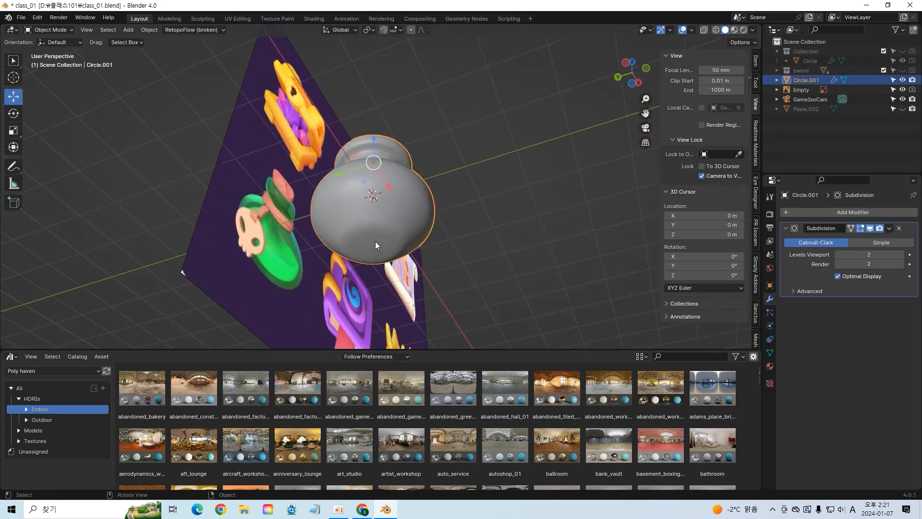
Step: Inset the bottle's bottom face with a thickness of about 0.425 m
key(Tab)
click(100, 31)
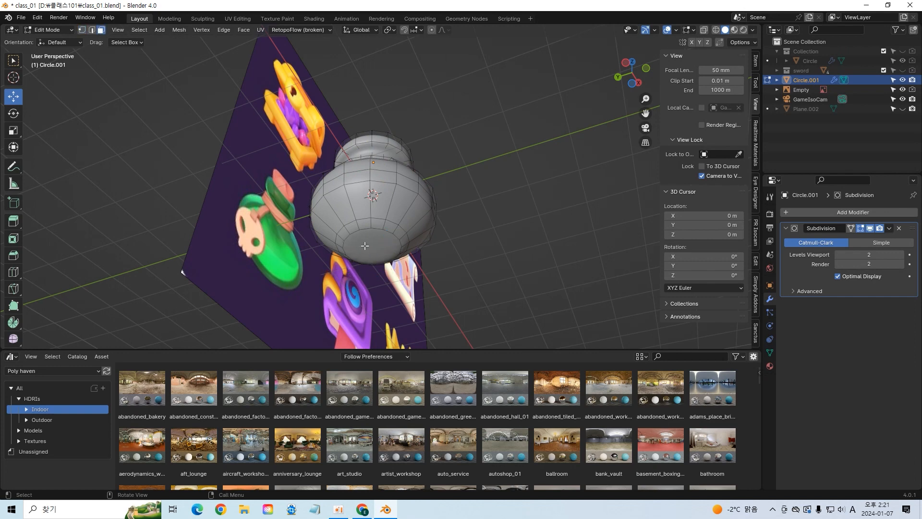
key(i)
click(493, 210)
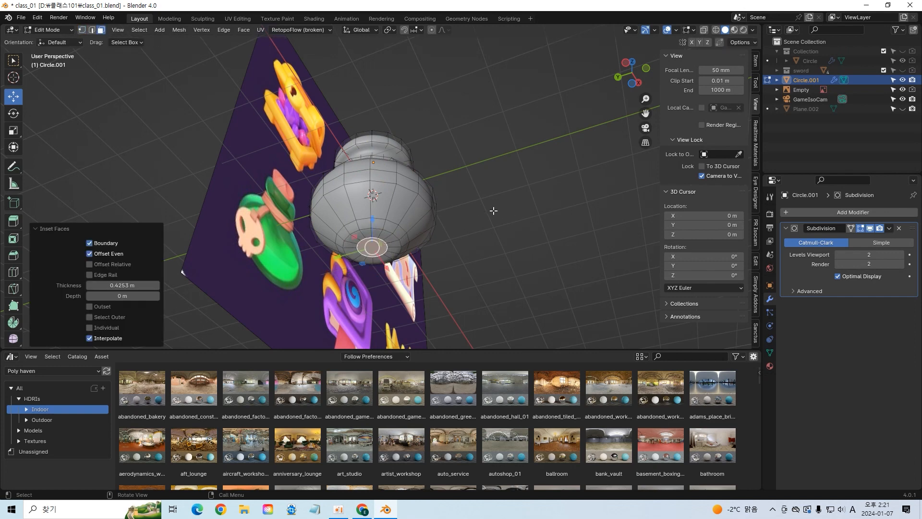
Step: Scale the inset bottom face to about 1.431, lower it about 0.05 m along Z and leave Edit Mode
key(KP_1)
key(s)
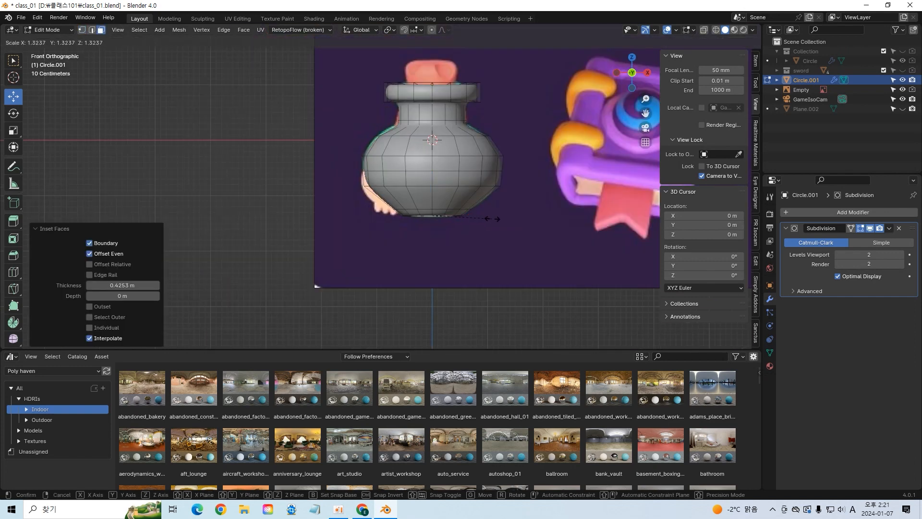
click(494, 218)
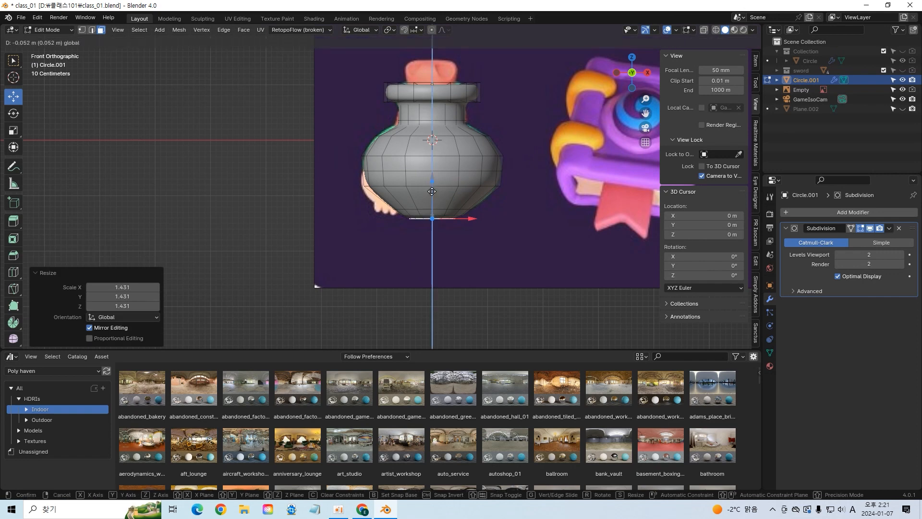
key(Tab)
click(474, 203)
Step: Save class_01.blend again and select only the bottle
key(ctrl+s)
middle_drag(426, 169, 434, 201)
key(a)
key(a)
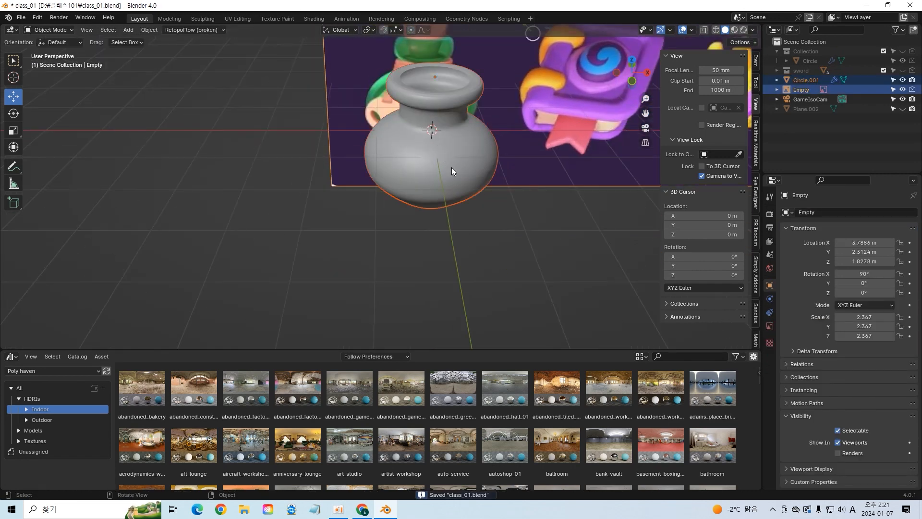
click(448, 160)
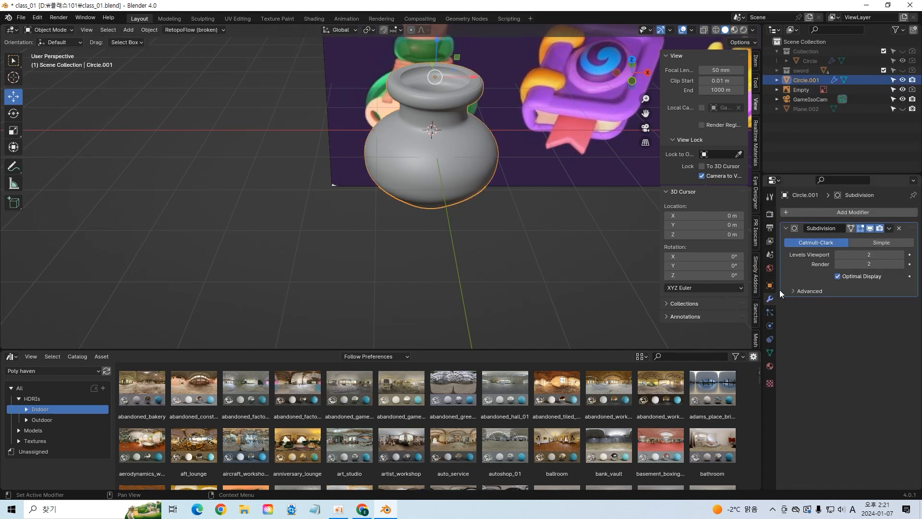
click(830, 211)
mouse_move(815, 233)
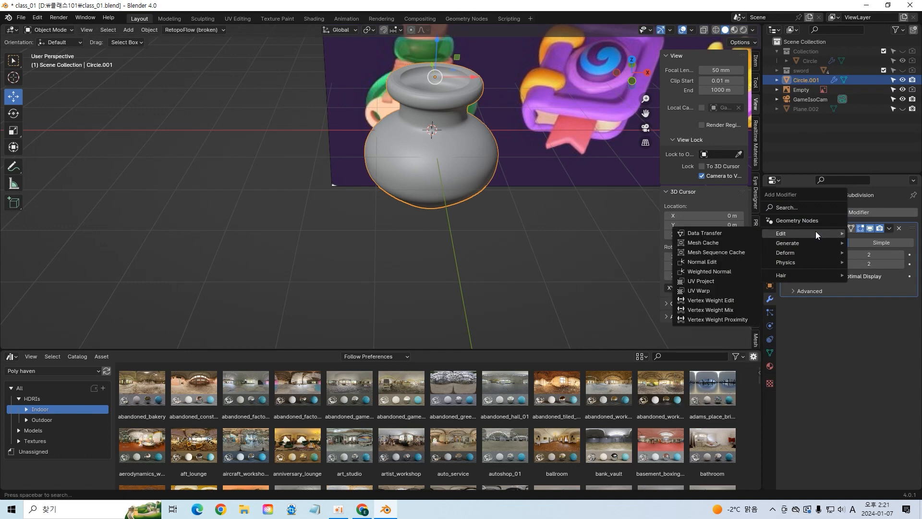
key(Escape)
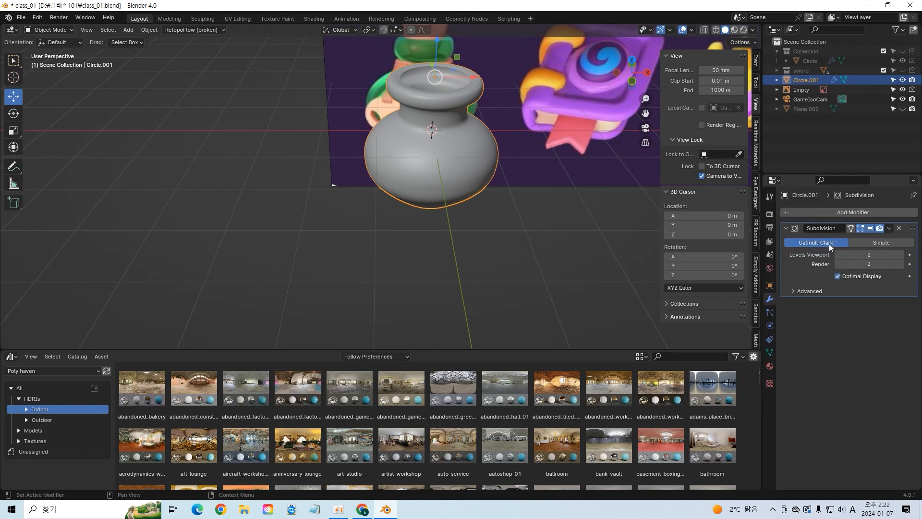
Step: Add a Solidify modifier with a thickness of 0.27 m to the bottle and apply smooth shading
click(802, 215)
mouse_move(802, 243)
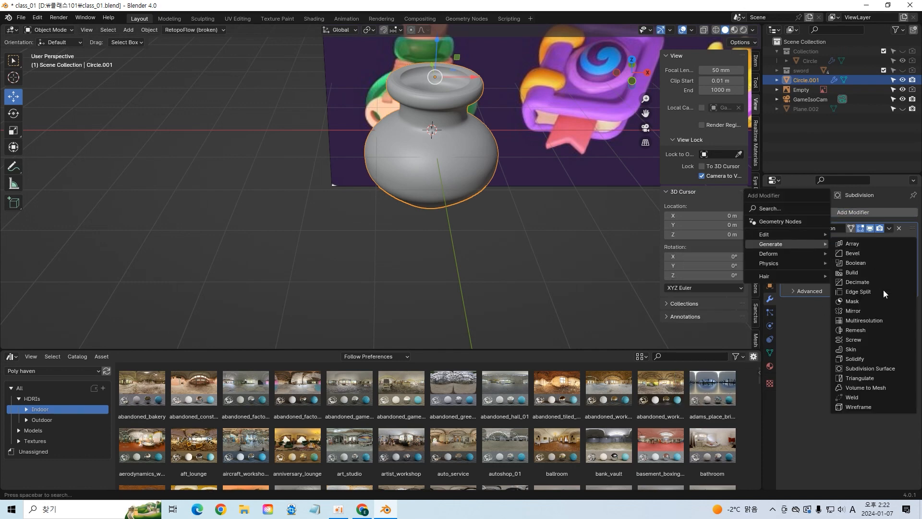
click(886, 358)
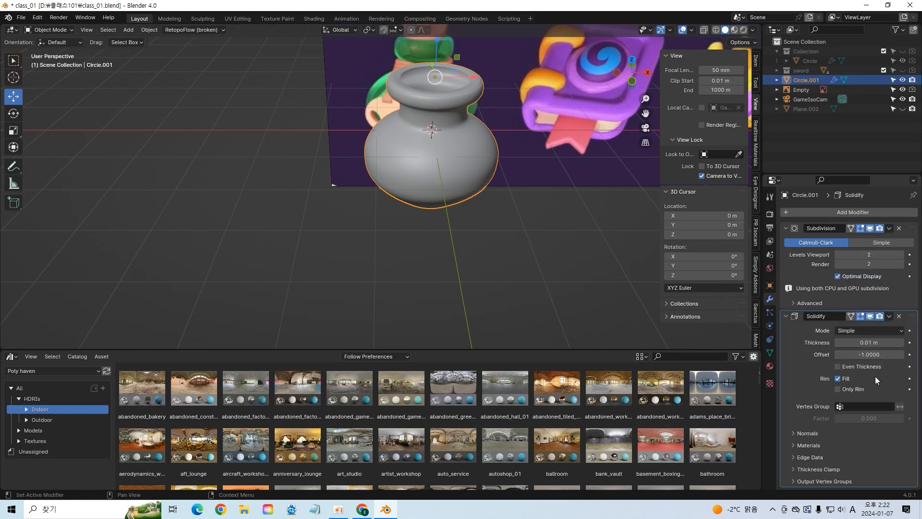
drag(869, 342, 877, 343)
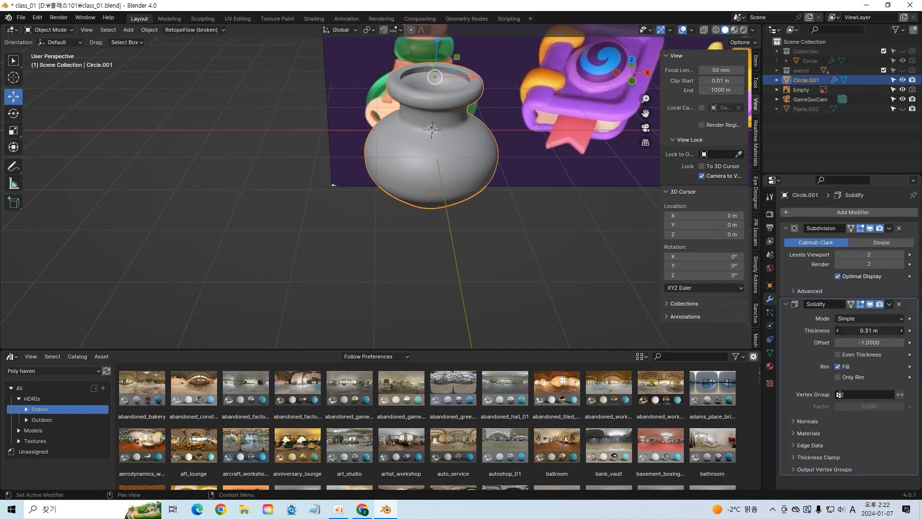
right_click(437, 150)
click(437, 151)
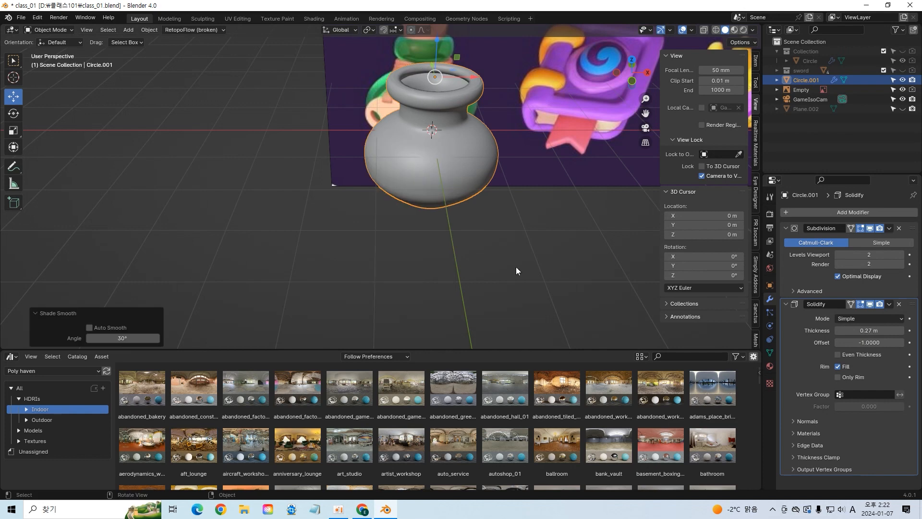
Step: Compare the bottle with the reference in X-ray from the front, and turn off the Solidify modifier's render visibility
middle_drag(515, 267, 520, 215)
key(KP_1)
click(471, 250)
click(468, 180)
key(alt+z)
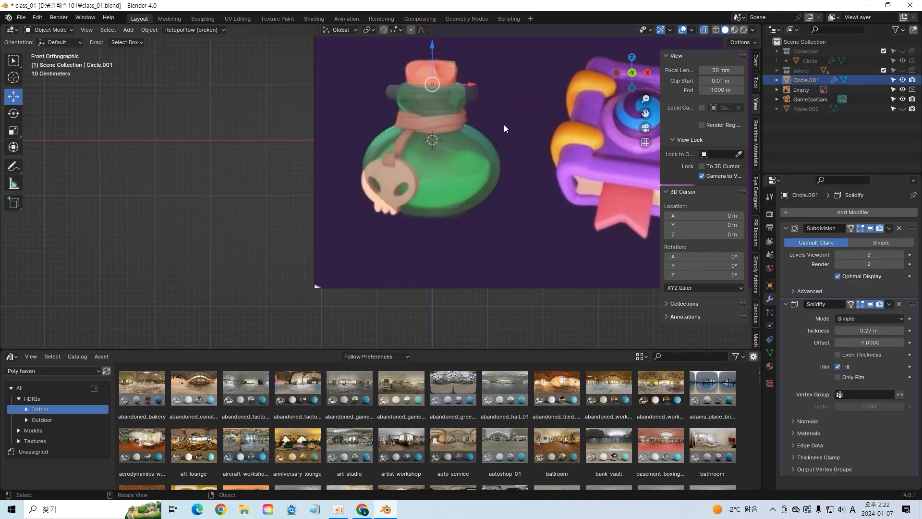
click(471, 119)
middle_drag(500, 119, 458, 145)
key(alt+z)
click(457, 146)
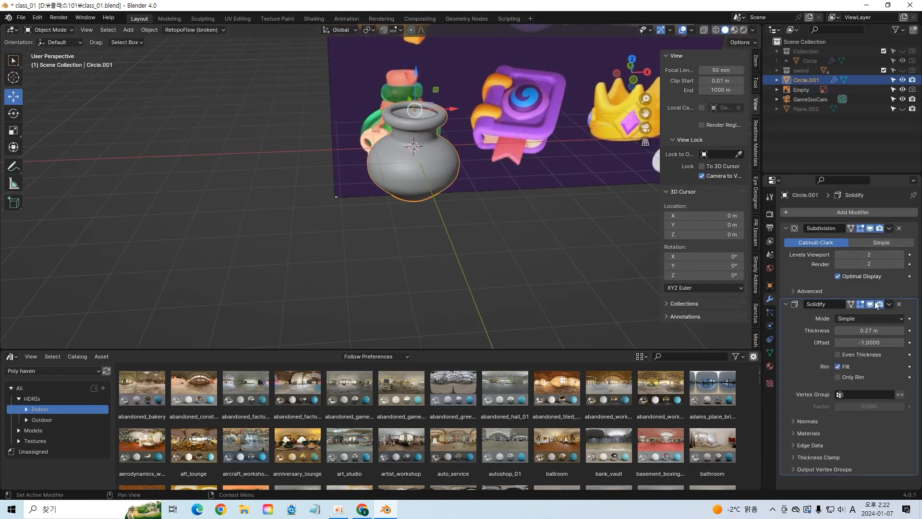
key(KP_1)
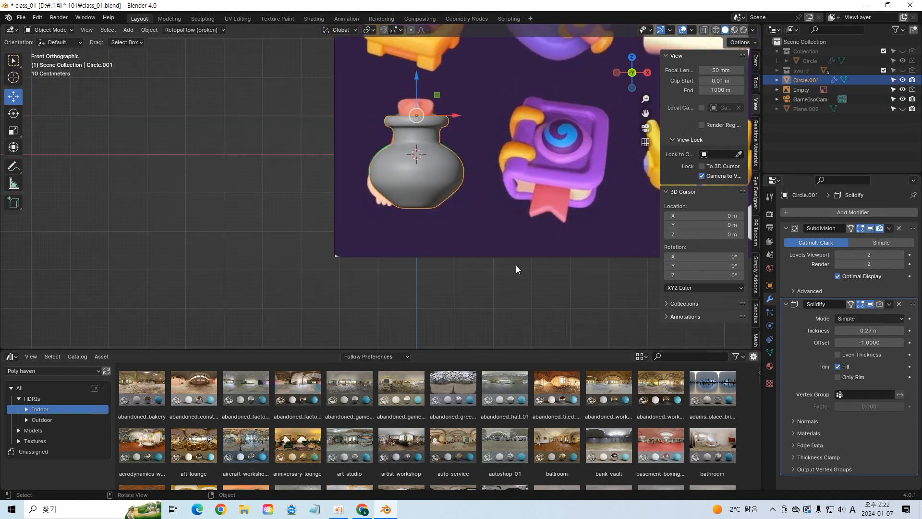
Step: Enter Edit Mode with vertex selection and wireframe shading, and select the bottle's lowest vertices
key(Tab)
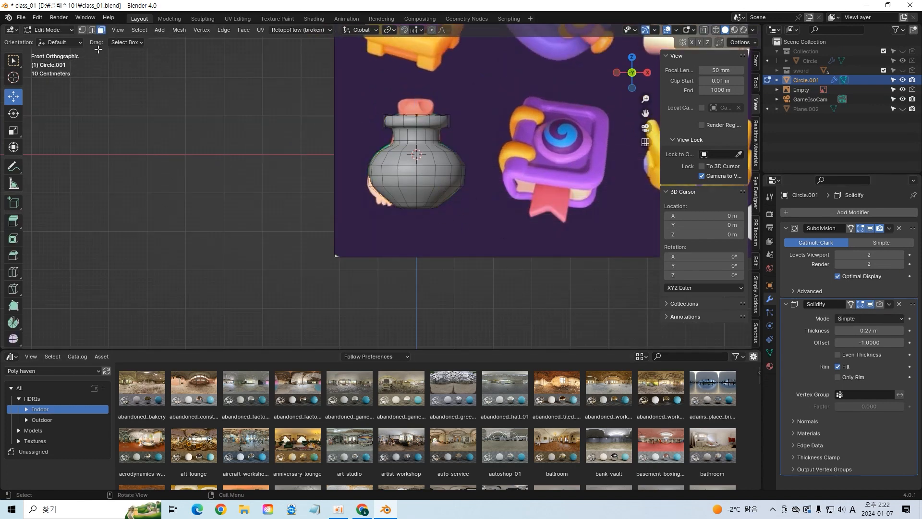
click(716, 30)
drag(376, 197, 464, 216)
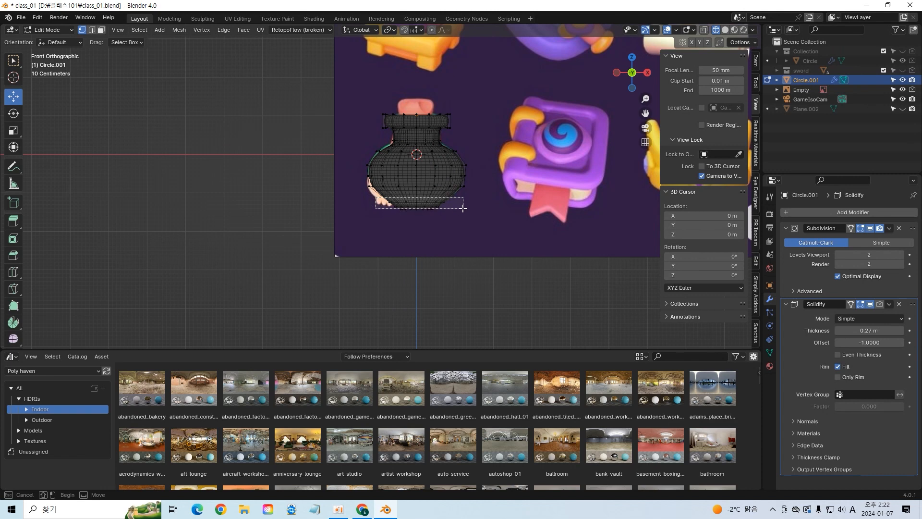
Step: Try to scale the bottle's lowest vertices and move them along Z
key(s)
click(463, 182)
key(g)
key(z)
click(428, 176)
click(373, 192)
drag(372, 193, 468, 247)
key(ctrl+z)
click(467, 247)
Step: Place the Solidify modifier above Subdivision in the bottle's modifier stack and deselect all vertices
drag(912, 305, 912, 228)
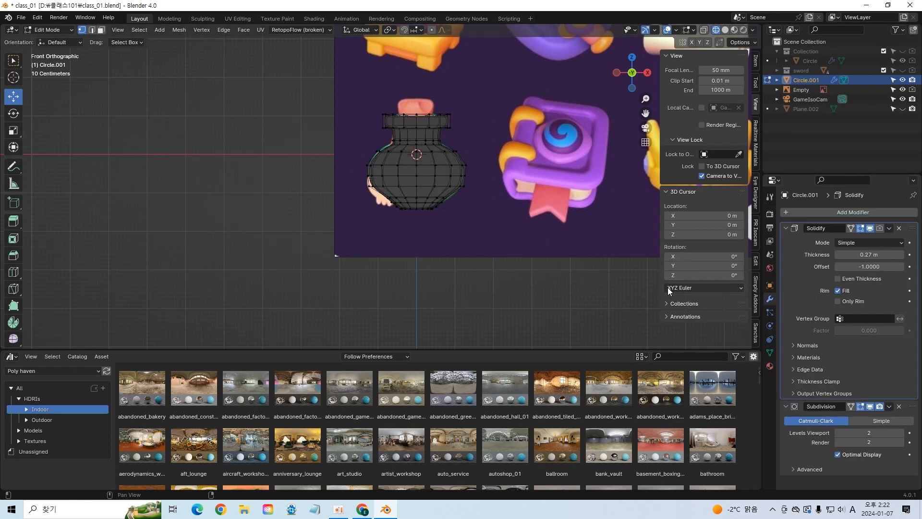
key(ctrl+z)
key(ctrl+z)
key(ctrl+z)
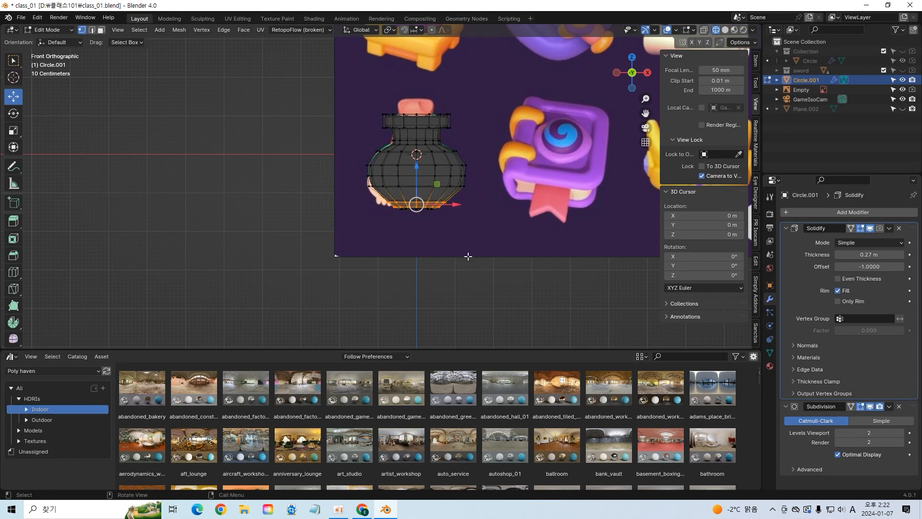
key(alt+a)
drag(911, 228, 911, 312)
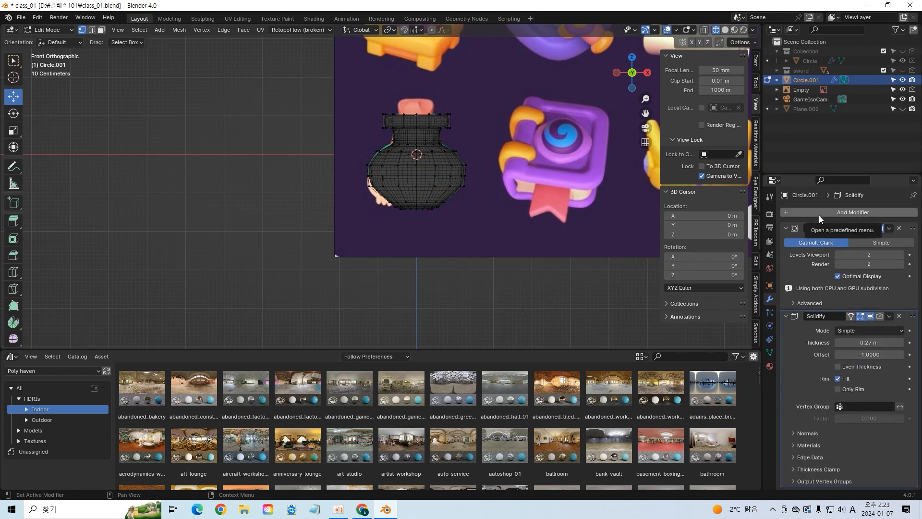
drag(912, 315, 918, 236)
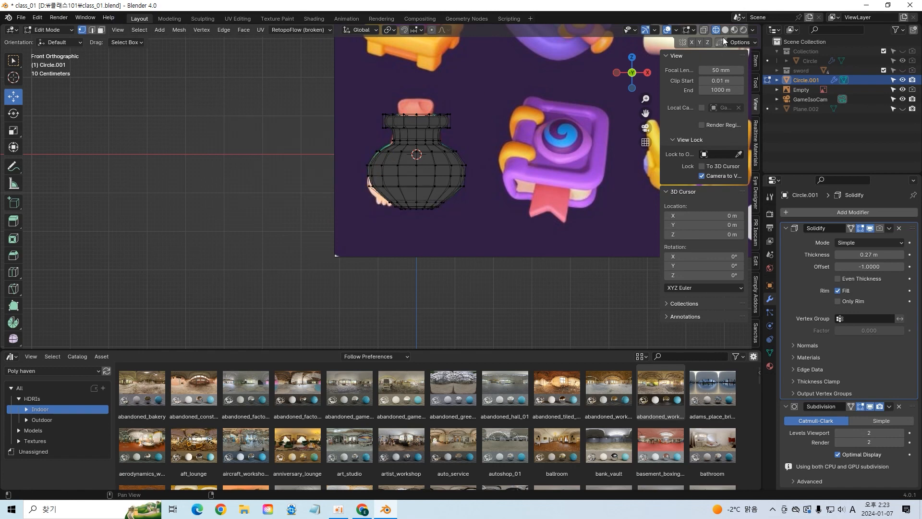
Step: Raise the vertex ring just above the bottle's base about 0.075 m along Z and scale it to about 1.21
key(alt+z)
drag(377, 194, 465, 205)
drag(418, 183, 418, 180)
key(s)
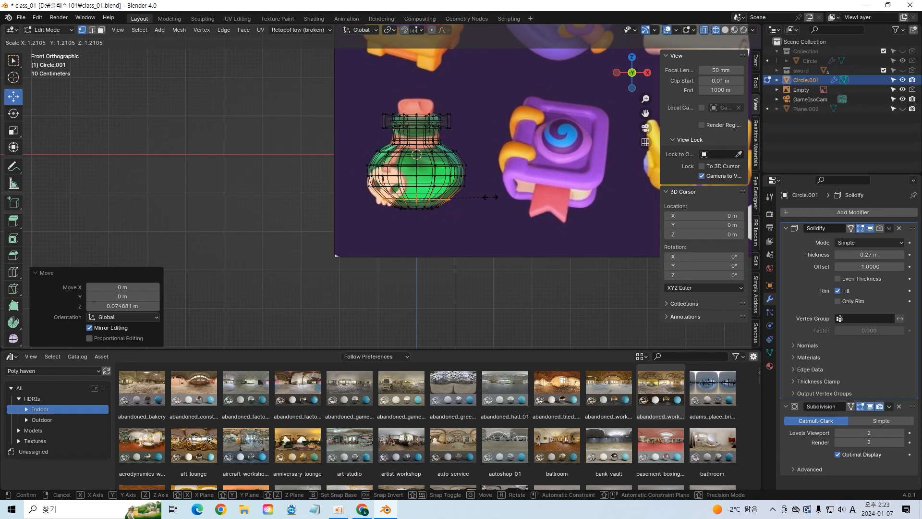
click(492, 198)
Step: Scale the bottom vertices of the bottle to refine its base
click(452, 218)
drag(375, 202, 455, 207)
key(s)
click(423, 198)
Step: Return to Object Mode in solid shading, deselect the bottle and save class_01.blend
key(Tab)
click(442, 236)
middle_drag(442, 186, 482, 185)
key(ctrl+s)
scroll(481, 184, up, 3)
middle_drag(442, 151, 424, 179)
click(406, 169)
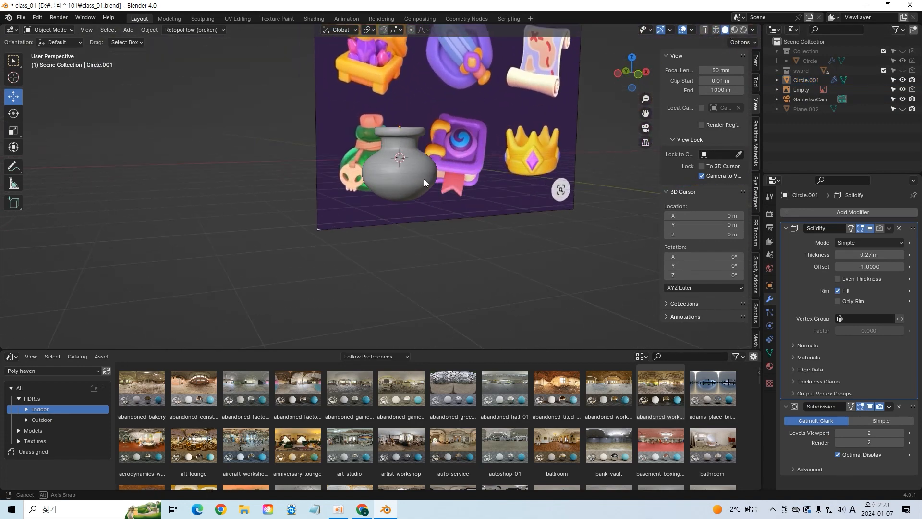
Step: Open the bottle in Edit Mode from the front view and save the file again
click(413, 132)
key(KP_1)
key(Tab)
click(502, 135)
key(ctrl+s)
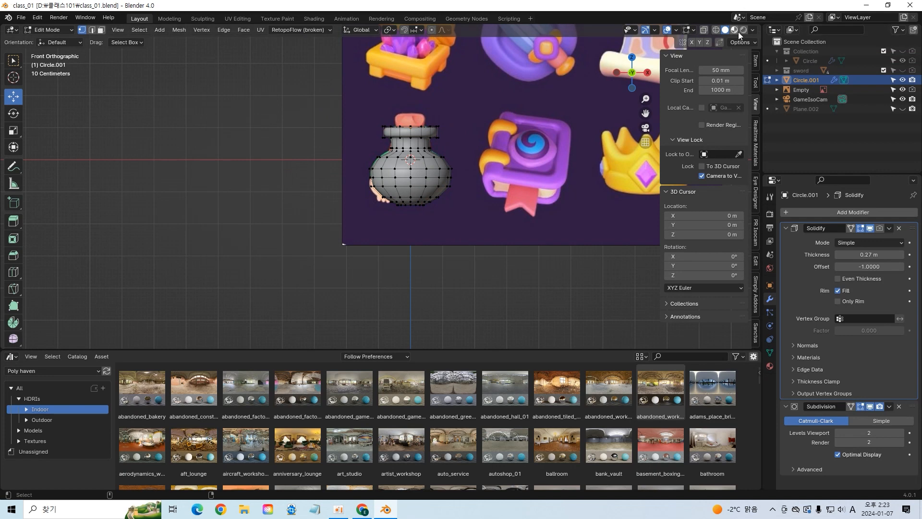
Step: Scale the bottle's lip vertices to about 0.895 in wireframe X-ray display and adjust their height along Z
key(shift+z)
key(alt+z)
drag(457, 138, 360, 111)
drag(412, 101, 411, 103)
drag(449, 135, 409, 100)
click(455, 148)
drag(379, 132, 460, 143)
drag(346, 103, 455, 144)
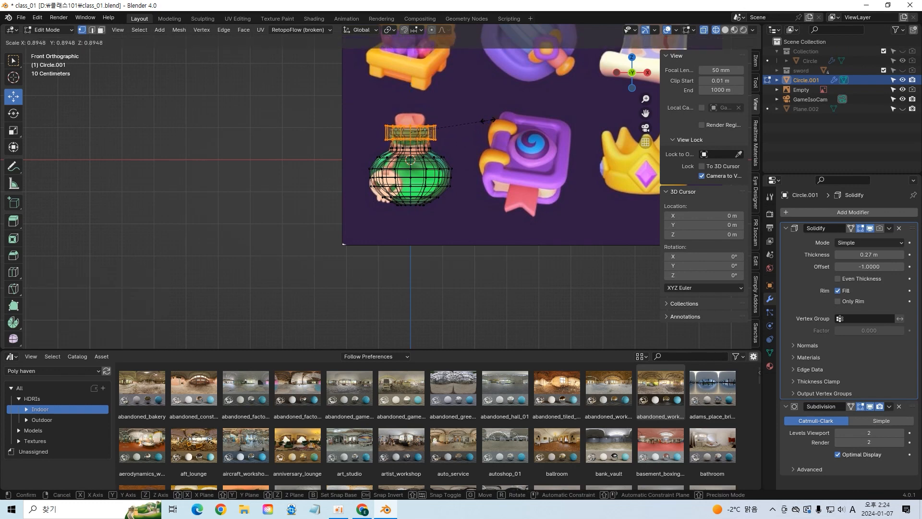
drag(364, 116, 469, 143)
drag(411, 101, 411, 106)
Step: Save class_01.blend from Object Mode, and open the bottle for face editing in solid shading, seen from below
middle_drag(471, 285, 432, 269)
key(ctrl+s)
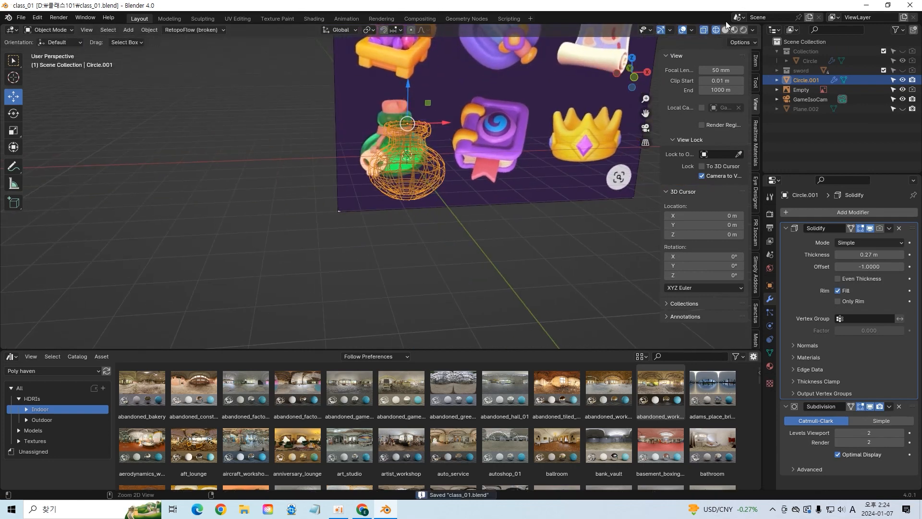
key(Tab)
middle_drag(418, 226, 387, 227)
key(Tab)
click(100, 32)
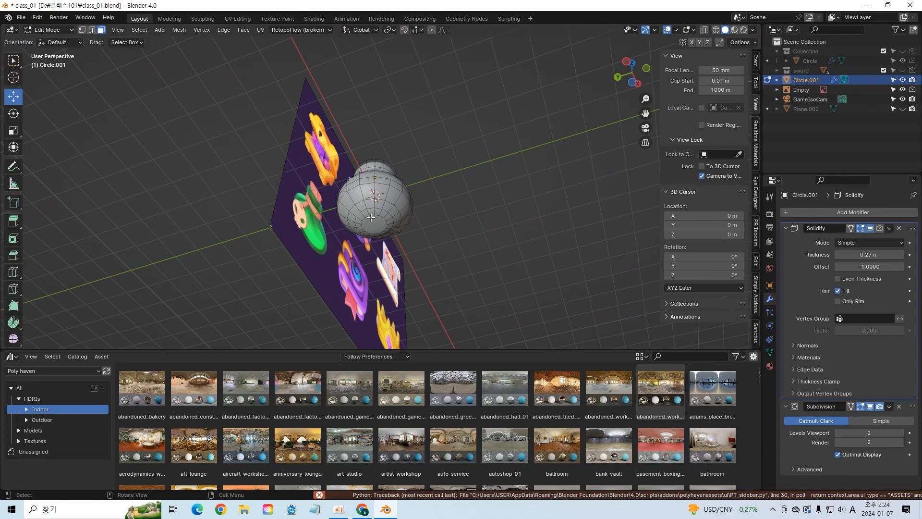
Step: Inset the bottle's bottom face and return to Object Mode
key(i)
click(456, 171)
key(Tab)
click(491, 231)
Step: Apply smooth shading to the bottle
middle_drag(492, 231, 408, 166)
right_click(410, 167)
click(411, 167)
mouse_move(441, 208)
middle_down()
mouse_move(458, 201)
mouse_move(407, 147)
middle_up()
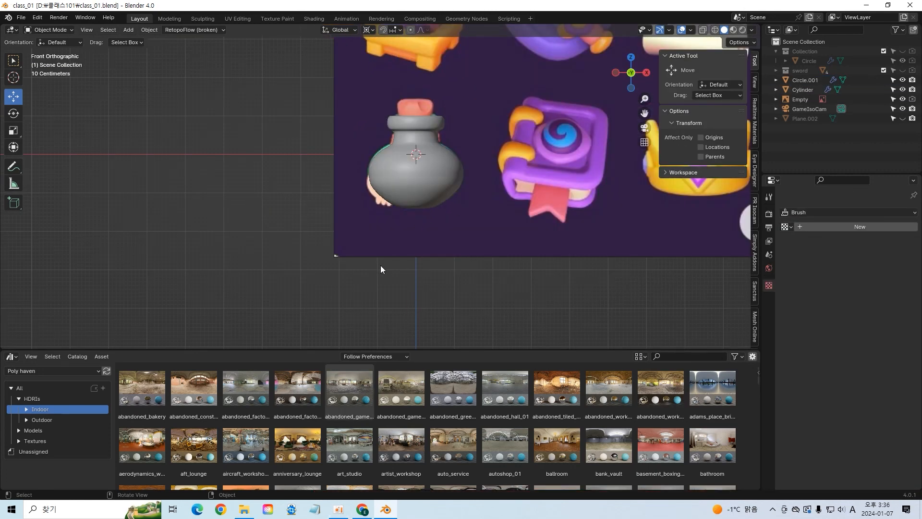
Step: Add an 8-vertex mesh circle with a 1 m radius in top view and isolate it in local view
middle_drag(380, 265, 424, 248)
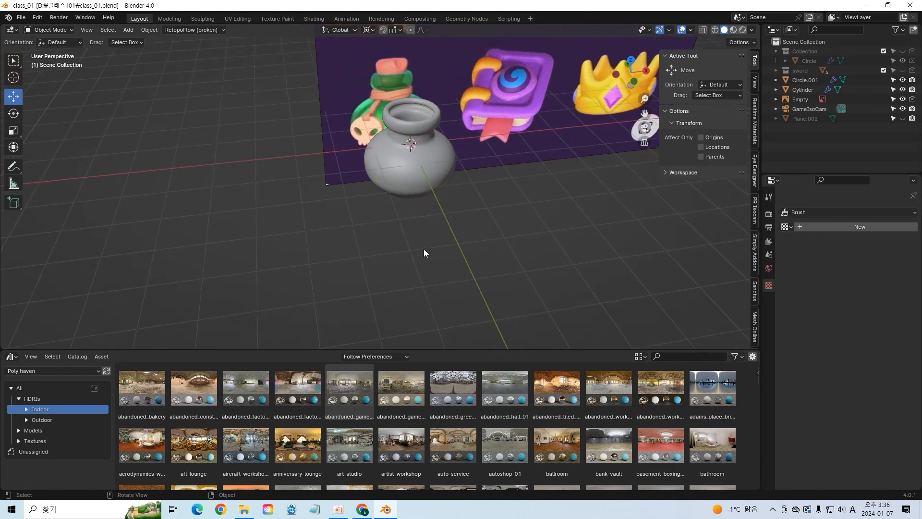
key(KP_7)
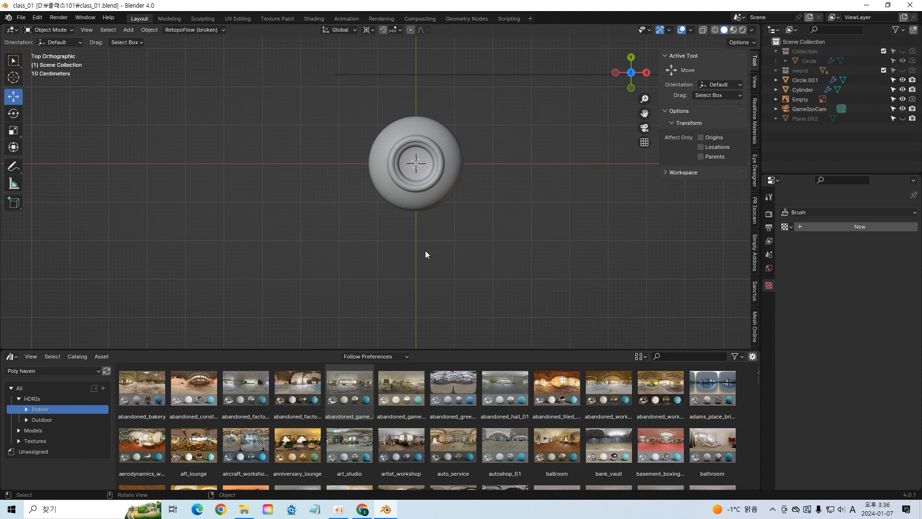
key(shift+a)
mouse_move(425, 249)
click(464, 270)
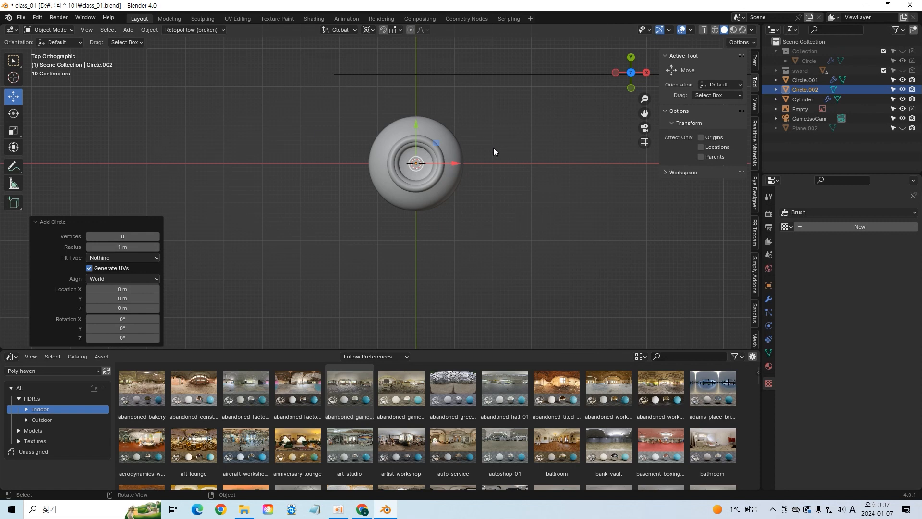
key(KP_Divide)
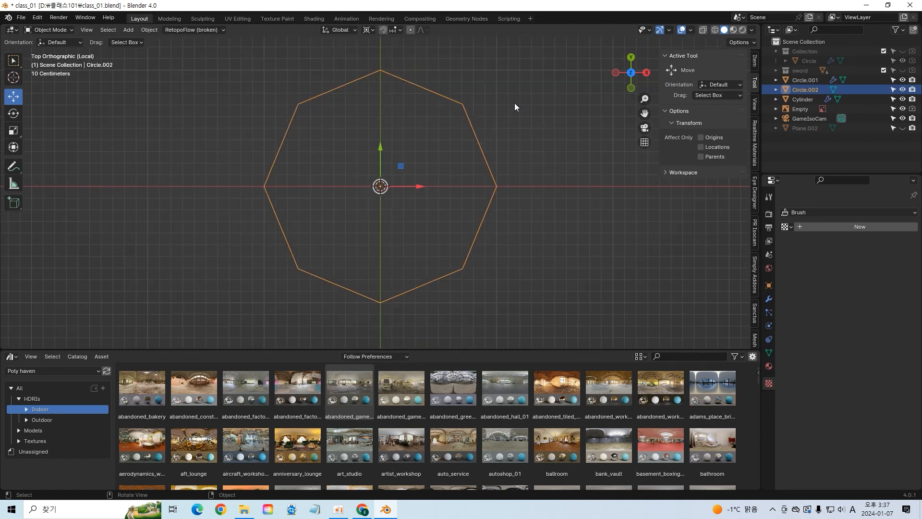
Step: Move the circle -1.7 m along Y and apply all its transforms
drag(380, 145, 370, 289)
click(133, 296)
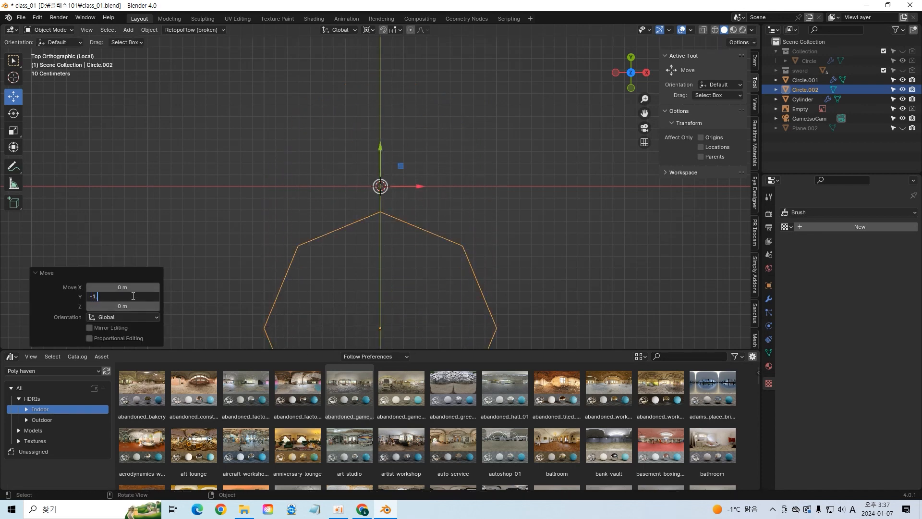
key(Return)
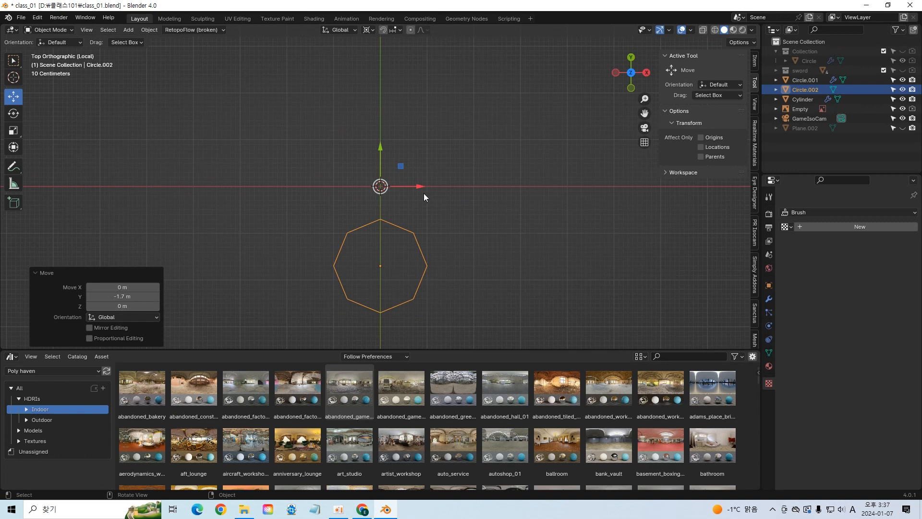
key(ctrl+a)
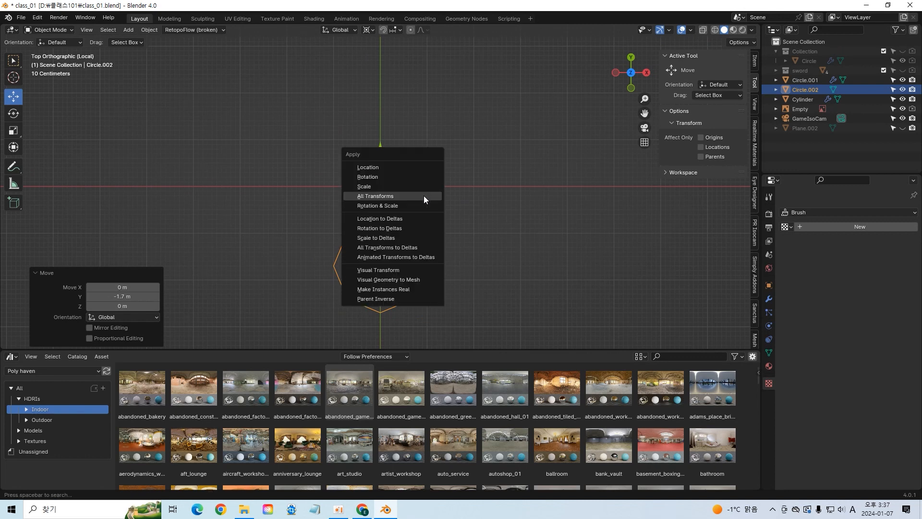
click(423, 196)
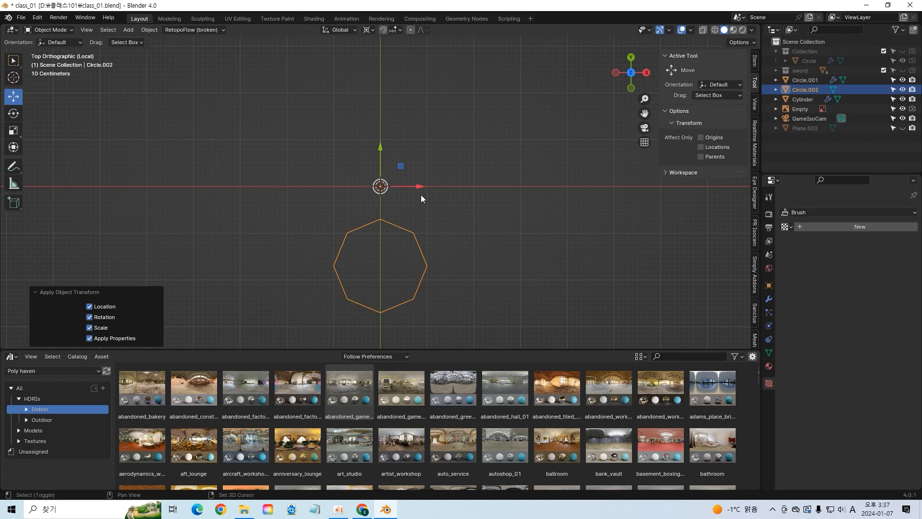
Step: Duplicate the circle in place and rotate the copy 72° around the world origin about Z
key(shift+d)
right_click(421, 195)
click(18, 115)
drag(416, 175, 375, 126)
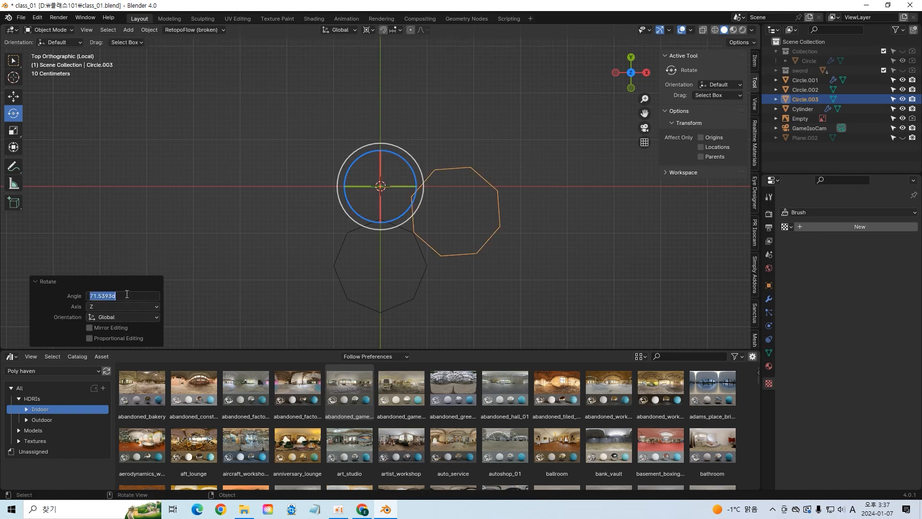
key(Return)
Step: Duplicate the rotated circle in place and rotate the second copy -72° about Z in View orientation
key(shift+d)
right_click(286, 171)
drag(417, 164, 372, 146)
click(118, 294)
text(-72)
key(Return)
Step: Duplicate the second copy in place and rotate the third copy 72° about the global Z axis
key(shift+d)
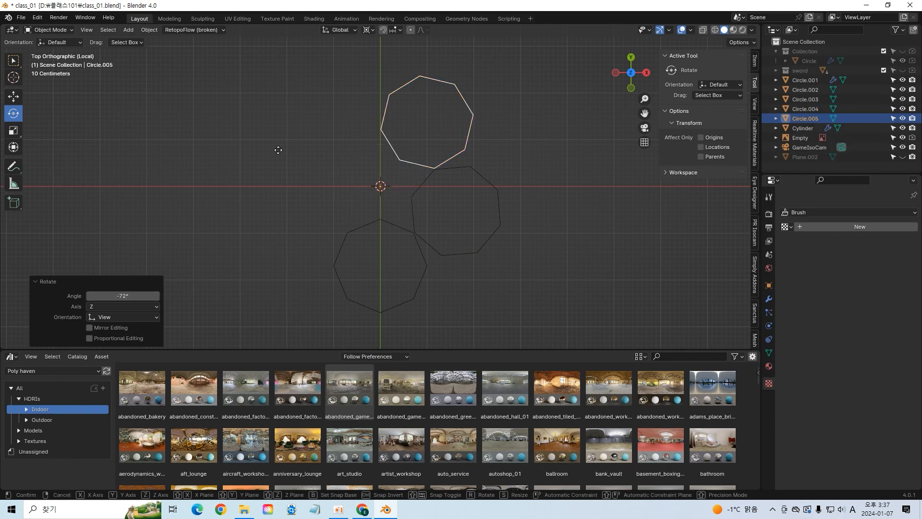
right_click(278, 148)
drag(423, 165, 369, 154)
click(129, 294)
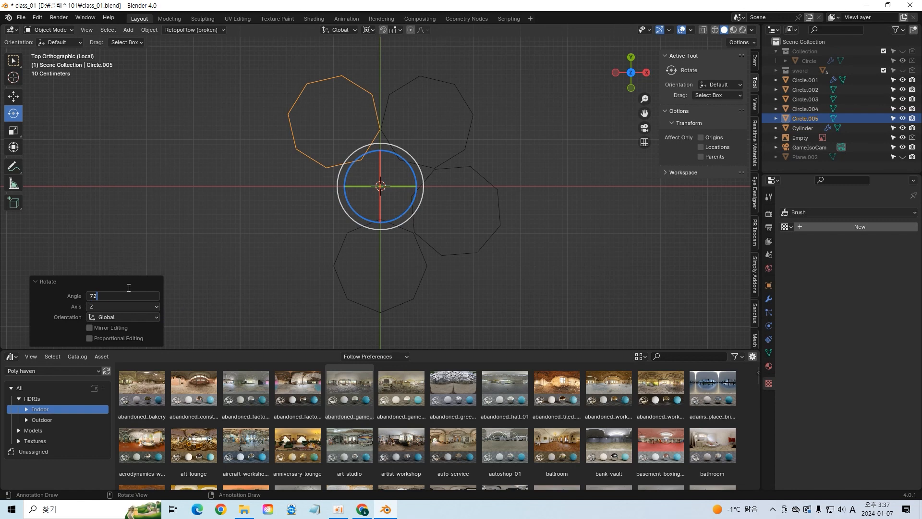
click(131, 284)
drag(387, 153, 351, 168)
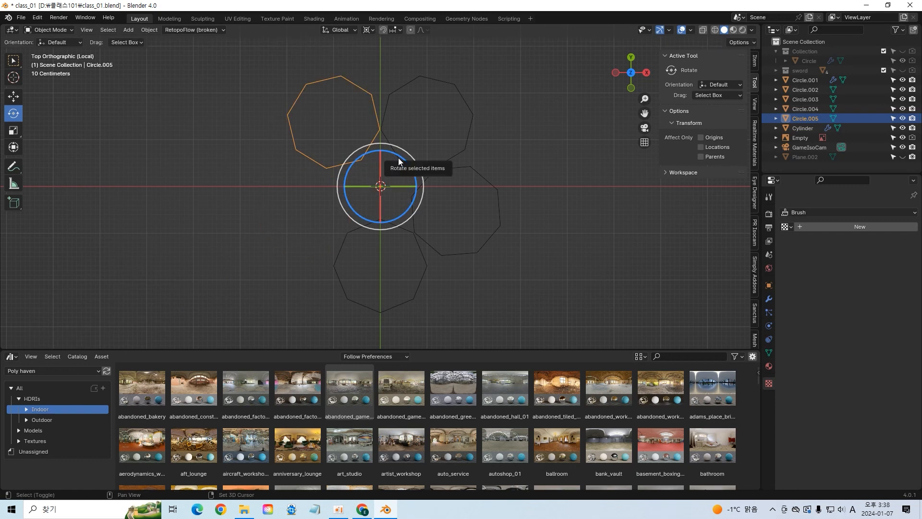
Step: Add a fourth copy of the circle in place and rotate it 72° about Z to complete the ring of five
key(shift+d)
right_click(397, 155)
drag(397, 155, 355, 159)
click(73, 341)
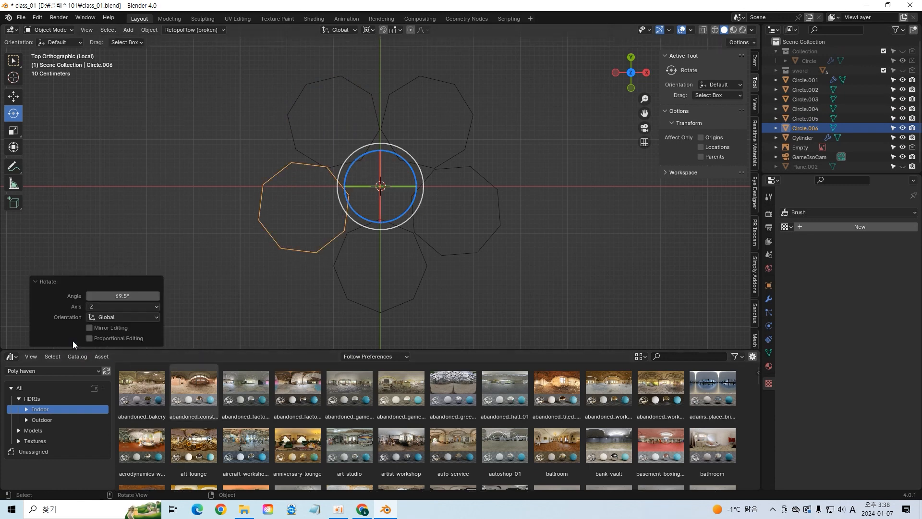
text(72)
key(Return)
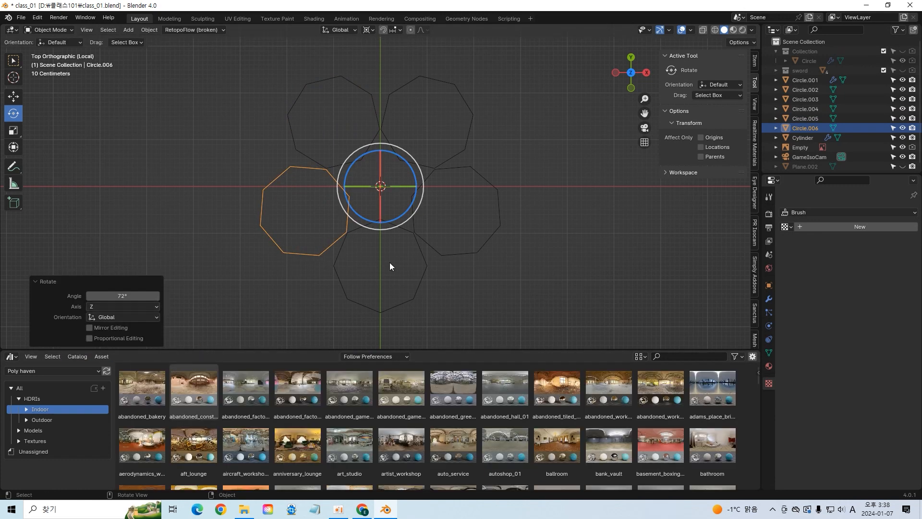
Step: Select all five eight-sided circles of the ring and join them into one object
click(478, 325)
click(473, 178)
shift+click(376, 126)
shift+click(375, 110)
shift+click(291, 168)
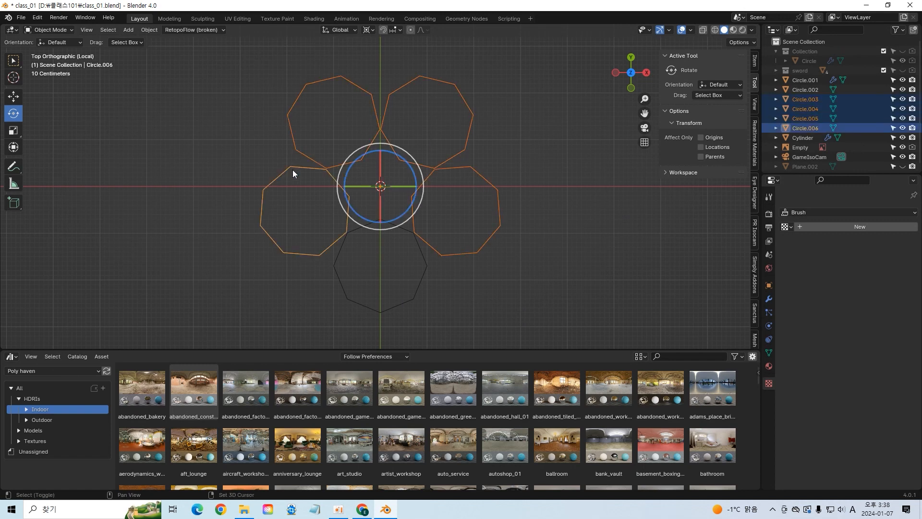
shift+click(338, 275)
key(ctrl+j)
Step: Delete the five innermost vertices around the center of the joined circles
key(Tab)
shift+click(361, 160)
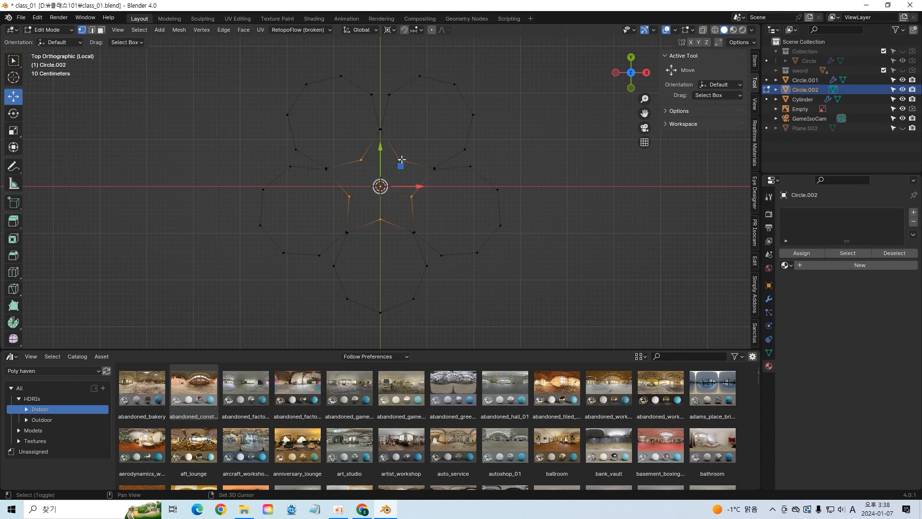
key(x)
click(451, 154)
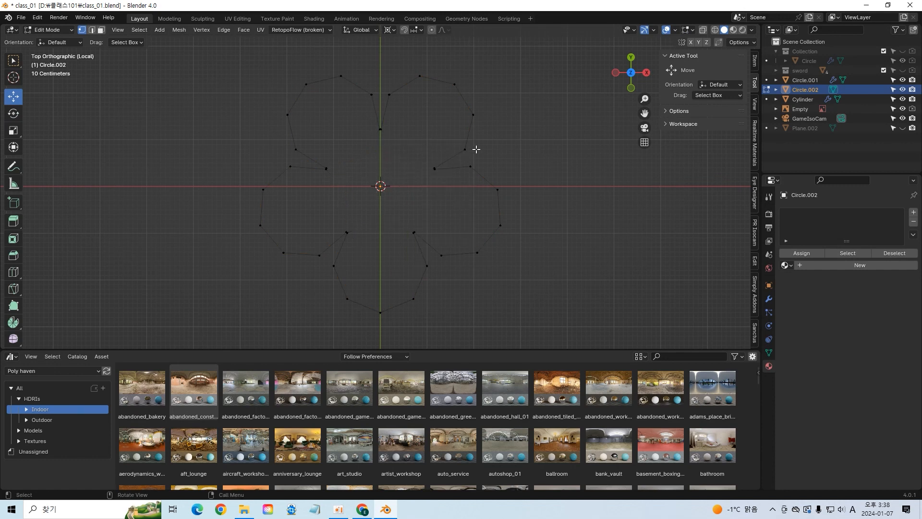
Step: Merge the overlapping vertices at the flower outline's notch on the negative X side, using At Center
scroll(374, 189, up, 10)
middle_drag(354, 178, 383, 191)
key(KP_7)
scroll(388, 195, down, 2)
key(b)
scroll(288, 153, down, 3)
drag(460, 151, 457, 147)
click(459, 264)
drag(342, 288, 310, 252)
click(442, 221)
drag(300, 165, 280, 125)
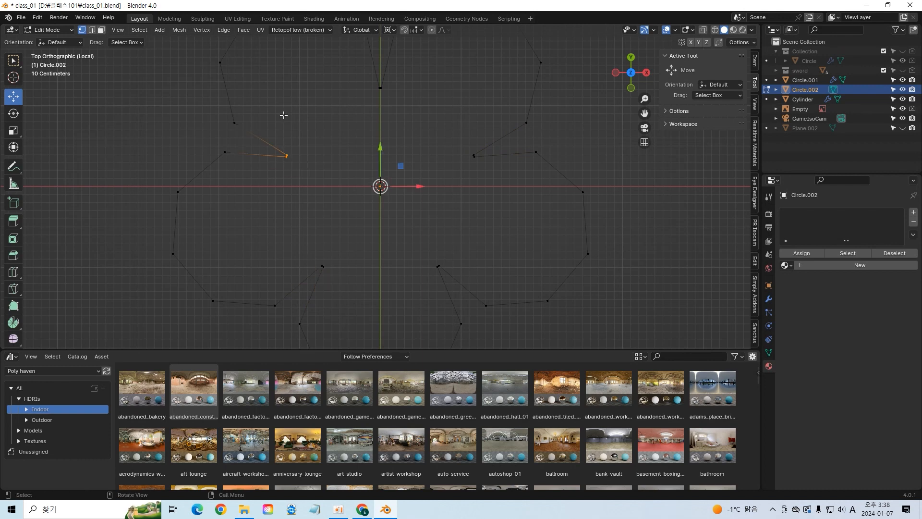
key(m)
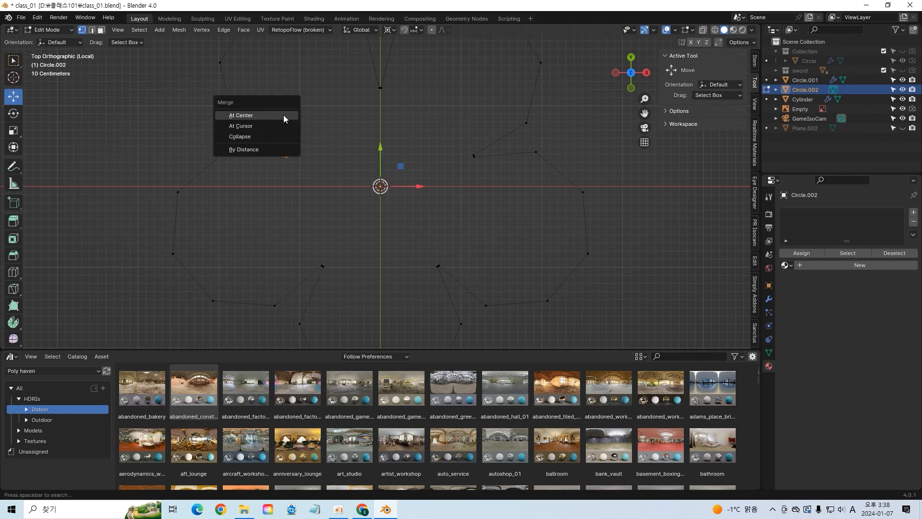
click(283, 114)
Step: Merge the vertex pairs at center at the outline's topmost notch and its notch on the positive X side
click(373, 82)
key(m)
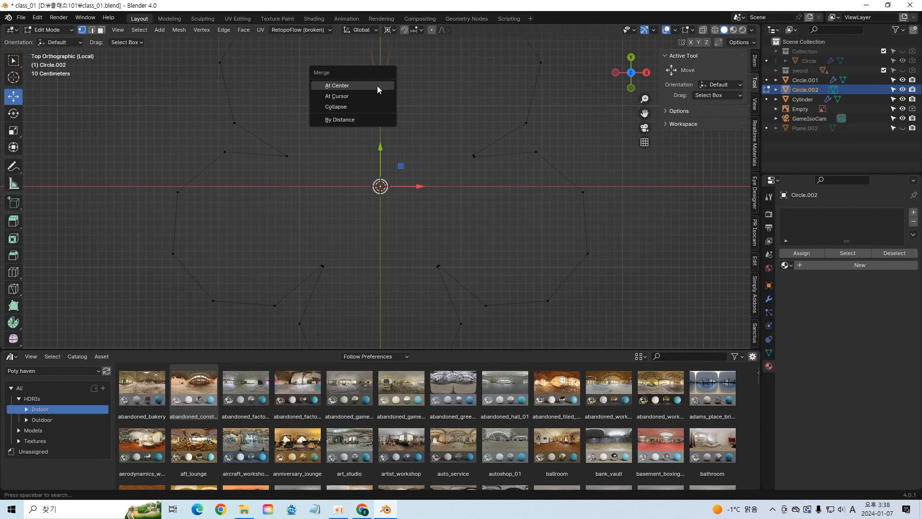
click(378, 89)
drag(480, 164, 467, 147)
key(m)
click(418, 130)
Step: Merge the vertex pairs at center at the outline's two lower notches and return to Object Mode
key(b)
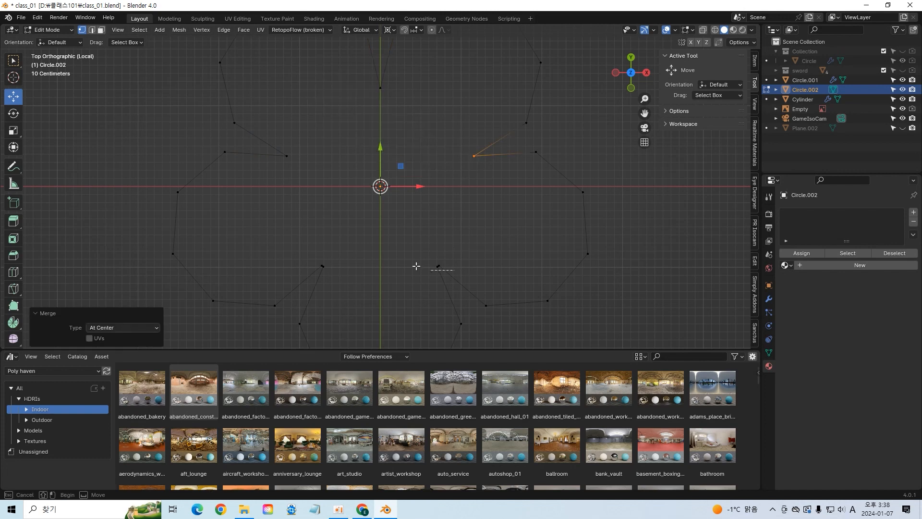
drag(416, 266, 454, 276)
key(m)
click(408, 247)
drag(348, 277, 306, 242)
key(m)
click(304, 237)
key(Tab)
Step: Scale the flower outline down uniformly to about 0.543 in front view
scroll(419, 207, down, 5)
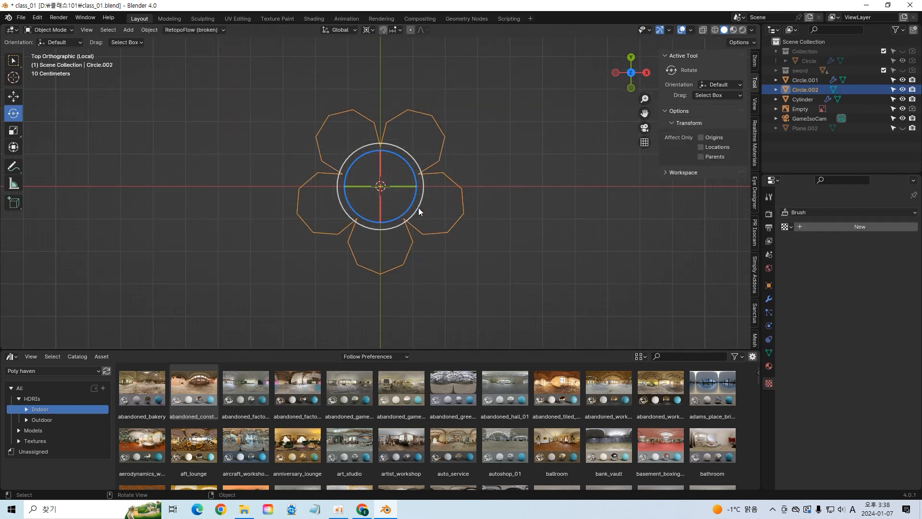
key(KP_1)
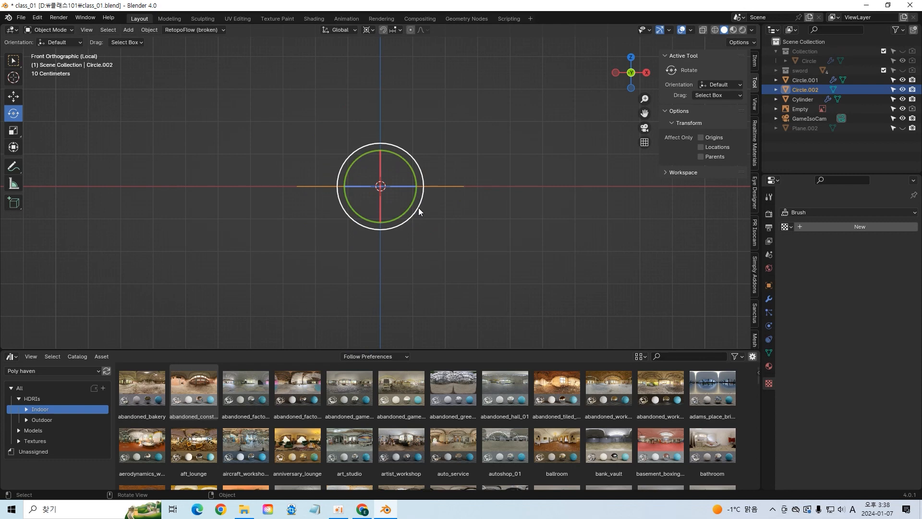
key(s)
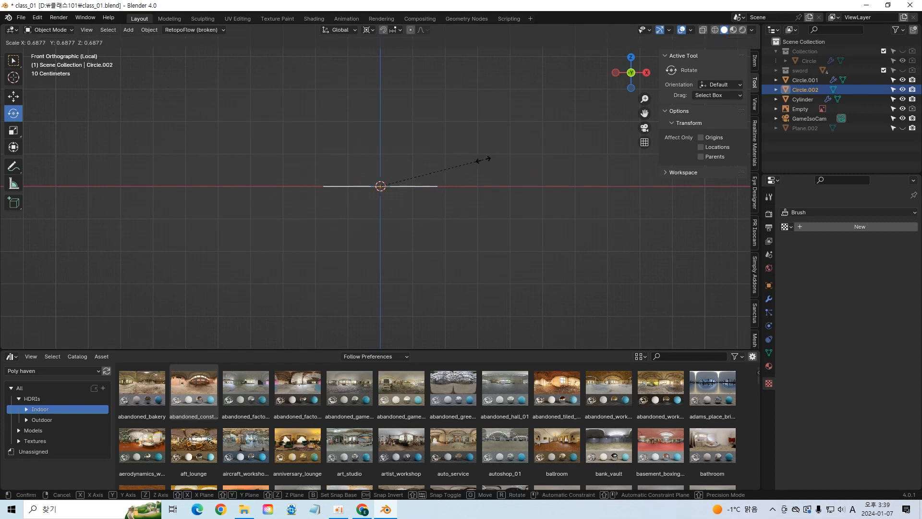
click(458, 161)
Step: Add a Screw modifier to the flower outline and set its Screw value to 5.5 m
click(769, 300)
click(809, 211)
mouse_move(808, 207)
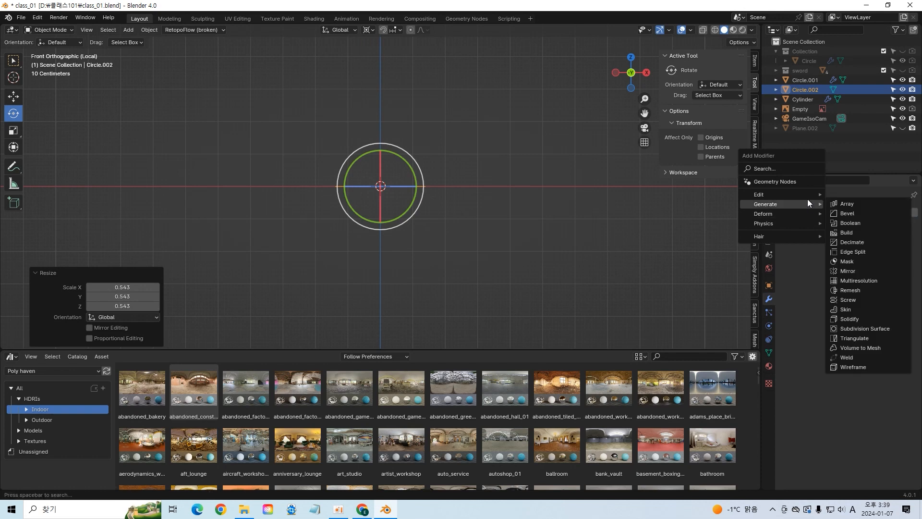
click(873, 299)
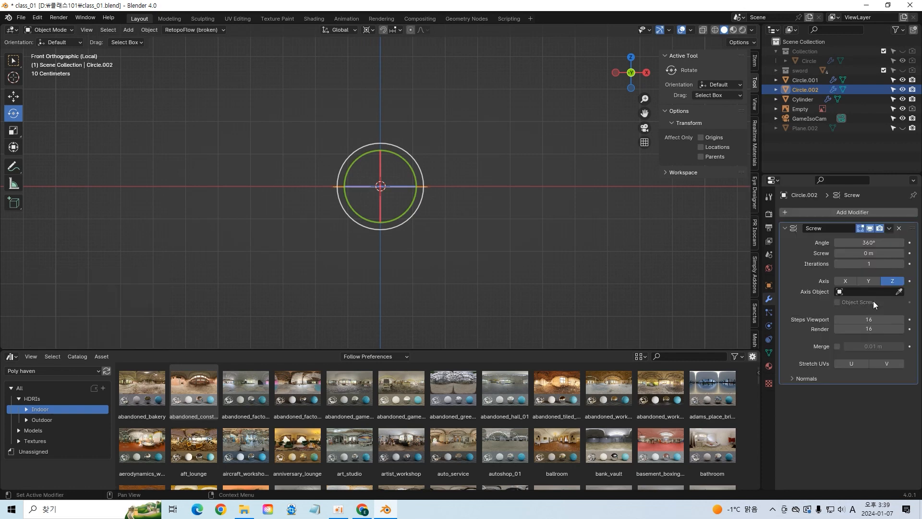
drag(865, 253, 917, 253)
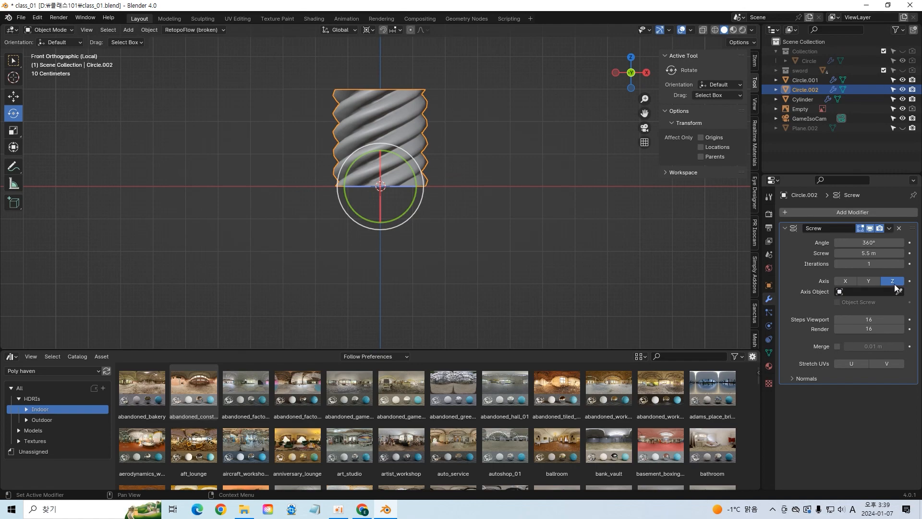
Step: Scale the twisted column down uniformly to less than half its size
middle_drag(476, 144, 527, 126)
key(s)
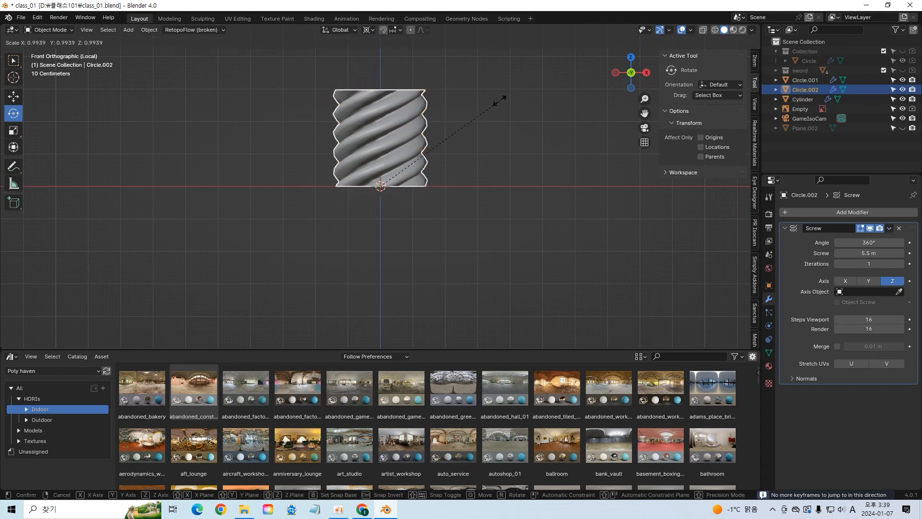
click(418, 144)
middle_drag(418, 145, 439, 200)
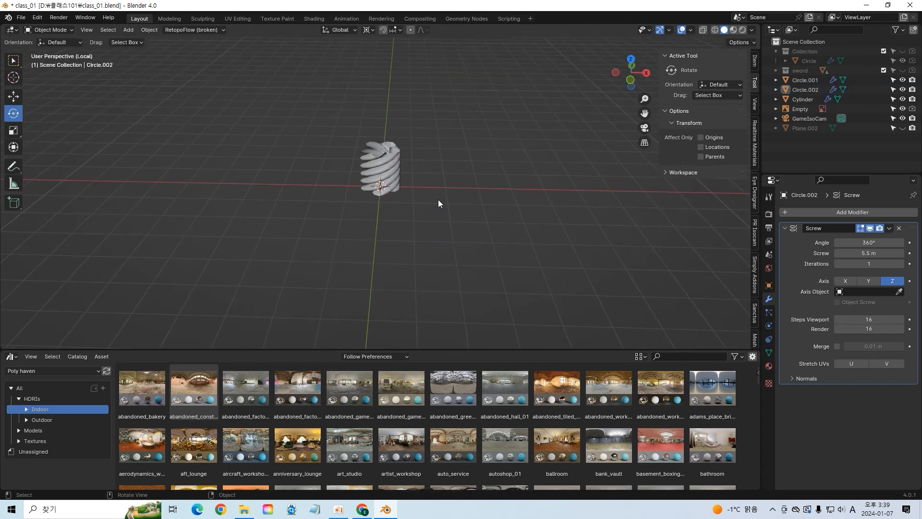
key(KP_7)
key(shift+a)
mouse_move(438, 200)
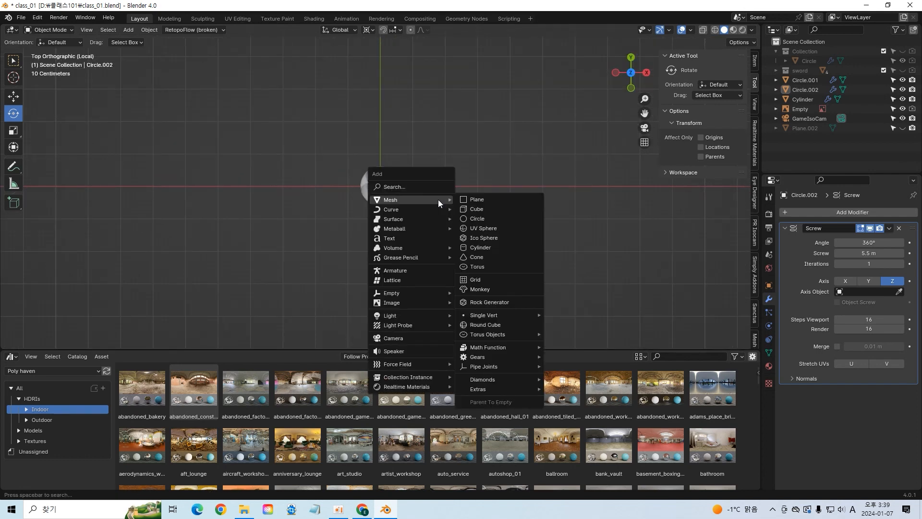
click(37, 19)
click(393, 175)
key(shift+a)
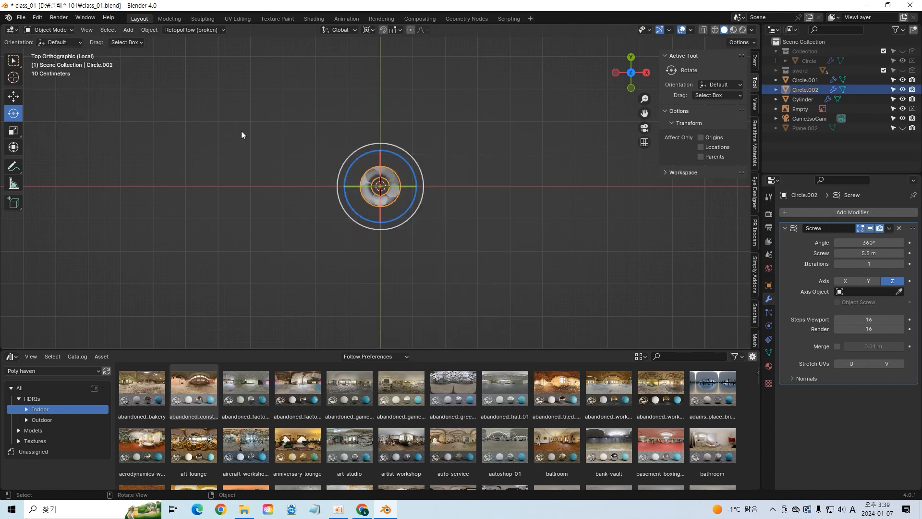
Step: Search the add-ons in the preferences for curve and "extra" to check the Extra Objects add-ons, and close the preferences
click(37, 18)
click(79, 142)
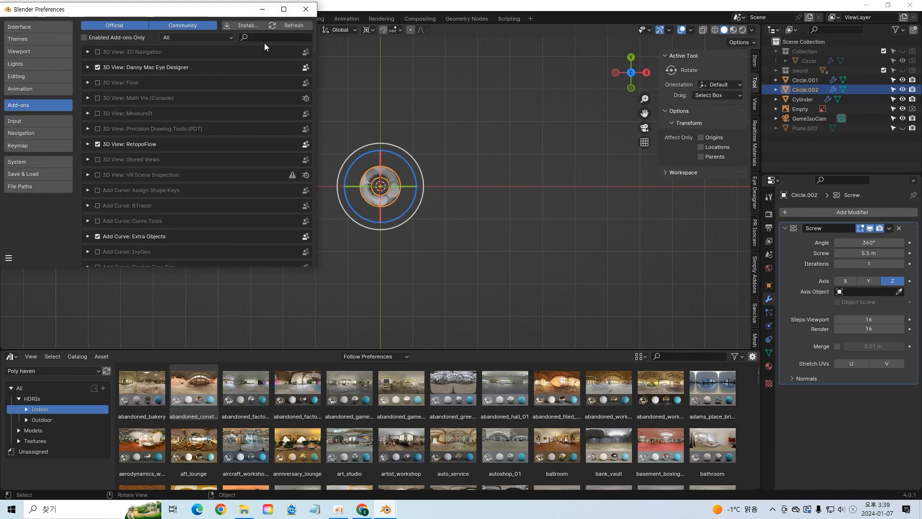
text(curvwe)
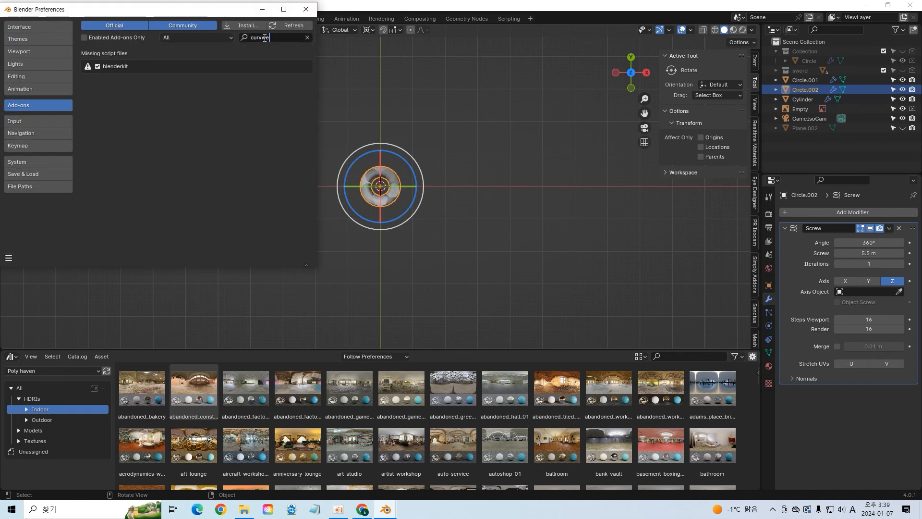
key(BackSpace)
key(BackSpace)
key(BackSpace)
key(BackSpace)
key(BackSpace)
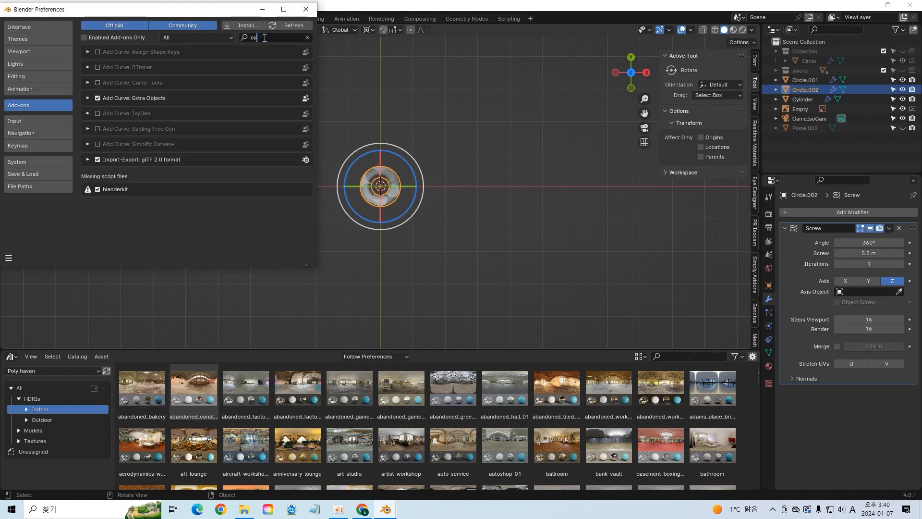
text(extra)
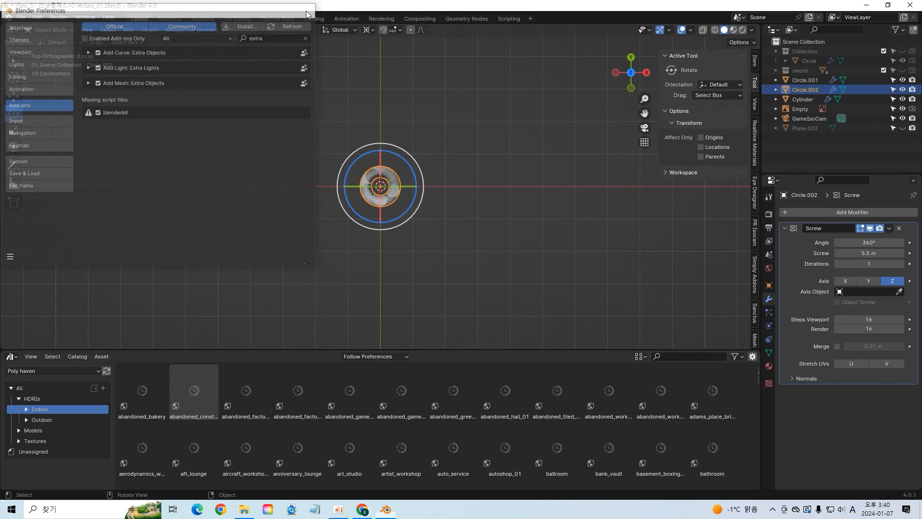
click(306, 10)
Step: Add an Archemedean curve spiral with 2 turns and reduce its steps to 2
key(shift+a)
mouse_move(398, 214)
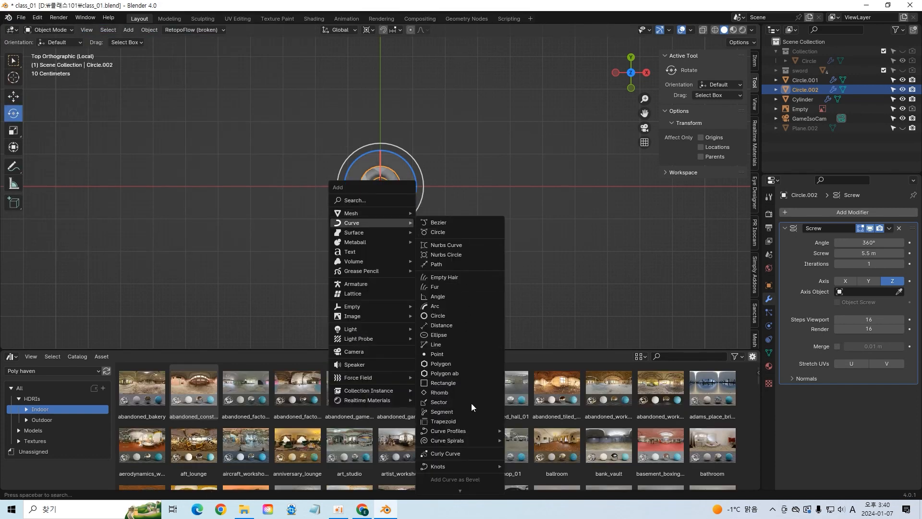
mouse_move(470, 442)
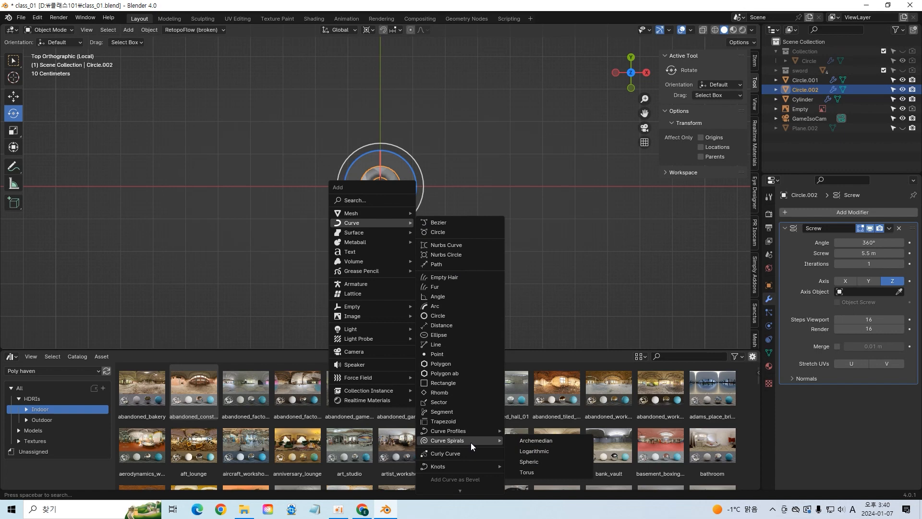
click(528, 441)
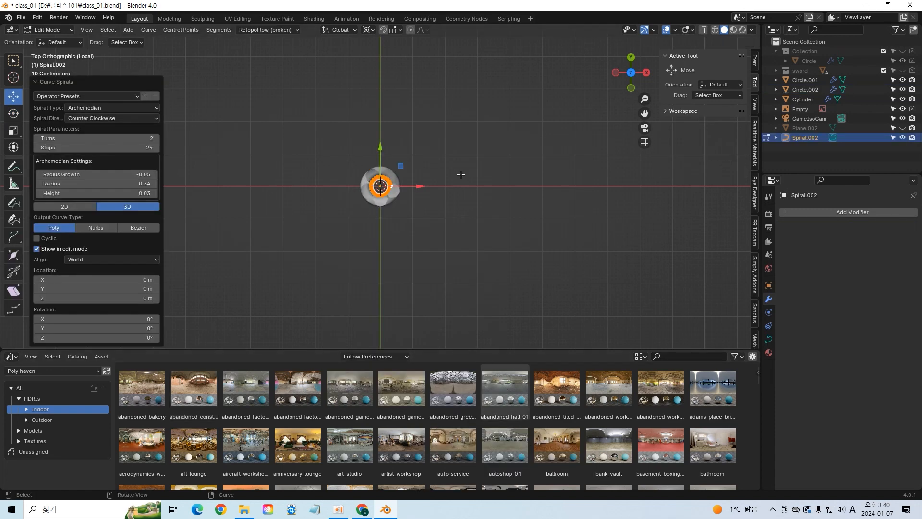
click(37, 147)
drag(36, 149, 32, 149)
click(36, 148)
click(36, 149)
click(36, 149)
click(36, 148)
click(36, 149)
click(36, 149)
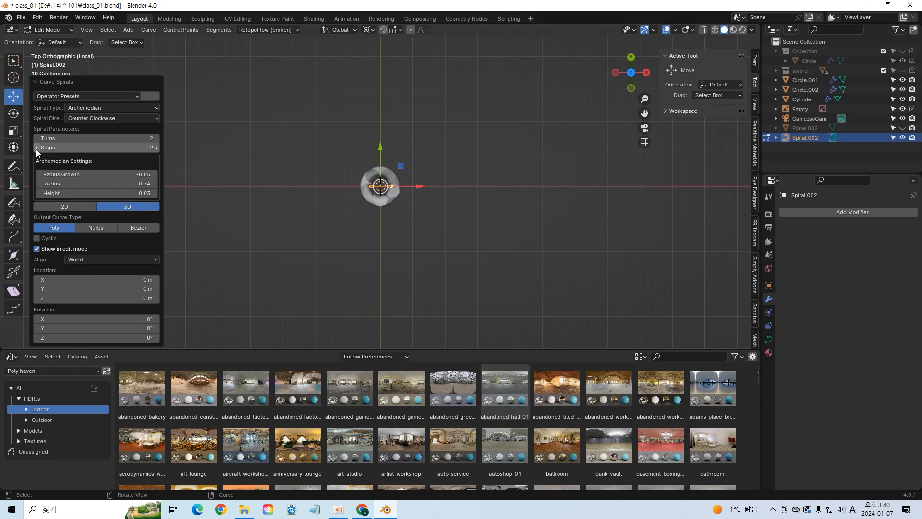
Step: Undo adding the two-step spiral
mouse_move(372, 189)
middle_down()
mouse_move(372, 205)
mouse_move(370, 181)
middle_up()
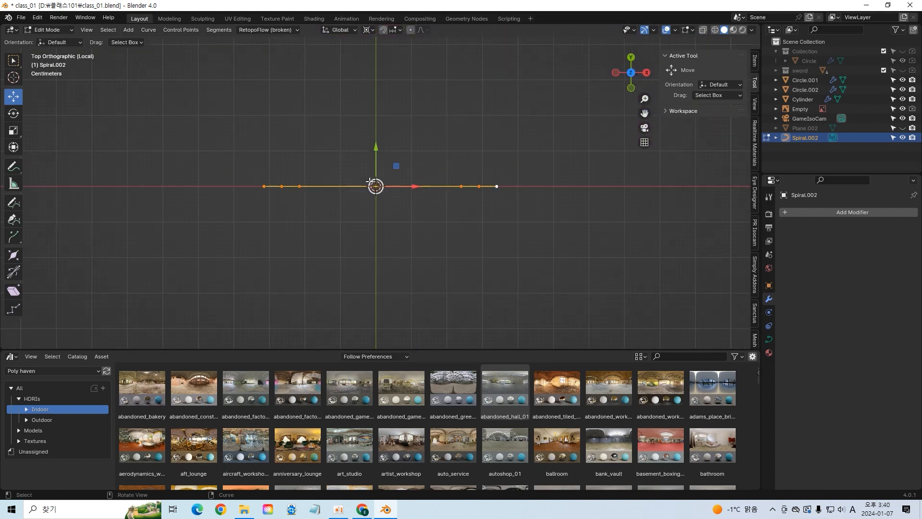
middle_drag(443, 182, 410, 193)
key(ctrl+z)
key(ctrl+z)
scroll(426, 203, down, 6)
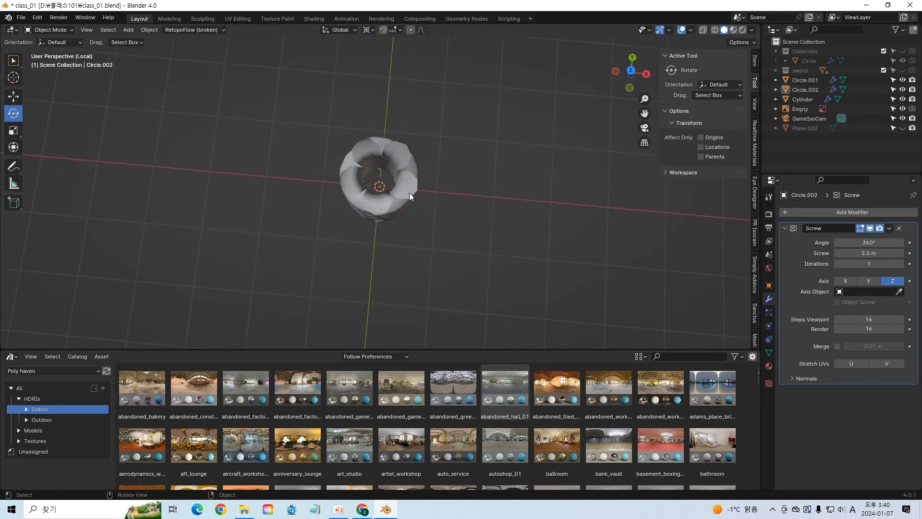
Step: Add an Archemedean curve spiral again and raise its steps to 16
click(409, 192)
key(shift+a)
mouse_move(465, 411)
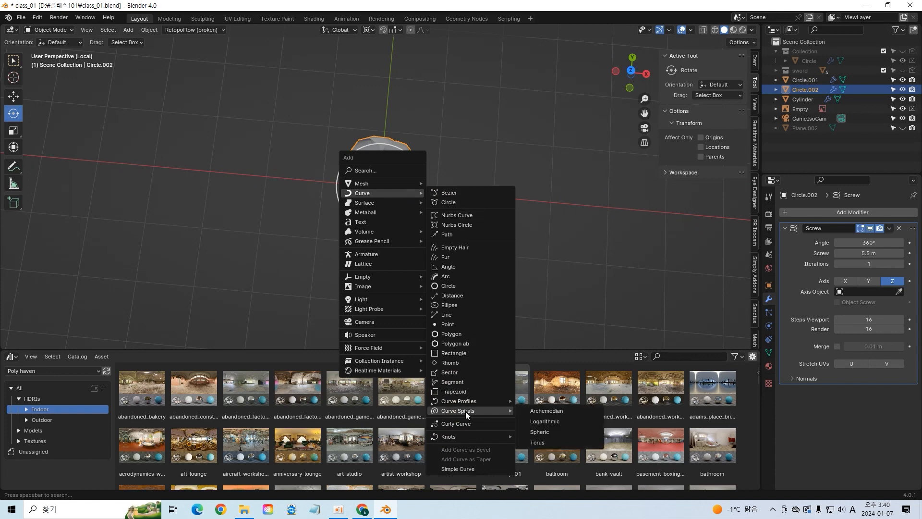
click(550, 411)
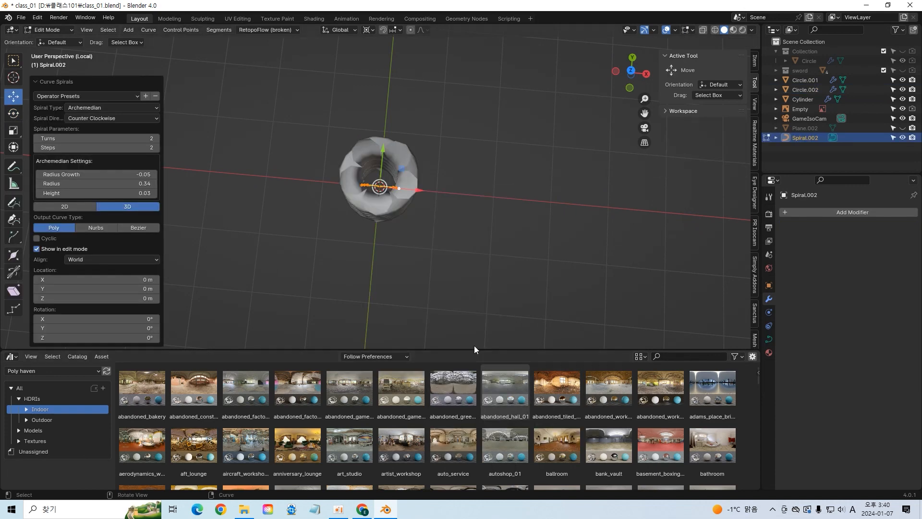
click(158, 147)
click(158, 146)
click(158, 146)
click(157, 146)
click(157, 147)
click(157, 146)
click(158, 147)
click(158, 147)
click(157, 146)
click(158, 146)
click(157, 147)
click(158, 146)
click(157, 147)
click(157, 146)
Step: Set the spiral's radius growth to -0.08 and inspect its shape in top and front views
drag(131, 174, 131, 171)
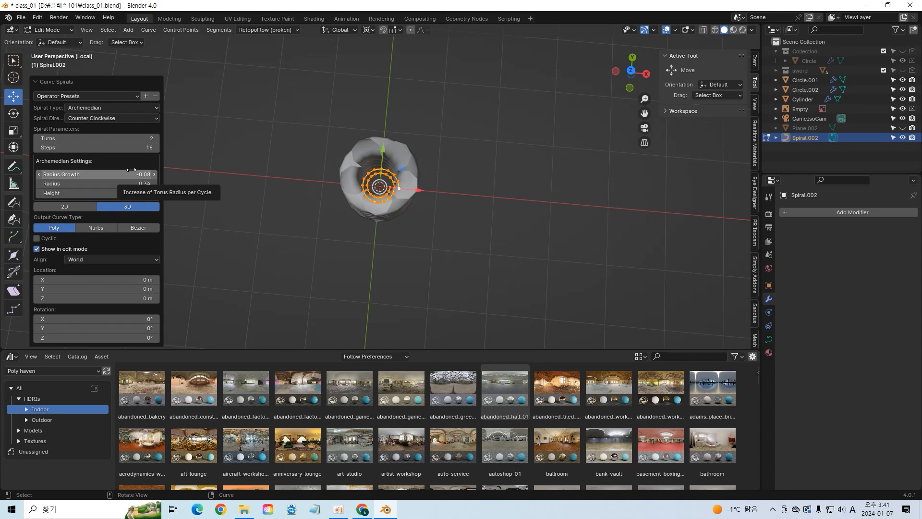
middle_drag(375, 220, 381, 214)
key(KP_Divide)
key(KP_Divide)
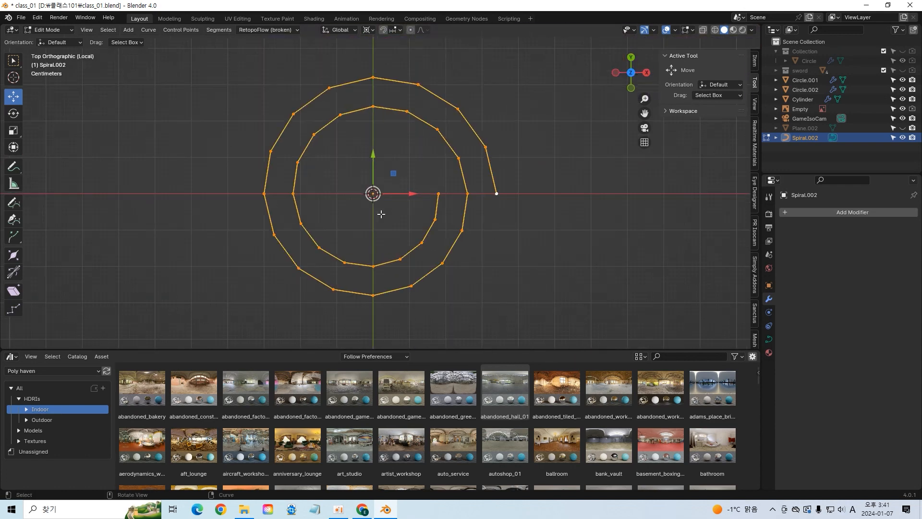
key(KP_1)
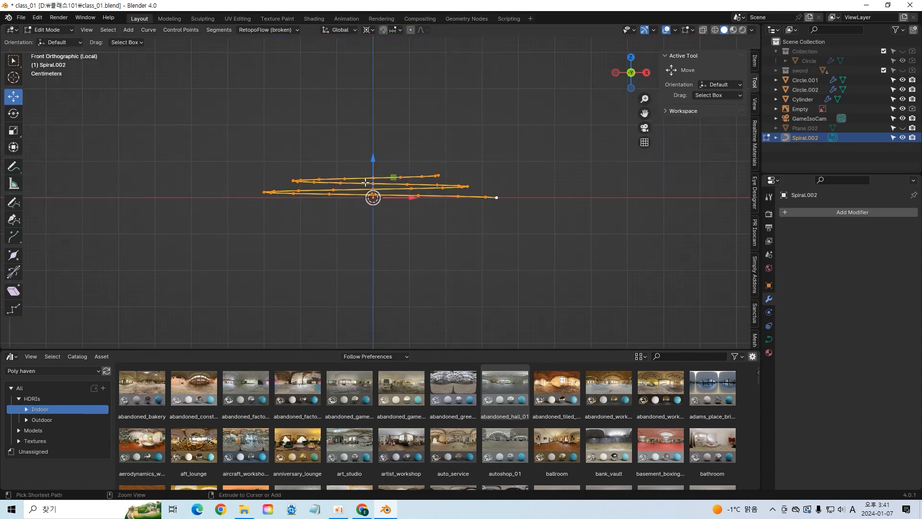
Step: Undo adding the 16-step spiral
key(ctrl+z)
scroll(368, 181, down, 3)
key(KP_5)
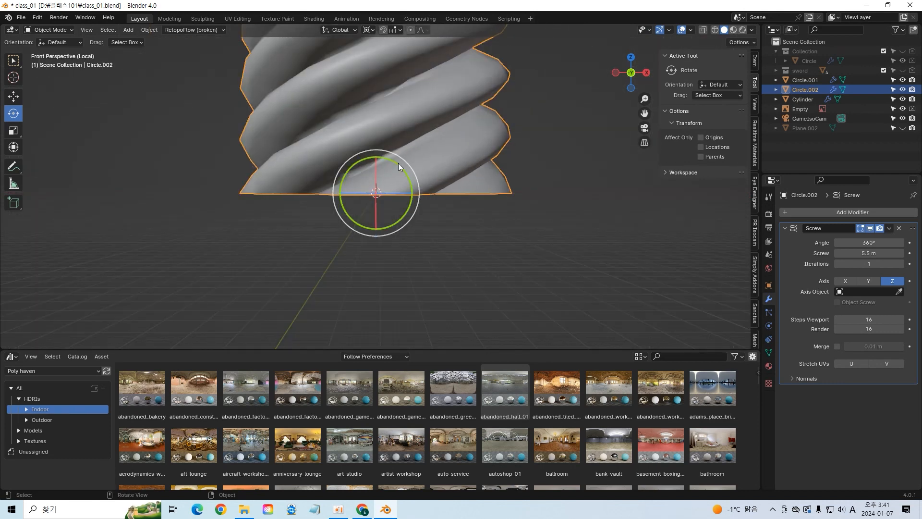
Step: Try adding an Archemedean curve spiral at the origin and inspect its shape from the top and front
key(KP_7)
key(shift+a)
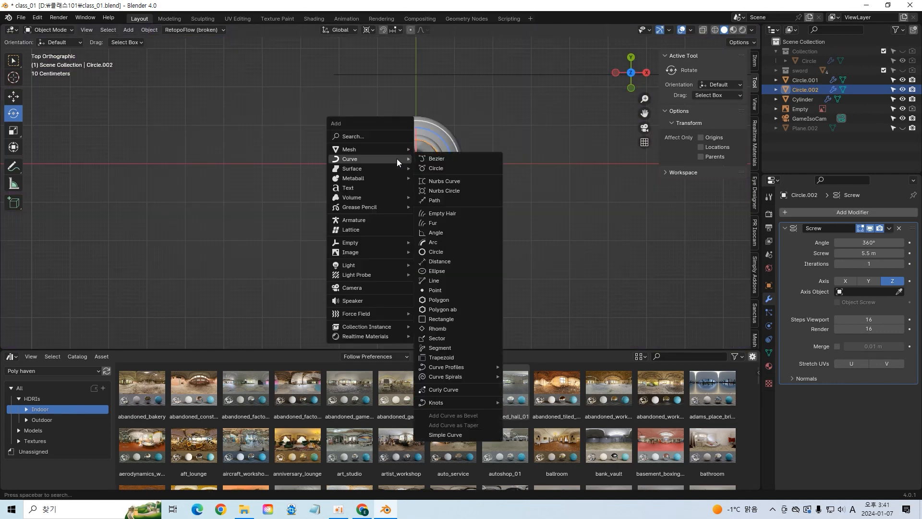
mouse_move(395, 159)
mouse_move(469, 378)
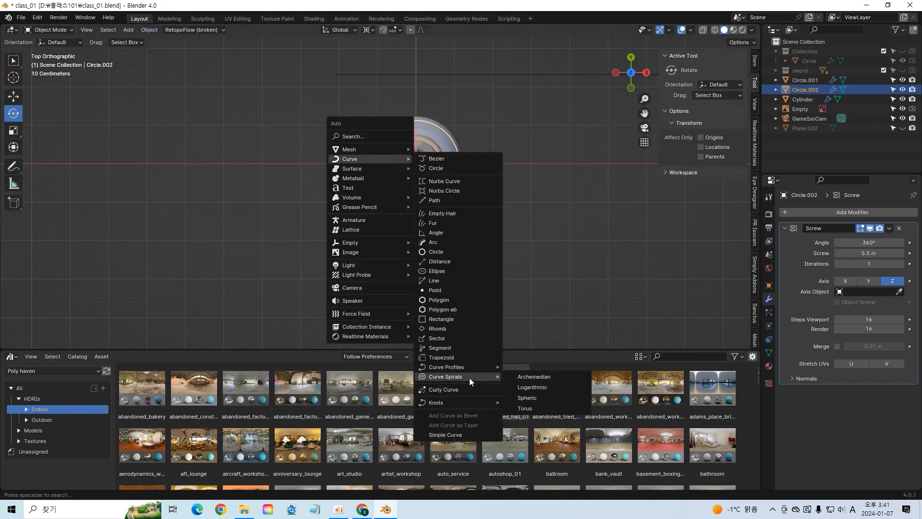
click(526, 375)
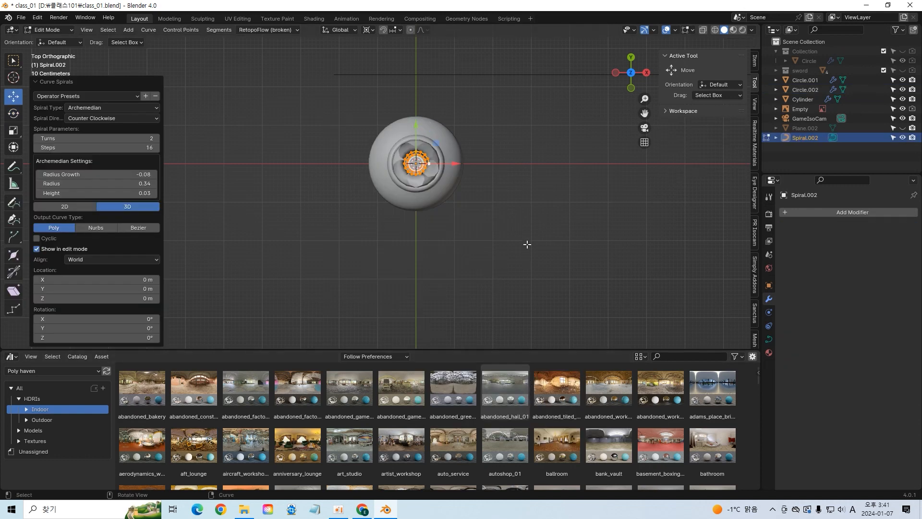
key(KP_Divide)
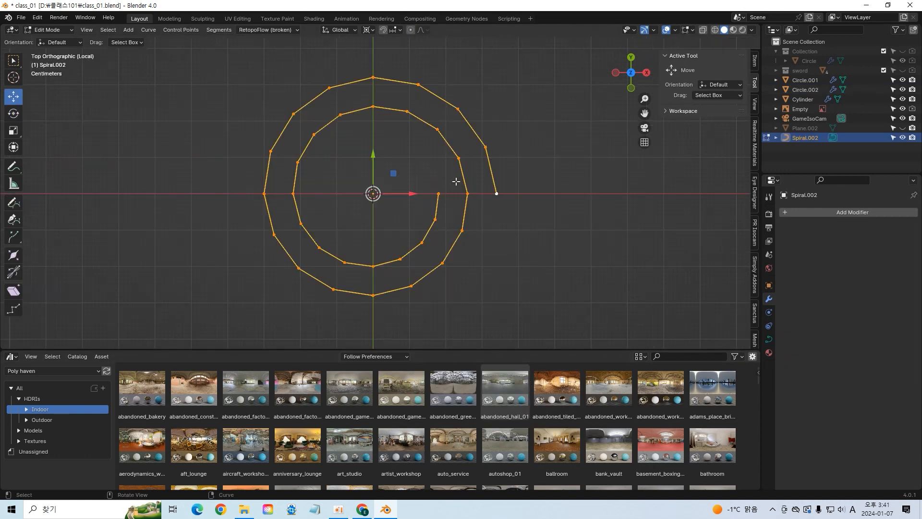
key(KP_1)
middle_drag(441, 139, 437, 171)
key(ctrl+z)
Step: Add an Archemedean curve spiral with 18 steps and try out a different radius growth
key(shift+a)
mouse_move(436, 171)
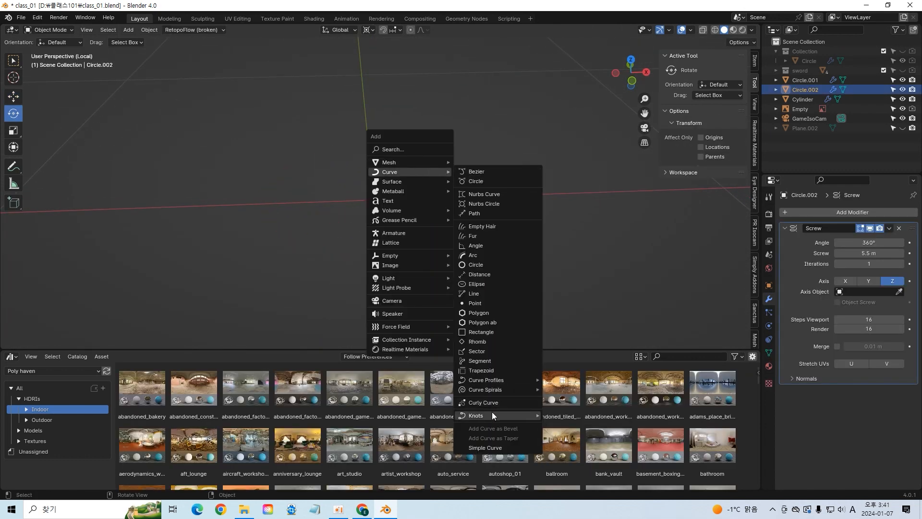
mouse_move(491, 389)
click(583, 390)
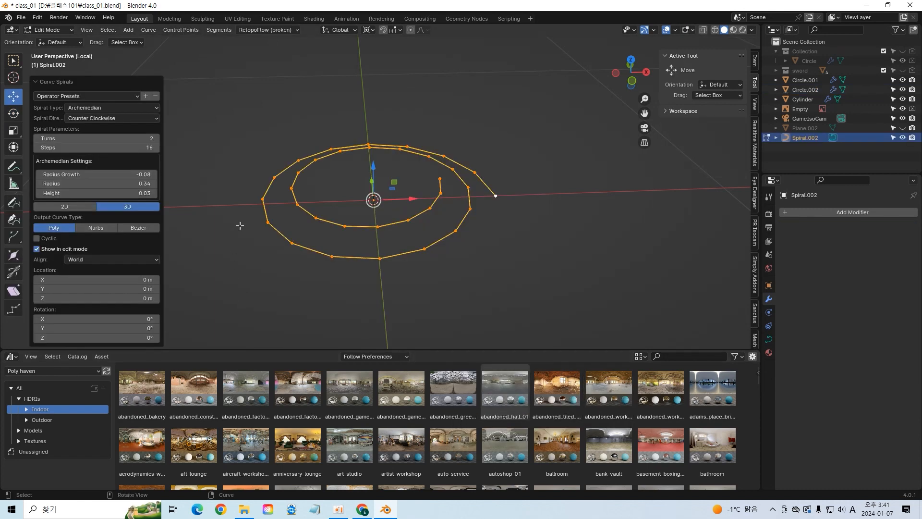
click(157, 149)
click(157, 148)
click(36, 148)
click(37, 148)
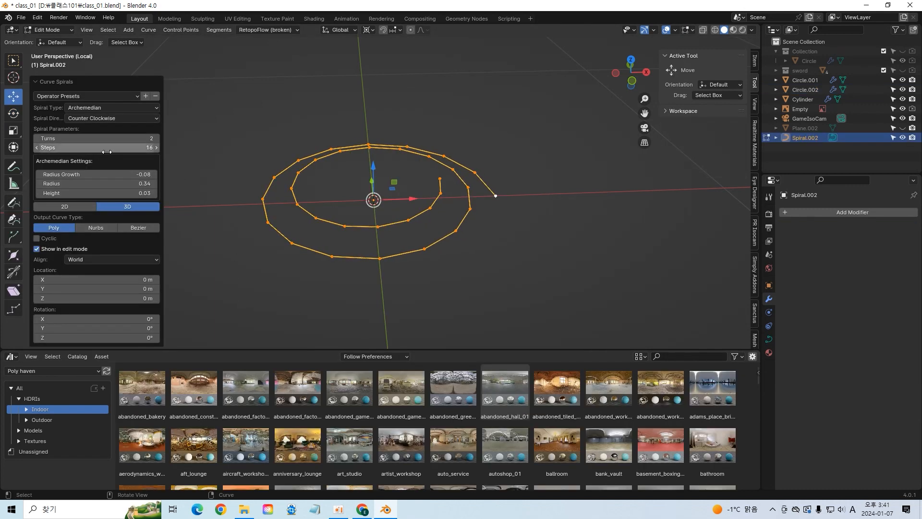
click(155, 148)
click(155, 148)
drag(150, 173, 156, 173)
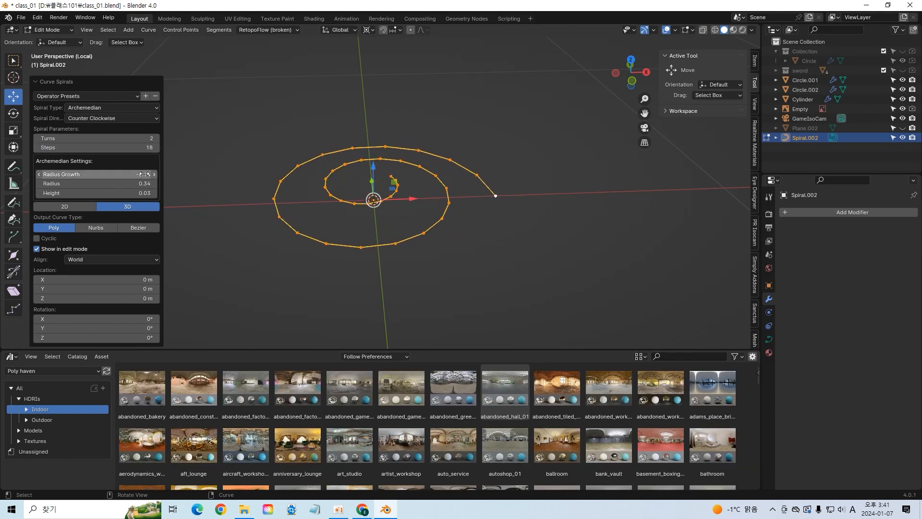
key(ctrl+z)
Step: Add the Archemedean curve spiral again and set its radius growth to -0.08
key(shift+a)
mouse_move(142, 173)
mouse_move(221, 390)
click(280, 390)
drag(135, 174, 140, 175)
click(139, 174)
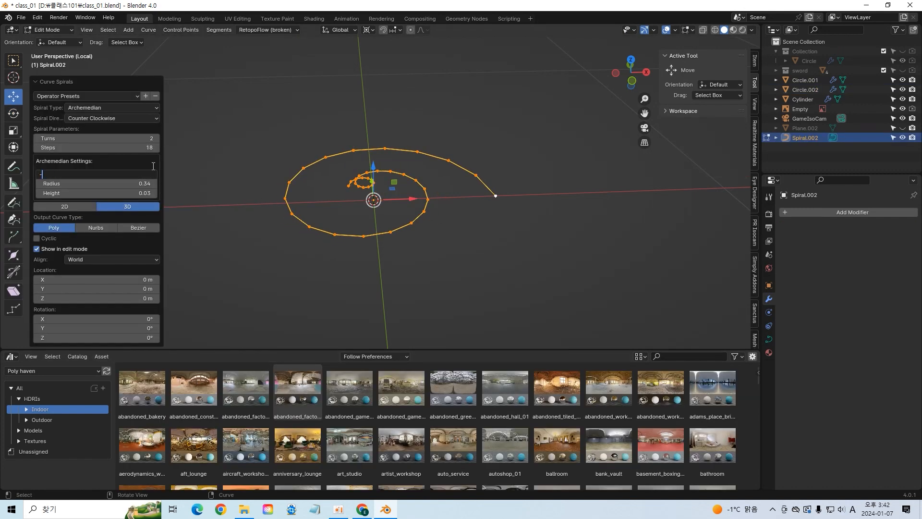
text(-0.08)
key(Return)
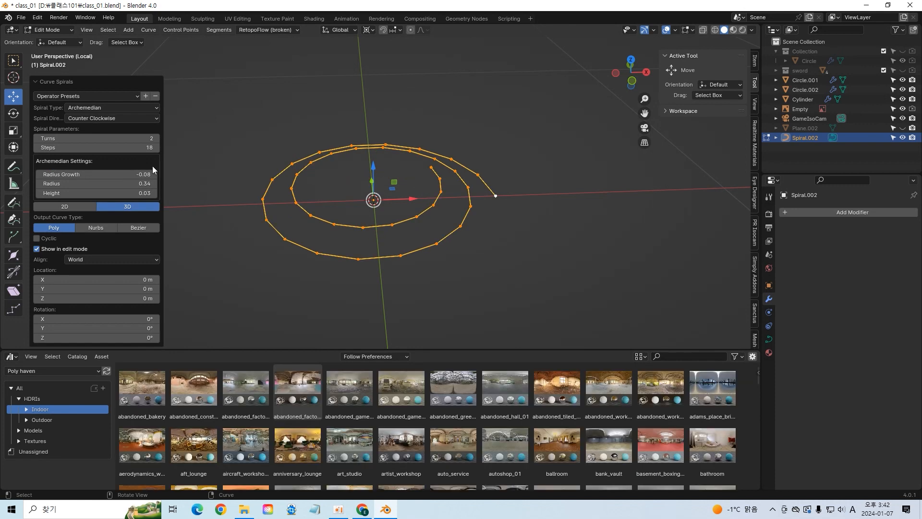
Step: Undo adding the 18-step spiral
key(ctrl+z)
key(ctrl+z)
key(ctrl+z)
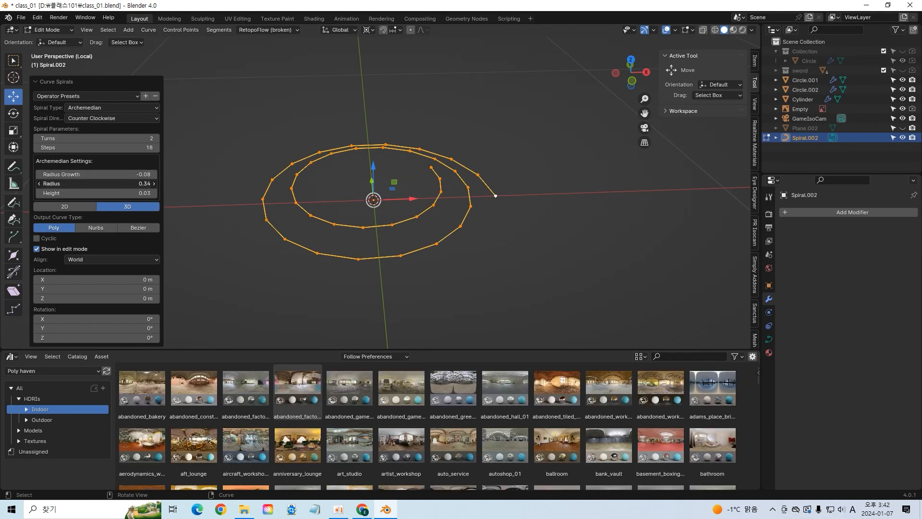
Step: Add another Archemedean curve spiral at the origin and set its radius to 0
key(shift+a)
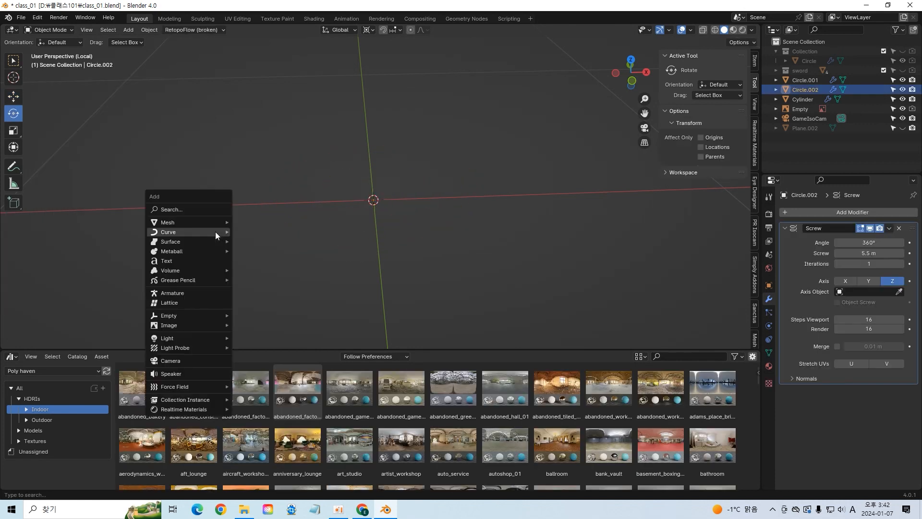
mouse_move(214, 222)
mouse_move(192, 232)
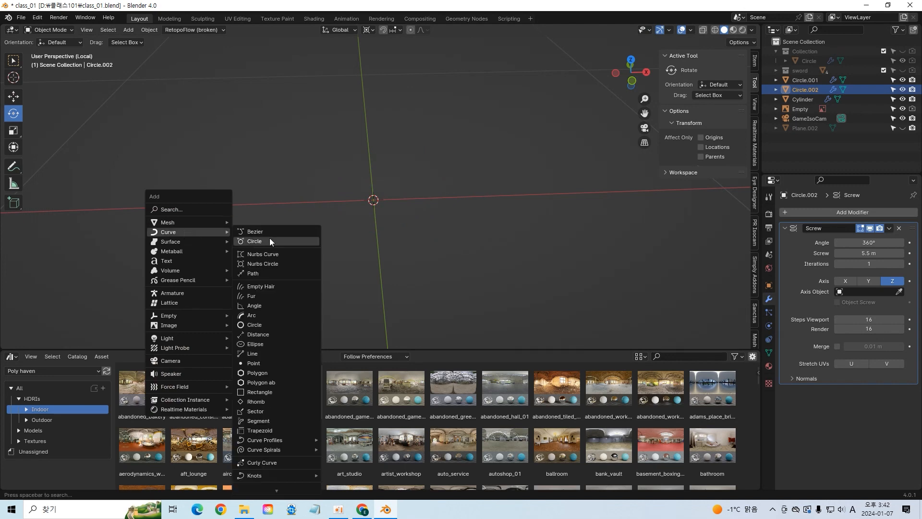
mouse_move(283, 449)
click(375, 418)
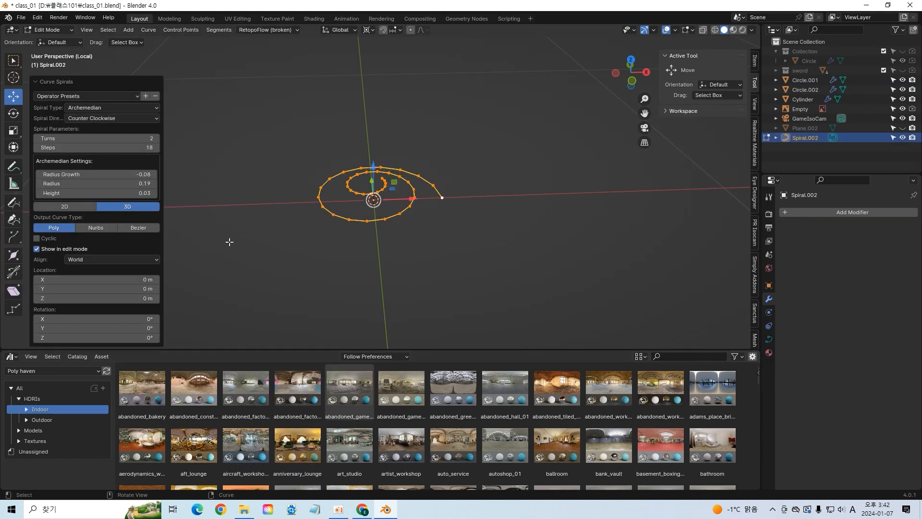
click(144, 184)
text(0)
key(Return)
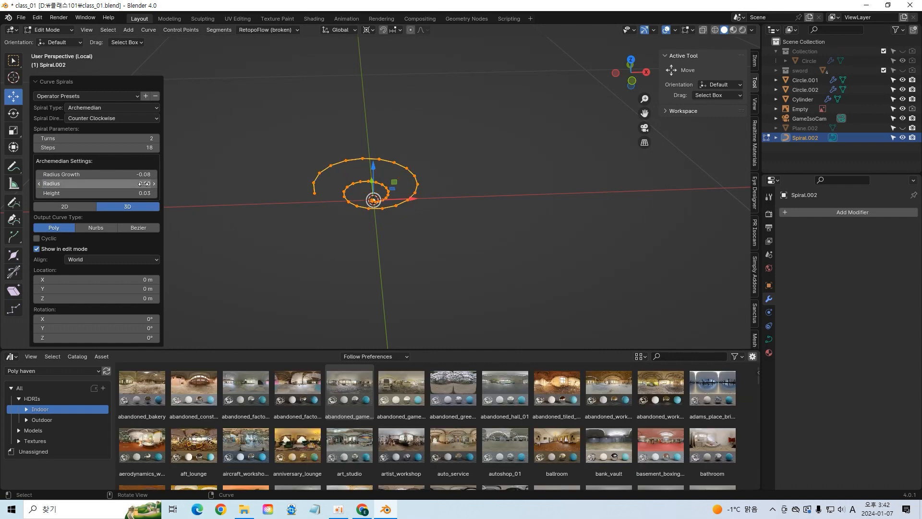
Step: Increase the spiral's radius to 0.36
click(144, 184)
text(3)
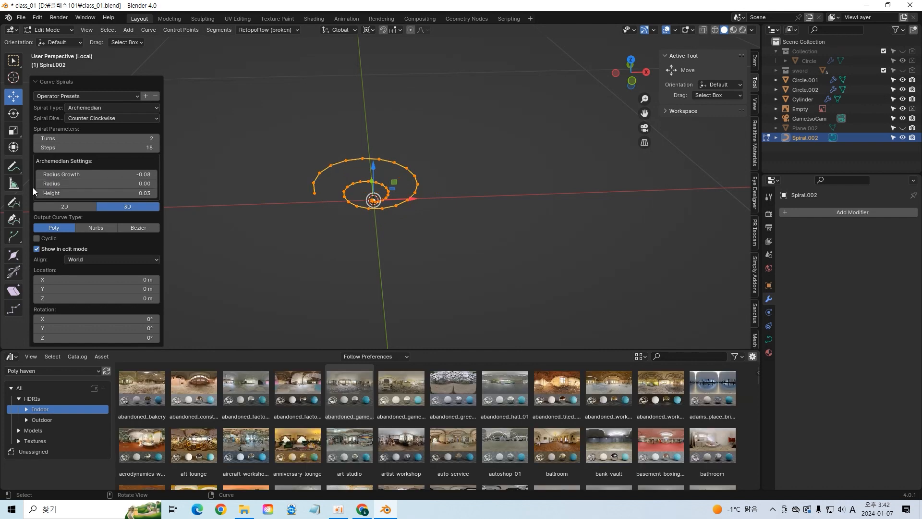
key(Return)
click(40, 184)
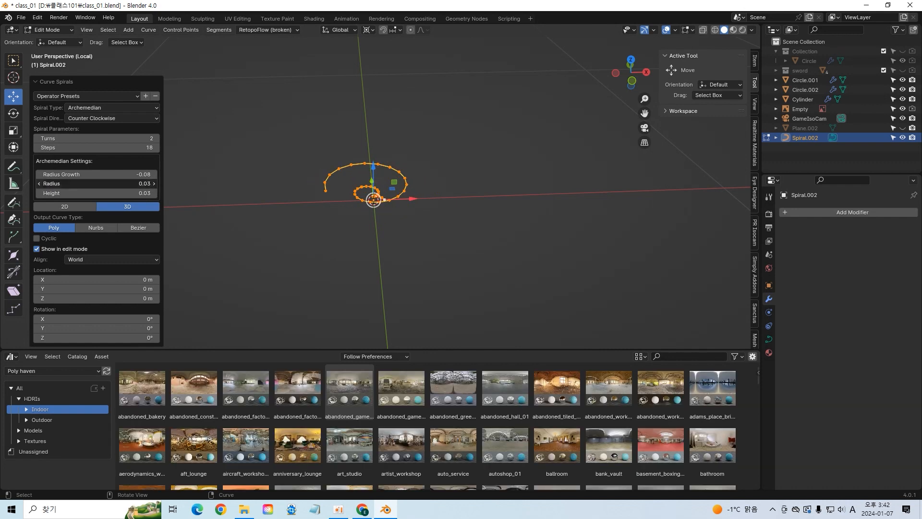
click(137, 184)
drag(137, 184, 155, 184)
click(154, 184)
click(154, 184)
click(154, 184)
click(154, 184)
Step: Raise the spiral's height to 0.15
click(154, 193)
click(154, 193)
click(154, 193)
click(153, 193)
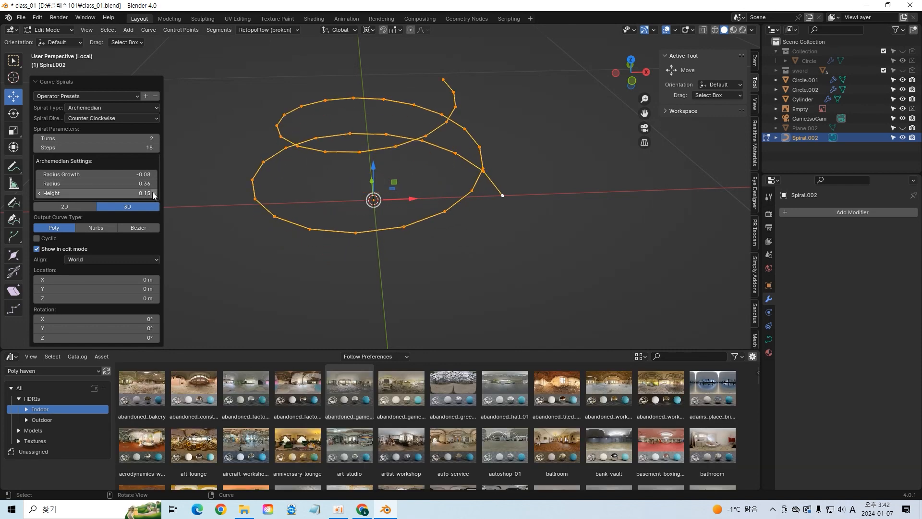
Step: Flatten the spiral by lowering its height to 0
click(40, 193)
click(40, 193)
click(40, 194)
click(40, 193)
click(40, 193)
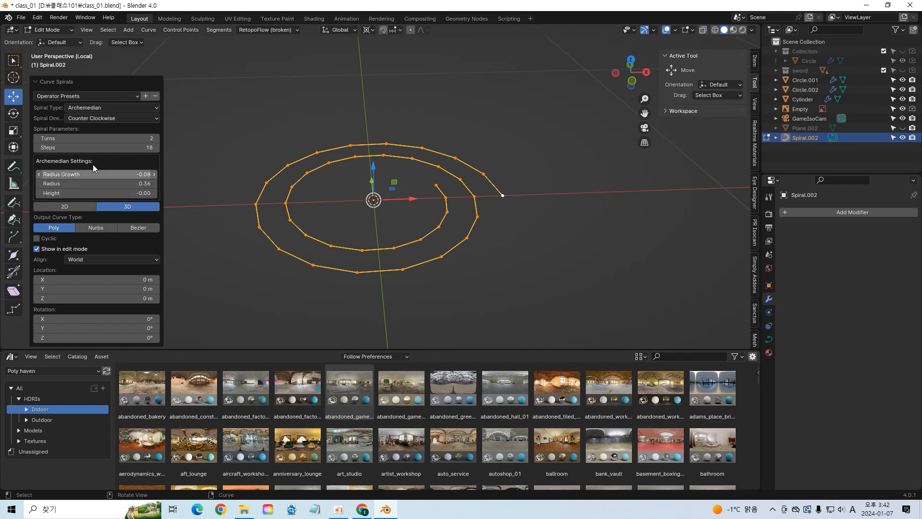
Step: Return to Object Mode, select the twisted Circle.002 together with the spiral curve, and isolate both in local view
click(230, 235)
mouse_move(344, 239)
middle_down()
mouse_move(348, 226)
mouse_move(360, 238)
middle_up()
key(Tab)
key(KP_7)
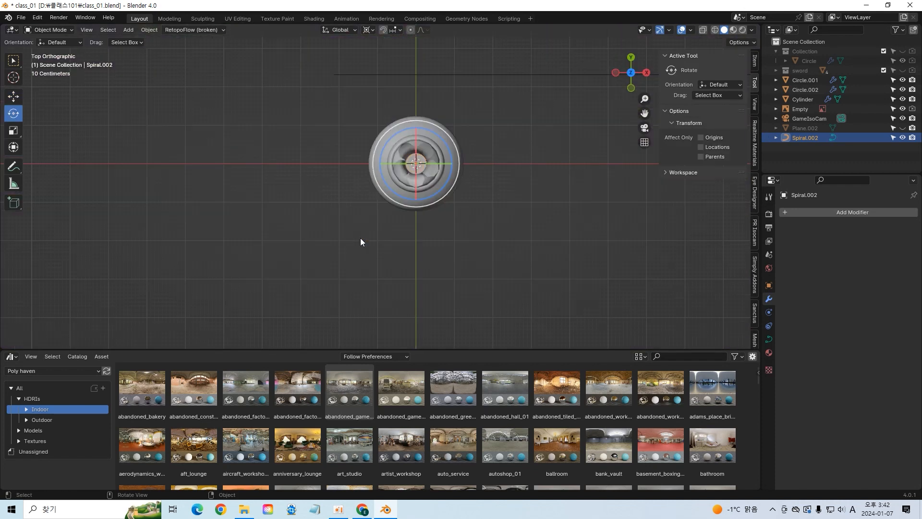
shift+click(431, 153)
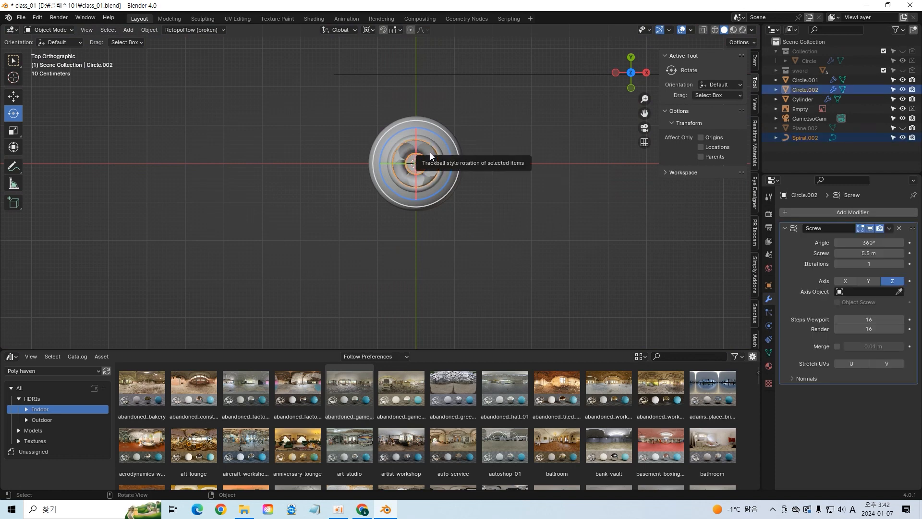
key(KP_Divide)
middle_drag(430, 152, 475, 187)
Step: Scale the twisted Circle.002 object down until it is small compared with the spiral curve
key(s)
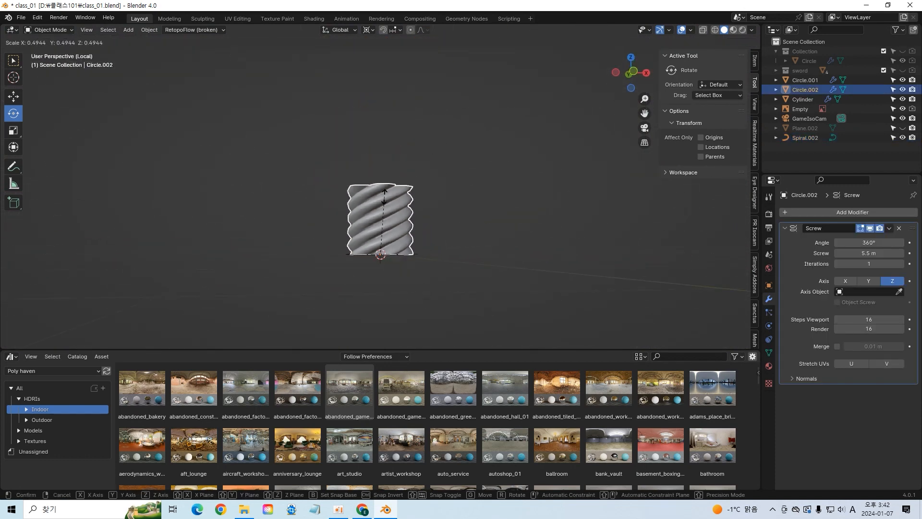
click(388, 253)
click(429, 211)
middle_drag(429, 212, 423, 254)
click(380, 233)
Step: Add a Curve modifier to Circle.002 using Spiral.002 as the curve object and Z as the deform axis
click(825, 209)
mouse_move(825, 208)
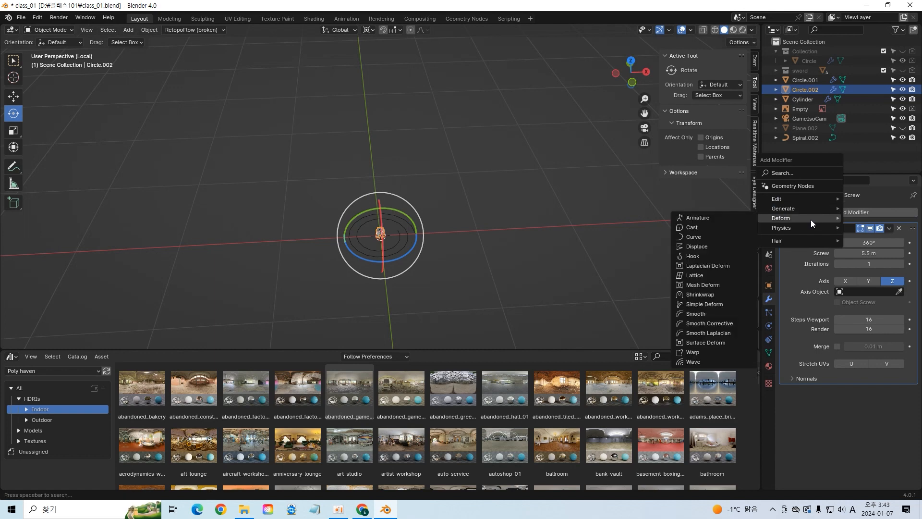
click(719, 237)
click(900, 407)
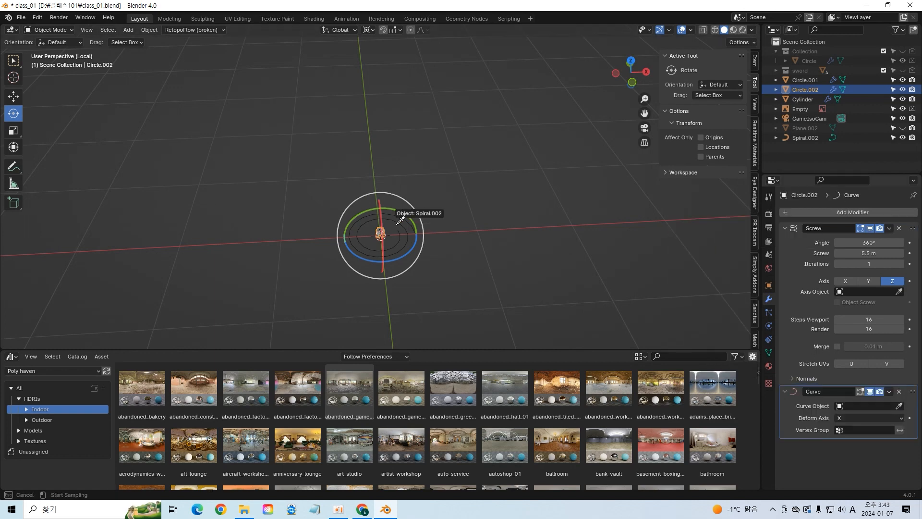
click(405, 235)
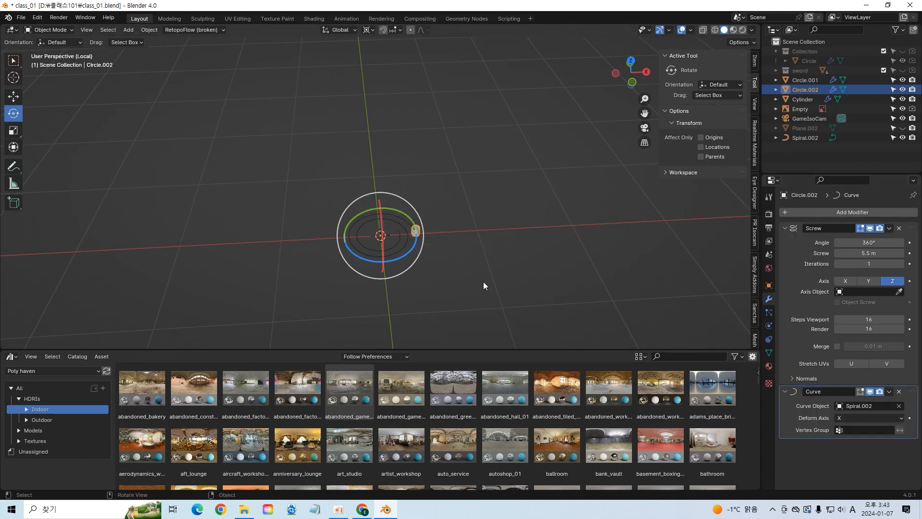
click(842, 417)
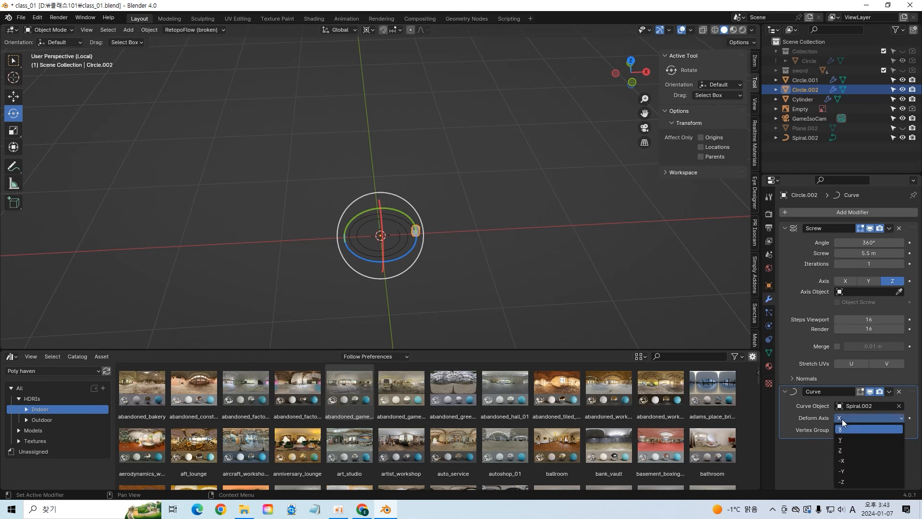
click(840, 450)
Step: Set the Screw modifier's screw distance to 18.9 m and its iterations to 7
mouse_move(487, 281)
middle_down()
mouse_move(469, 295)
mouse_move(481, 294)
middle_up()
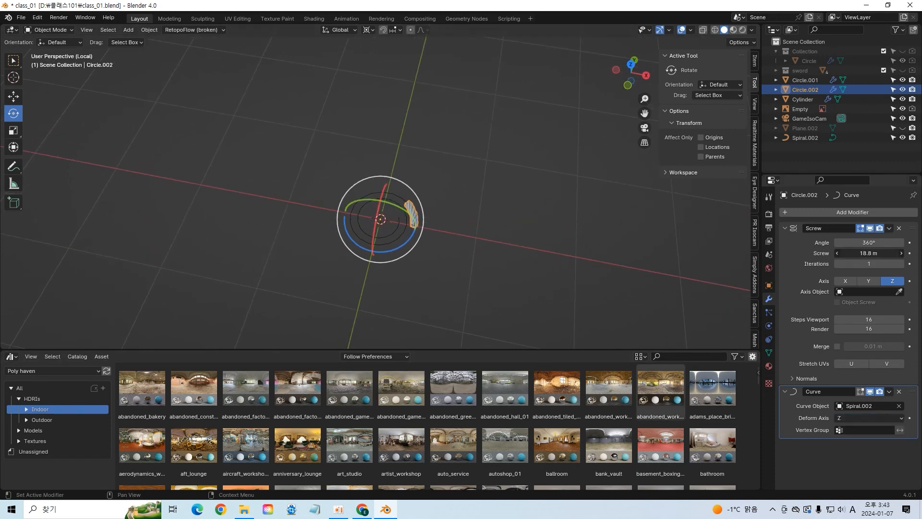
drag(893, 253, 903, 253)
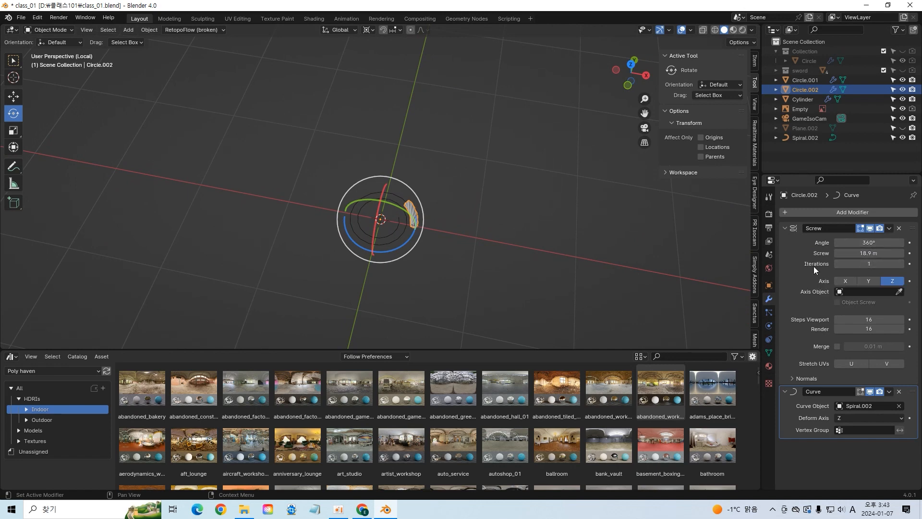
click(901, 264)
click(901, 264)
click(901, 264)
click(901, 264)
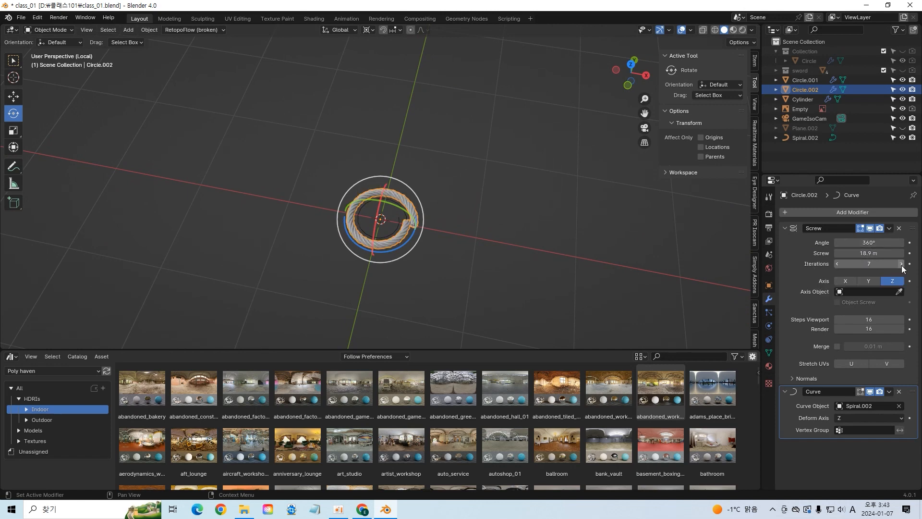
Step: Set the Screw modifier's screw distance to 12.2 m and its iterations to 19 to extend the twist along the spiral
drag(893, 253, 850, 253)
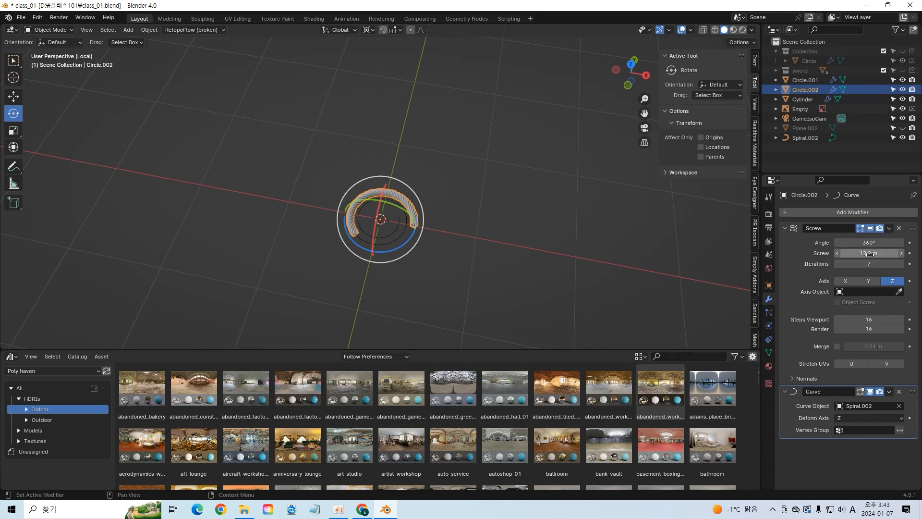
click(901, 263)
click(901, 264)
click(901, 264)
click(901, 263)
click(901, 263)
click(901, 264)
click(901, 263)
click(901, 263)
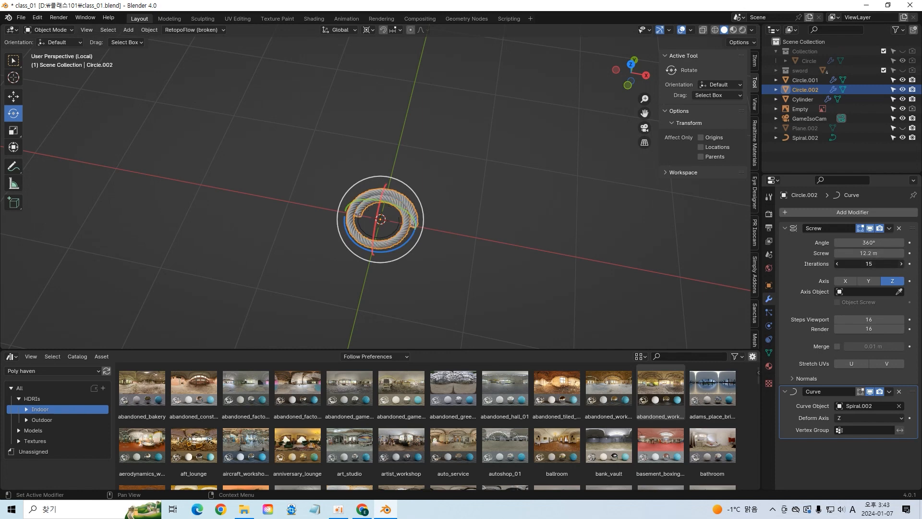
middle_drag(528, 238, 538, 192)
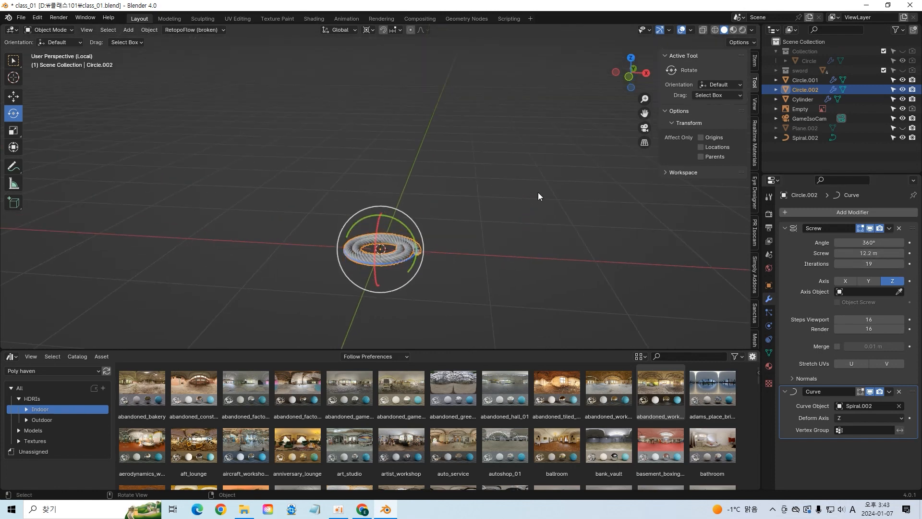
middle_drag(481, 214, 508, 212)
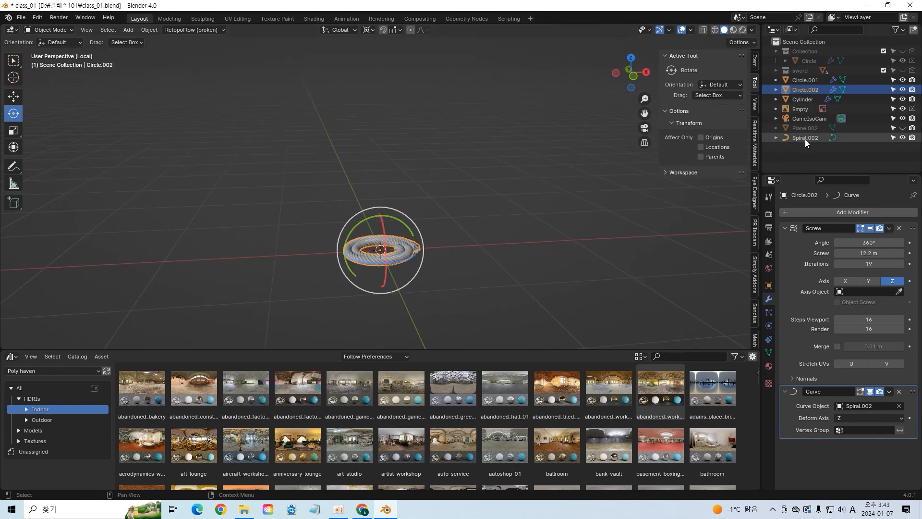
click(806, 138)
click(811, 81)
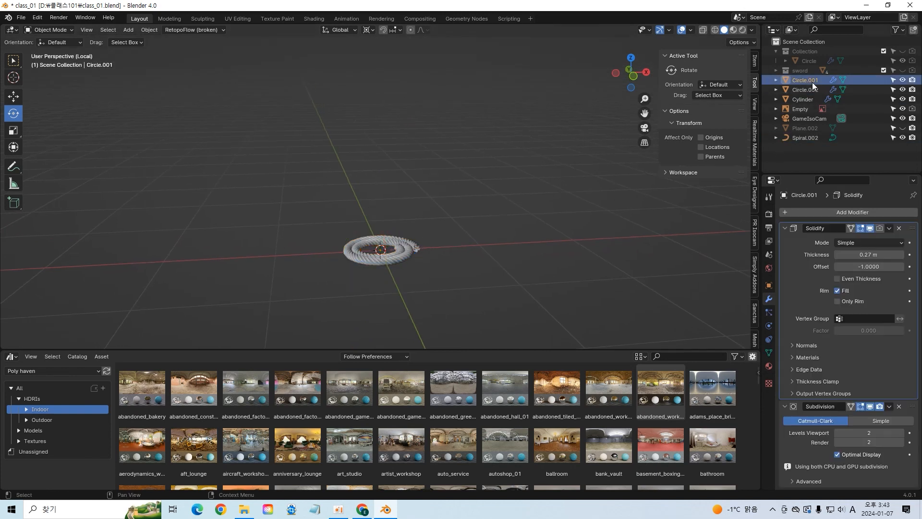
click(412, 250)
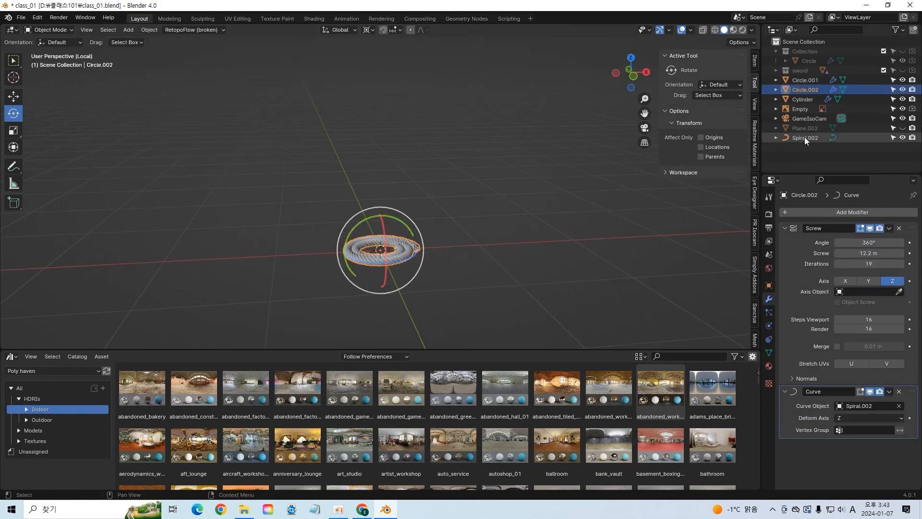
Step: Rename Circle.002 as rope and the Spiral.002 curve as rope_line
double_click(811, 91)
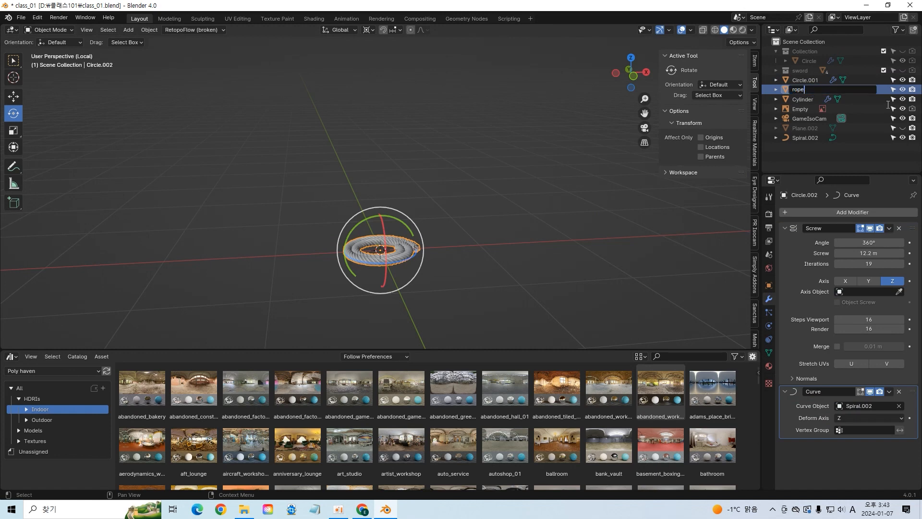
text(rope)
key(Return)
double_click(814, 138)
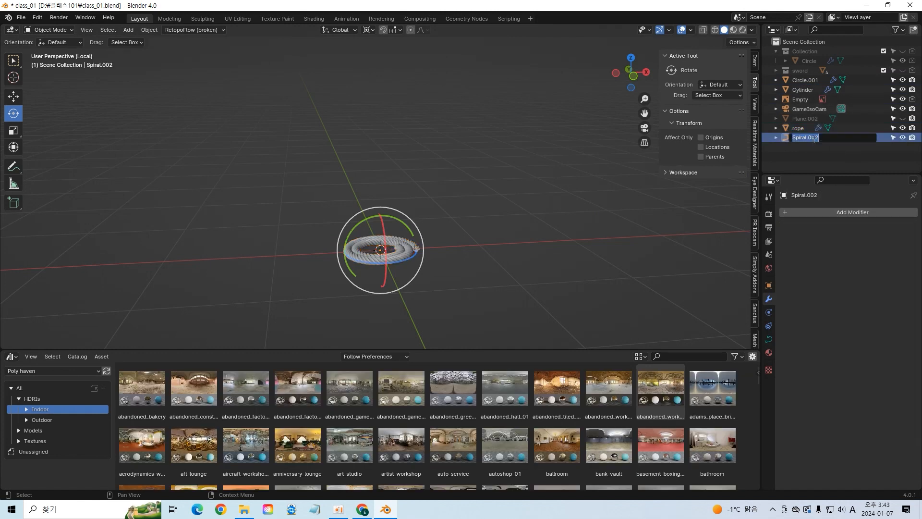
text(rope_line)
key(Return)
Step: Exit local view with rope and rope_line selected and scale both up toward the width of the bottle's neck in front view
click(800, 129)
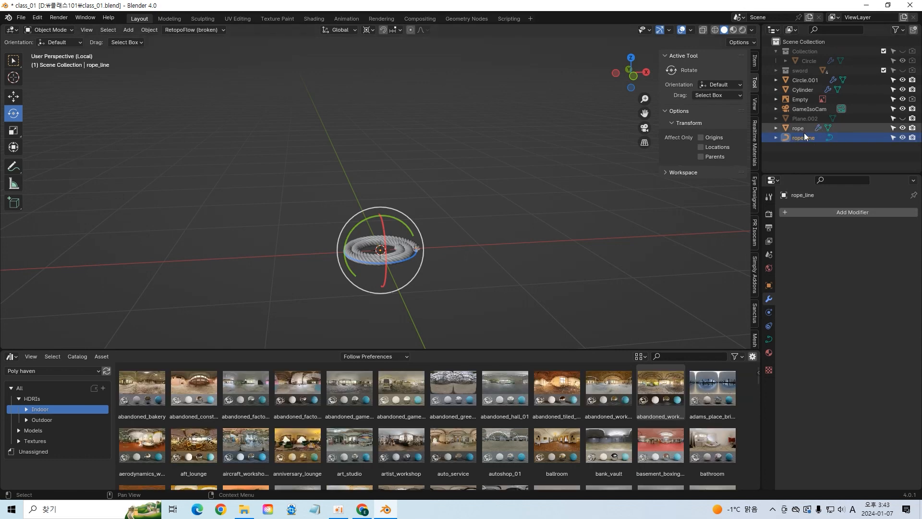
shift+click(804, 139)
key(slash)
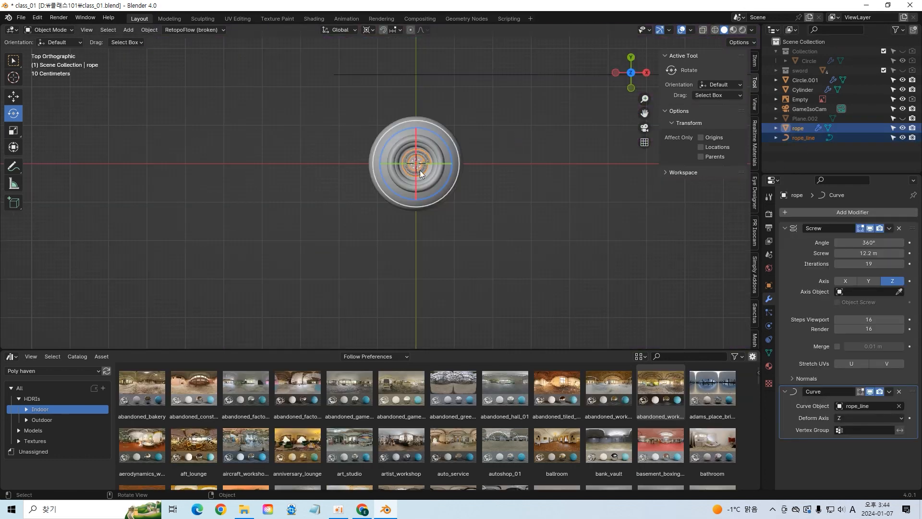
middle_drag(401, 158, 424, 103)
key(KP_1)
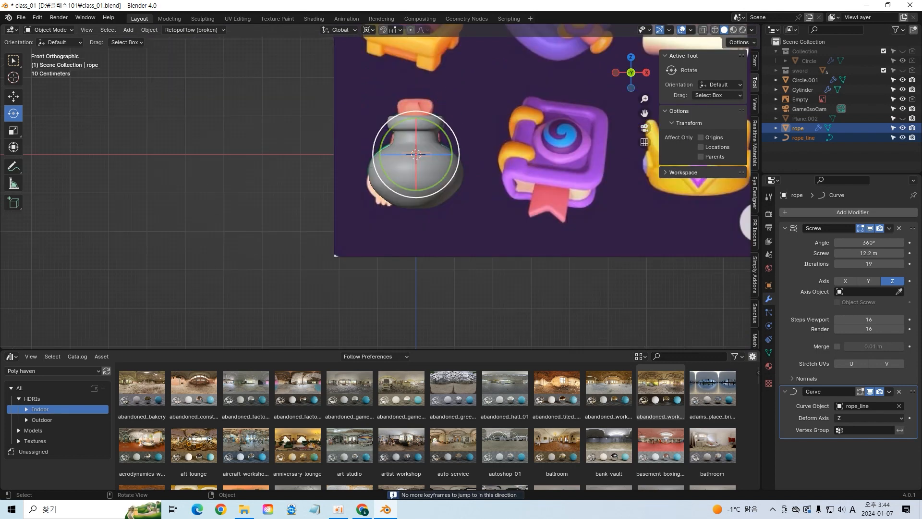
key(s)
click(543, 117)
Step: Raise rope and rope_line to Z 0.4 m and scale them to 0.045 and 2.920 so the coil wraps the bottle's neck
click(14, 98)
mouse_move(416, 120)
mouse_down()
mouse_move(417, 108)
mouse_move(416, 123)
mouse_up()
key(s)
click(477, 124)
middle_drag(416, 123, 442, 120)
key(s)
click(478, 191)
drag(421, 110, 421, 118)
click(446, 226)
middle_drag(447, 225, 439, 221)
click(463, 143)
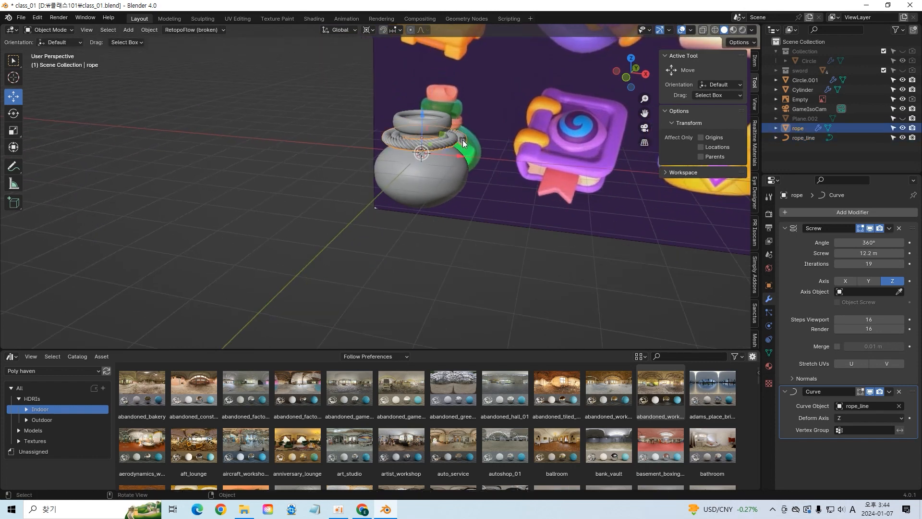
Step: Try to move the selected rope_line control points about 0.2 m down along Z
click(793, 138)
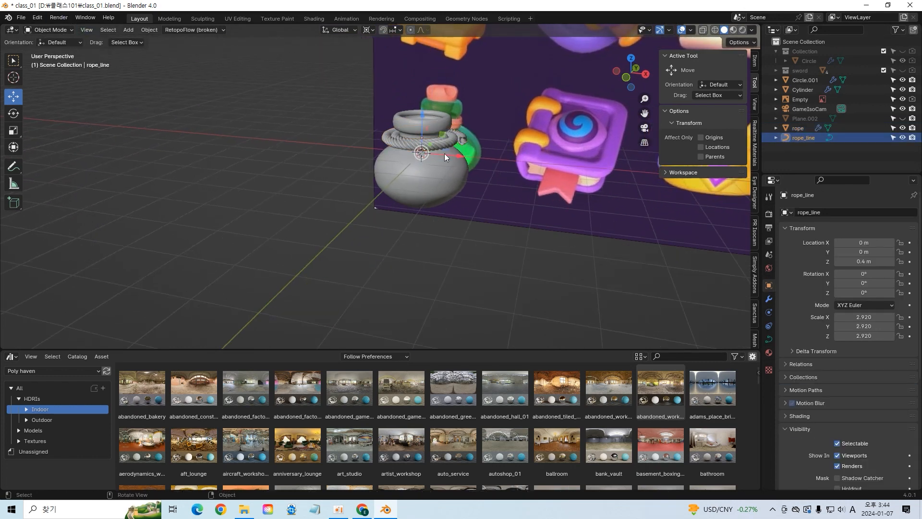
key(Tab)
middle_drag(485, 149, 432, 142)
key(g)
key(z)
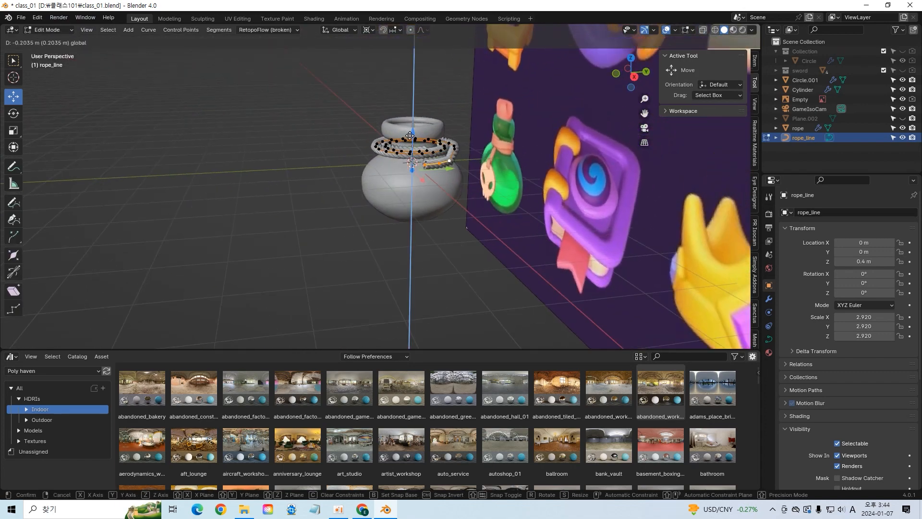
click(409, 136)
middle_drag(420, 158, 458, 158)
click(440, 151)
key(ctrl+z)
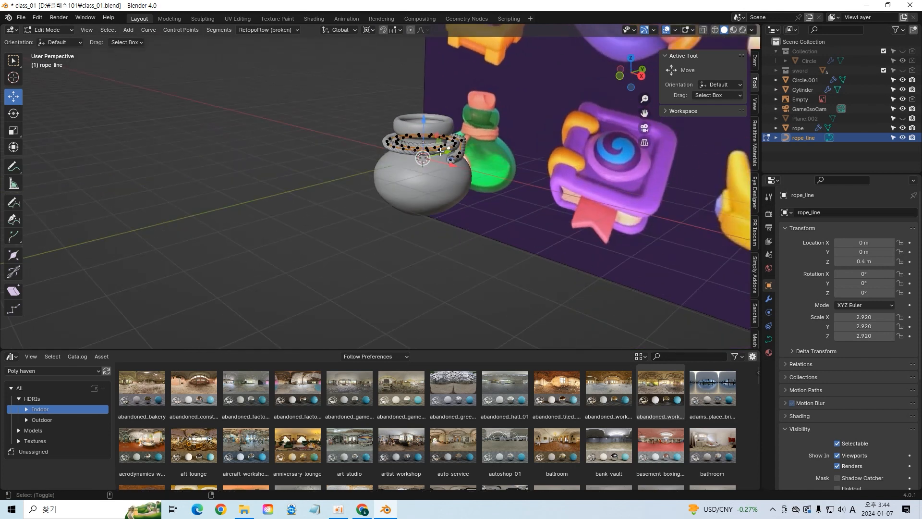
key(Tab)
Step: Rotate rope and rope_line together about the Z axis to -103.78°
middle_drag(445, 243, 492, 173)
click(463, 179)
shift+click(805, 138)
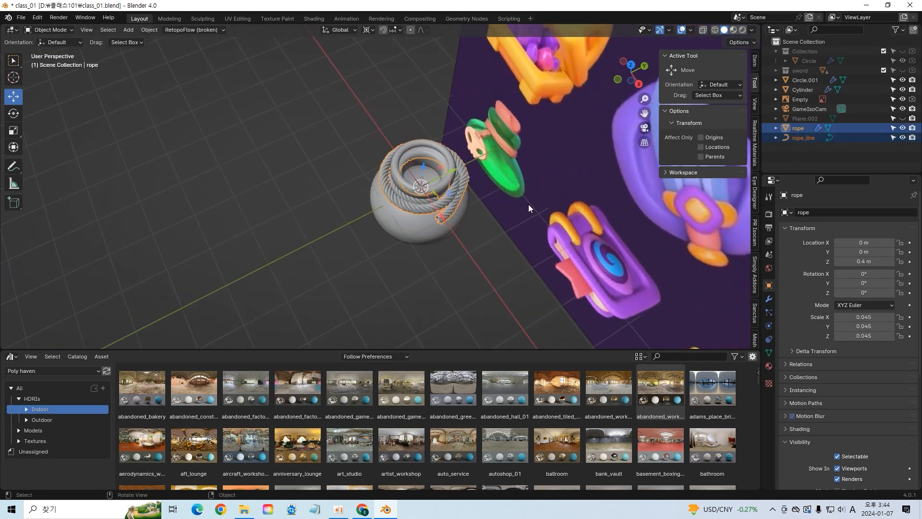
key(KP_7)
click(19, 117)
drag(445, 137, 437, 202)
click(448, 238)
middle_drag(448, 239, 406, 145)
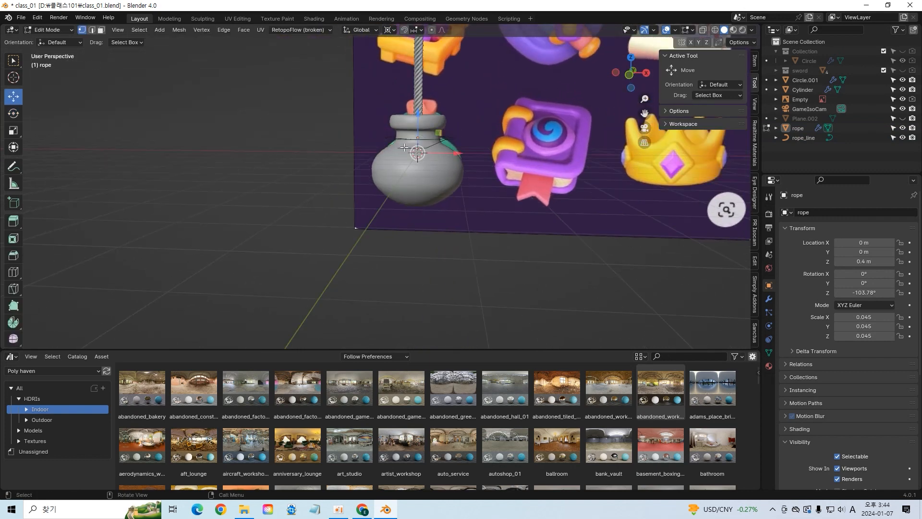
Step: Lower rope and rope_line to Z 0.35817 m, scale them to 0.037 and 2.394, and save the file
click(14, 96)
click(798, 128)
shift+click(803, 138)
drag(418, 114, 413, 137)
key(s)
click(418, 121)
key(Tab)
key(ctrl+s)
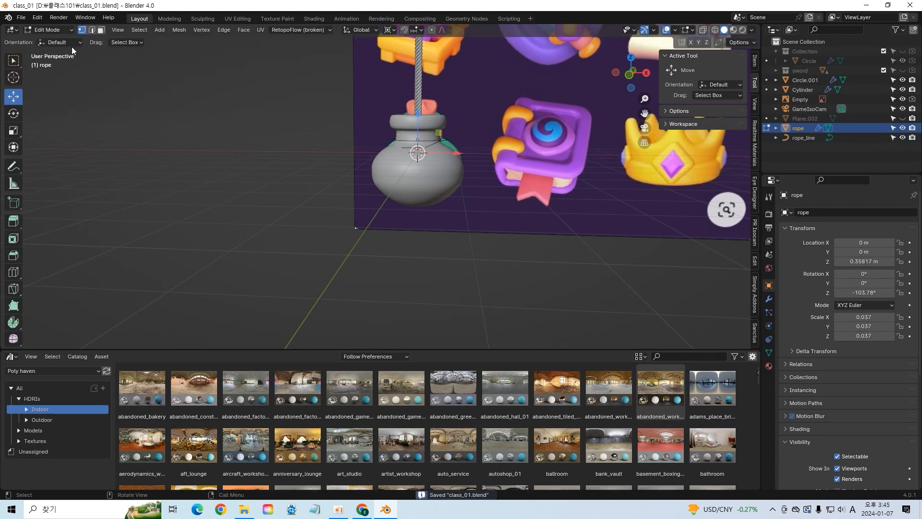
Step: Edit rope_line and move the control points of its loose end down toward the bottle's body
key(Tab)
click(420, 148)
key(Tab)
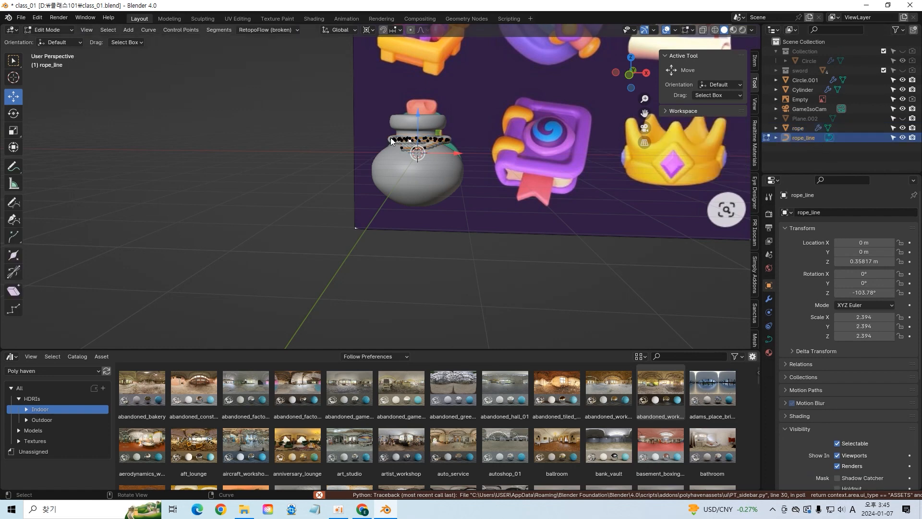
click(414, 119)
shift+click(414, 146)
drag(419, 120, 420, 130)
middle_drag(423, 133, 435, 215)
drag(411, 133, 414, 150)
middle_drag(496, 220, 464, 157)
Step: Rotate the loose end points of rope_line by about -20° so the rope's end hangs down the bottle
click(393, 162)
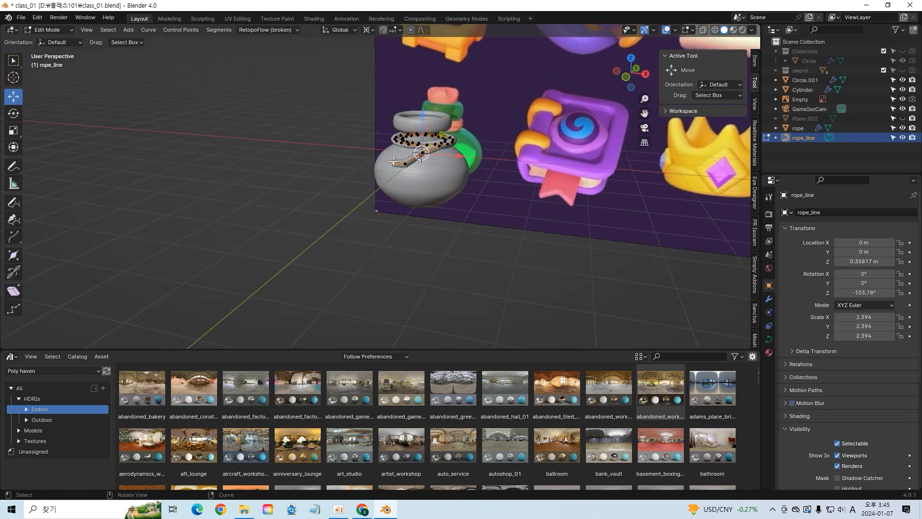
key(r)
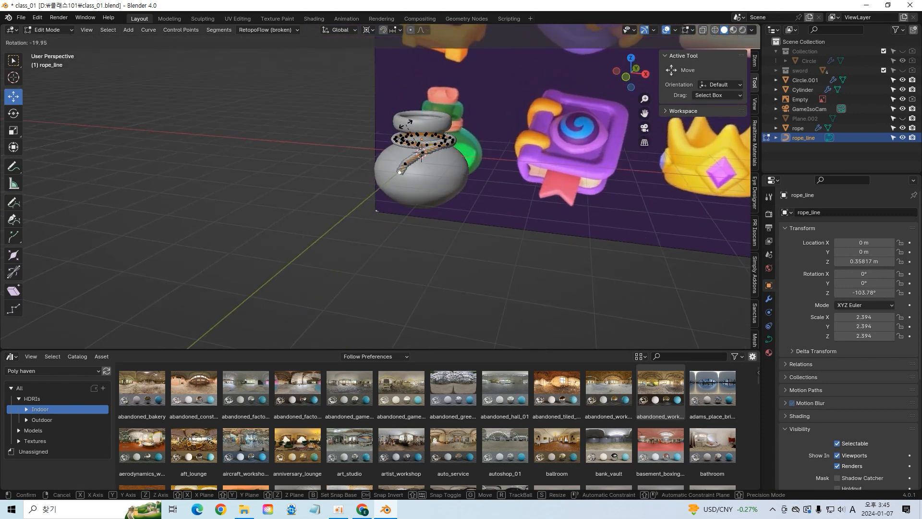
click(408, 124)
key(Tab)
Step: Scale the rope object to 0.042, raise it to Z 0.4119 m and save the file
middle_drag(423, 244, 471, 166)
click(395, 133)
key(Tab)
key(Tab)
key(s)
right_click(438, 121)
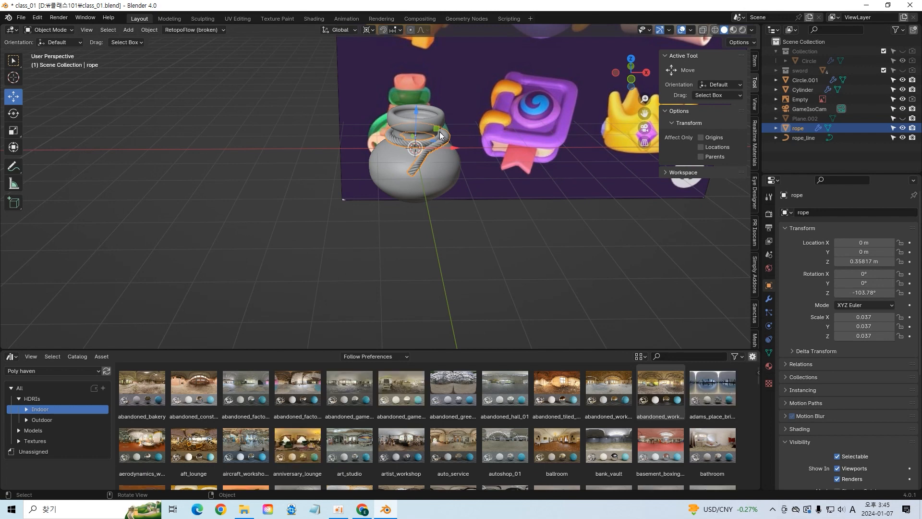
key(s)
click(472, 166)
click(471, 231)
middle_drag(470, 231, 451, 210)
key(ctrl+s)
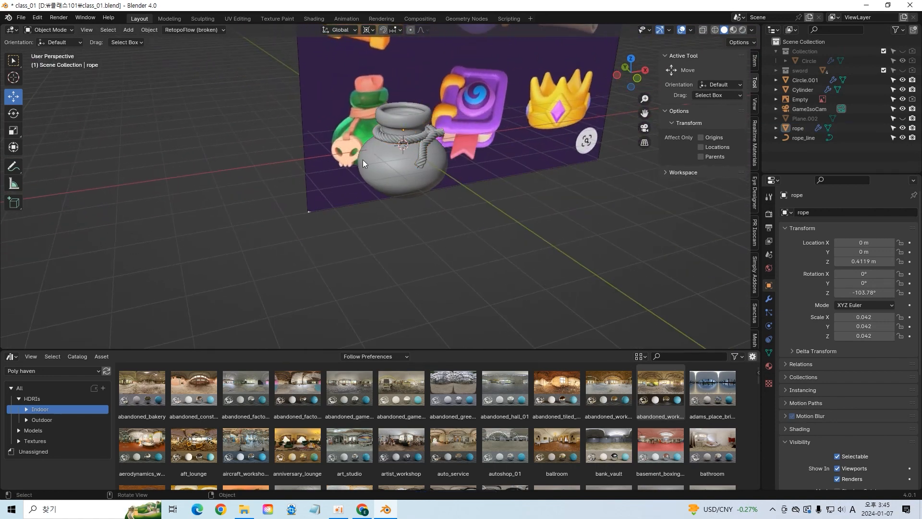
Step: Shrink the radius of the selected rope_line control points, with a second Shrink/Fatten of about 0.73, and save the file
click(416, 164)
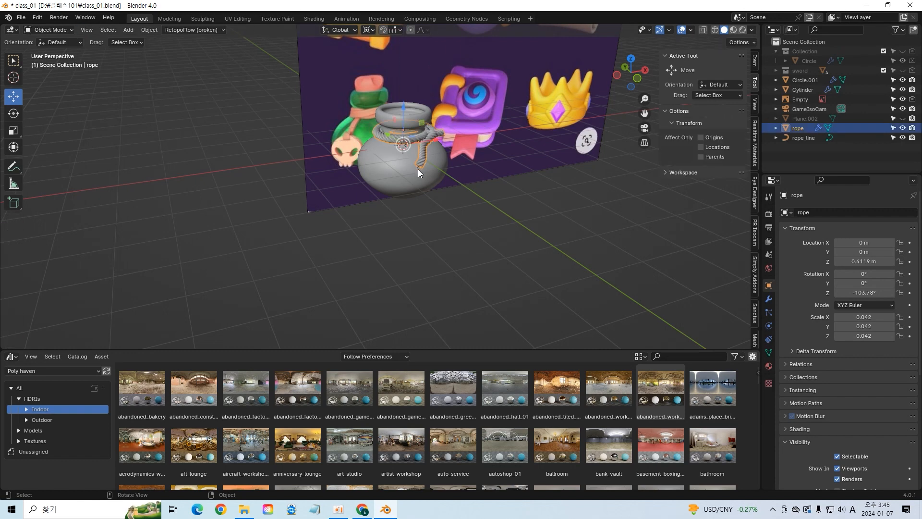
click(792, 138)
key(Tab)
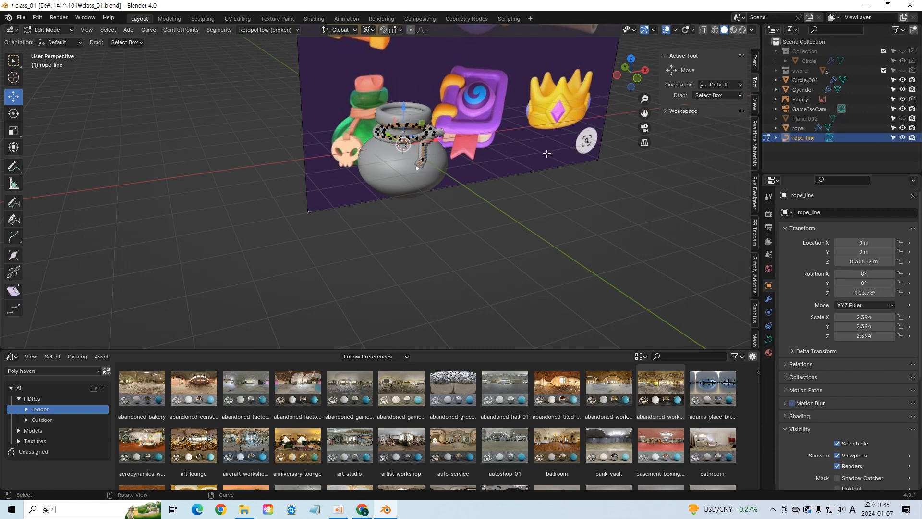
key(alt+s)
click(468, 150)
key(alt+s)
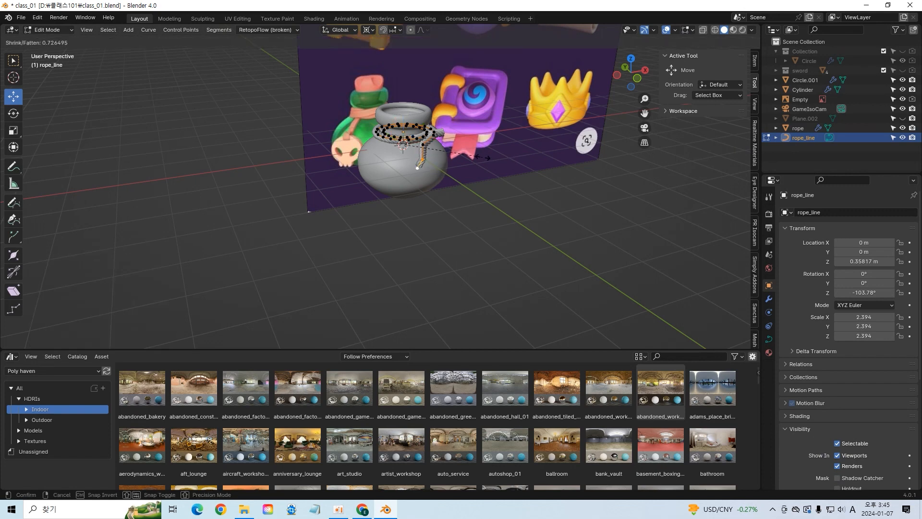
click(476, 158)
key(Tab)
click(451, 252)
middle_drag(443, 221, 466, 223)
key(ctrl+s)
Step: Rotate the reference image empty about the X axis to 0° so it lies flat
key(KP_7)
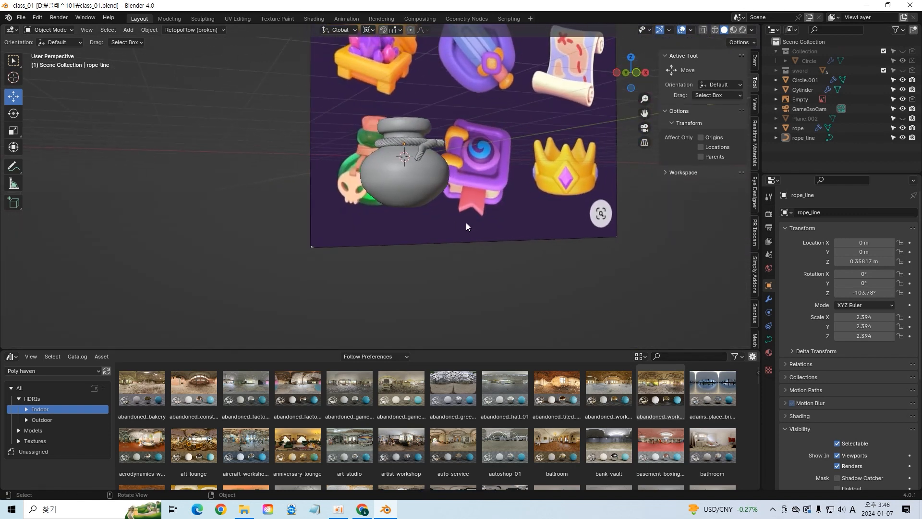
click(365, 111)
key(KP_3)
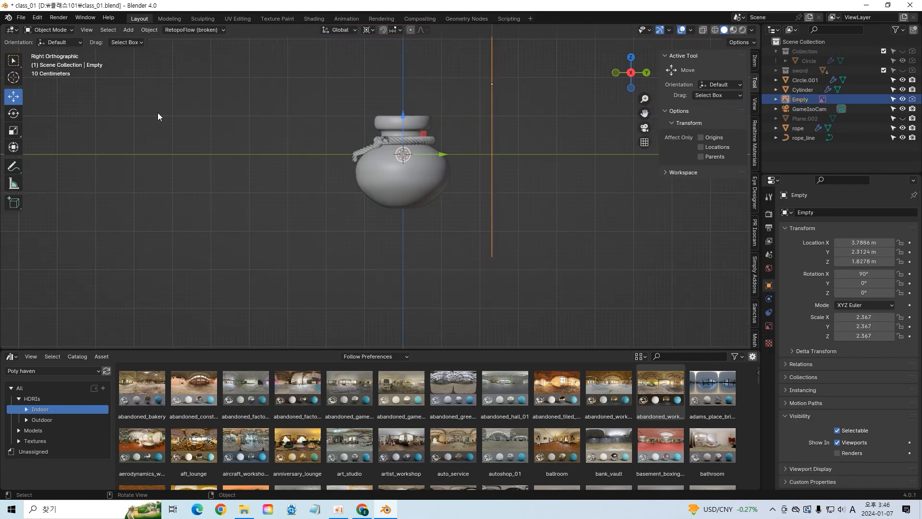
click(13, 113)
drag(453, 136, 480, 263)
key(Return)
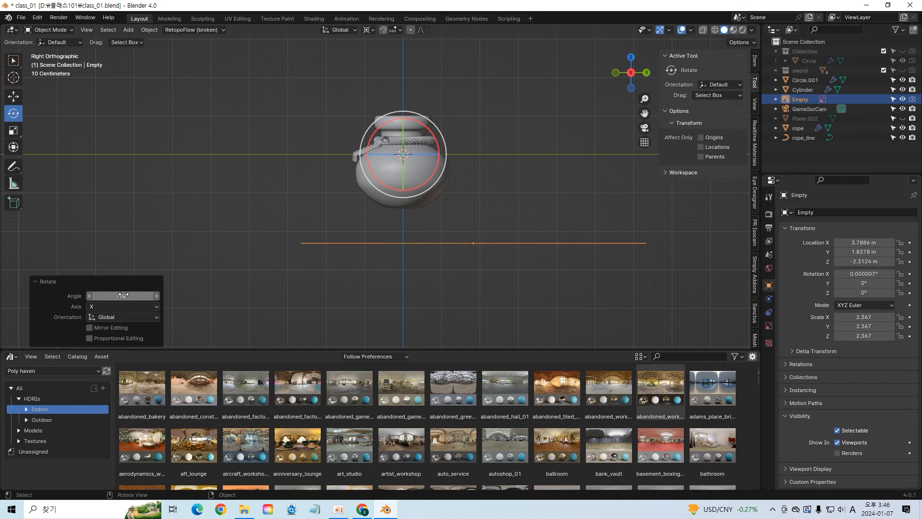
click(529, 177)
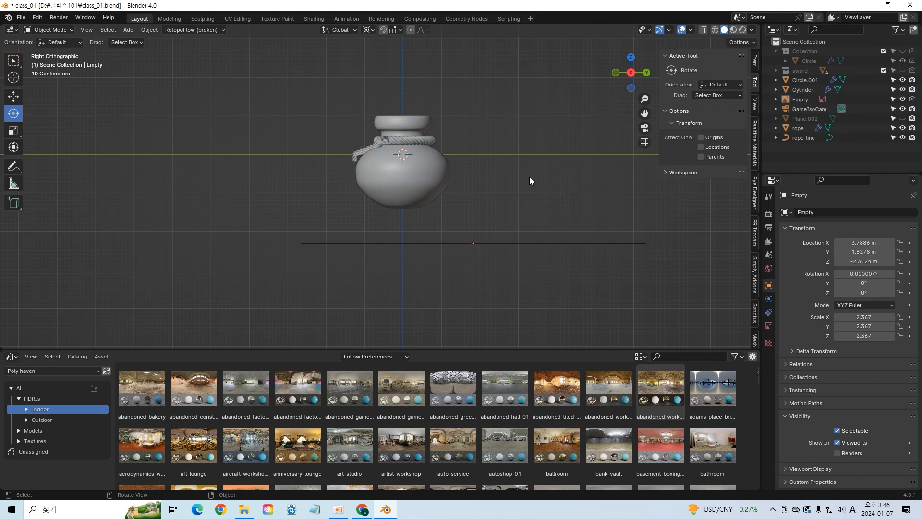
Step: Isolate the reference image in local view from the top and add a 2 m plane at the origin
key(KP_7)
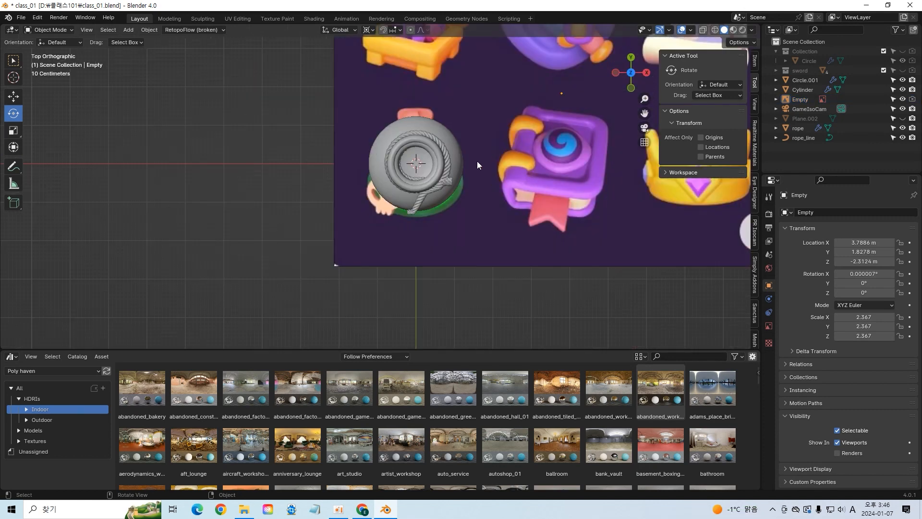
click(526, 163)
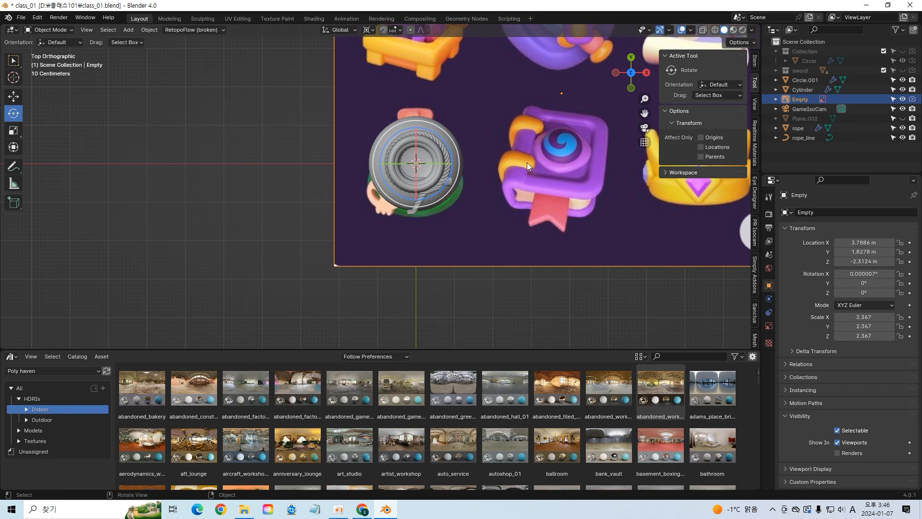
key(KP_Divide)
click(404, 288)
scroll(318, 253, up, 5)
key(shift+a)
mouse_move(310, 242)
click(377, 242)
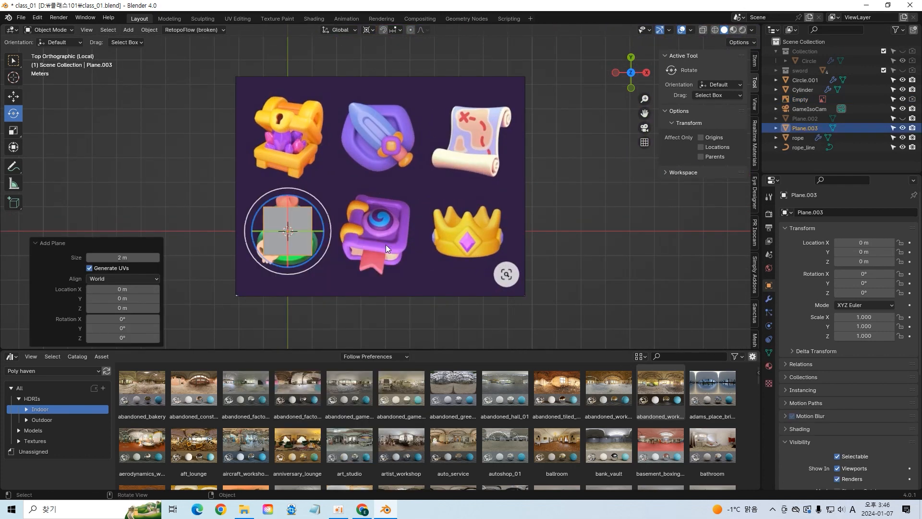
Step: Move the reference image to X 4.2994 m and Y 2.5743 m relative to the plane
click(14, 99)
click(358, 223)
drag(327, 230, 339, 229)
drag(289, 192, 290, 174)
Step: Turn on X-ray display and make the reference image empty unselectable
click(302, 229)
key(alt+z)
click(302, 229)
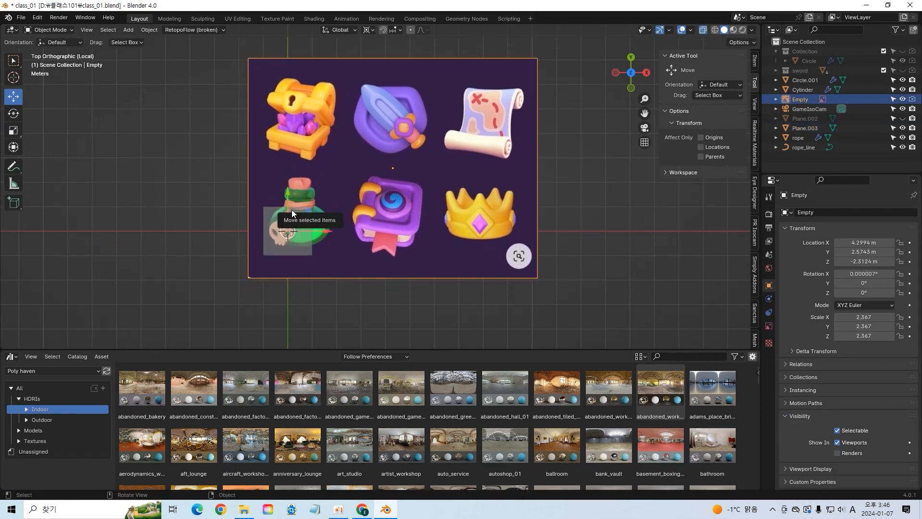
click(893, 99)
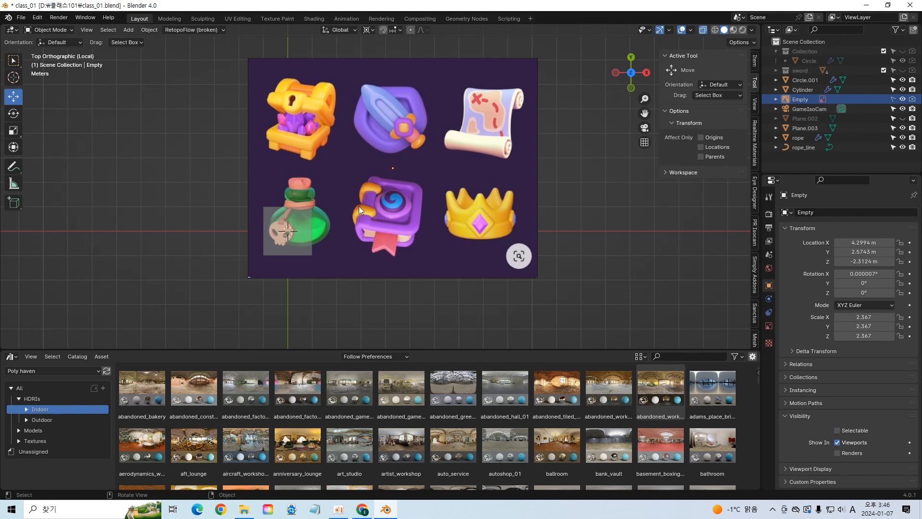
Step: Cut the plane vertically through its centre and delete the vertices of its -X half
click(293, 212)
key(Tab)
key(ctrl+r)
click(288, 210)
right_click(287, 210)
key(alt+a)
drag(255, 189, 276, 264)
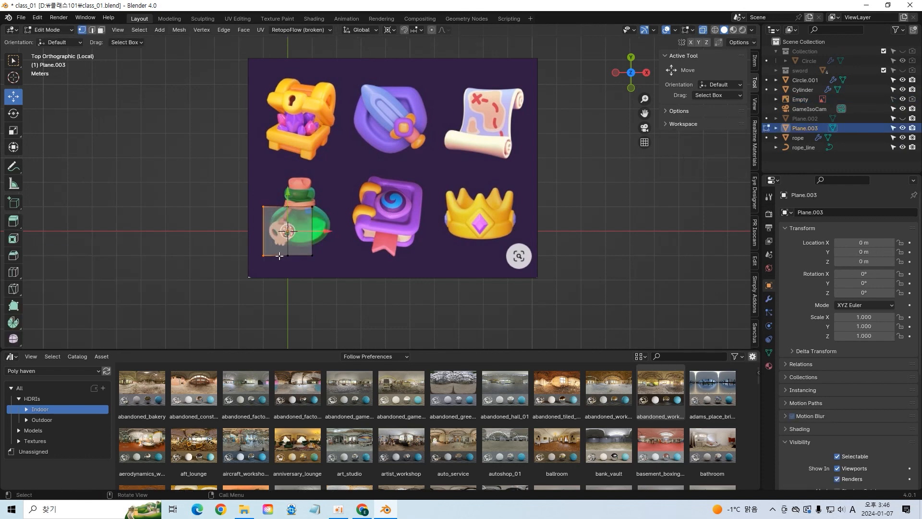
key(x)
click(284, 256)
key(Tab)
Step: Add a Mirror modifier on the X axis to the half plane
click(769, 299)
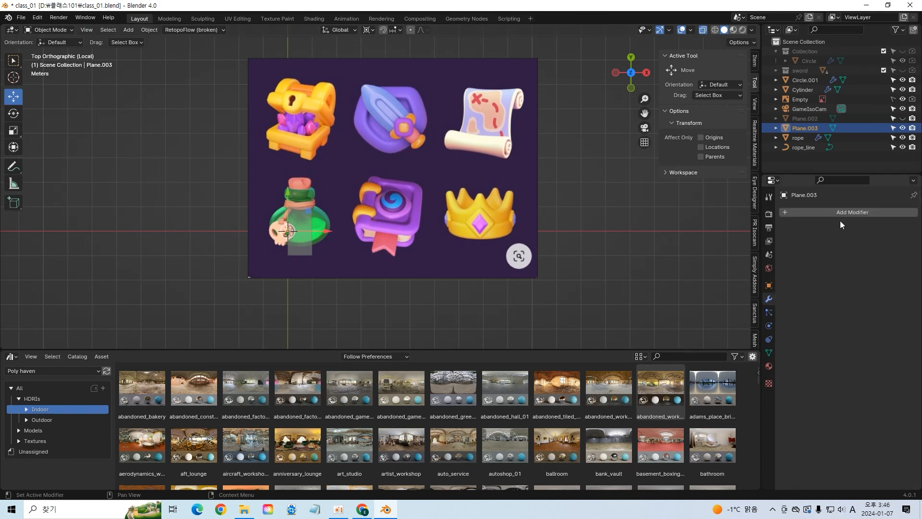
click(840, 212)
mouse_move(804, 203)
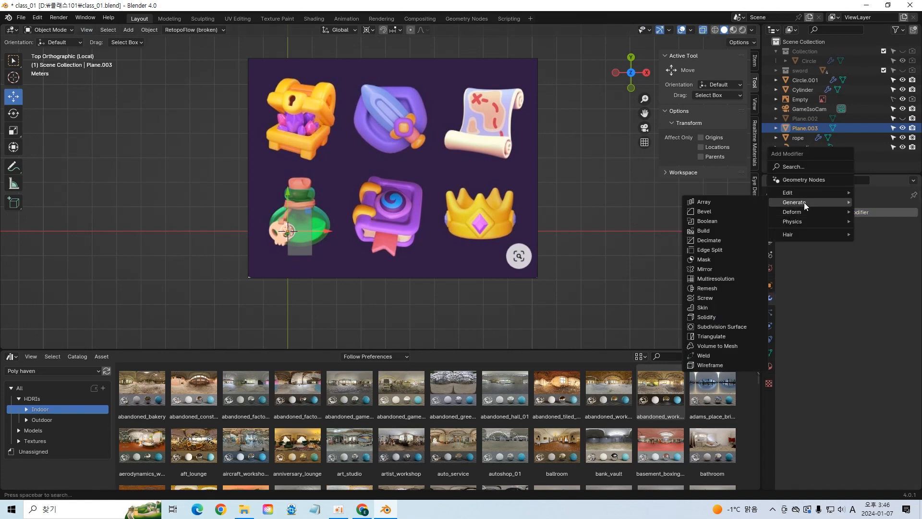
click(717, 270)
Step: Enable Clipping in the Mirror modifier and try moving the half plane's lower outer corner vertex up along Y
key(Tab)
click(312, 256)
drag(288, 204, 288, 182)
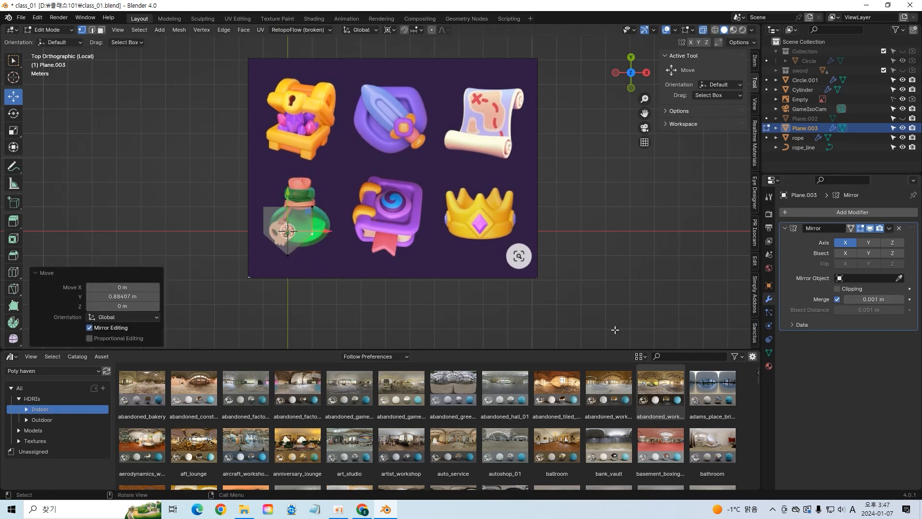
key(ctrl+z)
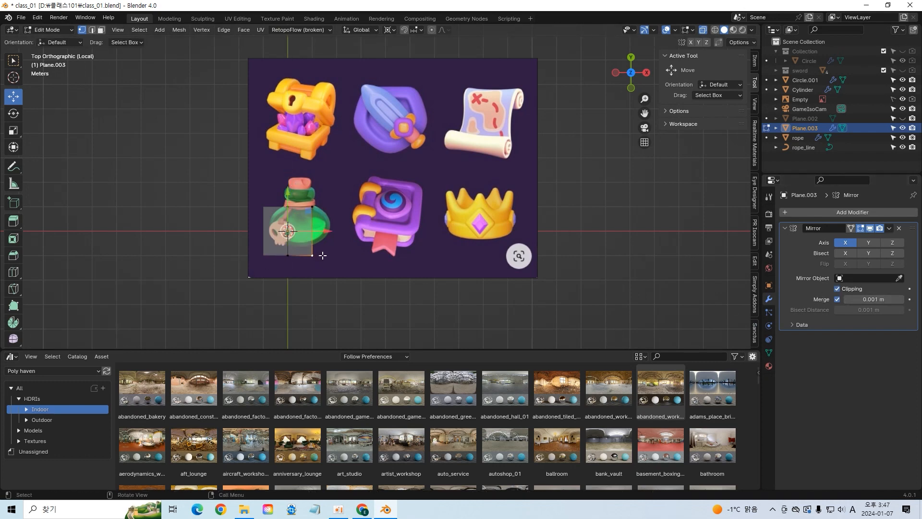
drag(289, 207, 289, 194)
key(ctrl+z)
click(332, 285)
scroll(312, 269, up, 2)
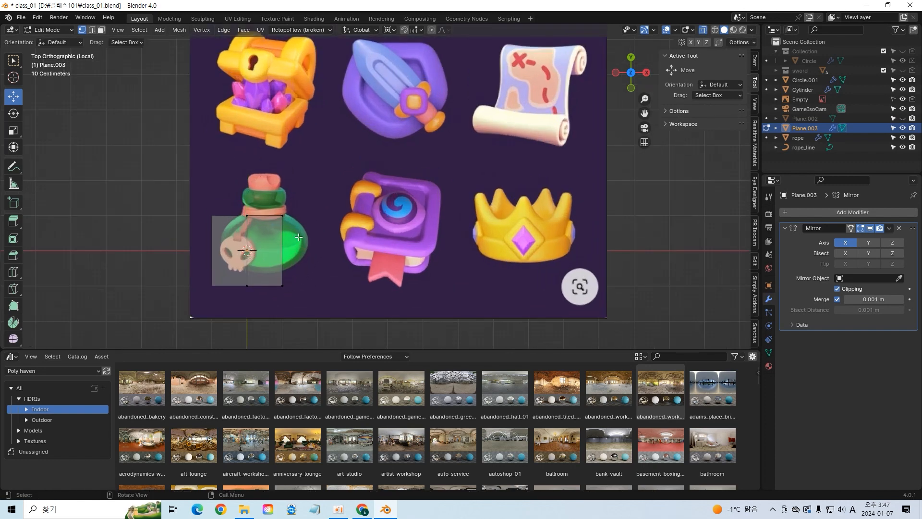
key(ctrl+r)
scroll(255, 282, up, 1)
scroll(256, 283, up, 1)
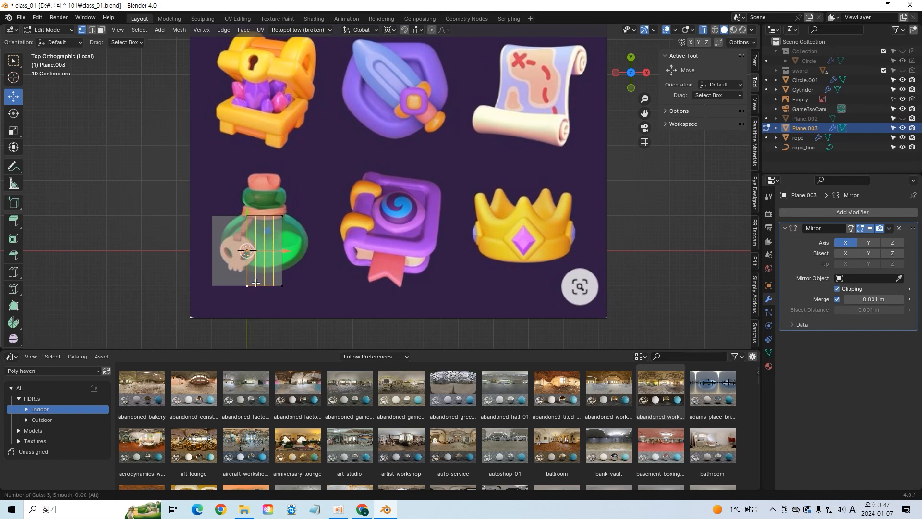
scroll(255, 283, up, 1)
right_click(257, 283)
Step: Add five evenly spaced vertical loop cuts to the half plane
key(ctrl+r)
scroll(255, 284, up, 4)
click(255, 285)
right_click(256, 285)
Step: Raise every other vertex along the half plane's lower edge to form a zigzag hem
click(262, 327)
drag(247, 232, 247, 225)
key(ctrl+z)
key(Tab)
key(Tab)
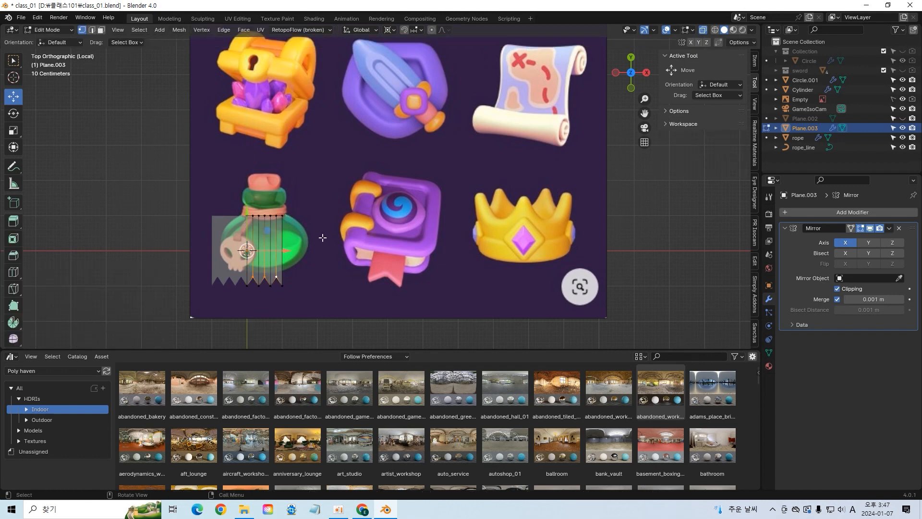
Step: Add two horizontal loop cuts across the strip mesh with the zigzag lower edge
drag(306, 303, 165, 262)
key(ctrl+r)
scroll(233, 226, up, 1)
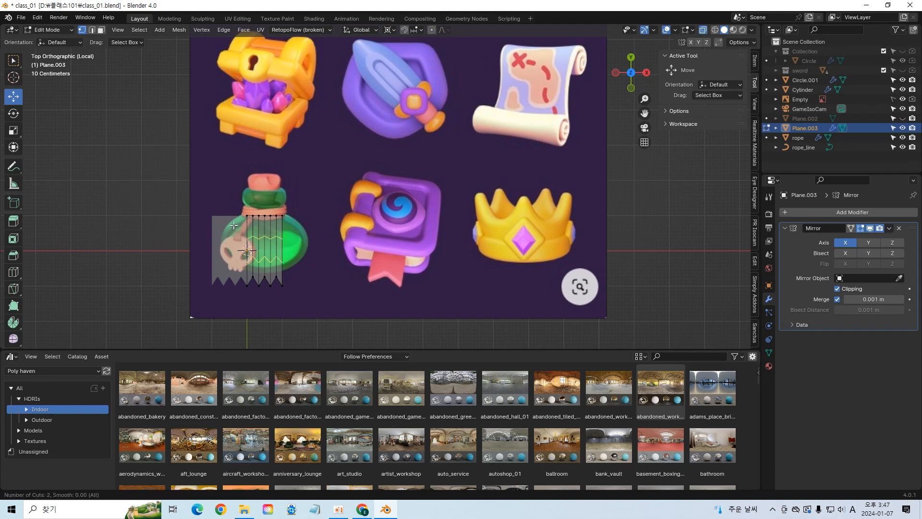
click(247, 228)
Step: Try to flatten both new edge loops together by scaling them to zero along X, Z and Y
key(s)
key(x)
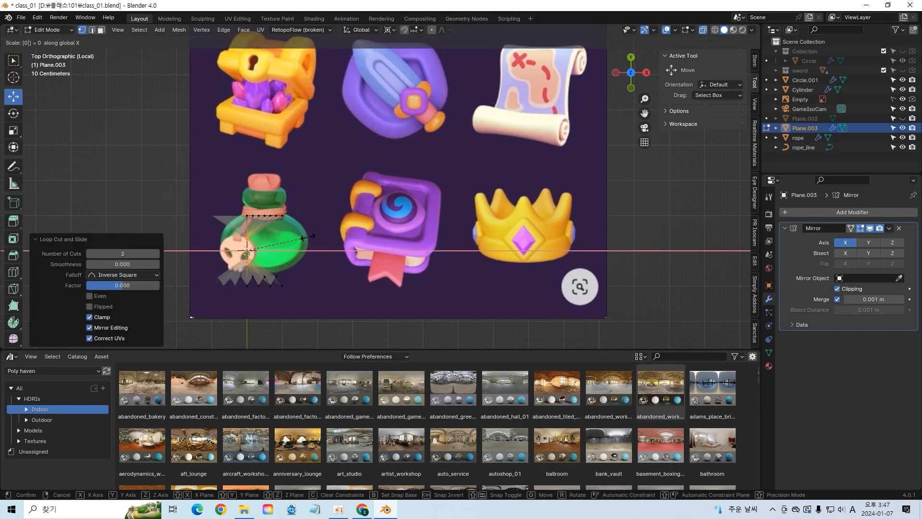
click(308, 237)
key(ctrl+z)
key(s)
key(z)
key(0)
click(306, 236)
key(s)
click(305, 235)
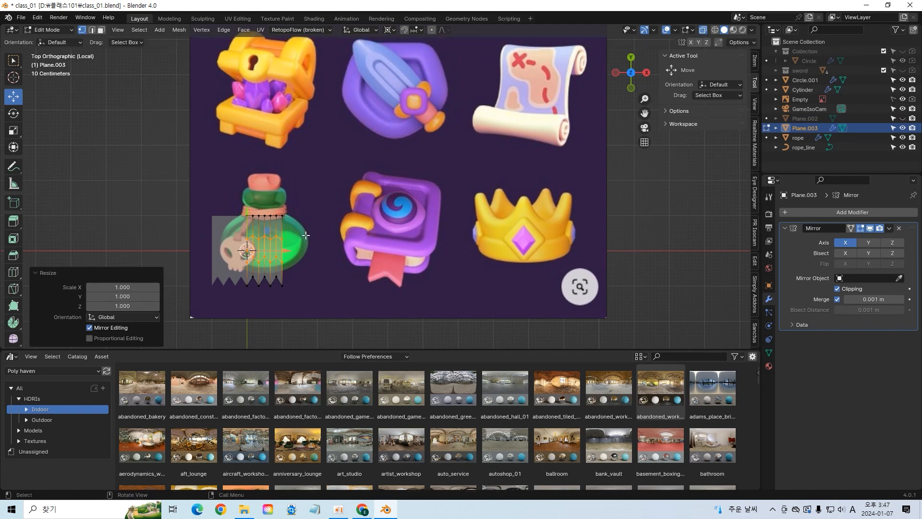
key(s)
key(y)
key(0)
click(305, 236)
key(ctrl+z)
key(alt+a)
Step: Flatten the upper new edge loop by scaling it to 0 along Y, and adjust its position along Y
drag(227, 227, 336, 247)
key(s)
key(y)
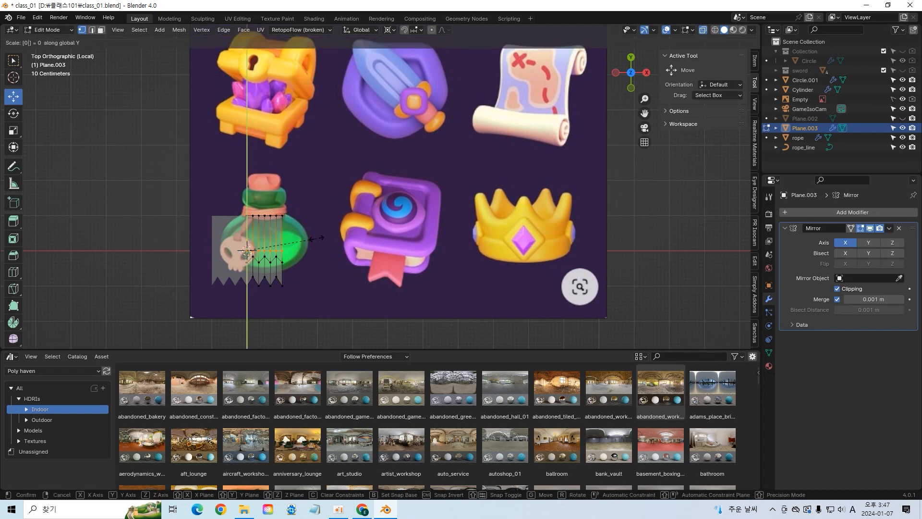
click(317, 239)
key(g)
key(y)
click(303, 267)
click(313, 259)
Step: Flatten the lower new edge loop by scaling it to 0 along Y
drag(223, 248, 315, 270)
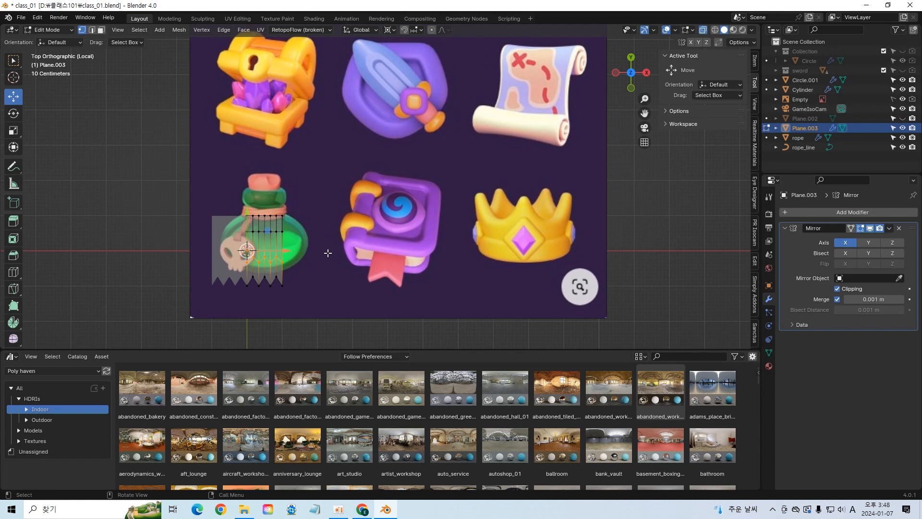
key(s)
key(y)
key(0)
click(327, 253)
click(310, 252)
Step: Scale the whole mesh down to the skull's size in the reference, and adjust the upper rows' width and Y position
key(a)
key(s)
click(310, 226)
drag(197, 234, 323, 213)
key(s)
click(310, 209)
drag(248, 216, 248, 210)
Step: Shift the mesh's middle row along Y and scale it to about 0.923
drag(211, 244, 307, 254)
key(g)
key(y)
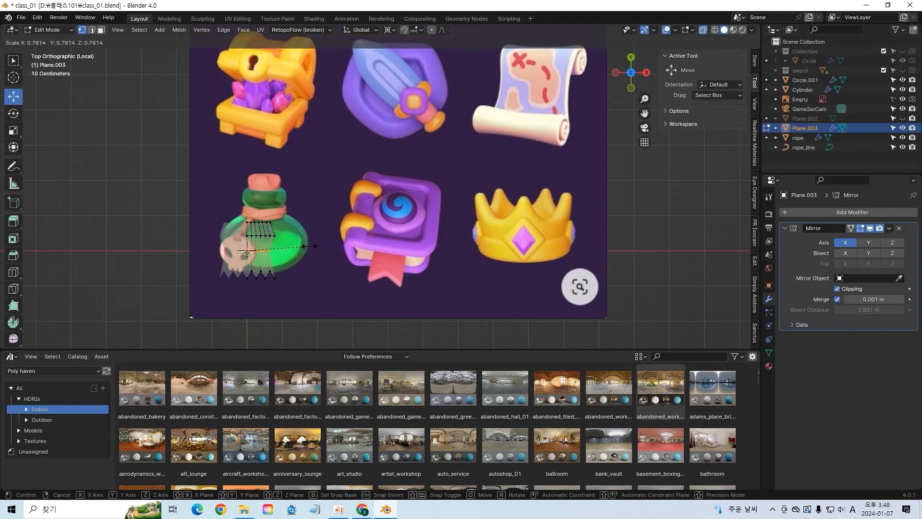
click(312, 252)
key(s)
click(312, 255)
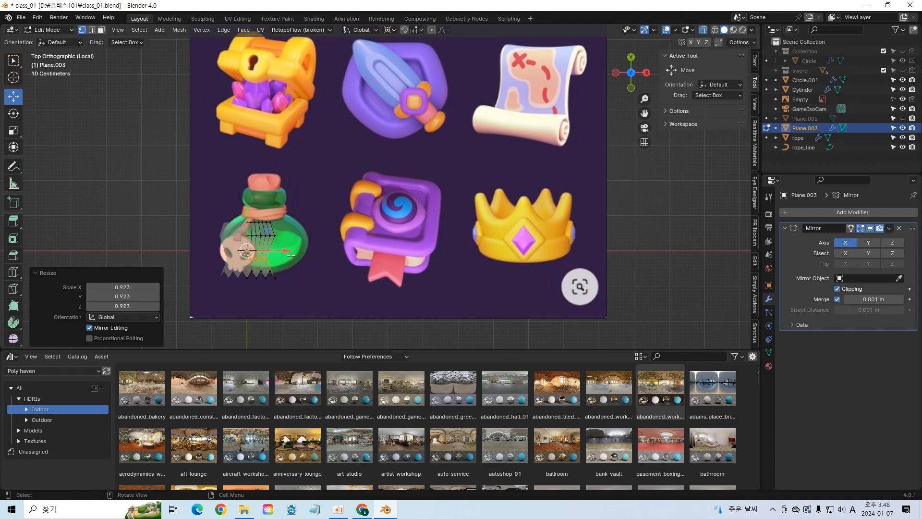
Step: Add one horizontal loop cut across the skull mesh's middle, widen it, and narrow the upper row to about 0.885
key(ctrl+r)
click(255, 248)
click(256, 247)
key(s)
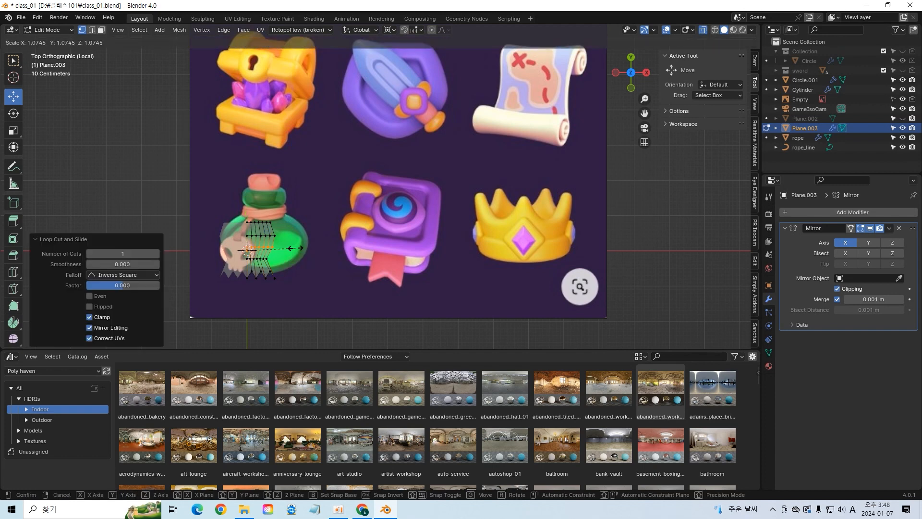
click(282, 222)
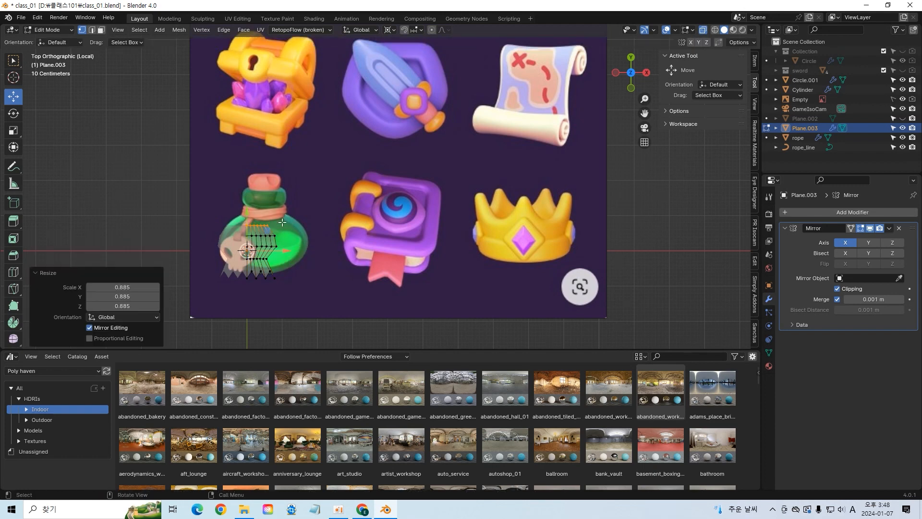
Step: Round the skull's crown by scaling the top vertices to about 0.766 and adjusting them along Y
drag(246, 211, 250, 210)
key(s)
click(288, 212)
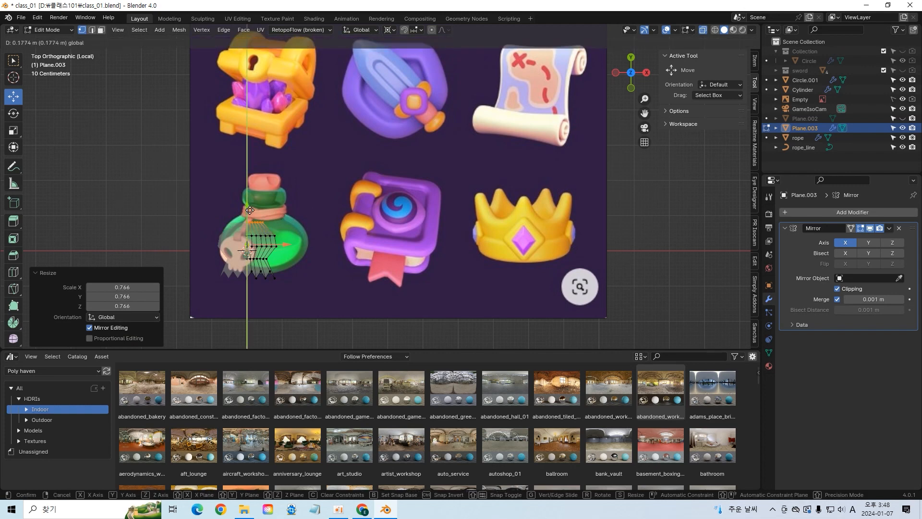
right_click(253, 213)
key(Tab)
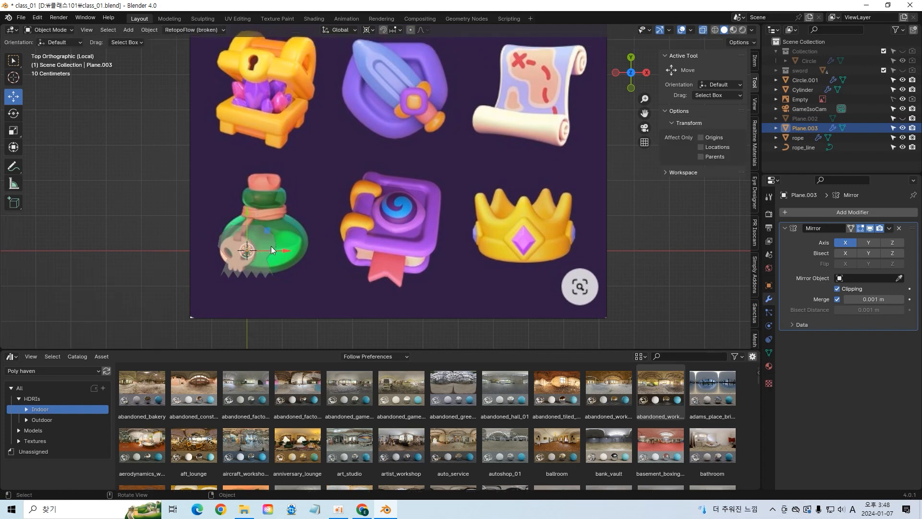
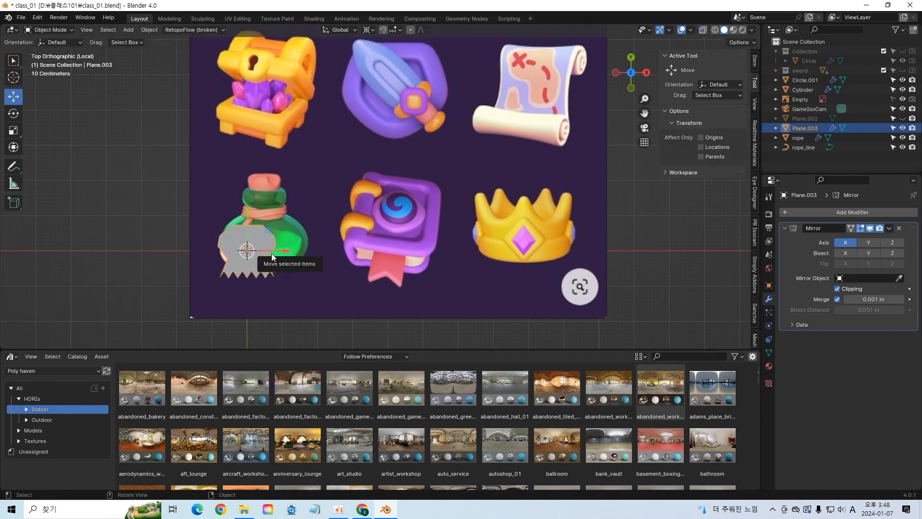
key(Tab)
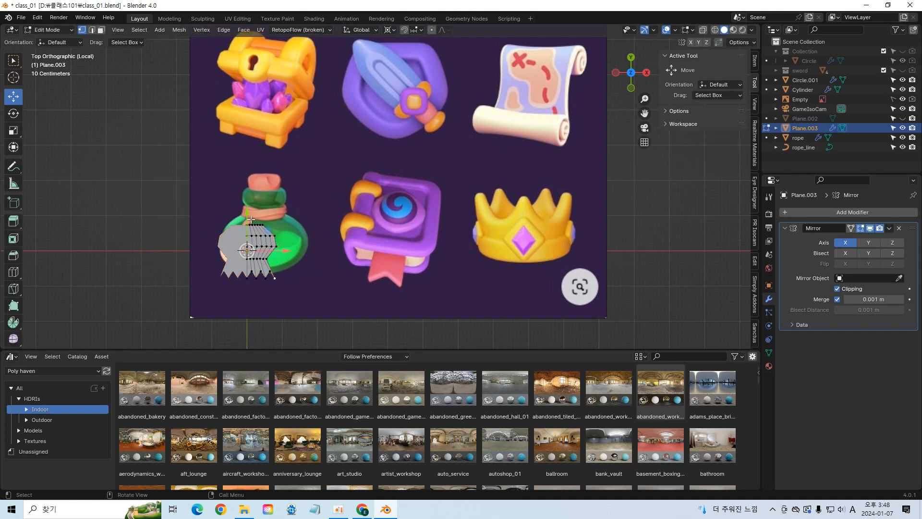
drag(250, 219, 249, 210)
key(Tab)
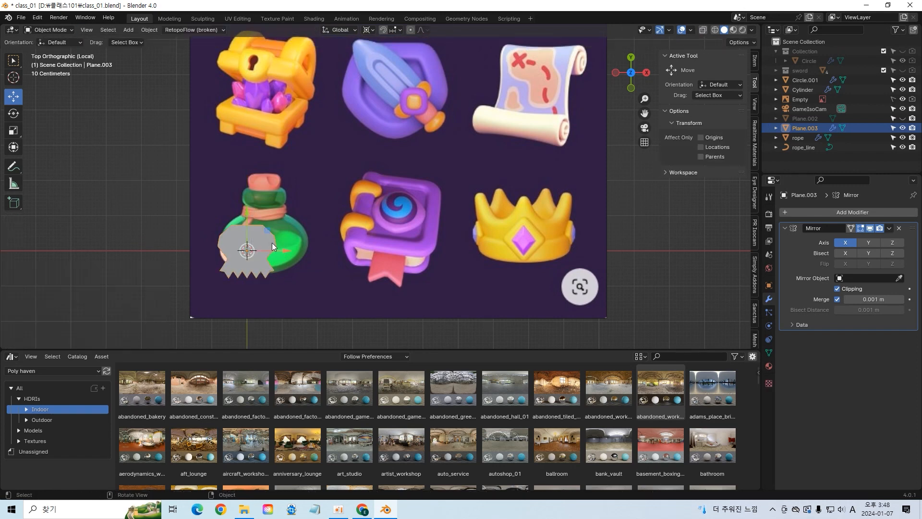
Step: Add a Subdivision modifier with level 2 to the skull mesh
key(ctrl+2)
middle_drag(271, 244, 278, 241)
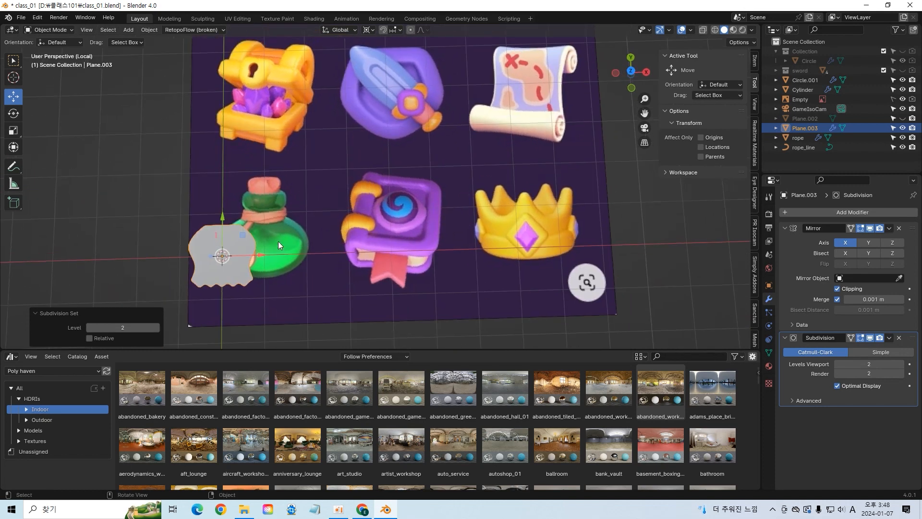
key(KP_7)
Step: Add one centred loop cut through the skull mesh's eye area
key(Tab)
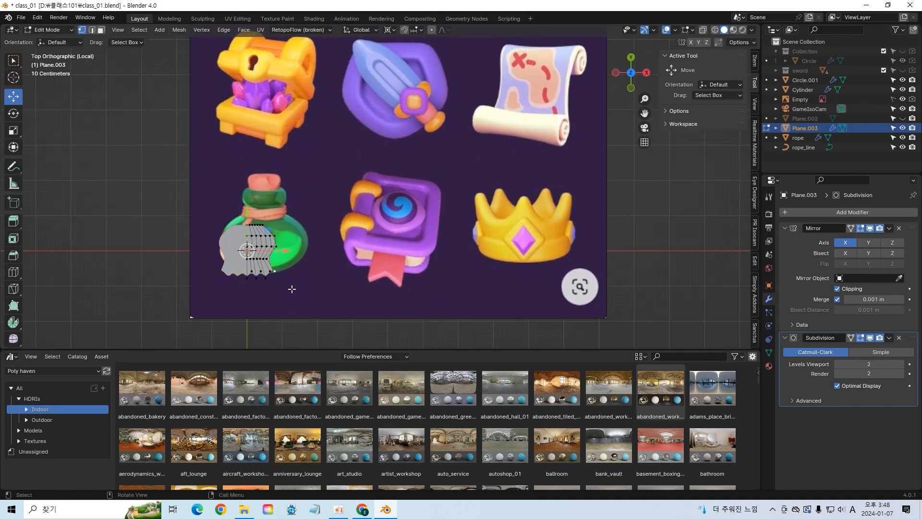
click(102, 30)
shift+click(263, 240)
key(ctrl+r)
click(259, 250)
right_click(259, 249)
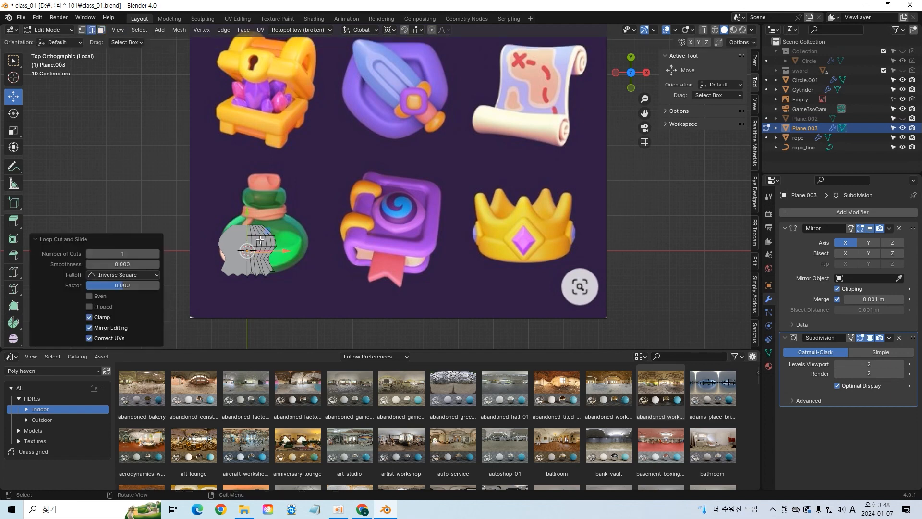
Step: Delete the faces where the eye socket belongs and save the file
shift+click(260, 240)
click(101, 30)
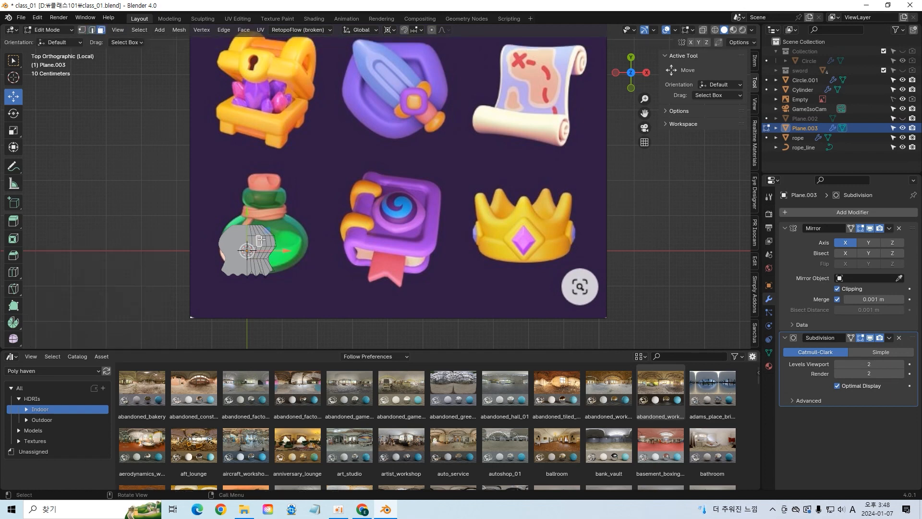
key(x)
click(275, 262)
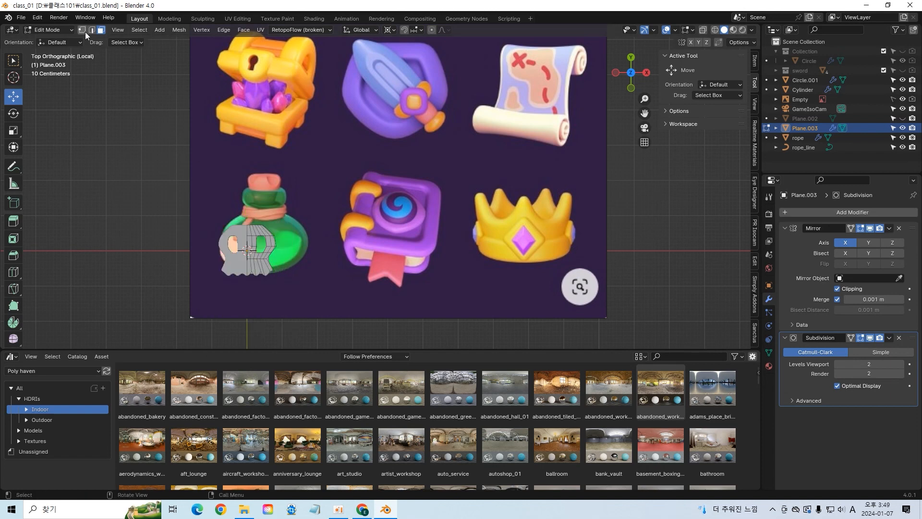
key(ctrl+s)
Step: Move and scale the eye socket's surrounding vertices to shape the opening, and save the file
key(1)
mouse_move(266, 255)
mouse_down()
mouse_move(250, 248)
mouse_move(277, 248)
mouse_up()
drag(251, 232, 282, 252)
click(301, 207)
key(s)
click(286, 224)
key(Tab)
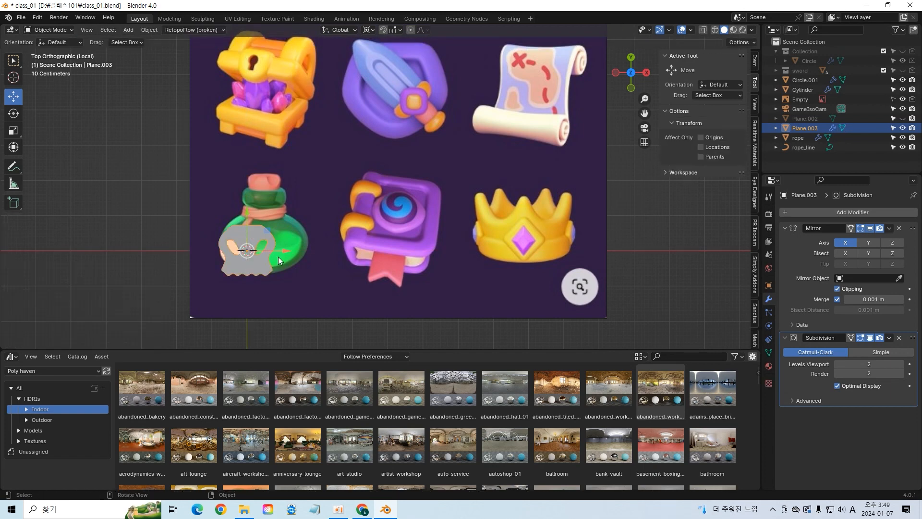
key(Tab)
key(ctrl+s)
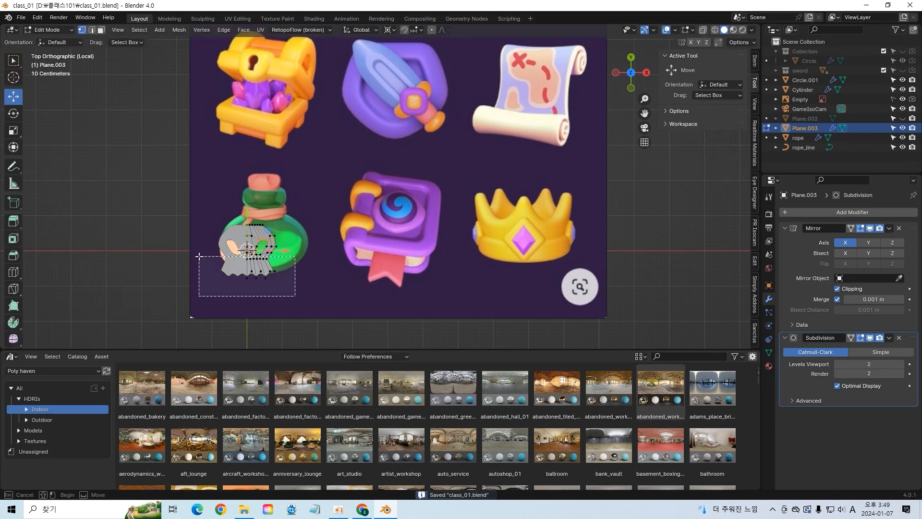
Step: Narrow the skull's jaw rows, and reposition and scale the crown's vertices to match the reference skull
key(s)
click(300, 276)
drag(245, 219, 250, 223)
key(s)
click(291, 250)
drag(197, 204, 245, 216)
key(s)
click(278, 232)
click(316, 217)
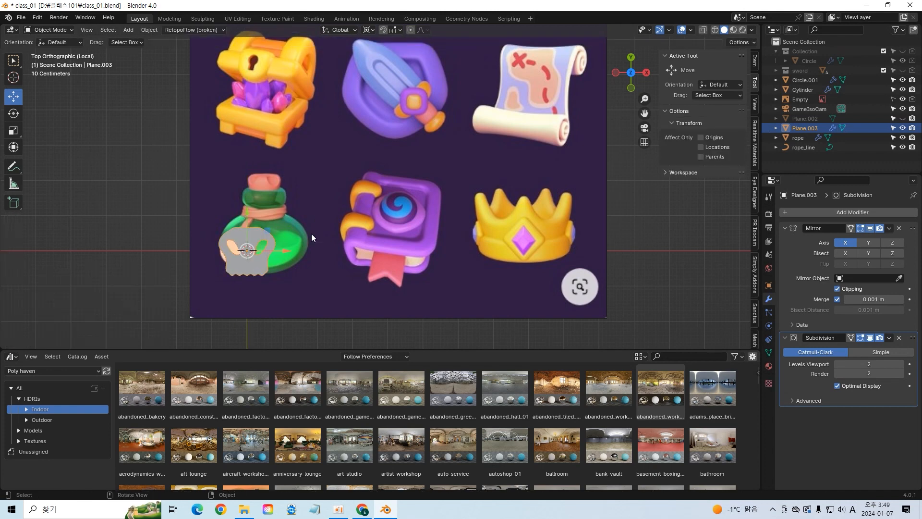
Step: Extrude the whole skull mesh along Z for thickness, moving the extruded part by about -0.218 m
key(KP_3)
key(a)
mouse_move(318, 72)
mouse_down()
mouse_move(318, 91)
mouse_move(317, 74)
mouse_up()
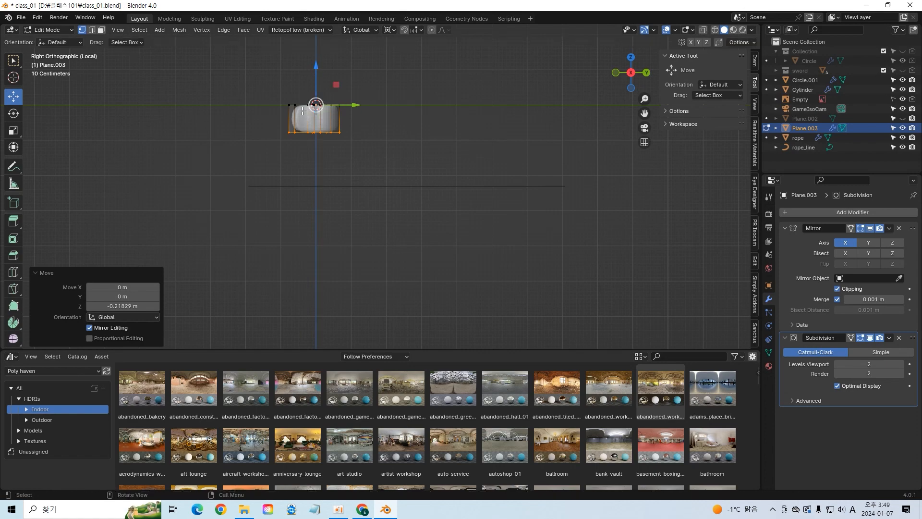
click(313, 114)
Step: Add four evenly spaced loop cuts around the skull's side walls
key(ctrl+r)
scroll(308, 118, up, 1)
click(308, 116)
right_click(308, 117)
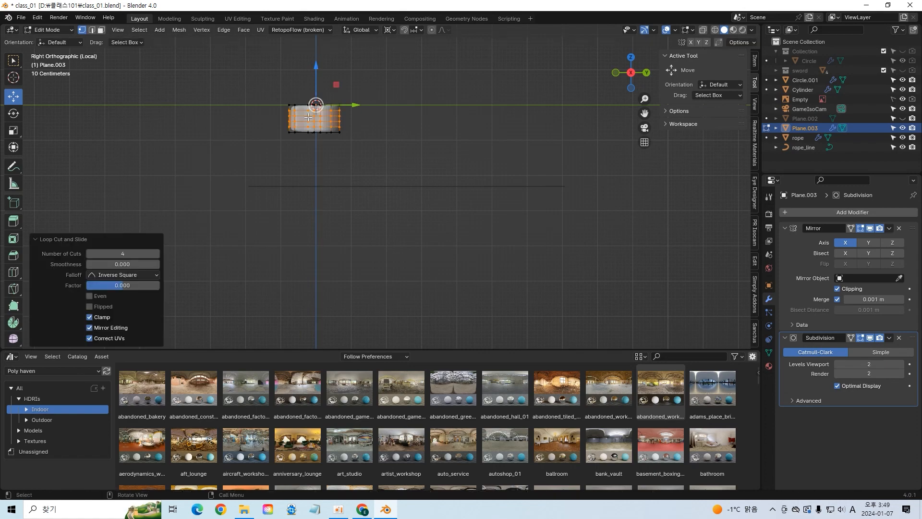
Step: Apply Shade Smooth to the skull and save the file
key(Tab)
middle_drag(371, 125, 247, 243)
right_click(241, 238)
click(238, 243)
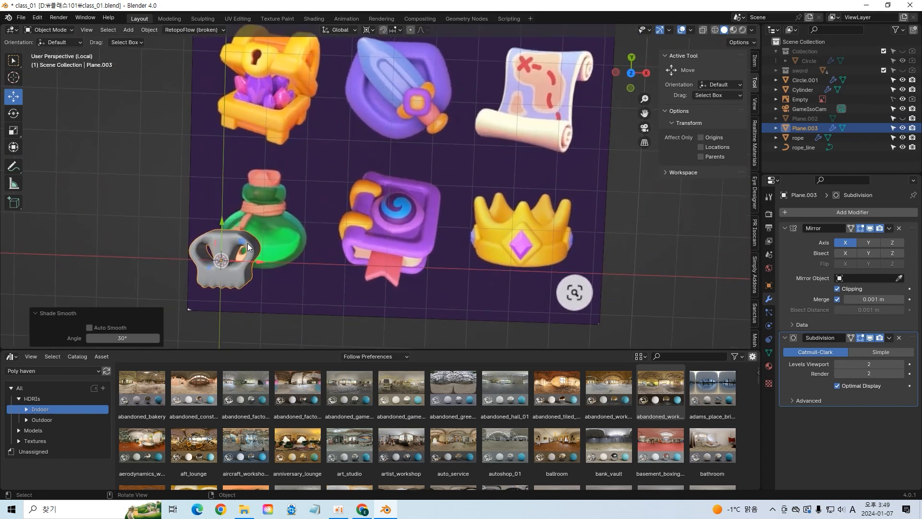
key(KP_7)
key(Tab)
key(ctrl+s)
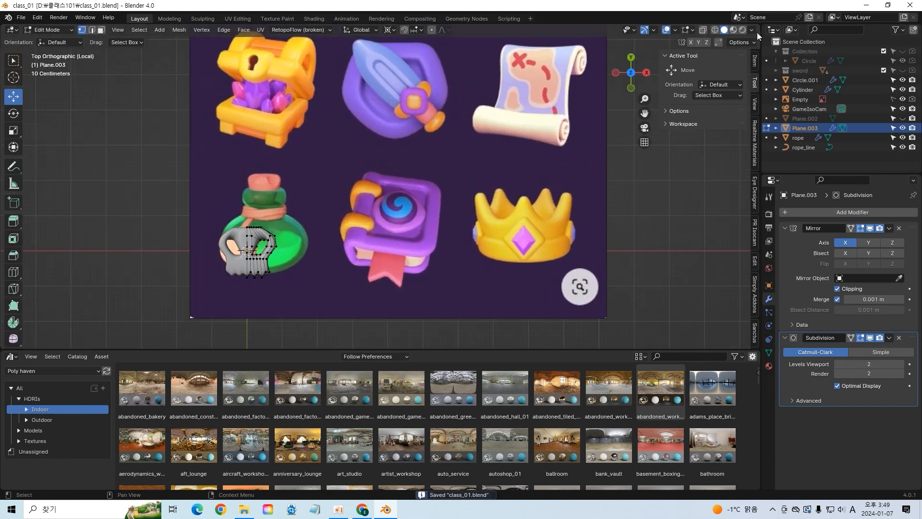
Step: In wireframe display, scale the skull's upper part to about 0.934, raise it about 0.07 m along Y, and save the file
click(715, 29)
drag(197, 212, 298, 257)
key(s)
click(320, 214)
key(g)
key(y)
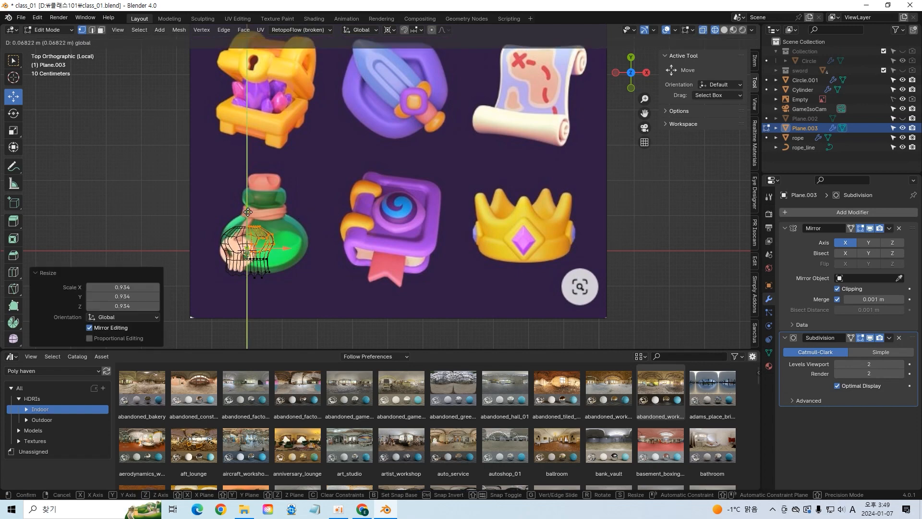
click(247, 211)
key(Tab)
click(291, 299)
key(ctrl+s)
Step: Leave local view and raise the skull about 2.137 m along Z above the bottle
key(KP_Divide)
middle_drag(468, 189, 465, 210)
click(427, 154)
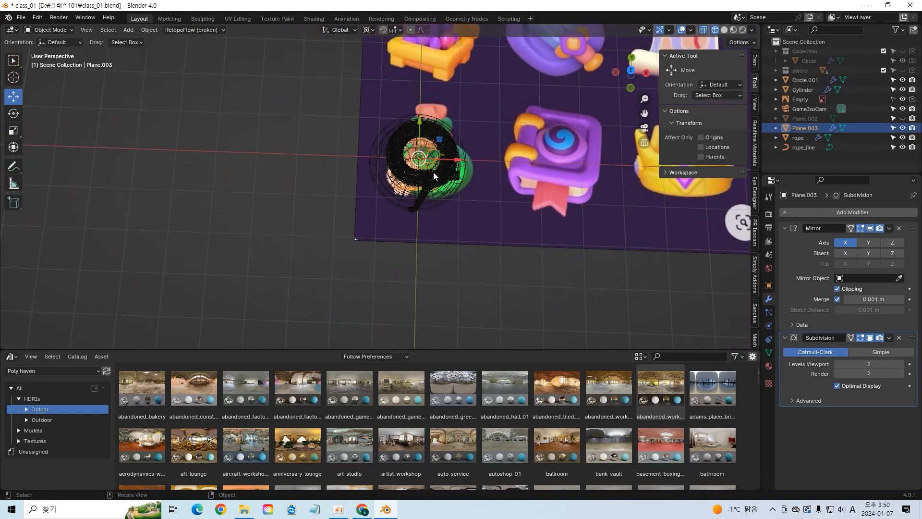
middle_drag(432, 171, 373, 102)
key(g)
key(z)
click(466, 53)
Step: From the right view, rotate the skull about -82.8° and move it about -0.312 m along Z beside the bottle
key(KP_3)
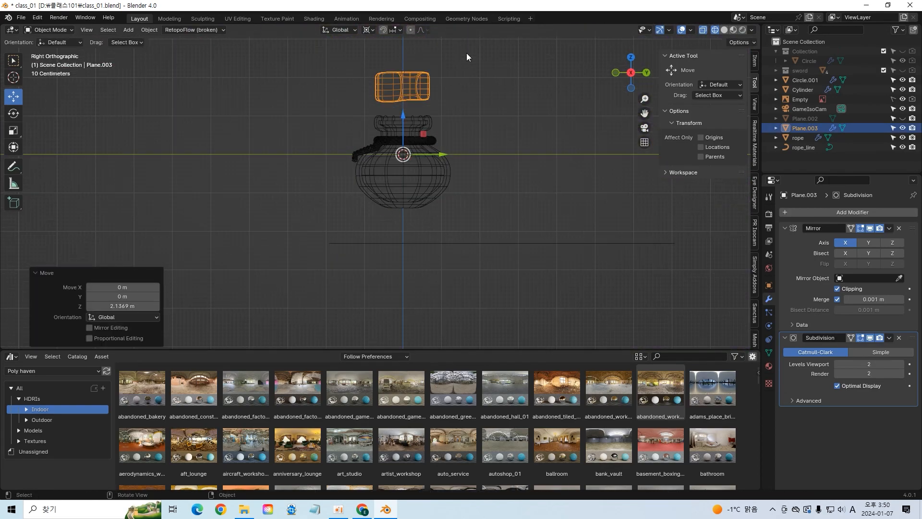
key(r)
click(410, 135)
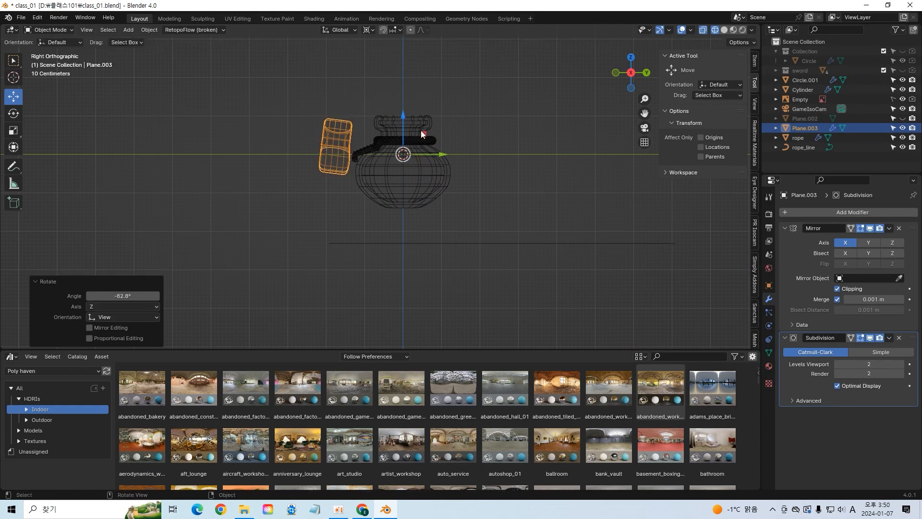
key(g)
key(z)
click(451, 149)
Step: Tilt the skull further and shift it along Y and Z against the bottle's side below the rope
key(r)
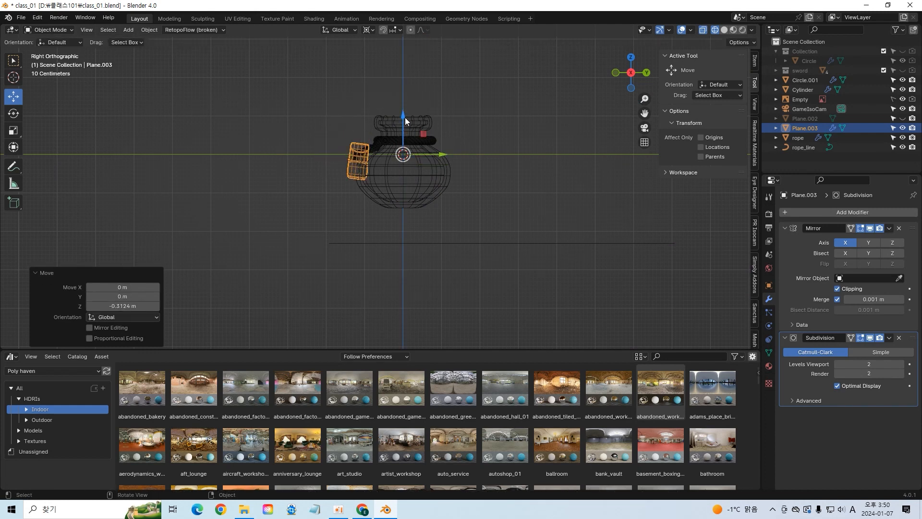
click(411, 133)
drag(432, 154, 417, 154)
drag(403, 118, 405, 146)
click(489, 137)
Step: Scale the skull and adjust its height along Z on the front of the bottle, and save the file
middle_drag(492, 137, 584, 192)
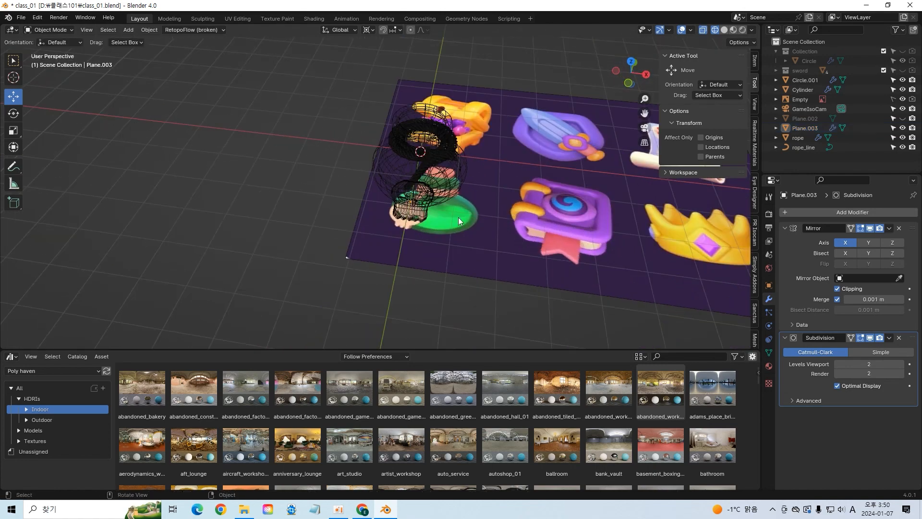
click(429, 204)
key(s)
click(450, 175)
key(g)
key(z)
click(451, 153)
middle_drag(451, 154, 399, 158)
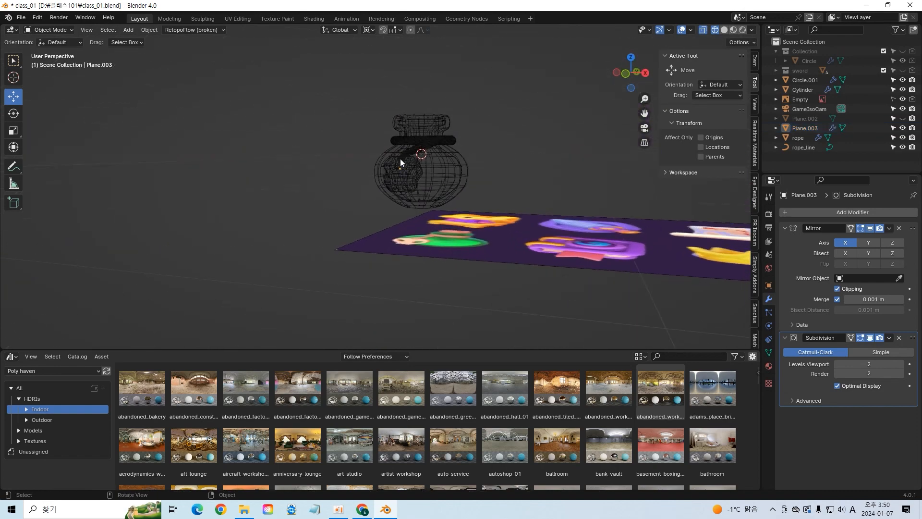
drag(421, 120, 421, 122)
click(320, 121)
key(ctrl+s)
Step: In solid display, move the skull about -0.031 m along Y and about 0.082 m along Z
middle_drag(320, 123, 353, 142)
click(723, 31)
middle_drag(543, 99, 511, 117)
click(402, 192)
middle_drag(403, 192, 372, 188)
key(g)
key(y)
click(416, 139)
key(g)
key(z)
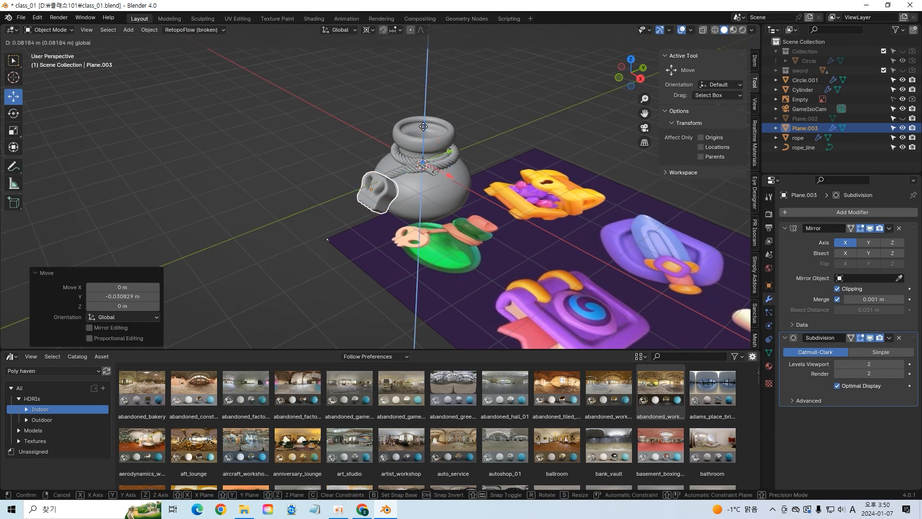
click(423, 127)
Step: From the side of the bottle, scale the skull along its local Y axis
middle_drag(423, 127, 404, 130)
key(s)
key(y)
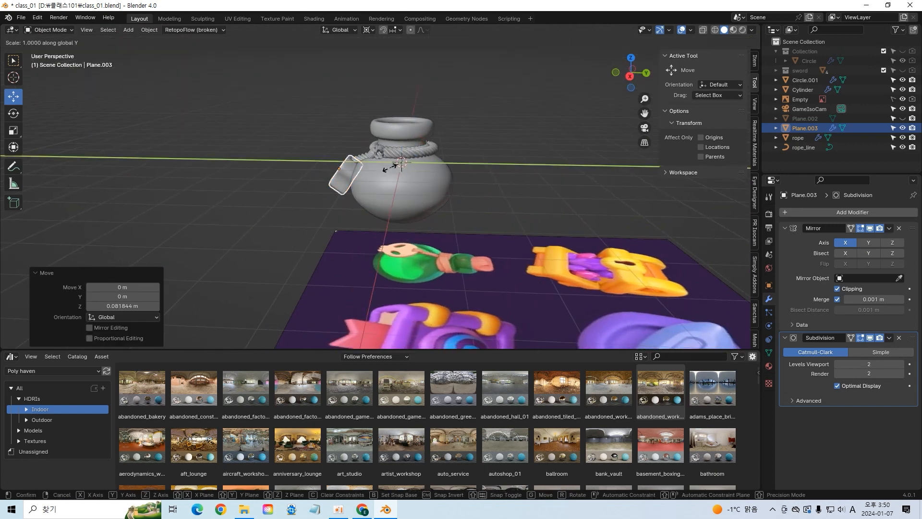
key(y)
click(394, 168)
Step: Scale the skull's thickness along its local Z axis
key(s)
key(z)
key(z)
click(417, 172)
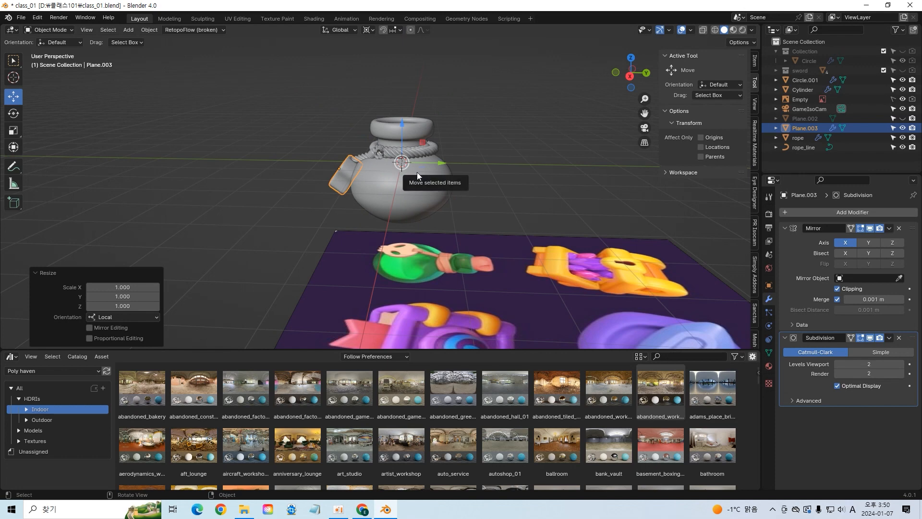
key(s)
key(z)
key(z)
click(410, 167)
Step: Move the skull along Y toward the bottle and save the file
mouse_move(429, 164)
mouse_down()
mouse_move(413, 160)
mouse_move(402, 122)
mouse_move(445, 164)
mouse_up()
click(479, 165)
key(ctrl+s)
Step: Rotate the skull 13.9° in the view, move it along X on the front of the bottle, and save the file
middle_drag(480, 164, 445, 221)
click(453, 160)
key(r)
click(454, 152)
key(g)
key(x)
click(460, 158)
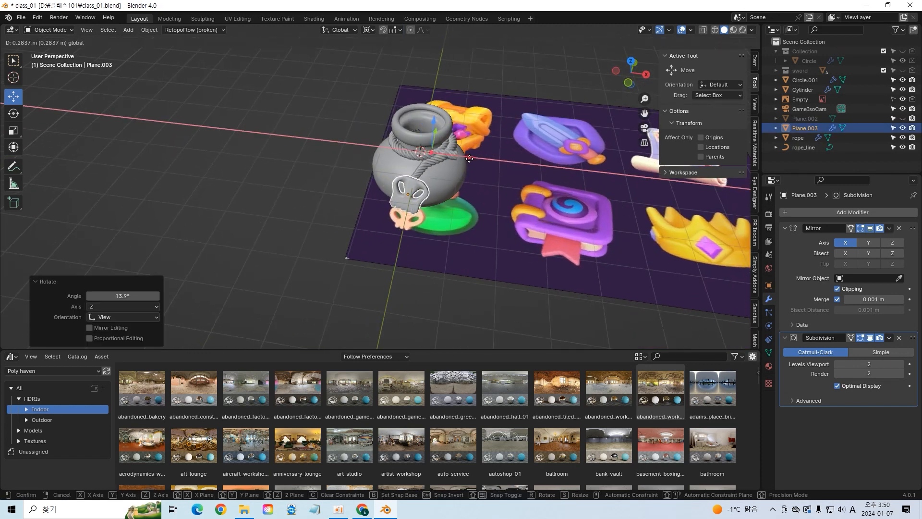
click(491, 71)
key(ctrl+s)
Step: Scale the rope and its rope_line guide curve together by about 1.01 around the bottle's neck
middle_drag(491, 71, 427, 173)
click(405, 145)
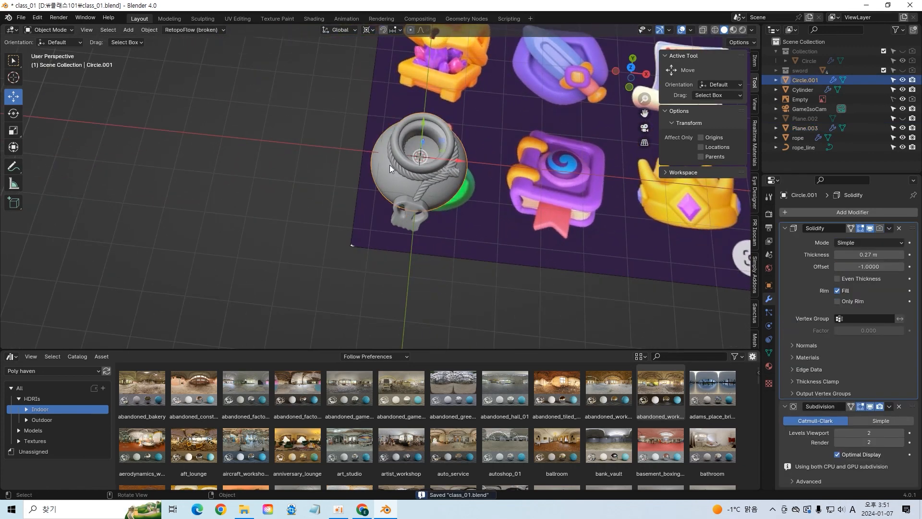
shift+click(803, 147)
key(s)
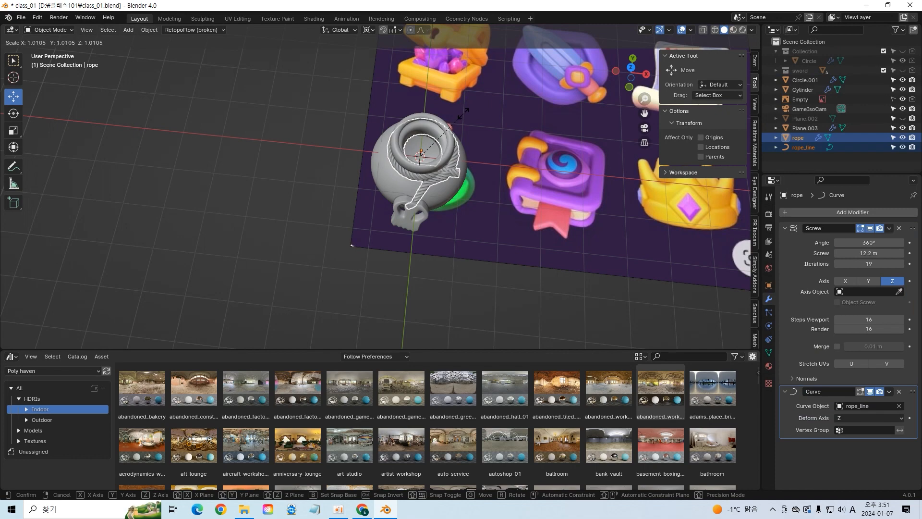
click(466, 114)
click(305, 139)
mouse_move(305, 138)
middle_down()
mouse_move(293, 108)
mouse_move(307, 131)
middle_up()
Step: Scale the rope and its guide curve once more around the bottle's neck, and save the file
click(439, 160)
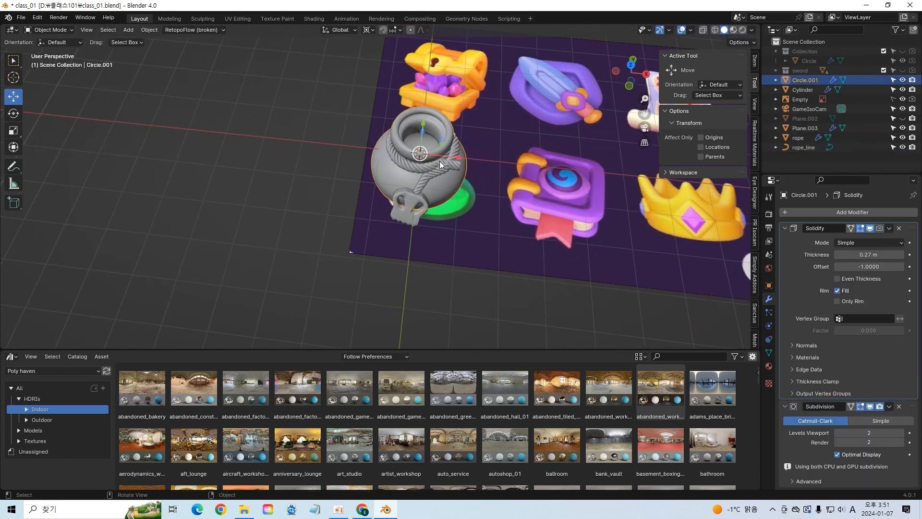
shift+click(782, 146)
key(s)
click(507, 139)
middle_drag(509, 140, 439, 165)
click(370, 197)
click(255, 206)
key(ctrl+s)
middle_drag(255, 206, 390, 270)
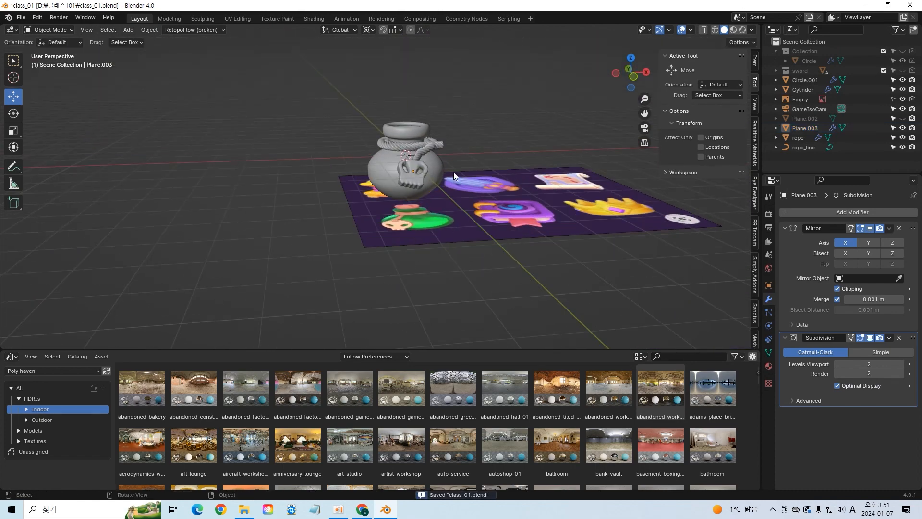
Step: From the front in wireframe, duplicate the lower half of the bottle mesh and separate the selection into its own object
click(436, 174)
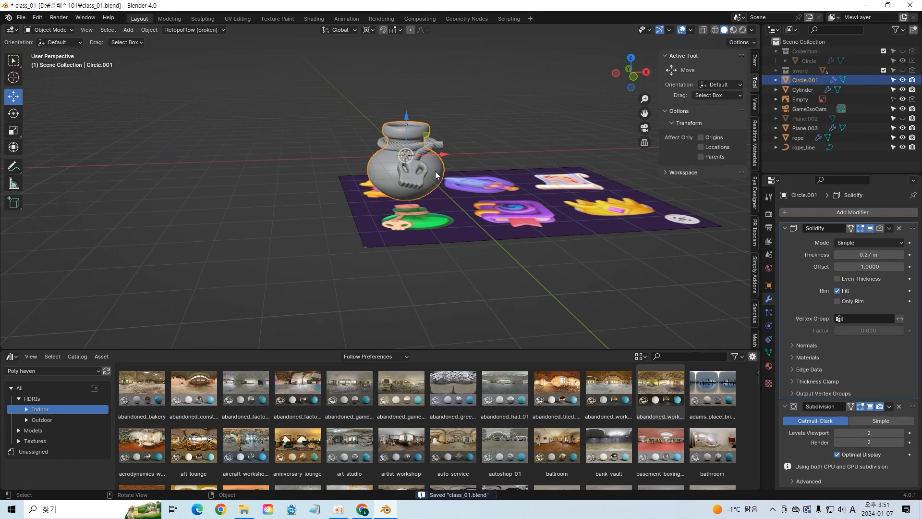
key(KP_1)
key(Tab)
key(ctrl+s)
key(shift+z)
drag(486, 205, 326, 164)
key(shift+d)
click(464, 197)
key(p)
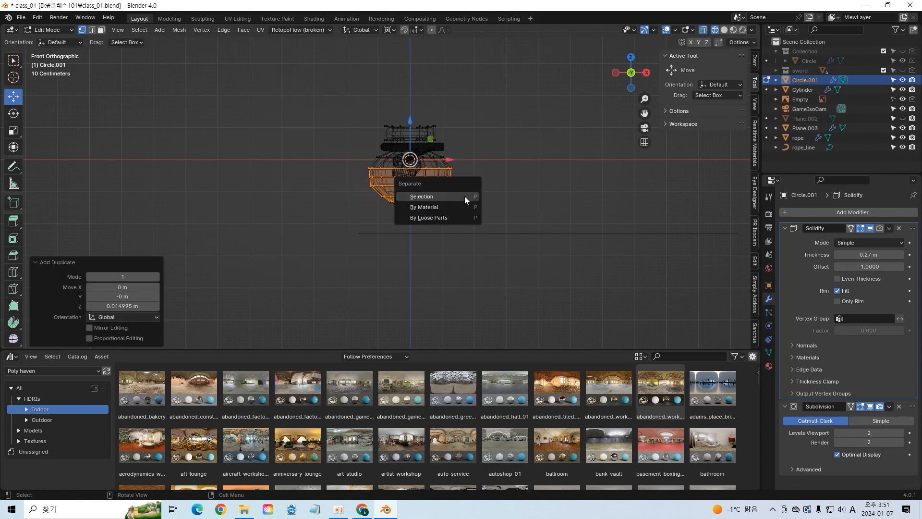
click(465, 196)
Step: Leave mesh editing, return to solid display, and select the separated lower piece of the bottle
key(Tab)
key(shift+z)
middle_drag(465, 196, 498, 214)
click(723, 30)
middle_drag(501, 123, 516, 117)
click(471, 144)
click(391, 177)
click(388, 173)
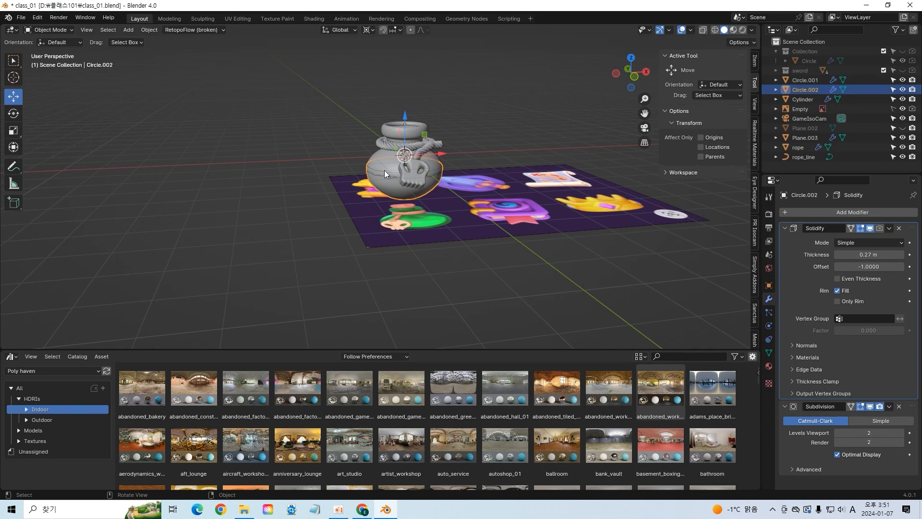
Step: Isolate the separated bowl-shaped piece and remove its Solidify and Subdivision modifiers
key(KP_Divide)
key(KP_1)
key(Tab)
middle_drag(561, 216, 569, 252)
key(Tab)
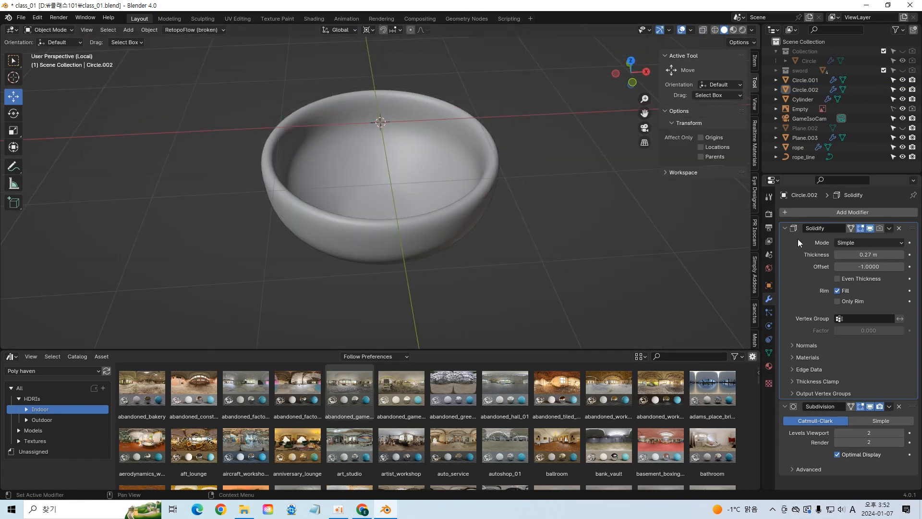
click(899, 229)
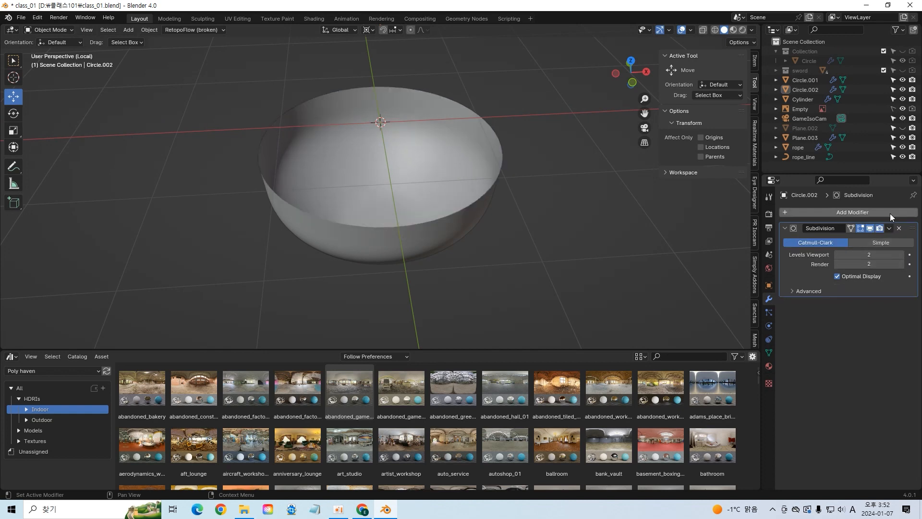
click(899, 229)
Step: Select the bowl's open rim loop and close it with Grid Fill
middle_drag(493, 272, 497, 253)
key(Tab)
middle_drag(600, 216, 589, 222)
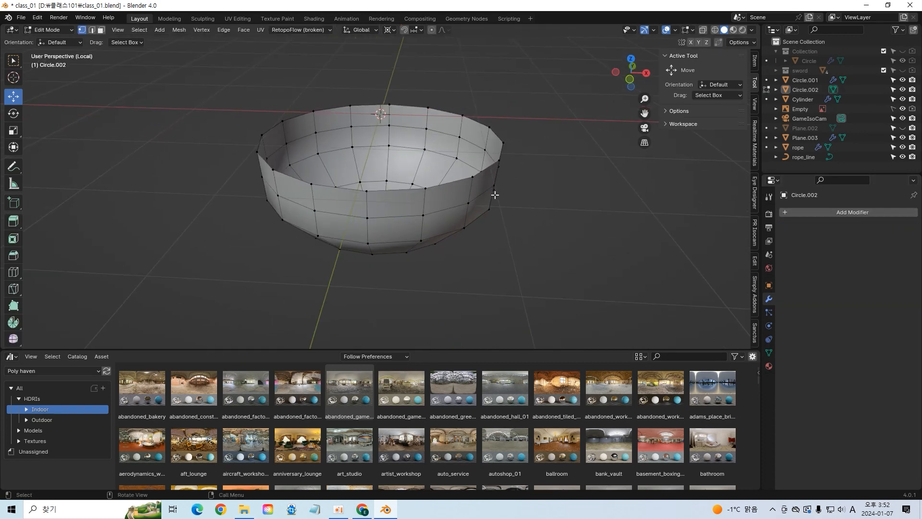
alt+click(472, 177)
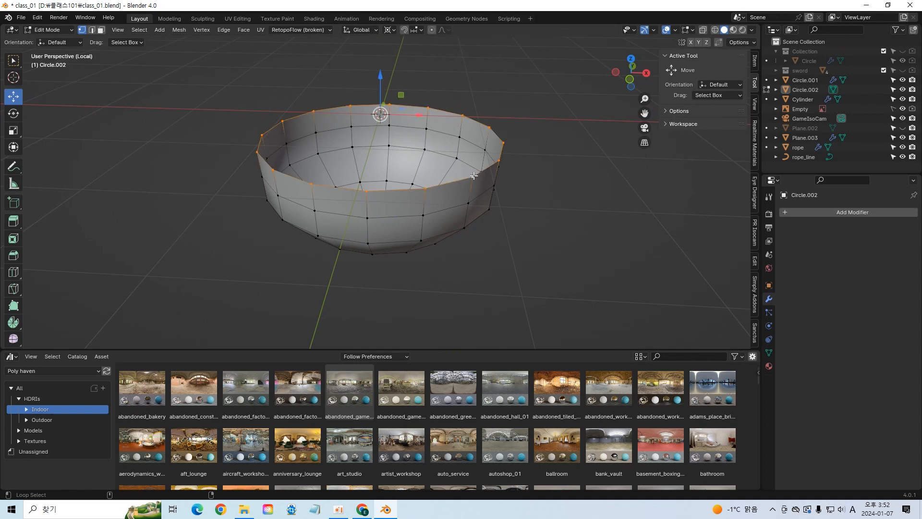
mouse_move(561, 217)
middle_down()
mouse_move(541, 189)
mouse_move(565, 206)
middle_up()
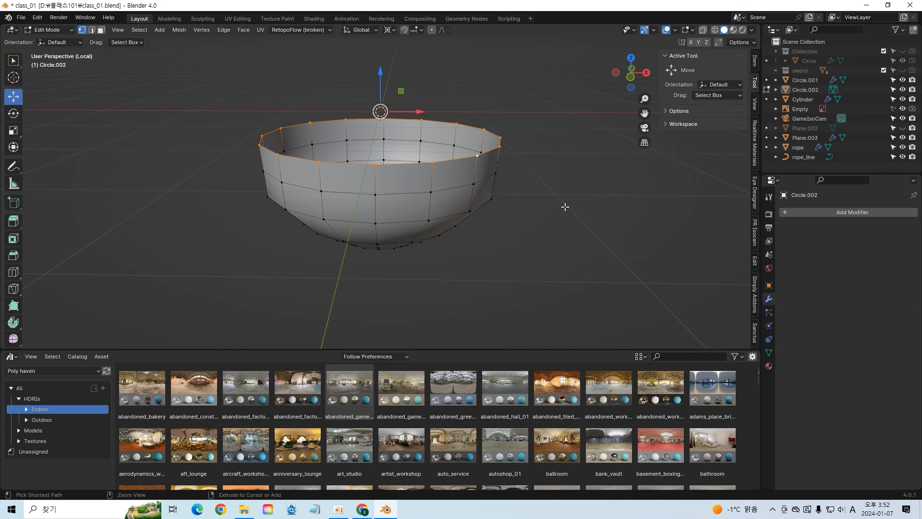
key(ctrl+f)
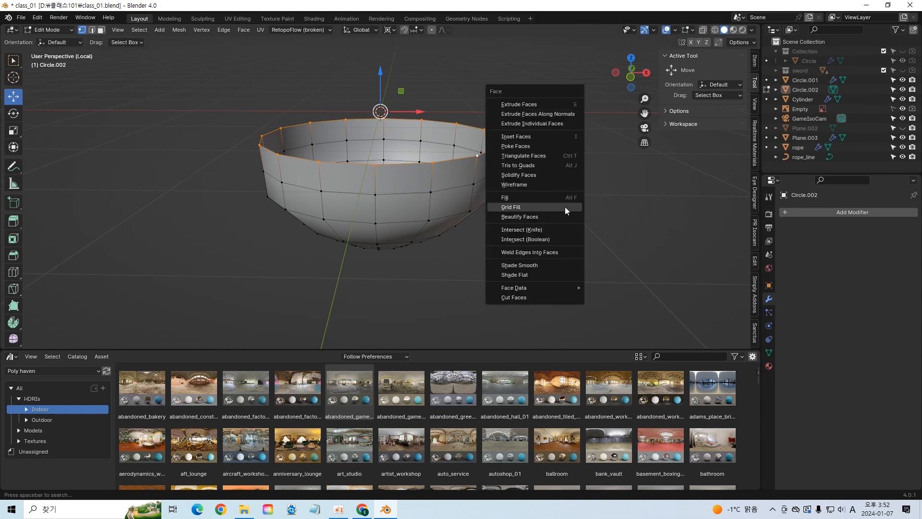
click(565, 207)
Step: Create a vertex group named top, assign the filled upper surface to it, and check the group by selecting its vertices
middle_drag(528, 166, 536, 196)
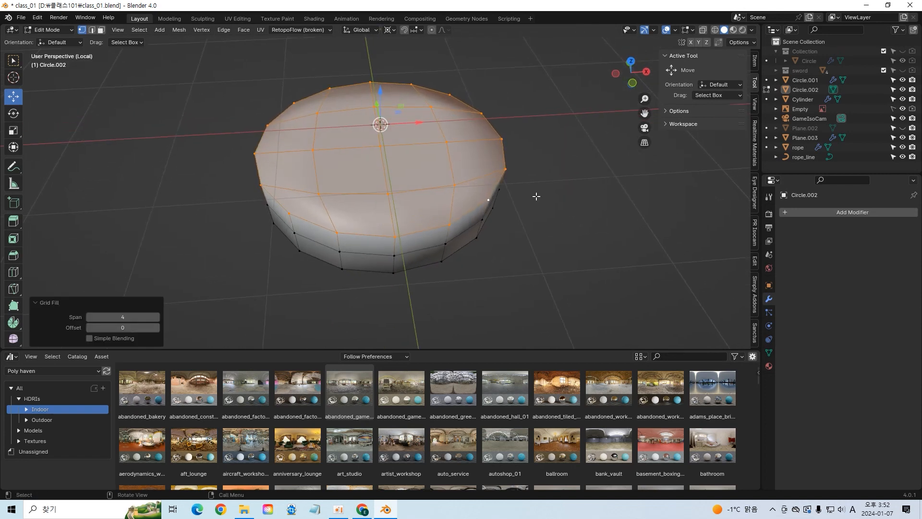
click(769, 312)
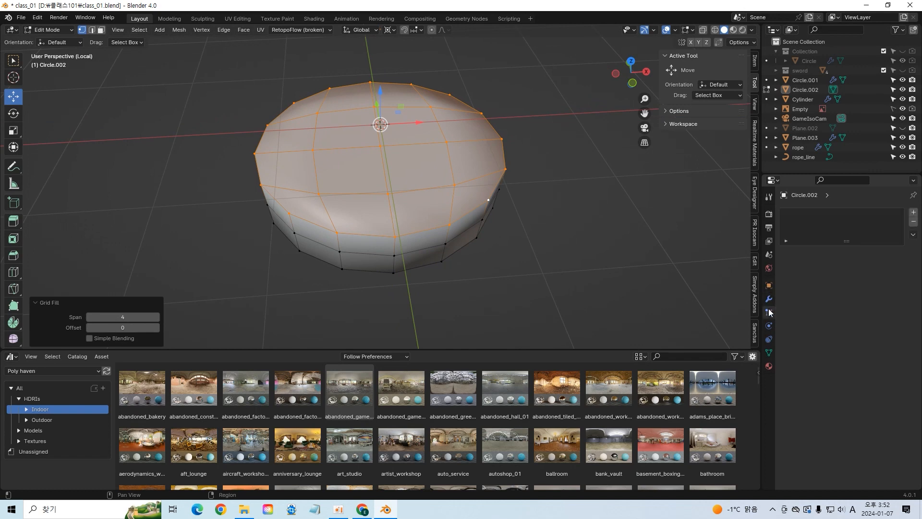
click(769, 353)
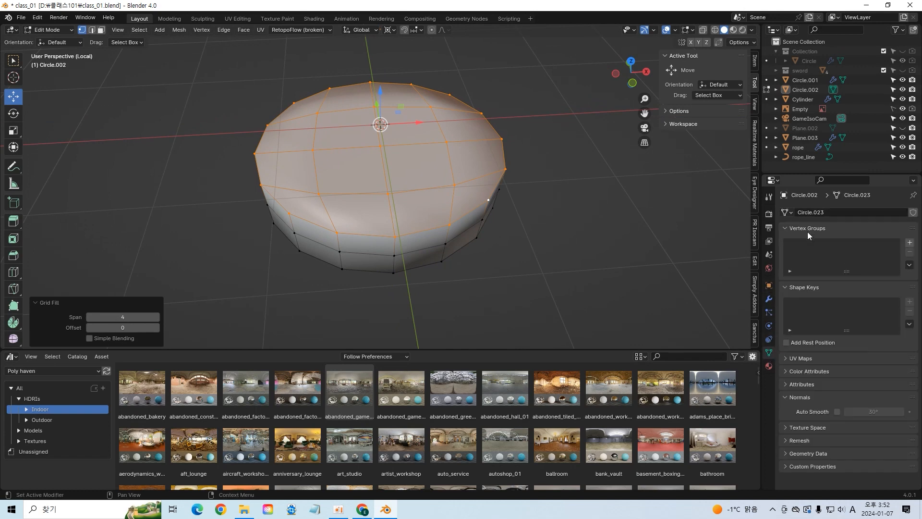
click(910, 242)
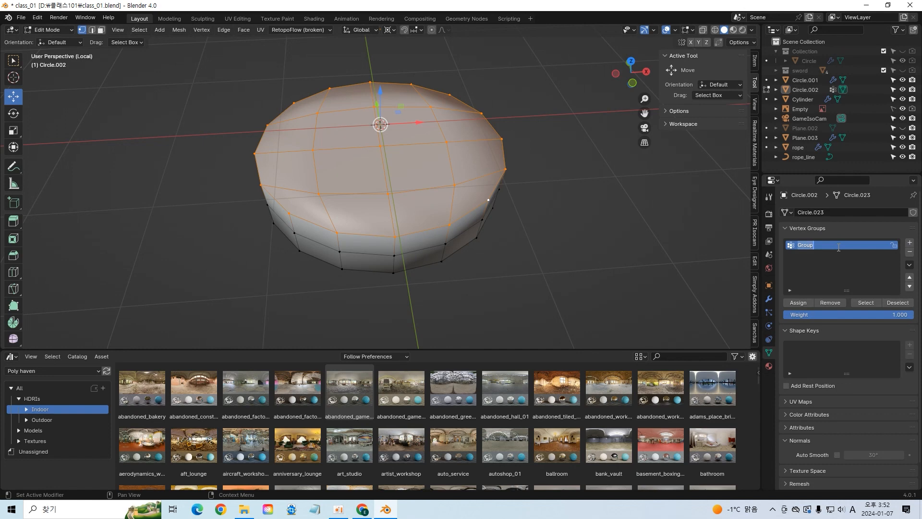
key(Return)
click(542, 218)
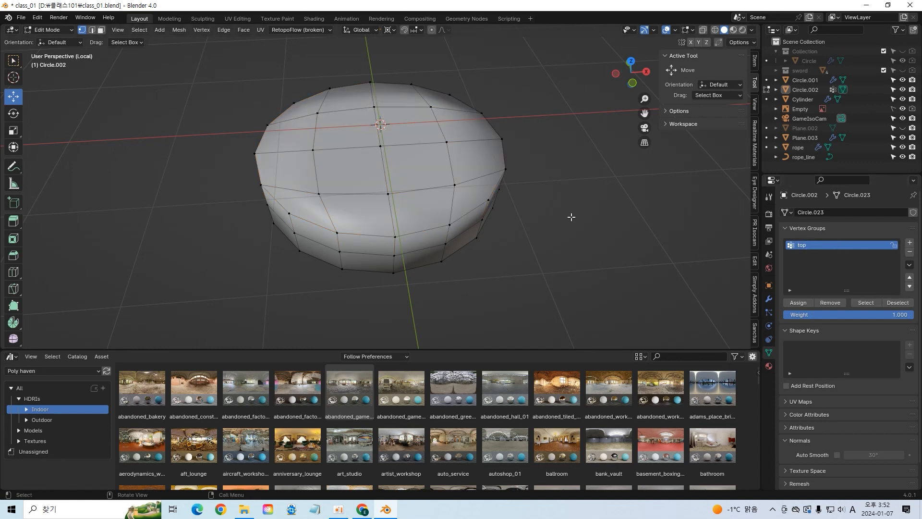
key(ctrl+z)
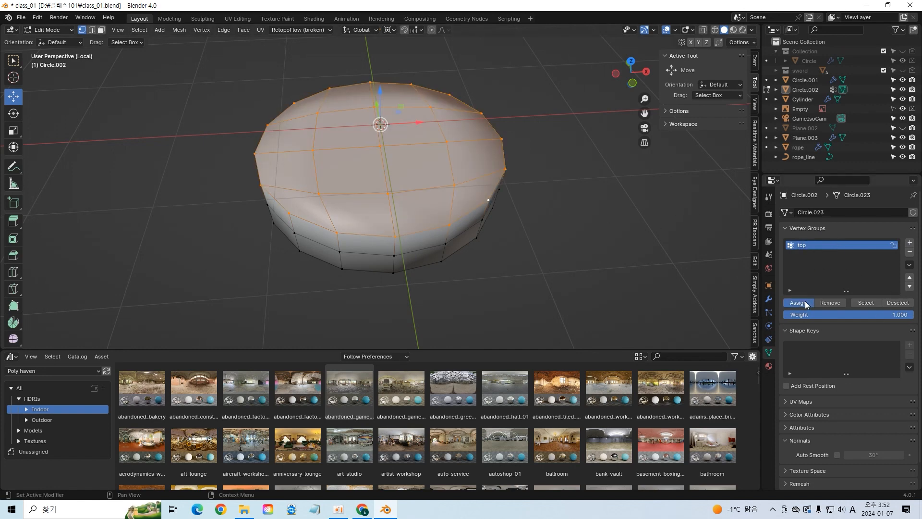
click(597, 263)
middle_drag(598, 263, 592, 243)
click(864, 303)
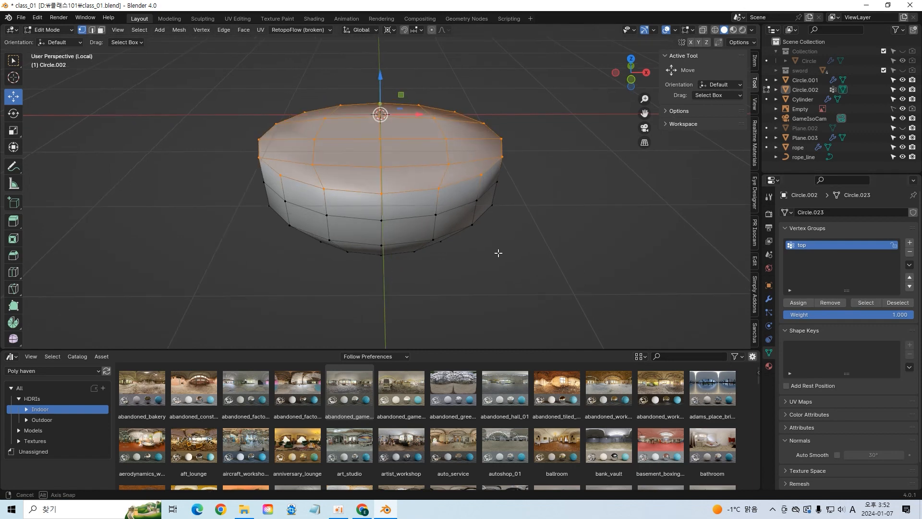
middle_drag(500, 257, 503, 259)
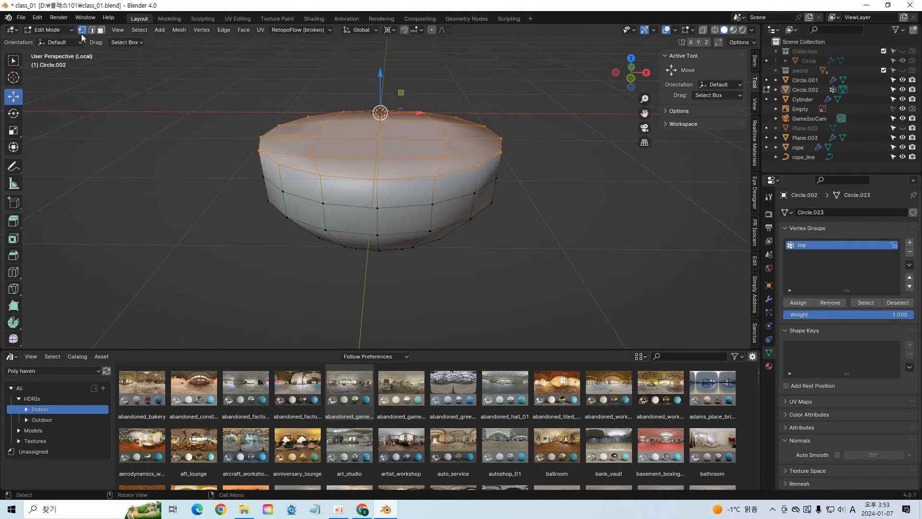
Step: Return the closed bowl piece to Object Mode and add a Displace modifier to it
click(603, 220)
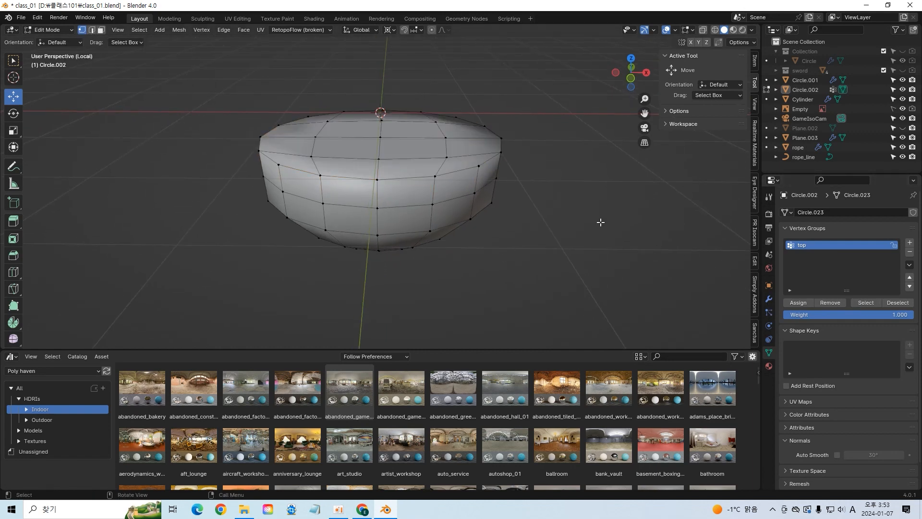
key(Tab)
click(473, 212)
click(769, 298)
click(823, 212)
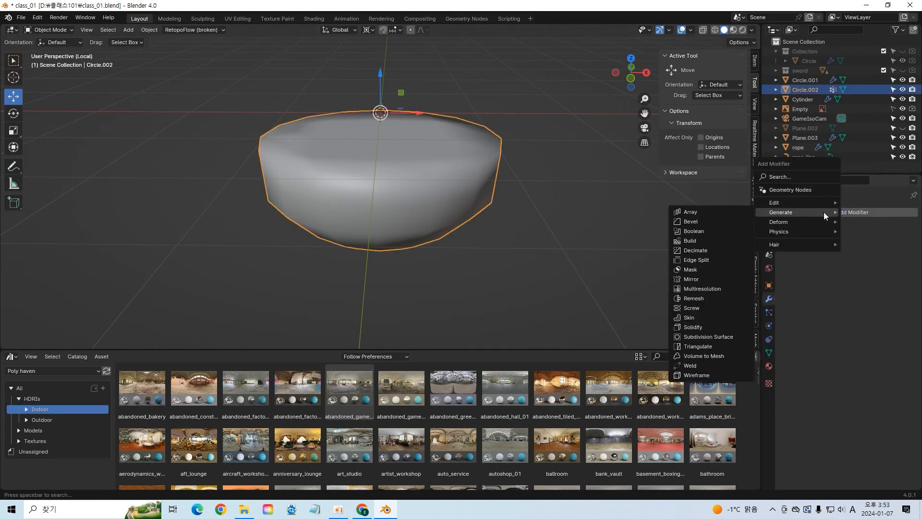
mouse_move(780, 224)
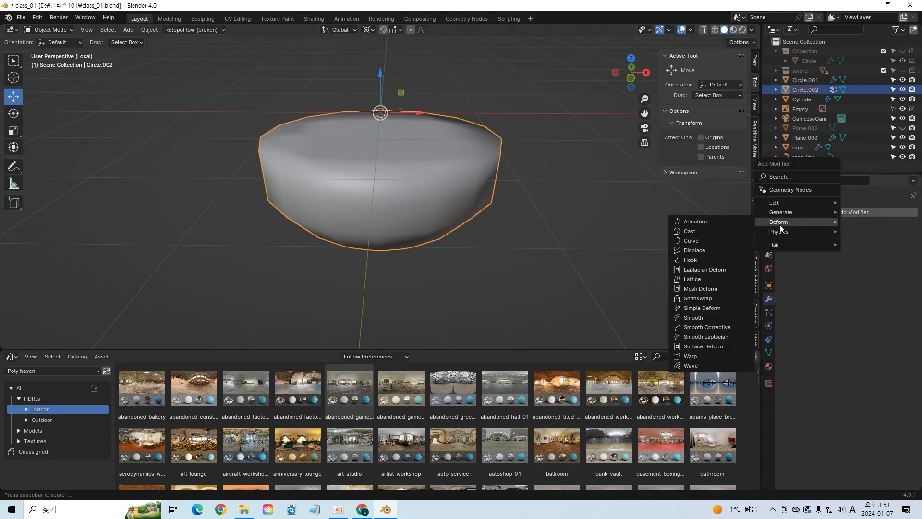
click(698, 250)
middle_drag(561, 266, 635, 289)
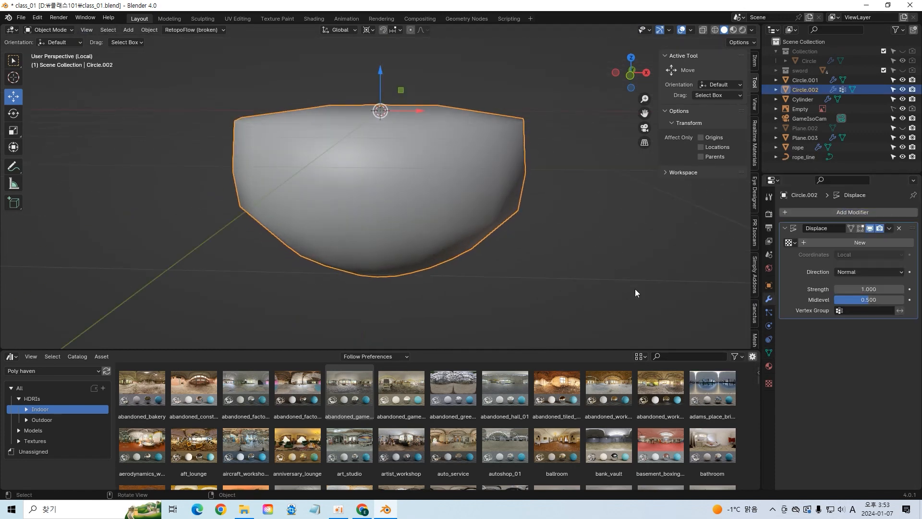
Step: Create a new texture for the Displace modifier and set its type to Clouds
click(826, 244)
click(768, 383)
click(837, 243)
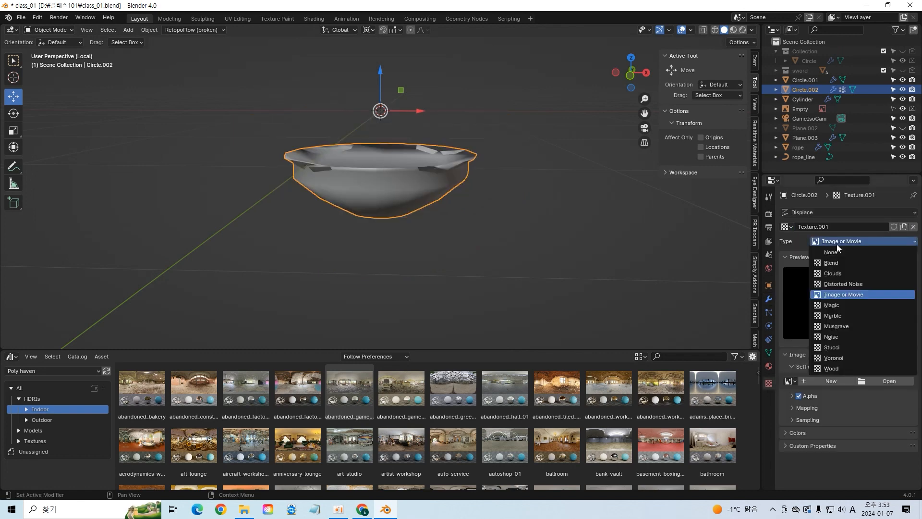
click(835, 274)
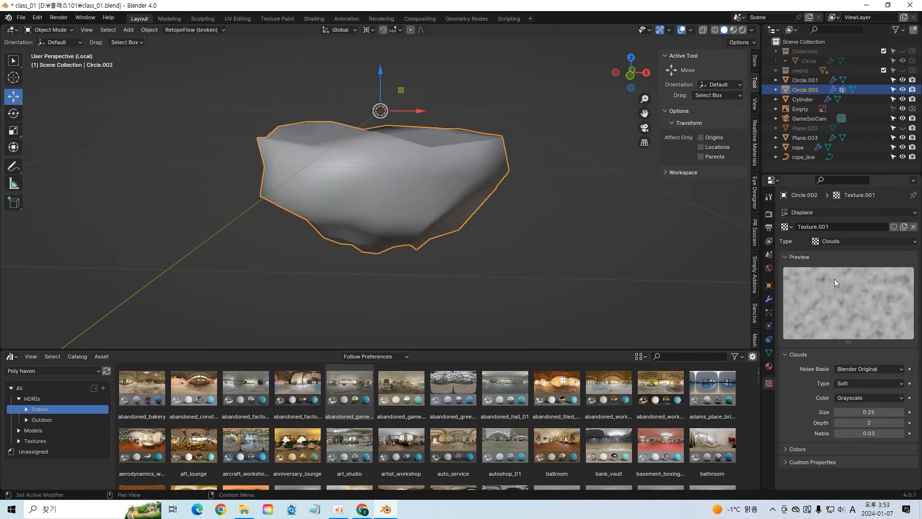
middle_drag(394, 192, 470, 259)
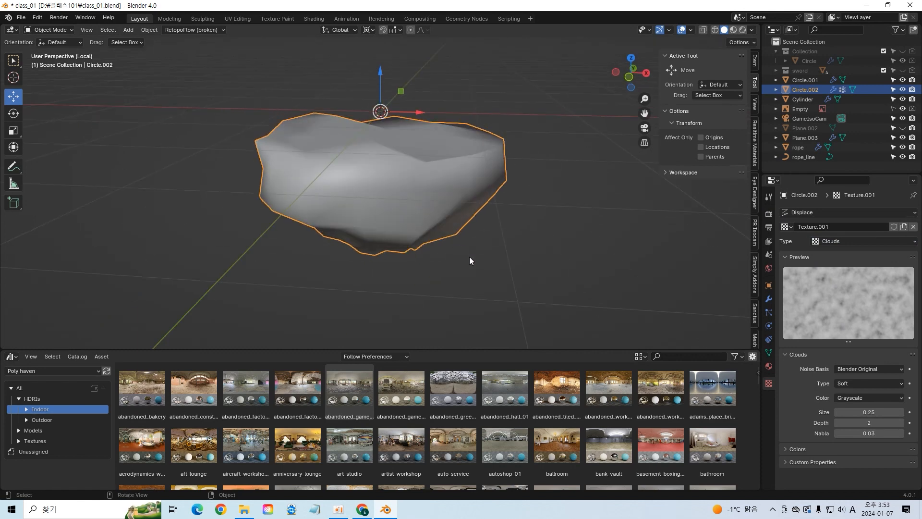
Step: Limit the Displace modifier to the top vertex group and set its direction to Z
click(769, 299)
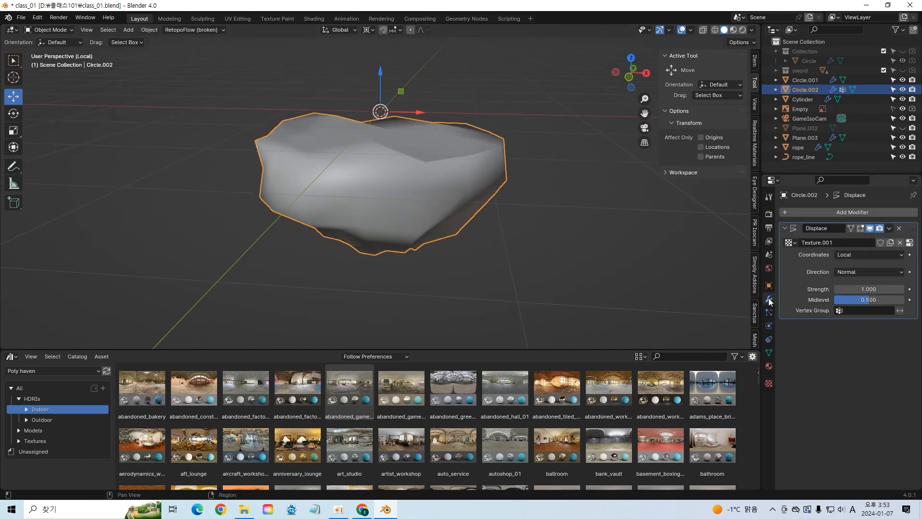
click(836, 310)
click(830, 326)
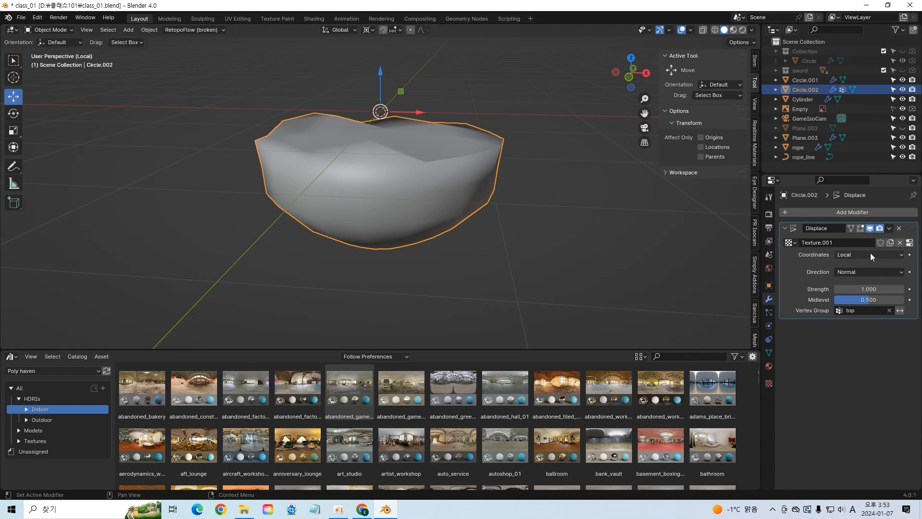
click(869, 272)
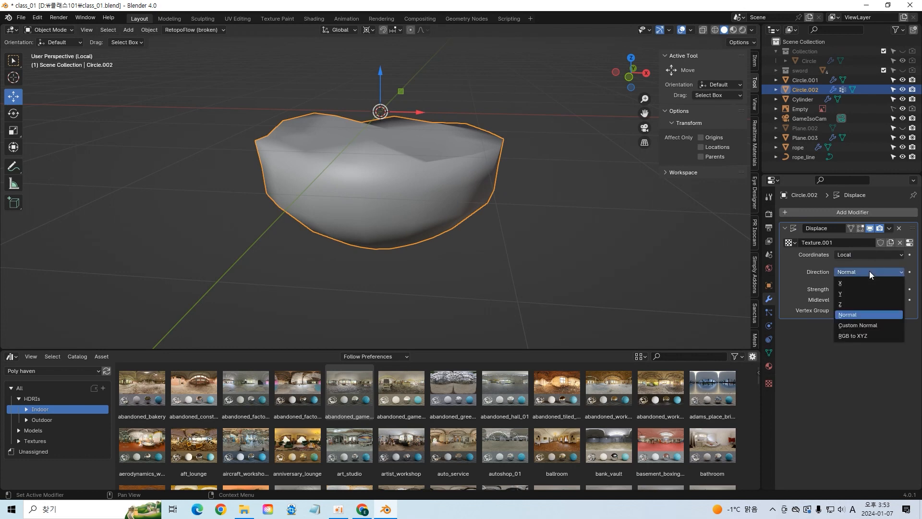
click(854, 301)
middle_drag(505, 251, 501, 224)
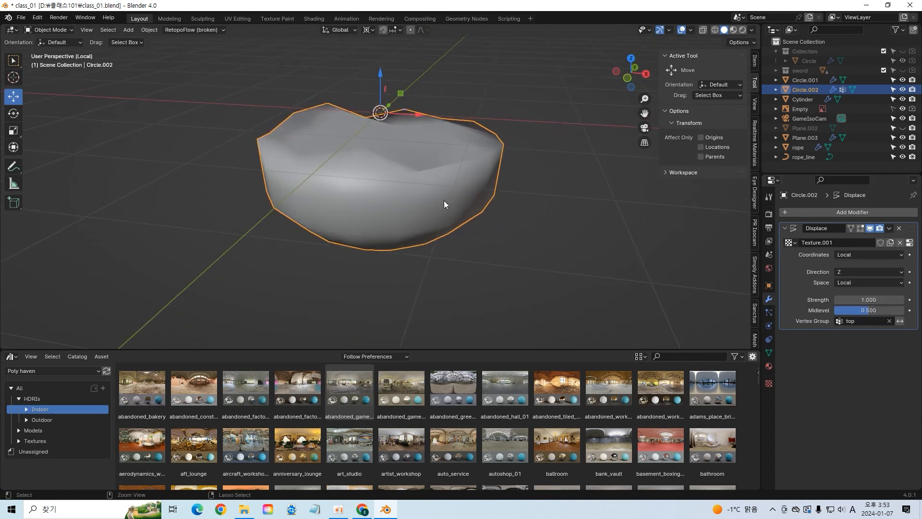
Step: Set the liquid's Displace strength to -1.6 and add a Subdivision modifier at level 2
drag(869, 299, 838, 300)
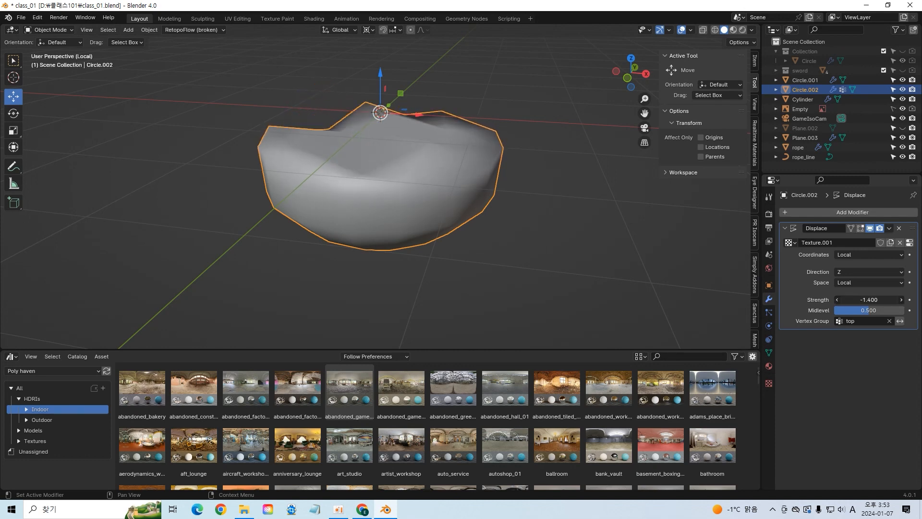
key(ctrl+2)
middle_drag(446, 210, 625, 250)
Step: Shade the wavy-topped liquid mesh smooth
right_click(432, 197)
click(431, 196)
middle_drag(546, 230, 537, 222)
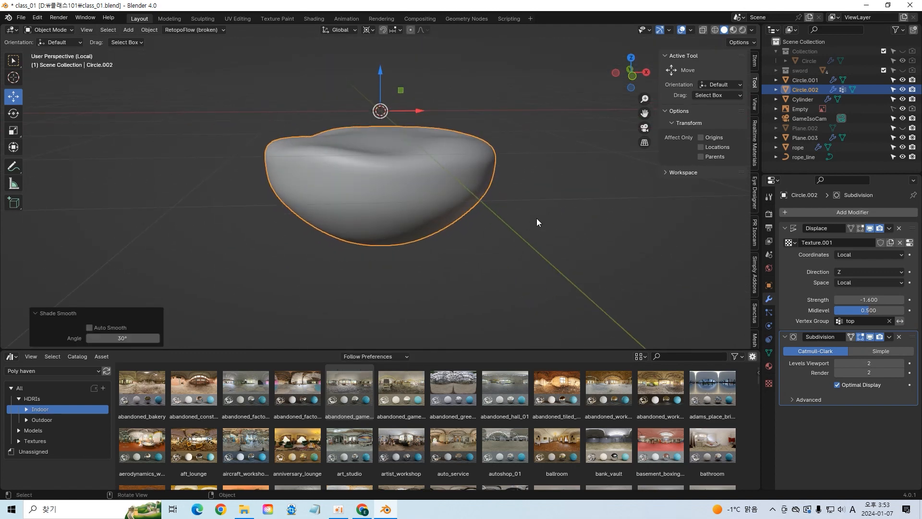
Step: Leave local view, scale the liquid to fit inside the bottle, and save the file
key(KP_Divide)
key(s)
click(489, 139)
click(494, 125)
key(ctrl+s)
middle_drag(495, 125, 502, 188)
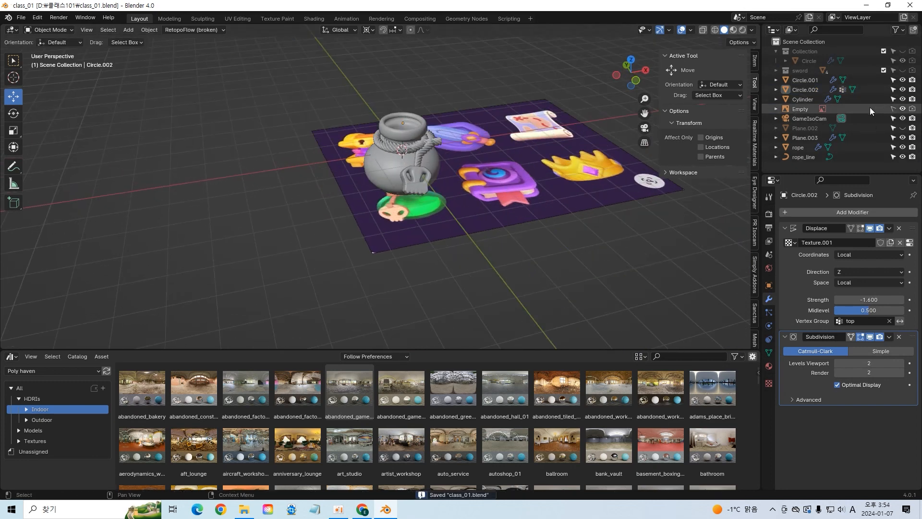
Step: Hide the Empty reference image so only the modelled potion bottle remains in view
click(902, 109)
middle_drag(552, 236, 536, 234)
key(Up)
key(KP_1)
drag(519, 247, 350, 130)
middle_drag(474, 136, 520, 154)
Step: Set the Screw distance of the rope's Screw modifier to 11.8 m
click(444, 150)
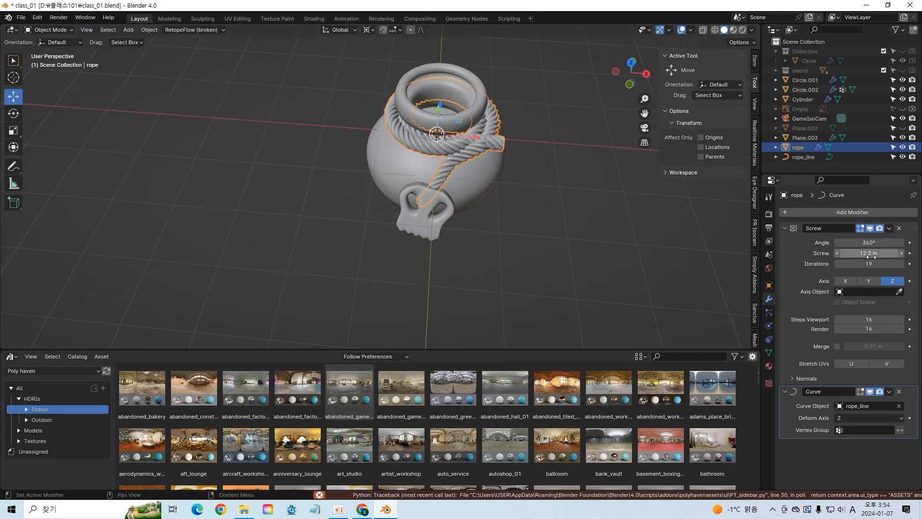
drag(871, 257, 872, 257)
click(564, 226)
middle_drag(563, 226, 596, 197)
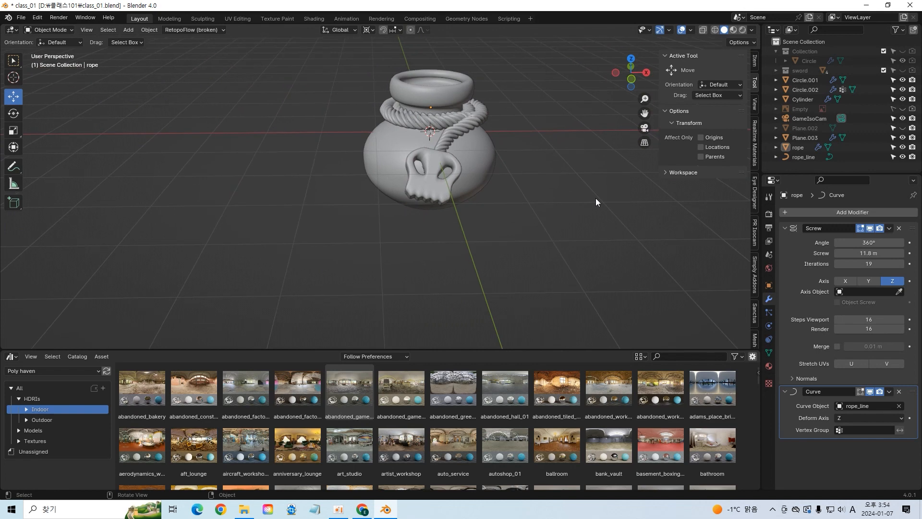
Step: Review the rope_line curve's shape and bevel settings and try a preview resolution of 13
click(798, 157)
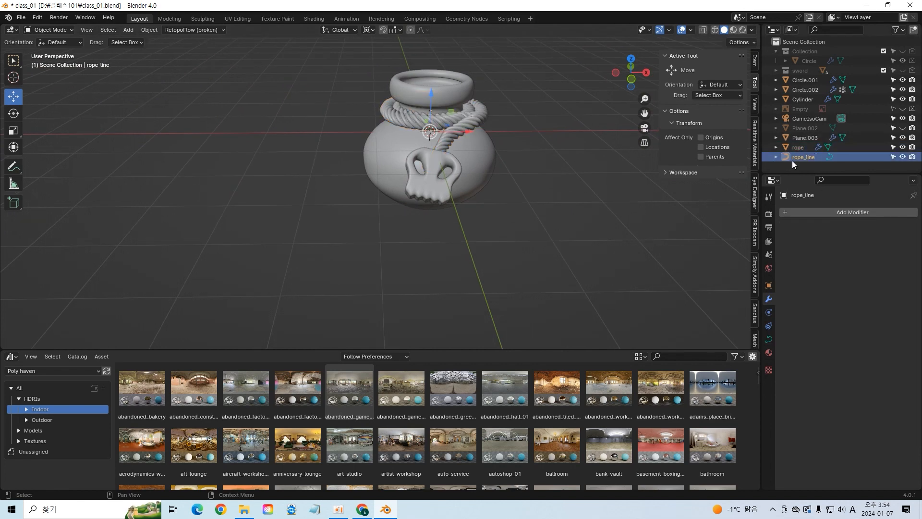
click(769, 338)
scroll(848, 356, down, 5)
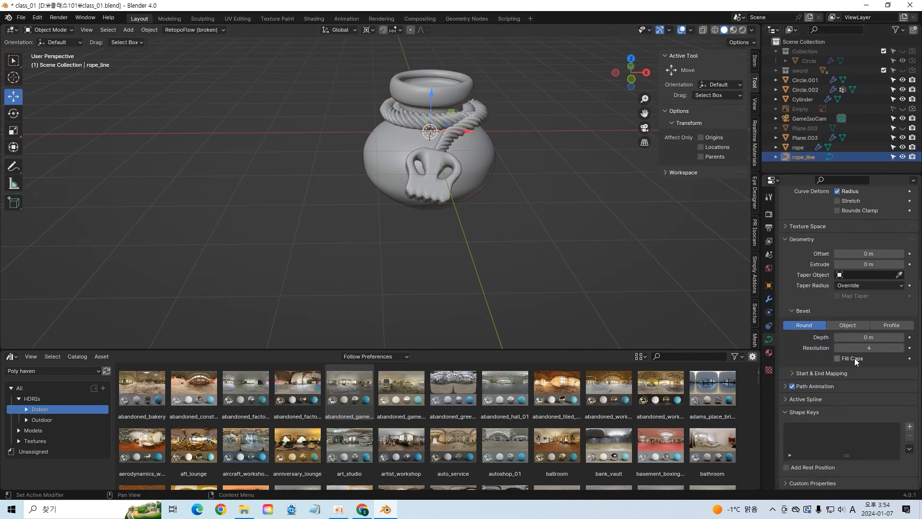
scroll(854, 355, up, 5)
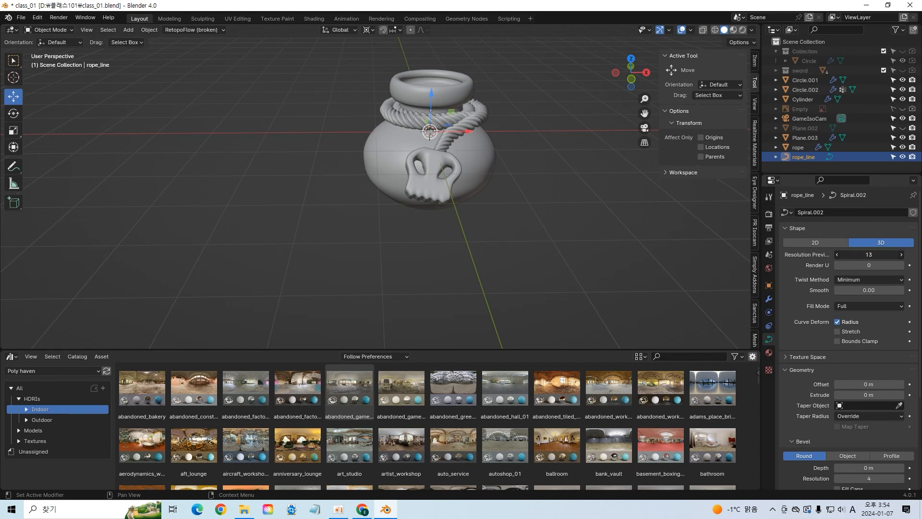
click(646, 236)
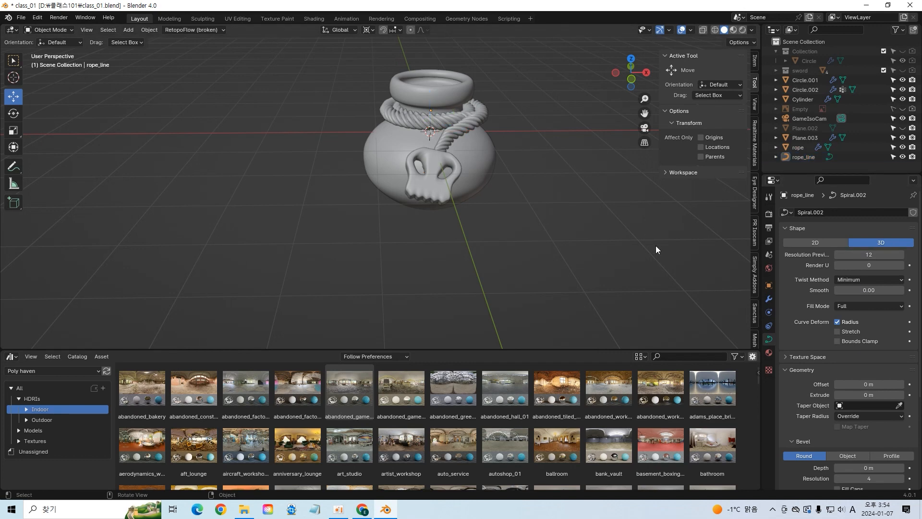
Step: Select the rope together with rope_line and shift both slightly along Z
click(446, 125)
ctrl+click(799, 156)
drag(430, 95, 429, 92)
key(KP_1)
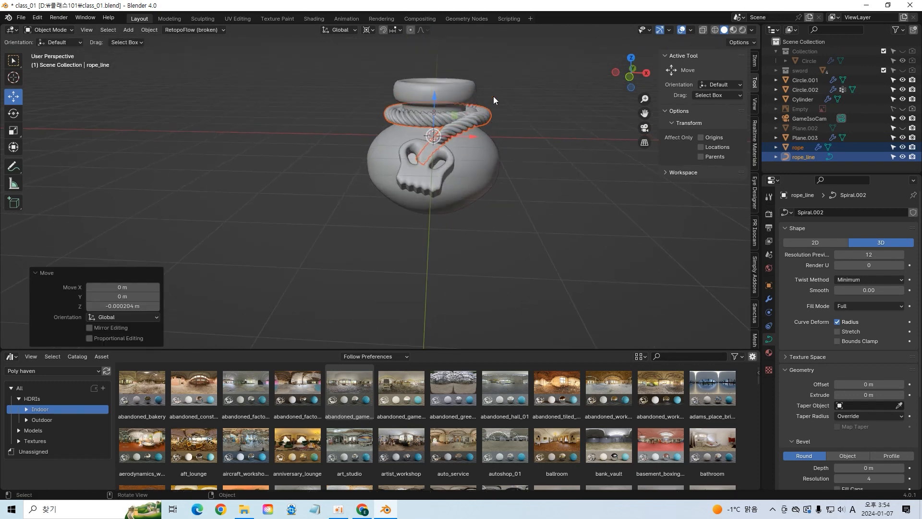
Step: Scale the rope and rope_line overall and along Z, and adjust their height on the bottle neck
key(s)
click(455, 99)
key(s)
key(z)
click(433, 76)
drag(433, 77, 434, 74)
click(546, 145)
middle_drag(546, 146, 479, 232)
Step: Move the rope along Y to centre its loops around the bottle neck
click(495, 166)
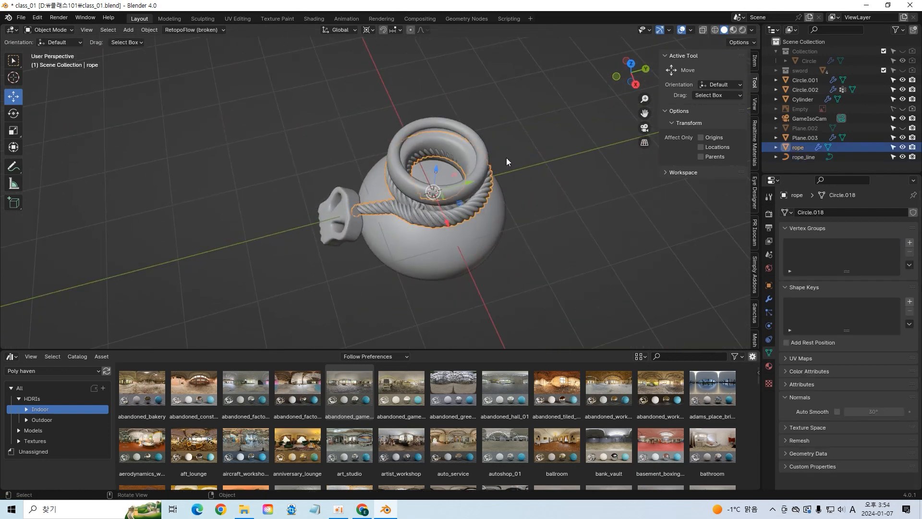
key(g)
key(y)
click(474, 180)
click(554, 204)
Step: Lower the rope slightly along Z on the bottle neck in front view
middle_drag(553, 203, 589, 208)
key(KP_1)
click(448, 120)
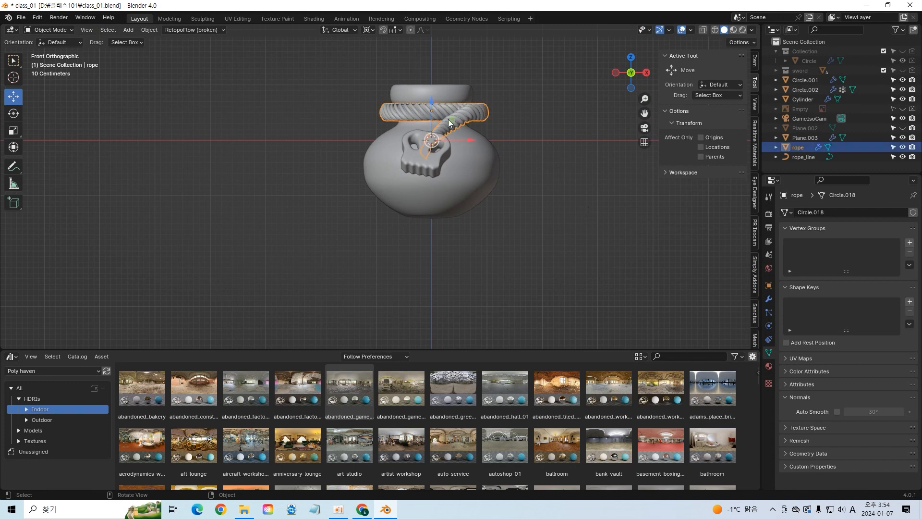
drag(431, 108, 432, 114)
click(607, 178)
Step: Rotate the skull's mesh in Edit Mode, reposition it along Y and Z at the rope's end, and save
middle_drag(607, 178, 442, 191)
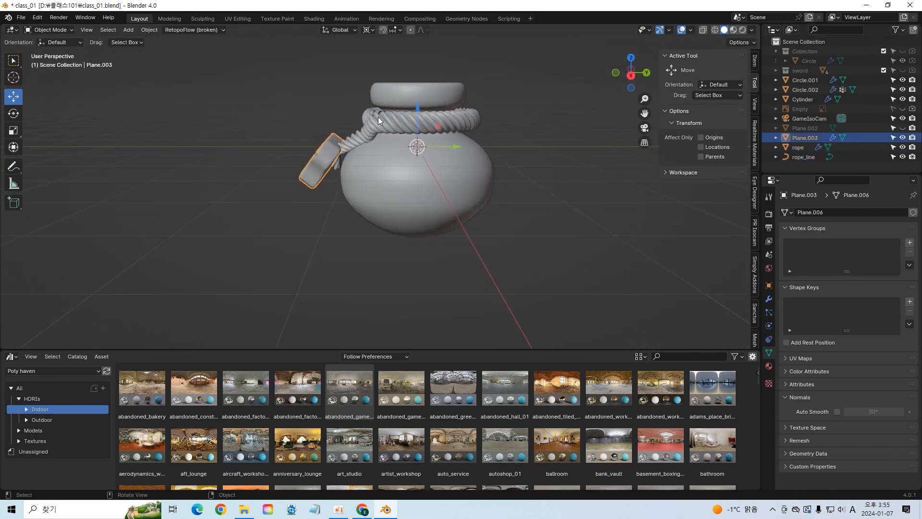
key(Tab)
key(r)
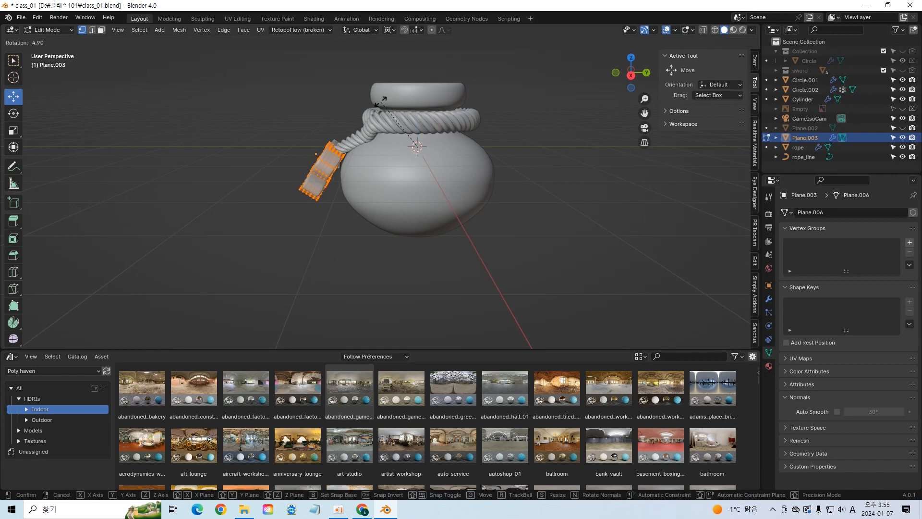
click(376, 109)
drag(458, 147, 460, 146)
drag(417, 108, 417, 102)
key(Tab)
scroll(427, 263, down, 2)
middle_drag(352, 242, 517, 257)
click(427, 263)
key(ctrl+s)
Step: Scale the skull's mesh along X in Edit Mode, return to Object Mode, and save the file
scroll(506, 266, down, 1)
scroll(516, 262, up, 3)
click(489, 177)
scroll(489, 177, down, 3)
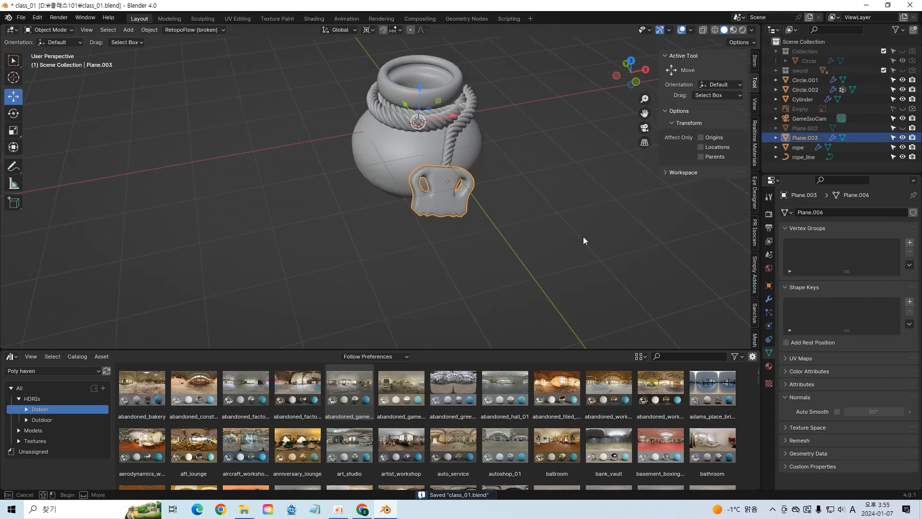
middle_drag(583, 236, 414, 204)
key(Tab)
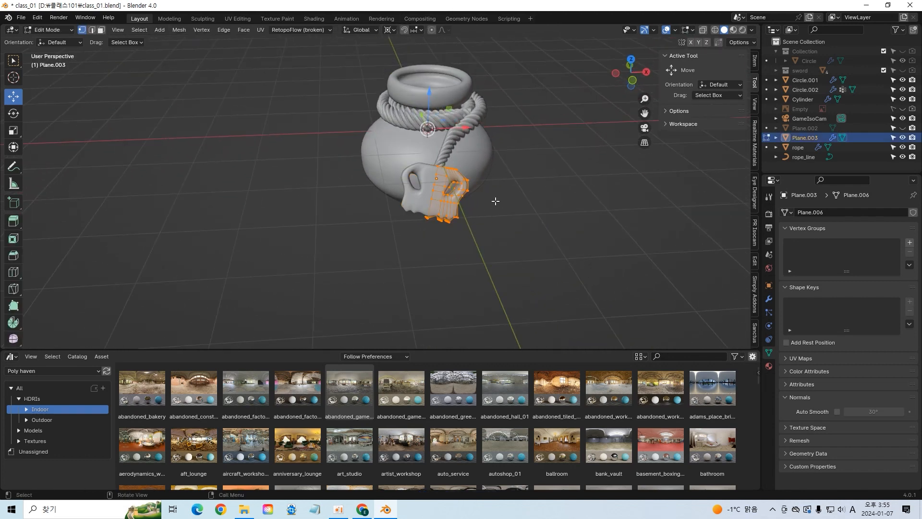
key(s)
key(x)
click(479, 197)
key(Tab)
click(499, 231)
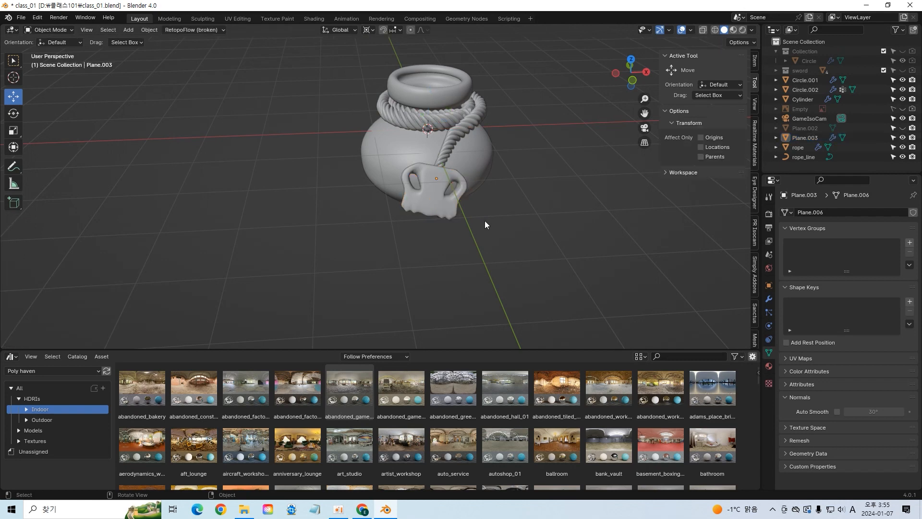
click(461, 207)
click(548, 238)
middle_drag(548, 237, 392, 178)
key(ctrl+s)
Step: Apply the Subdivision and Solidify modifiers on the bottle
click(395, 177)
key(KP_1)
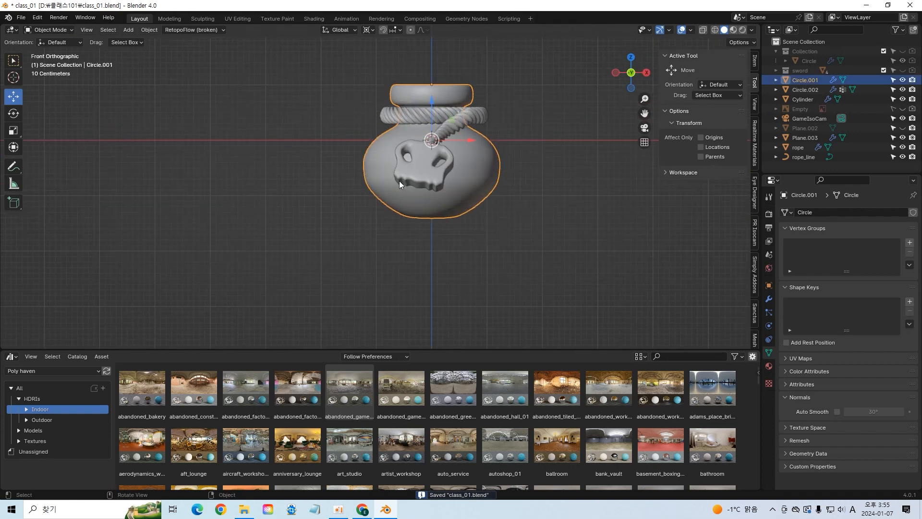
click(578, 195)
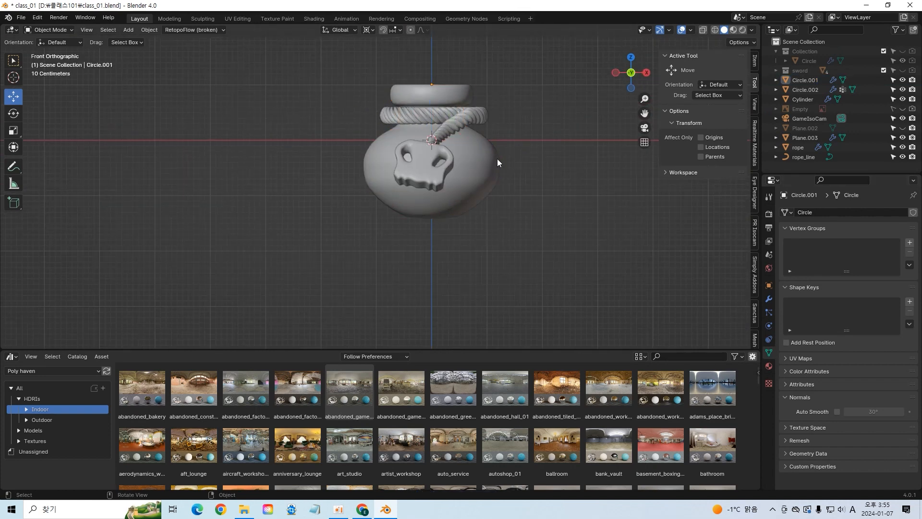
click(768, 300)
click(890, 406)
click(872, 417)
click(889, 228)
click(877, 240)
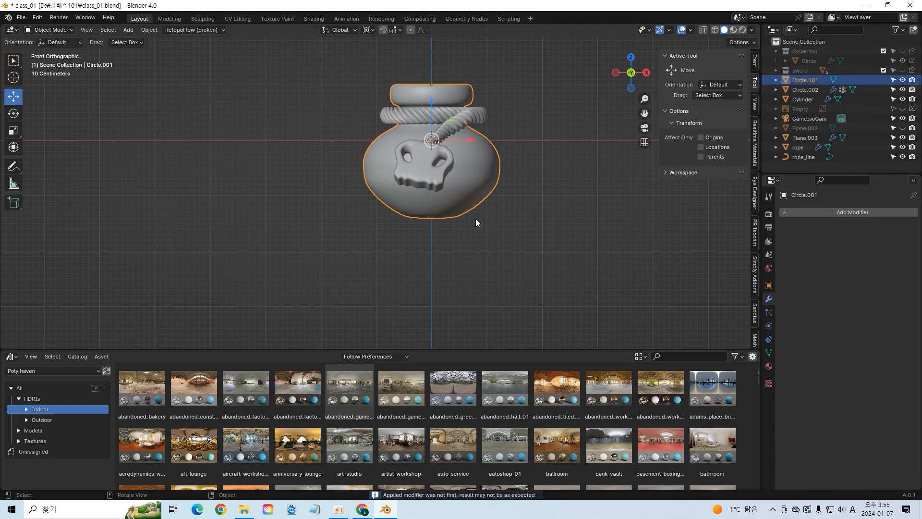
Step: Add a new Subdivision modifier at level 2 to the bottle and save the file
key(ctrl+2)
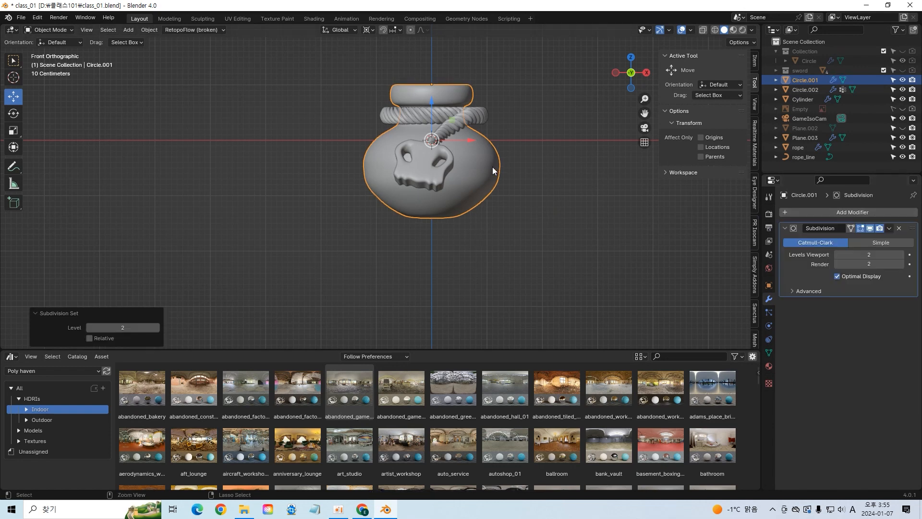
middle_drag(457, 174, 603, 174)
key(ctrl+s)
Step: Compare the bottle's dense mesh between Edit Mode and Object Mode
key(Tab)
key(Tab)
key(Tab)
key(Tab)
key(Tab)
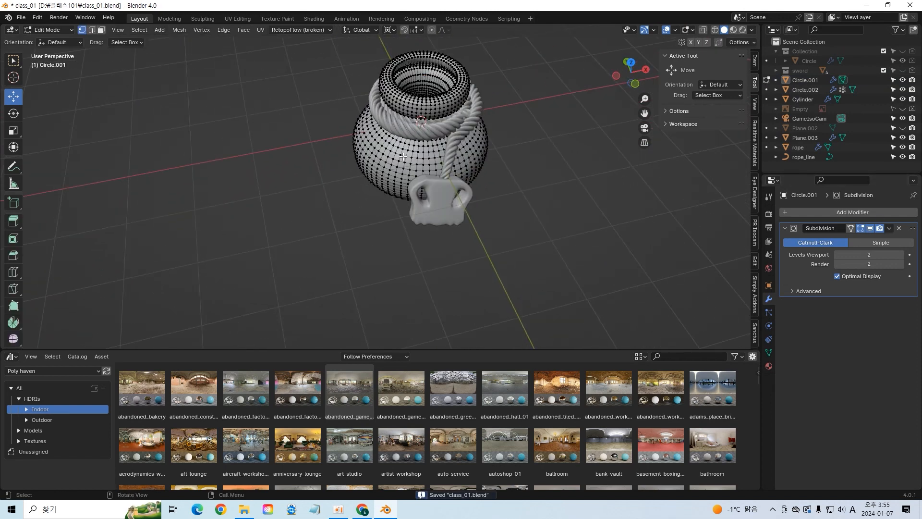
key(Tab)
key(Tab)
key(Tab)
key(Tab)
key(Tab)
key(Tab)
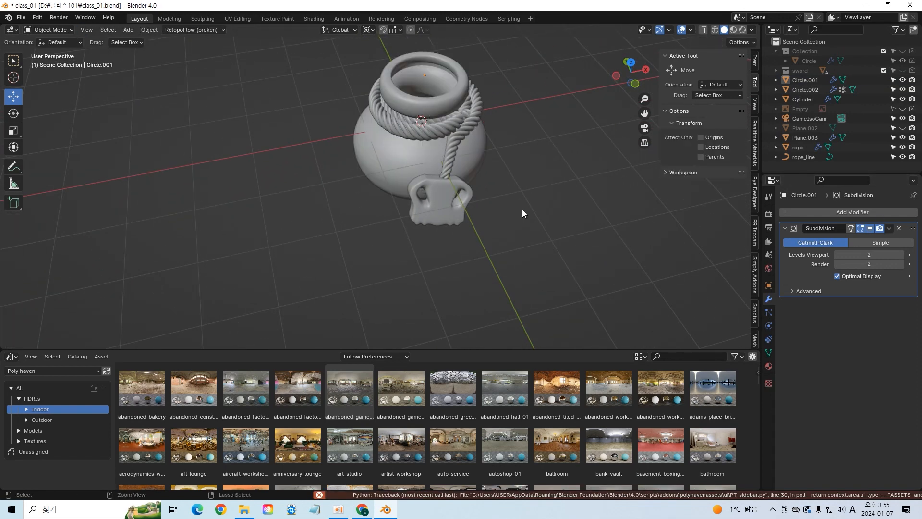
Step: Undo the bottle's new Subdivision modifier and the application of its original Solidify and Subdivision modifiers
key(ctrl+z)
key(ctrl+z)
key(ctrl+z)
key(ctrl+z)
key(ctrl+z)
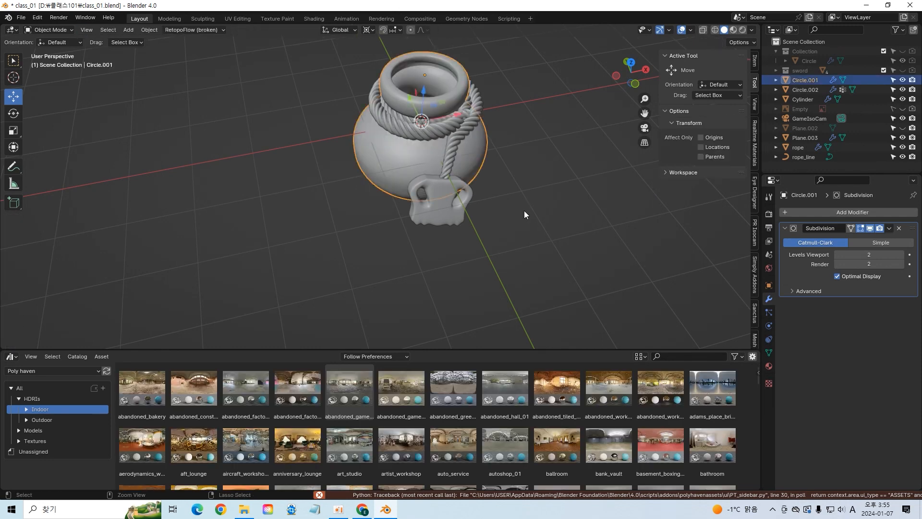
key(ctrl+z)
key(ctrl+z)
key(ctrl+z)
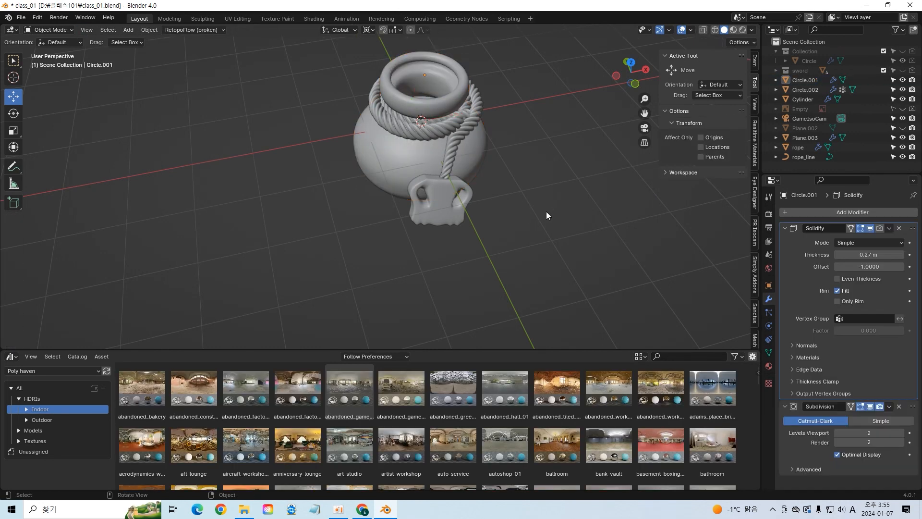
Step: Check the bottle's base mesh in Edit Mode, return to Object Mode, and save the file
middle_drag(545, 208, 447, 165)
key(Tab)
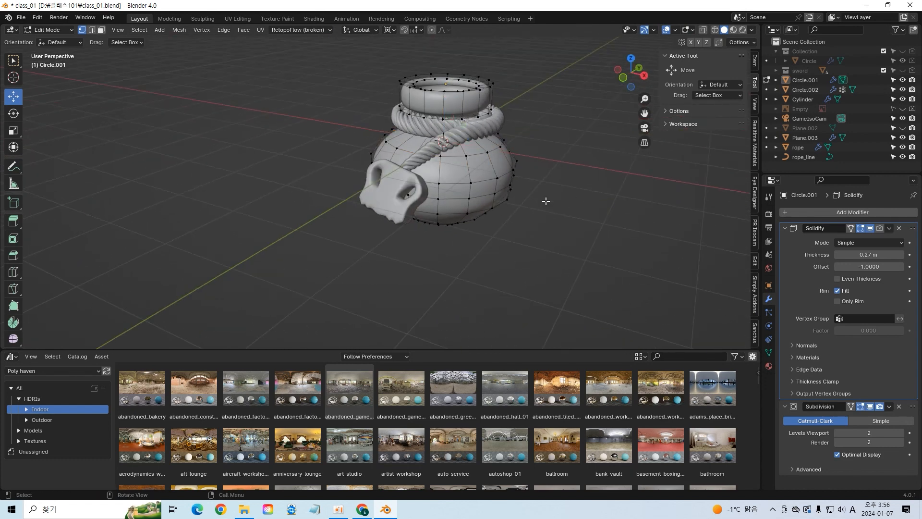
key(Tab)
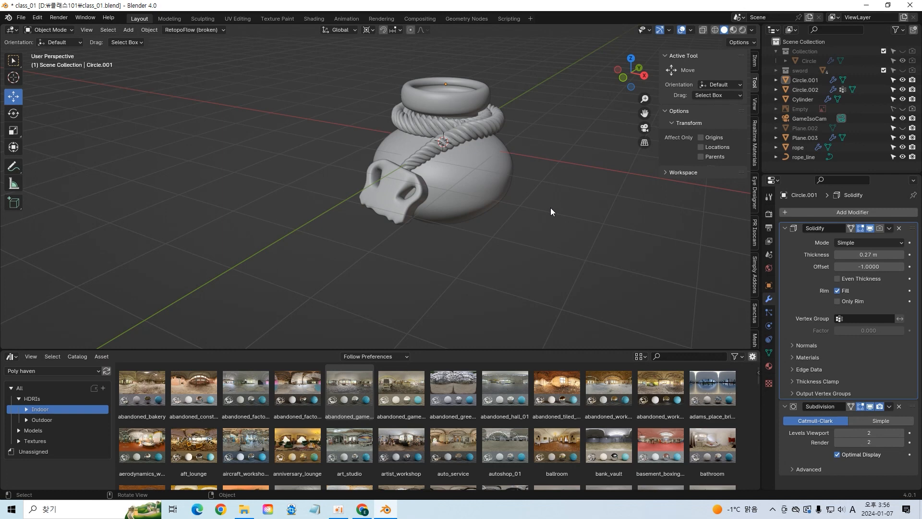
key(ctrl+s)
key(KP_1)
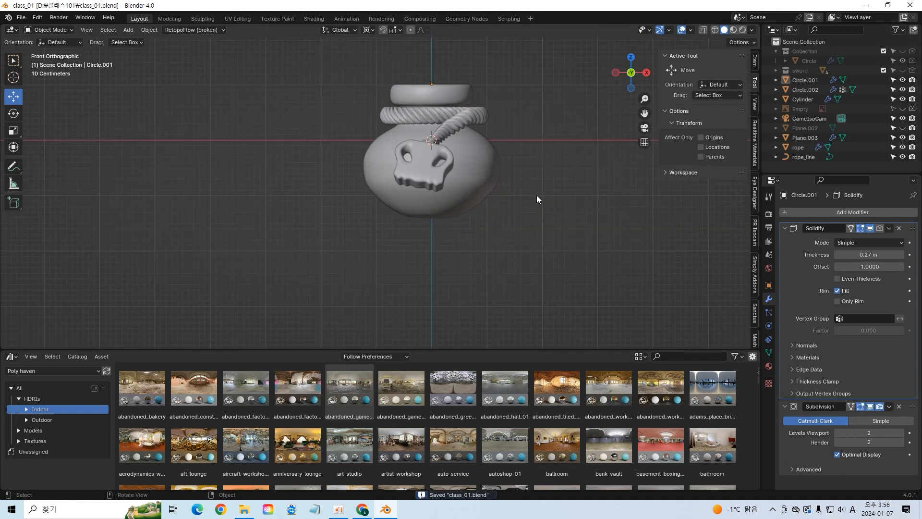
Step: Select the bottle and browse the Buildings materials in the Sanctus Library
click(489, 182)
click(563, 184)
click(754, 152)
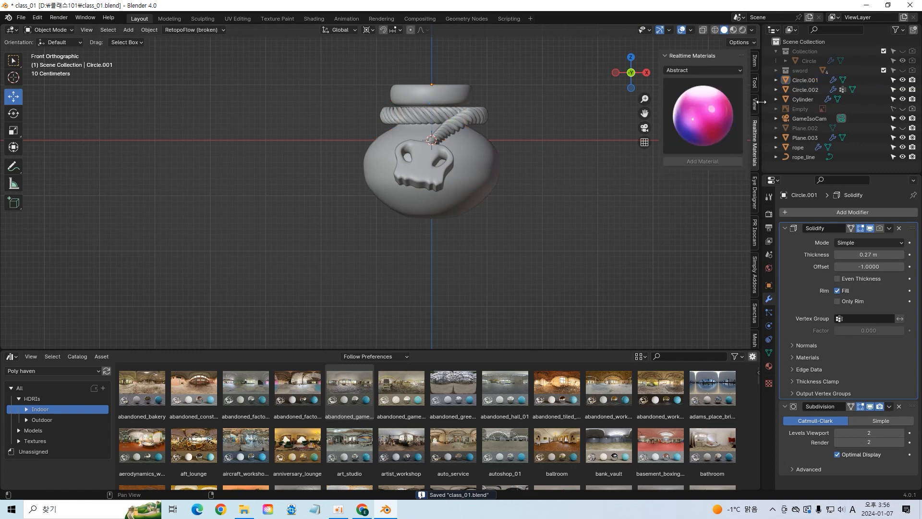
drag(754, 111, 754, 308)
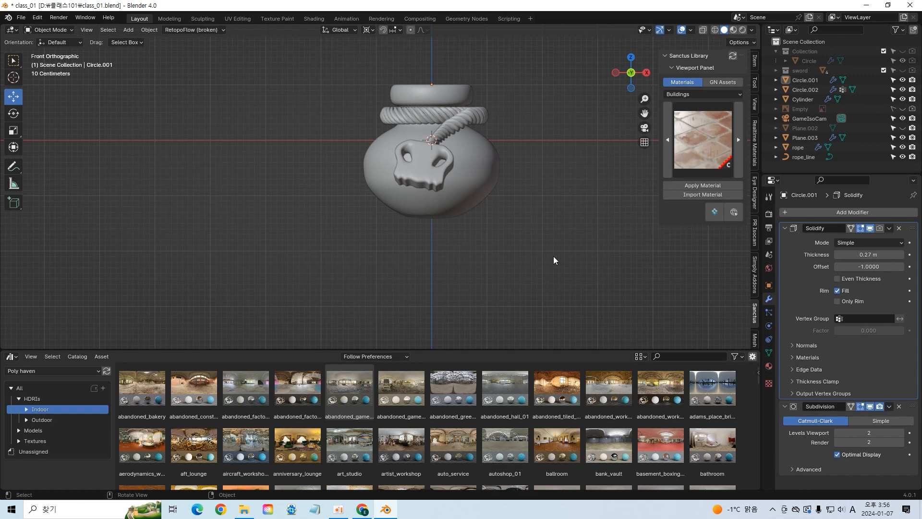
click(444, 111)
click(474, 186)
click(722, 142)
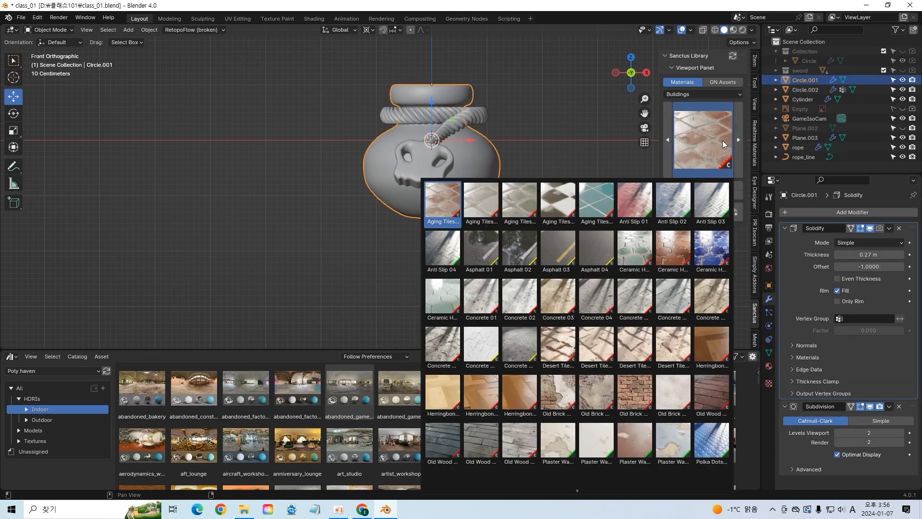
Step: Choose the Glass category in the Sanctus Library and apply the arch_glass_01 material to the bottle
click(709, 94)
click(690, 192)
click(696, 149)
click(696, 149)
click(696, 149)
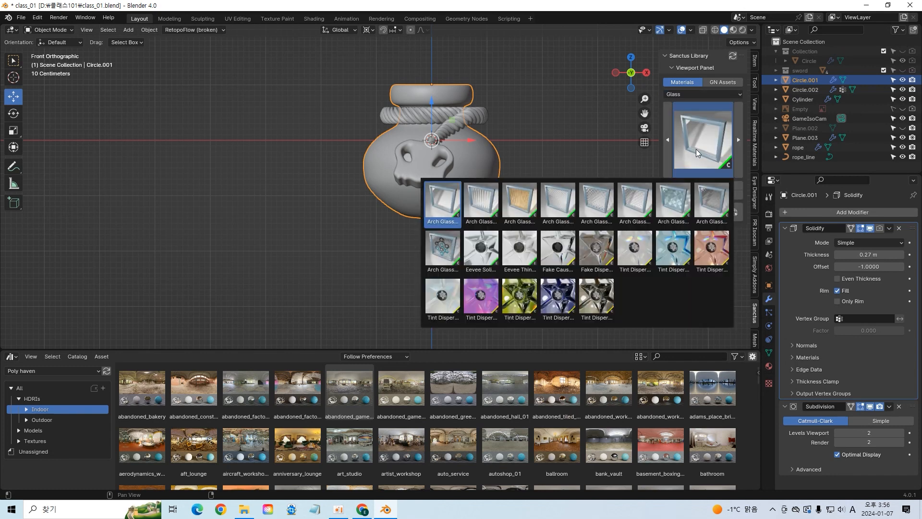
click(703, 153)
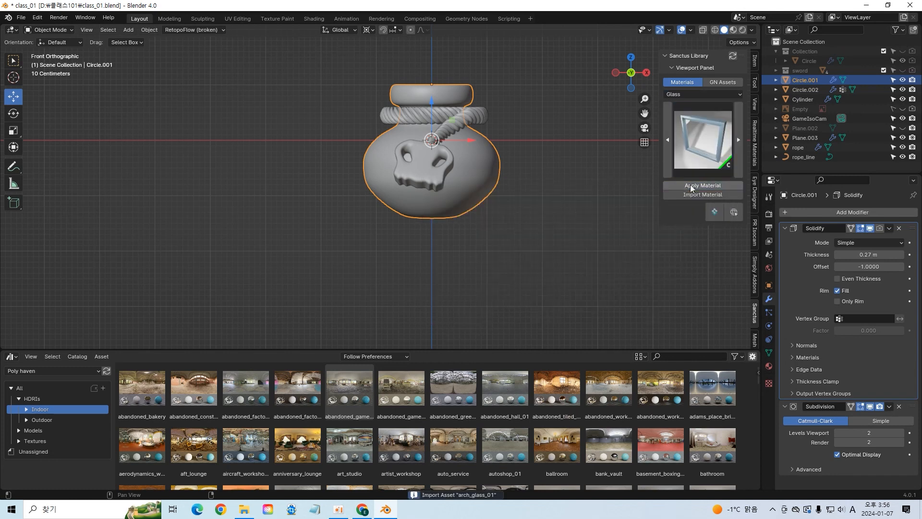
Step: Switch the viewport to Rendered shading and view the glass bottle from above
middle_drag(577, 189, 677, 107)
click(742, 30)
mouse_move(554, 160)
middle_down()
mouse_move(519, 185)
mouse_move(565, 171)
mouse_move(576, 195)
mouse_move(431, 105)
middle_up()
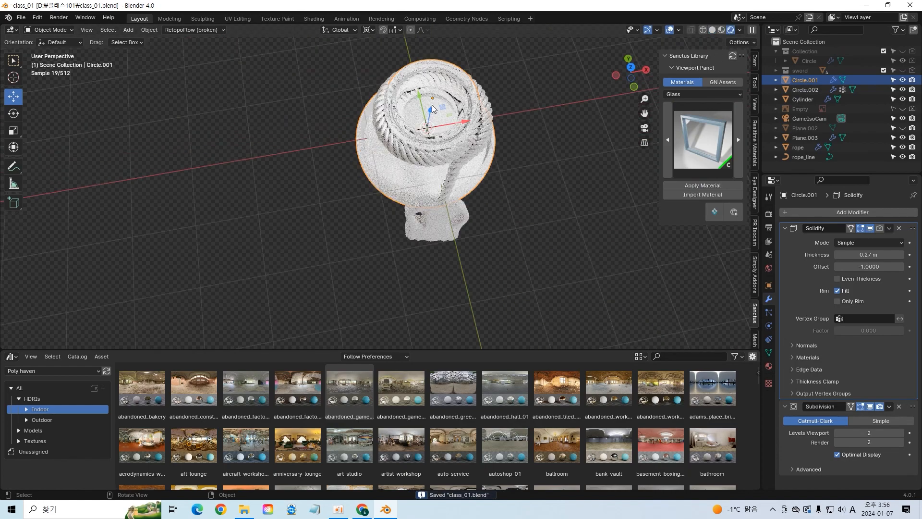
Step: Select the liquid inside the bottle and show the Materials catalog of the Sanctus asset library
click(431, 105)
click(700, 95)
click(412, 322)
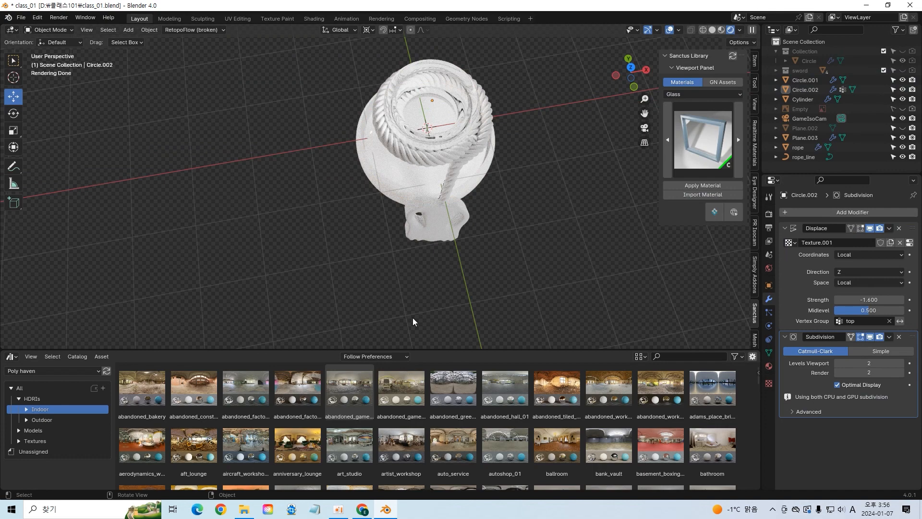
click(75, 371)
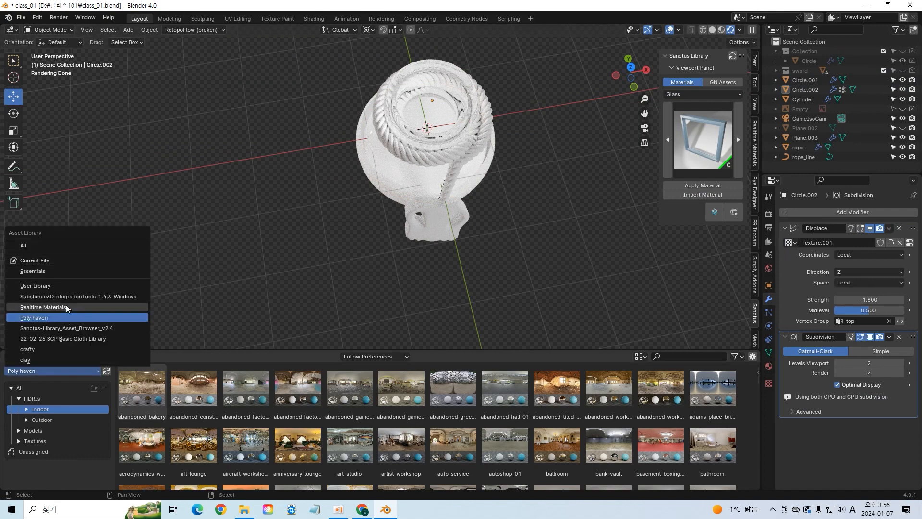
click(60, 327)
click(35, 409)
Step: Assign the iridescent_02 material to the liquid and view the bottle from the side
scroll(347, 424, down, 5)
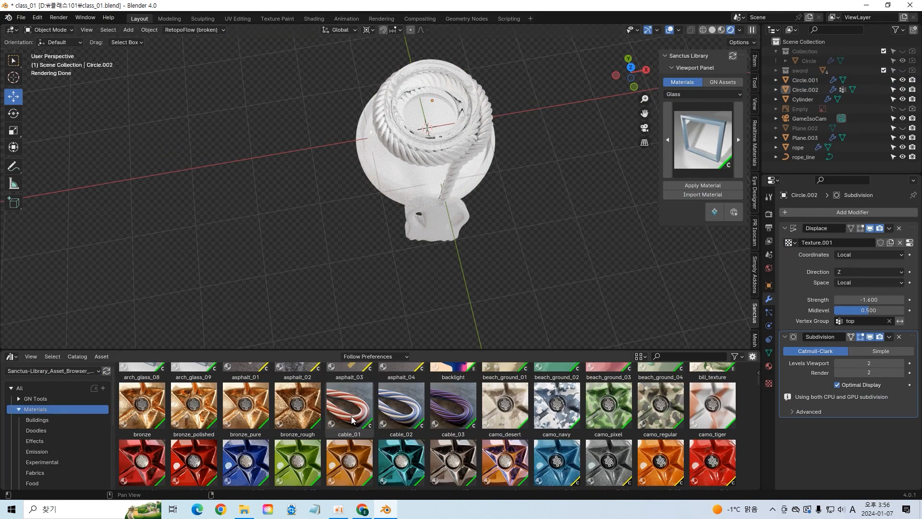
scroll(353, 416, down, 10)
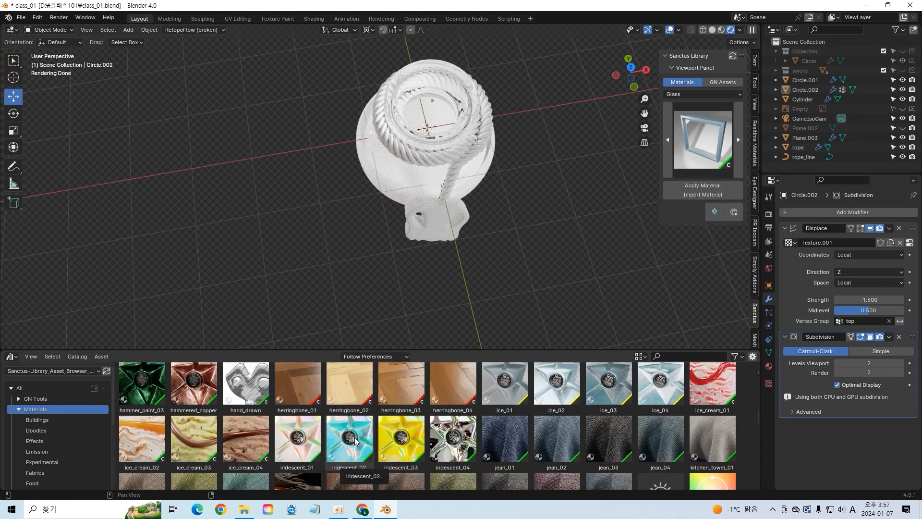
drag(349, 448, 436, 134)
middle_drag(440, 134, 558, 154)
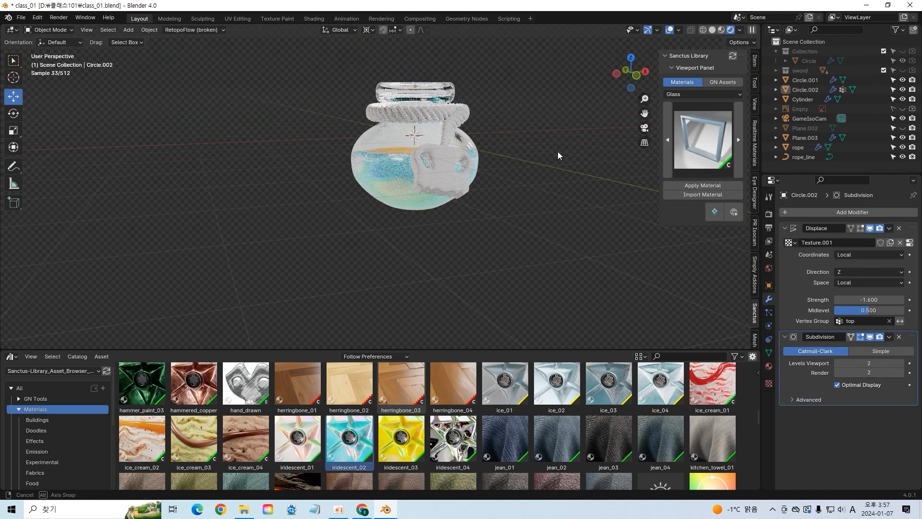
Step: Select the skull ornament and look through the Sanctus material previews for a suitable material
scroll(432, 418, up, 4)
click(445, 184)
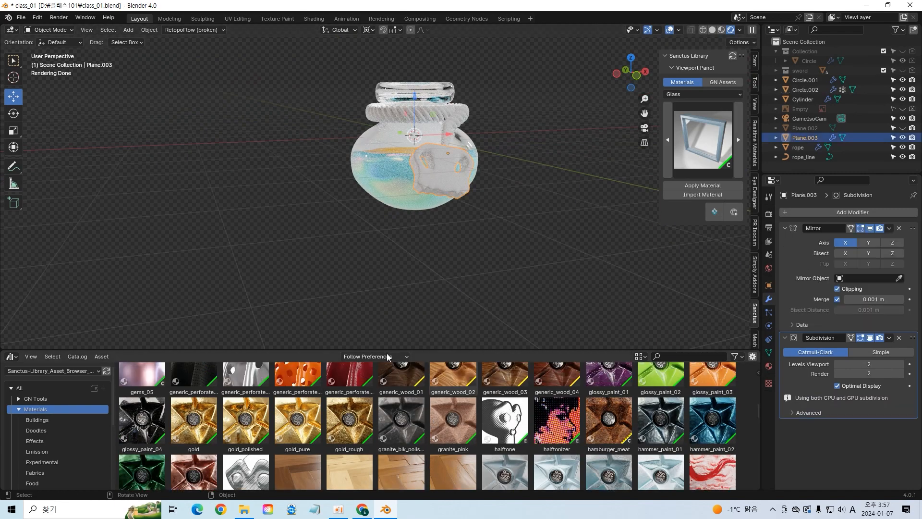
scroll(378, 386, up, 18)
scroll(377, 379, up, 20)
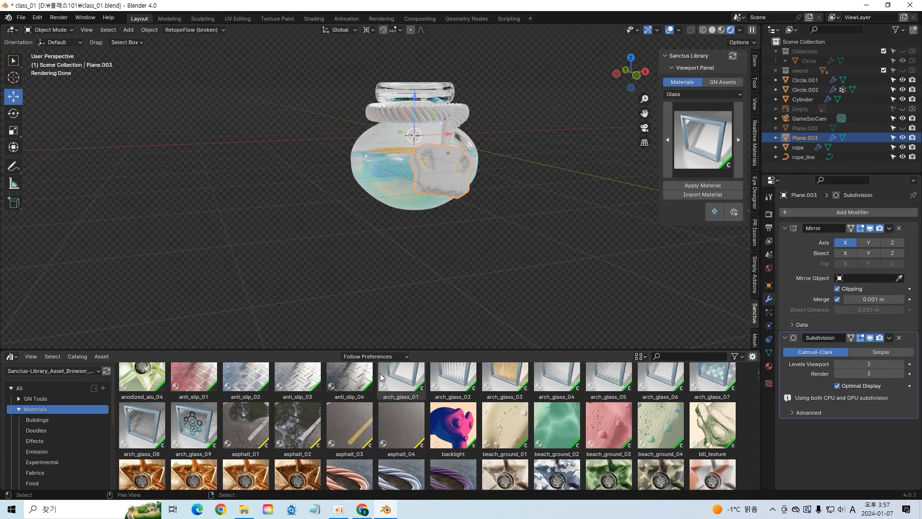
scroll(380, 373, down, 17)
scroll(383, 378, down, 20)
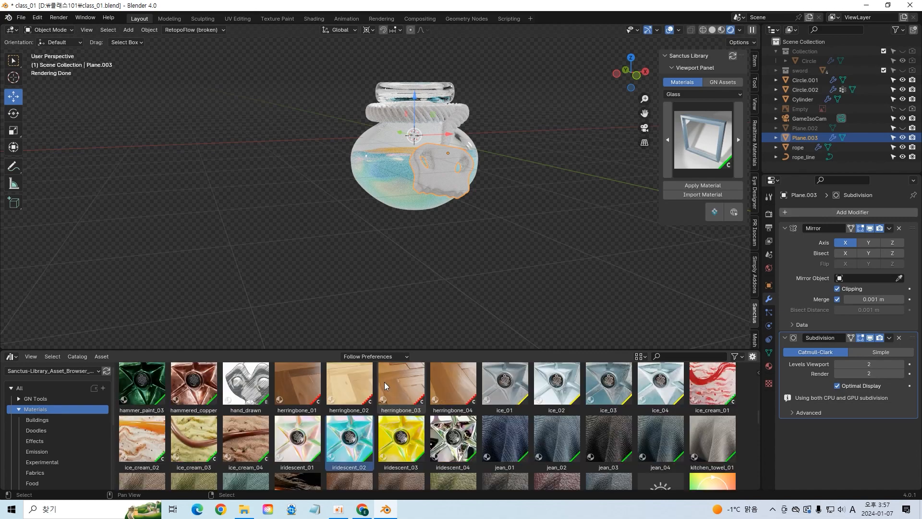
scroll(387, 382, down, 6)
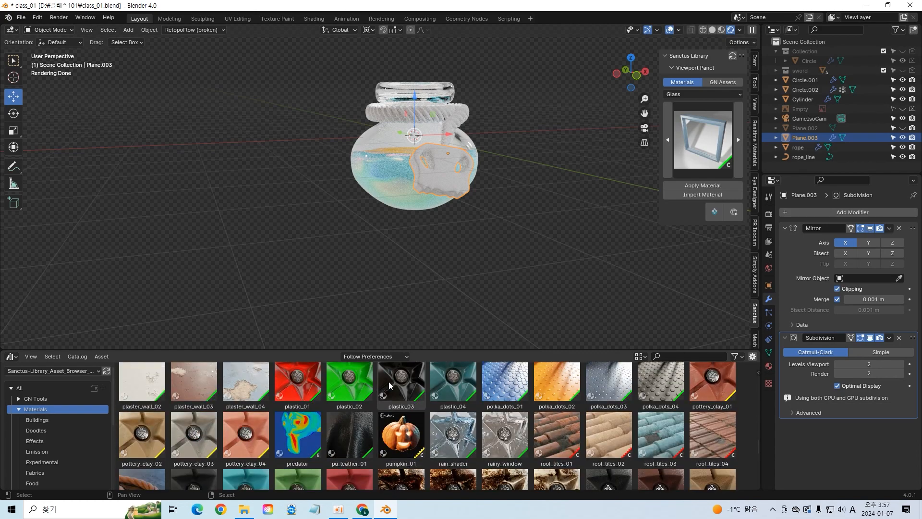
scroll(390, 383, down, 12)
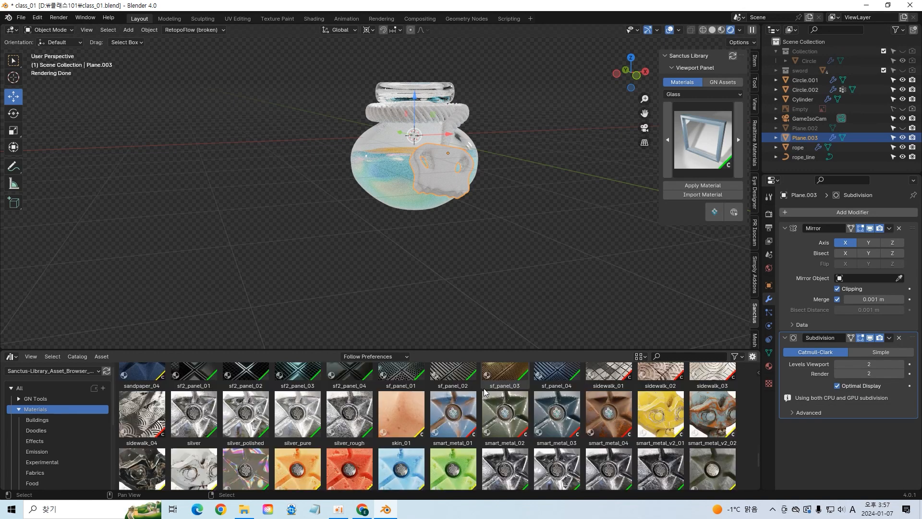
scroll(484, 391, up, 1)
Step: Choose the Wood category in the Sanctus Library and apply the generic_wood_02 material to the skull ornament
click(711, 94)
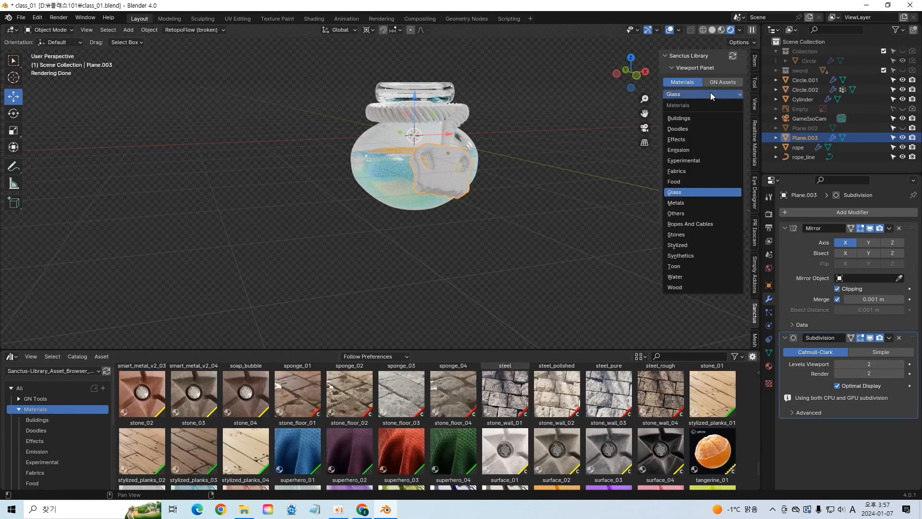
click(678, 288)
click(710, 143)
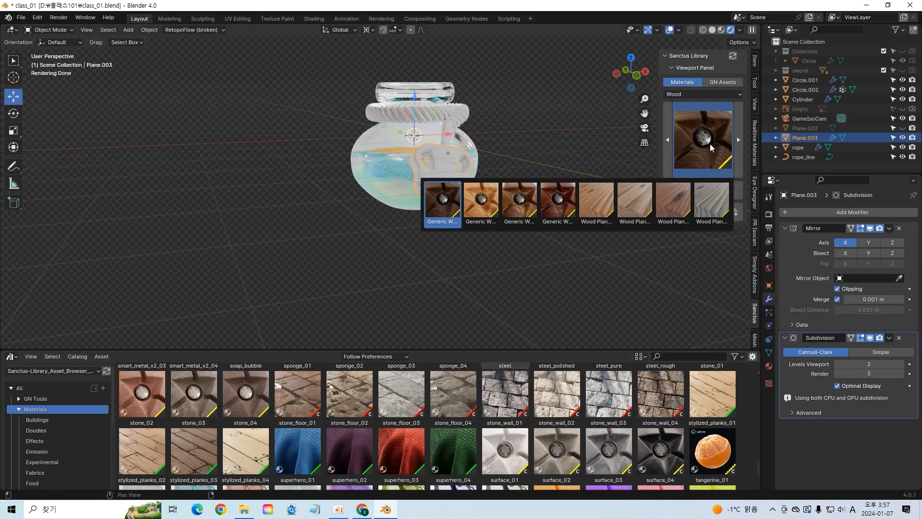
click(480, 202)
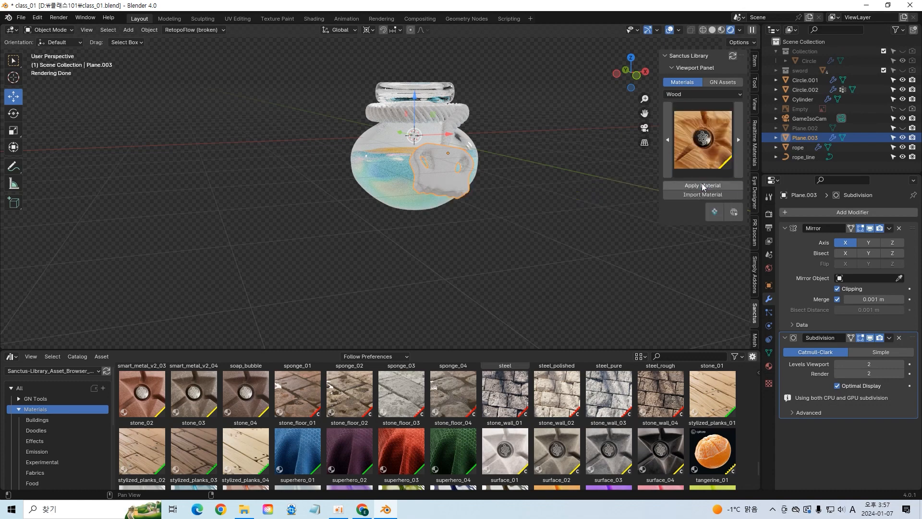
click(703, 185)
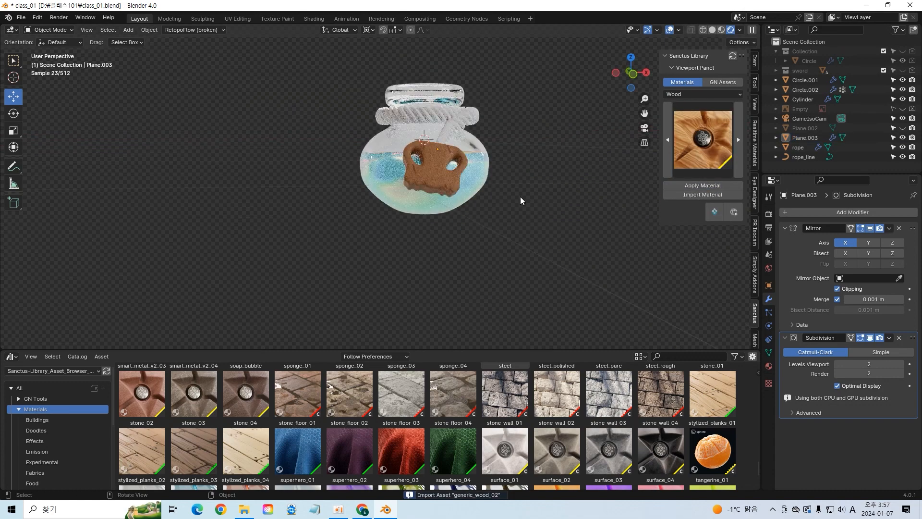
Step: Select the rope around the bottle's neck and assign the wire_rope material to it
click(456, 126)
scroll(469, 397, down, 2)
scroll(437, 408, down, 4)
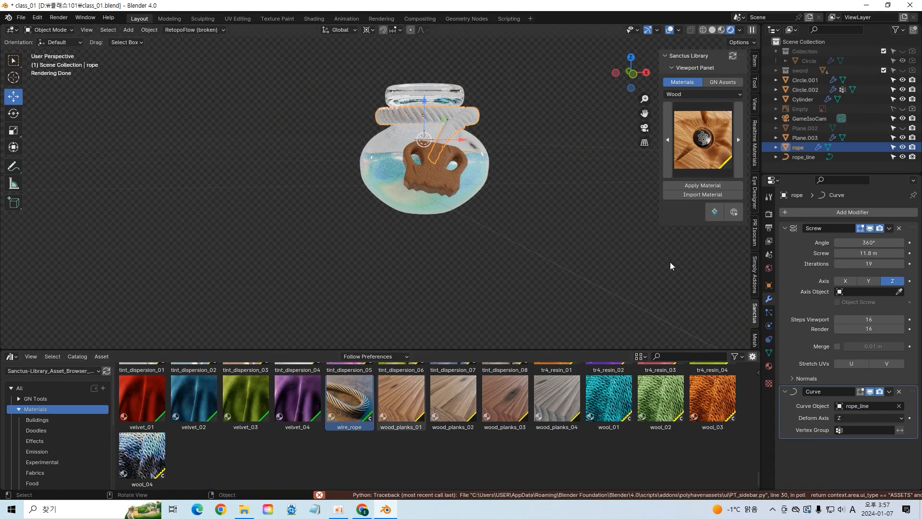
click(769, 366)
click(846, 254)
drag(355, 400, 827, 218)
click(536, 211)
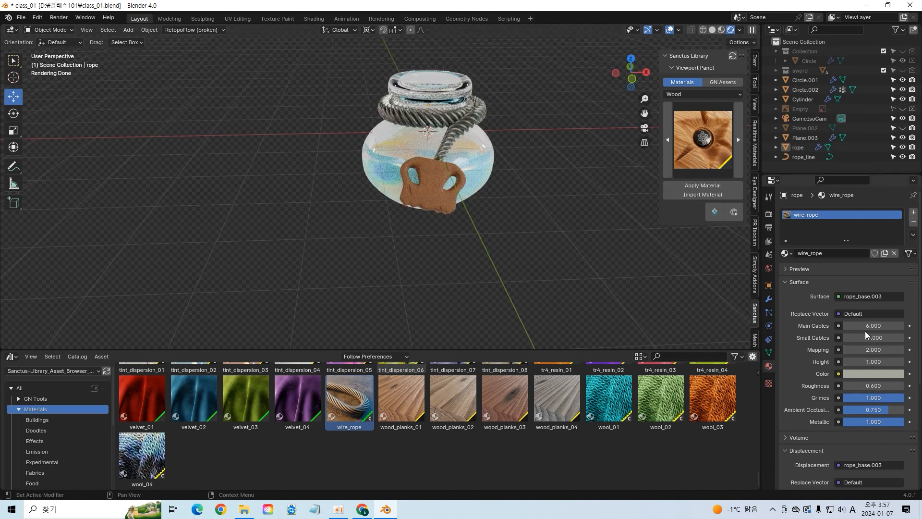
Step: Set the wire_rope material's roughness to 1.000 and its color to light orange with hue 0.075, saturation 0.841 and value 1.000
scroll(870, 346, down, 3)
drag(873, 331, 898, 331)
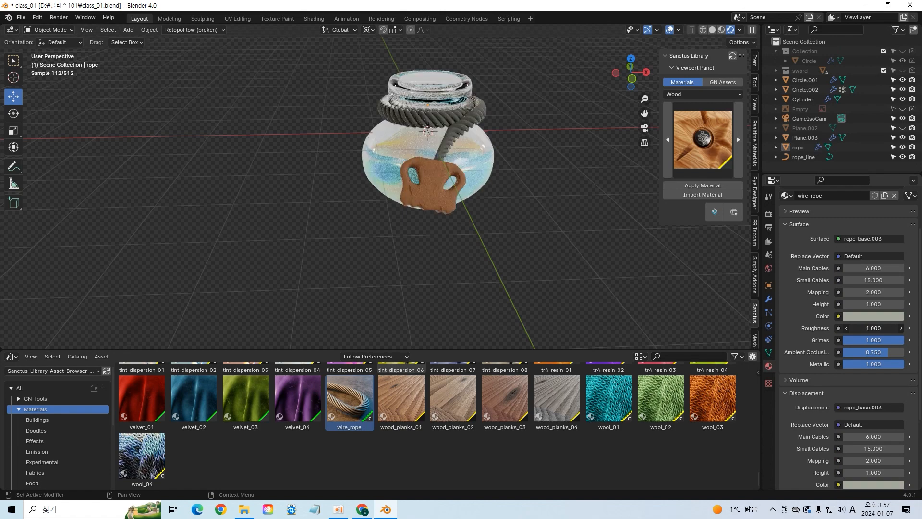
click(466, 130)
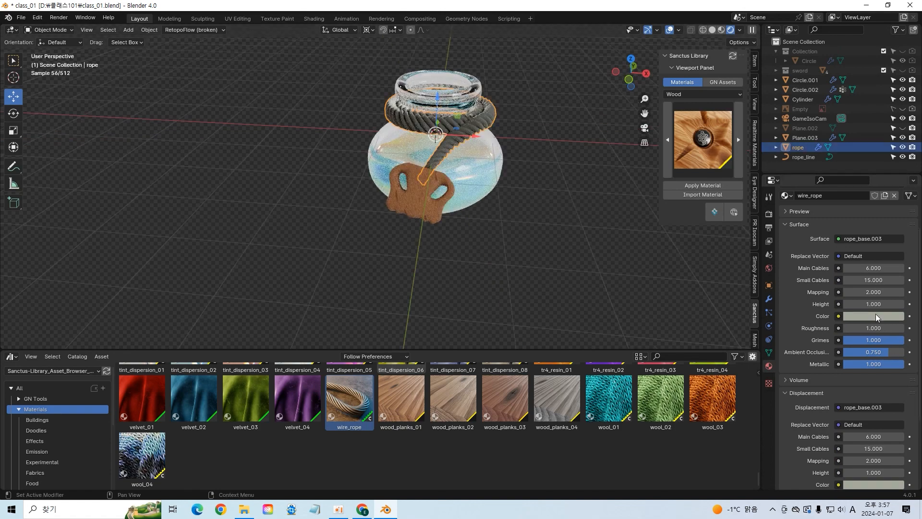
click(882, 317)
drag(896, 200, 896, 167)
mouse_move(831, 217)
mouse_down()
mouse_move(829, 240)
mouse_move(833, 227)
mouse_up()
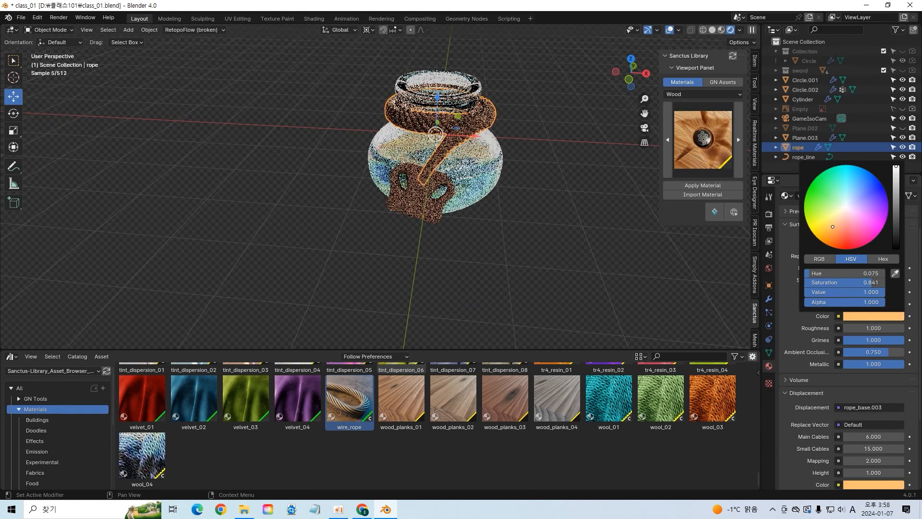
click(575, 220)
middle_drag(577, 240, 555, 215)
Step: Try the tint_dispersion_06 material on the skull ornament
click(425, 183)
scroll(481, 404, up, 3)
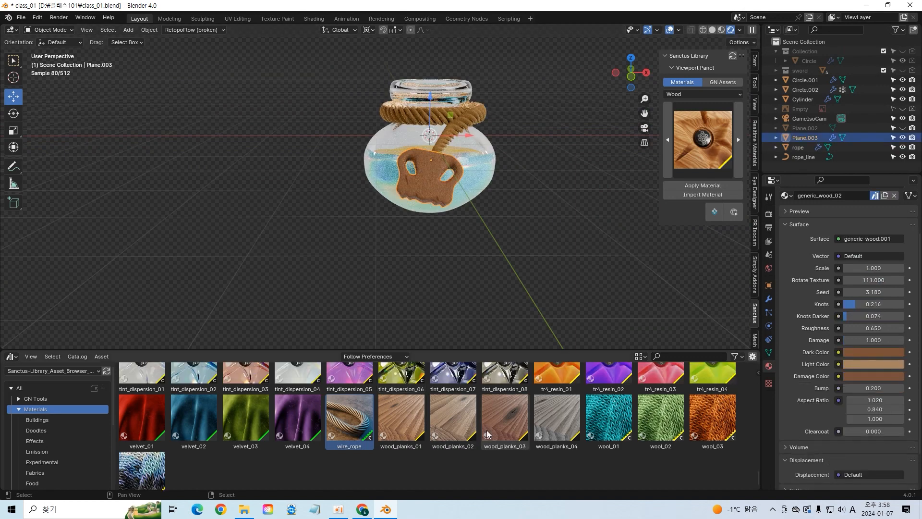
scroll(821, 292, up, 3)
drag(403, 416, 811, 216)
click(541, 254)
middle_drag(515, 224, 508, 209)
click(450, 134)
scroll(434, 394, up, 9)
Step: Undo the skull's material change back to generic_wood_02
key(ctrl+z)
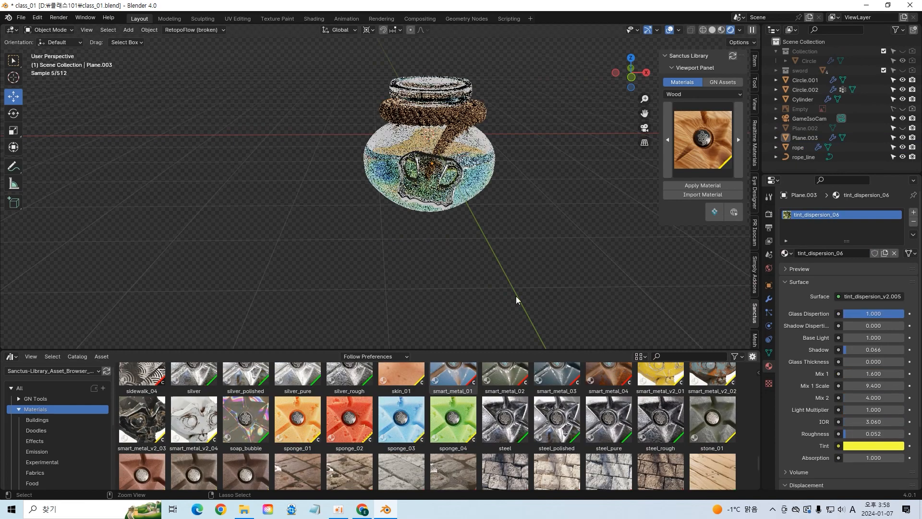
key(ctrl+z)
key(ctrl+z)
click(508, 296)
middle_drag(508, 296, 532, 233)
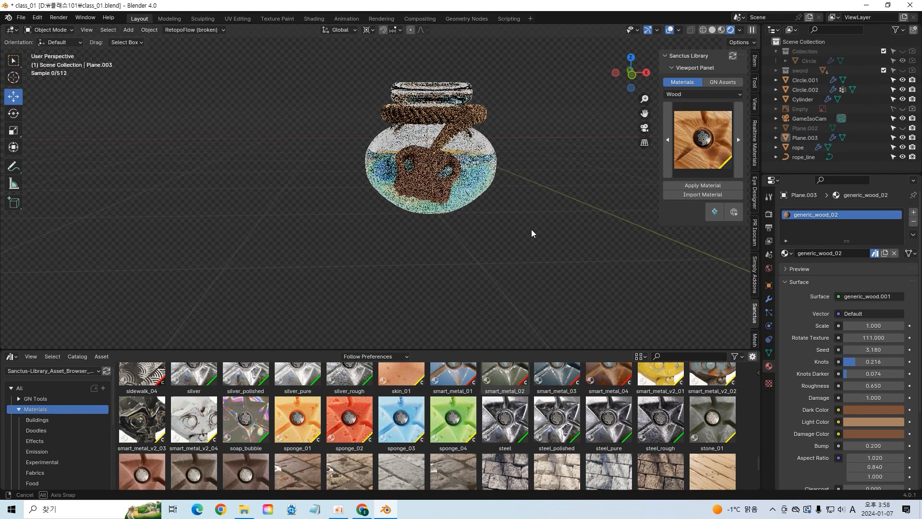
Step: Try moving the rope mesh alone along the Z axis
click(445, 129)
key(g)
key(z)
click(462, 101)
key(ctrl+z)
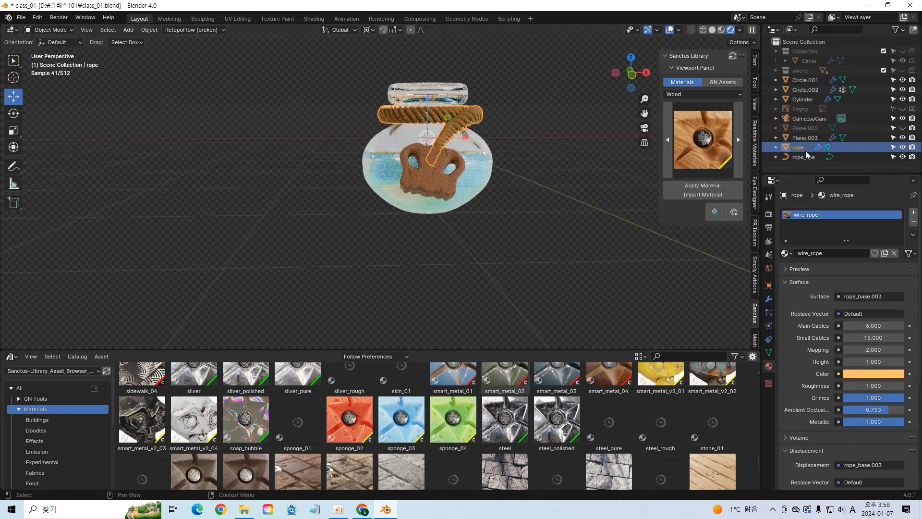
Step: Scale the rope together with its rope_line curve to 1.137 along Z and reposition both vertically
shift+click(807, 156)
key(s)
key(z)
click(436, 62)
key(g)
key(z)
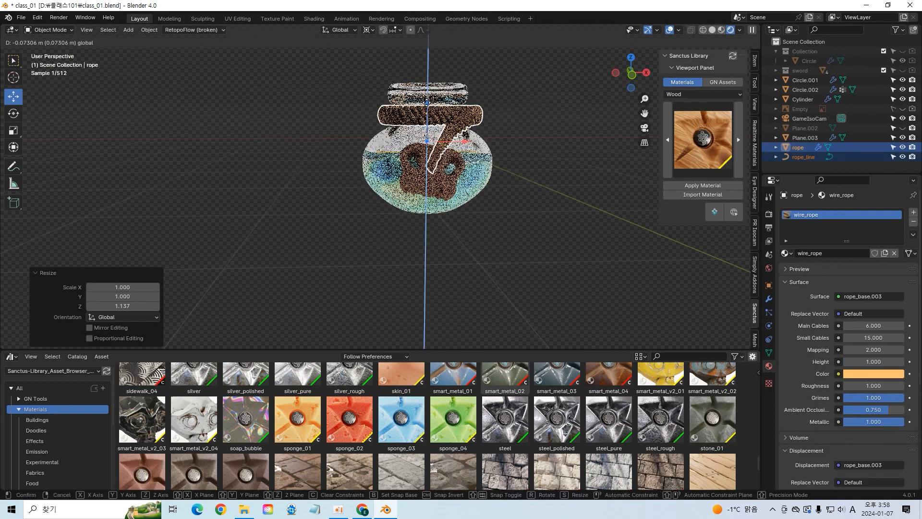
click(465, 135)
Step: Enlarge the rope and its curve uniformly around the bottle's neck and adjust their height
key(s)
click(492, 113)
key(g)
key(z)
click(493, 126)
Step: Deselect the rope, check the bottle from above and save the file
click(529, 185)
middle_drag(529, 185, 456, 210)
key(ctrl+s)
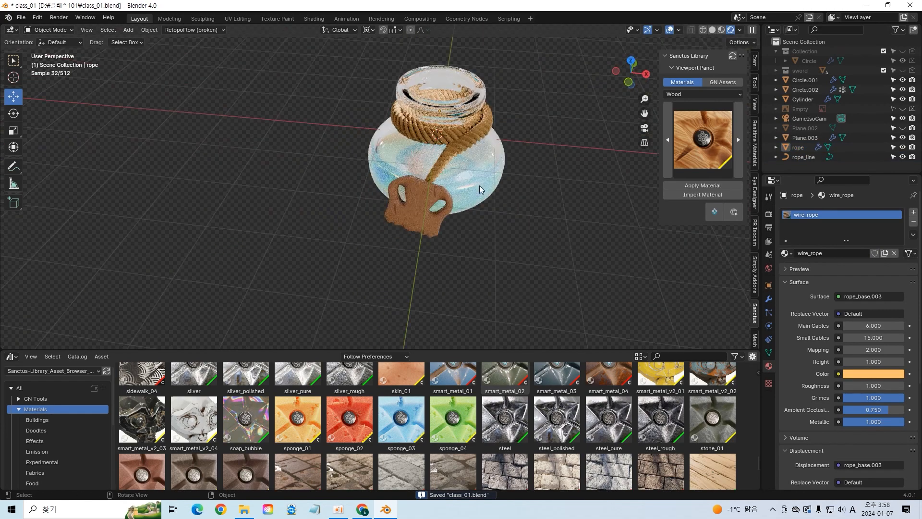
Step: Select the liquid and change its iridescent material's color to a more saturated, darker tone
click(479, 188)
click(871, 373)
drag(853, 260, 822, 268)
drag(896, 226, 896, 284)
middle_drag(663, 211, 405, 143)
click(425, 165)
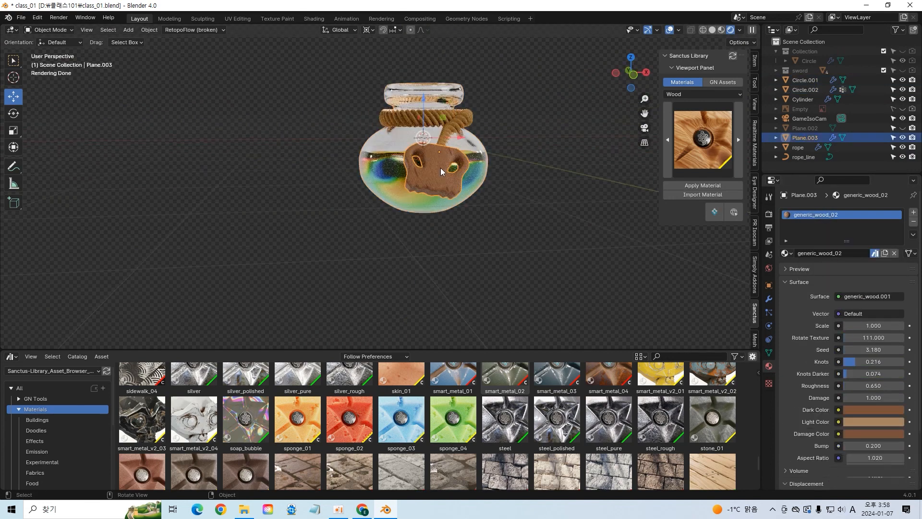
scroll(322, 422, up, 2)
scroll(338, 409, up, 3)
middle_drag(433, 230, 439, 229)
click(464, 238)
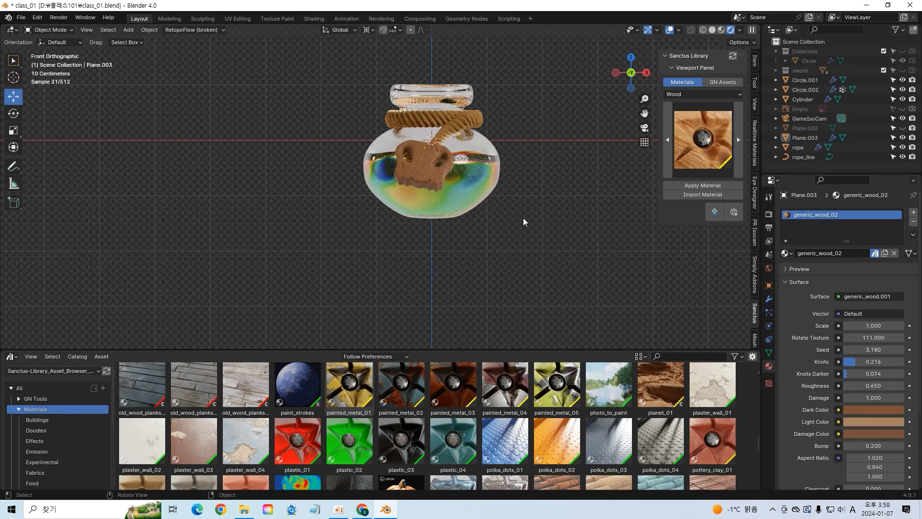
Step: Frame the bottle in the GameIsoCam camera view with an orthographic scale of 4.523 and a lower viewing angle
click(644, 128)
drag(645, 112, 643, 0)
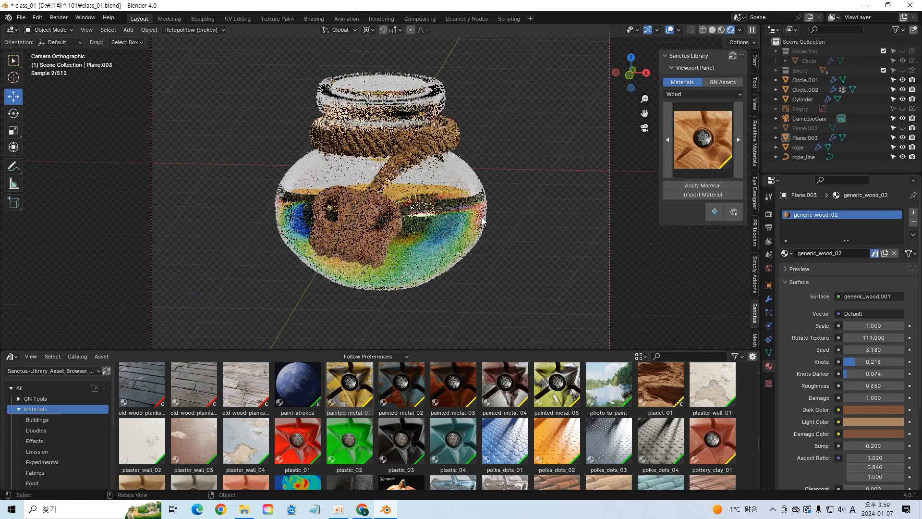
click(540, 188)
drag(868, 259, 864, 258)
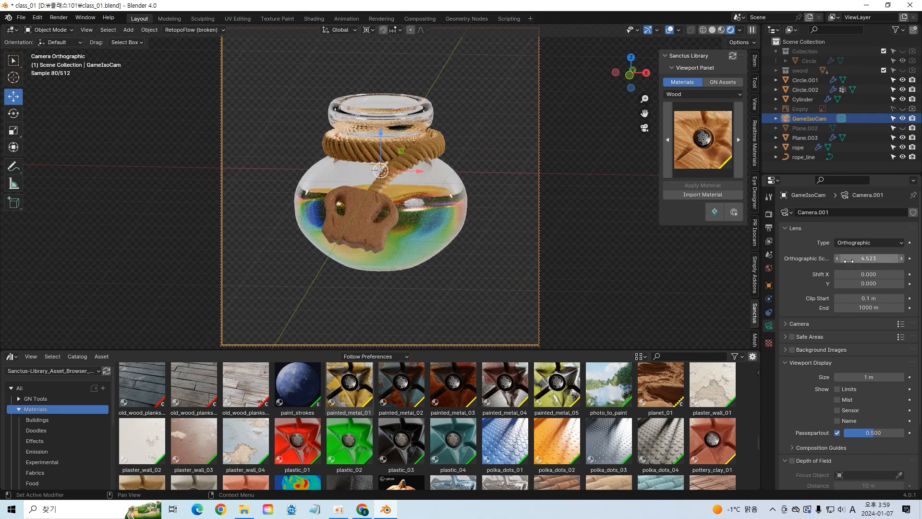
key(g)
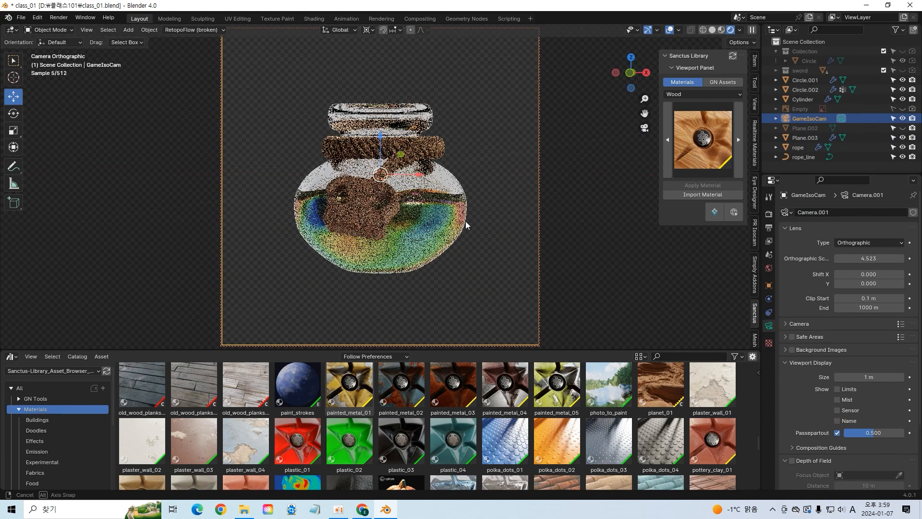
click(465, 223)
Step: Render the current frame, check the whole image, and stop and close the render
click(59, 17)
click(77, 27)
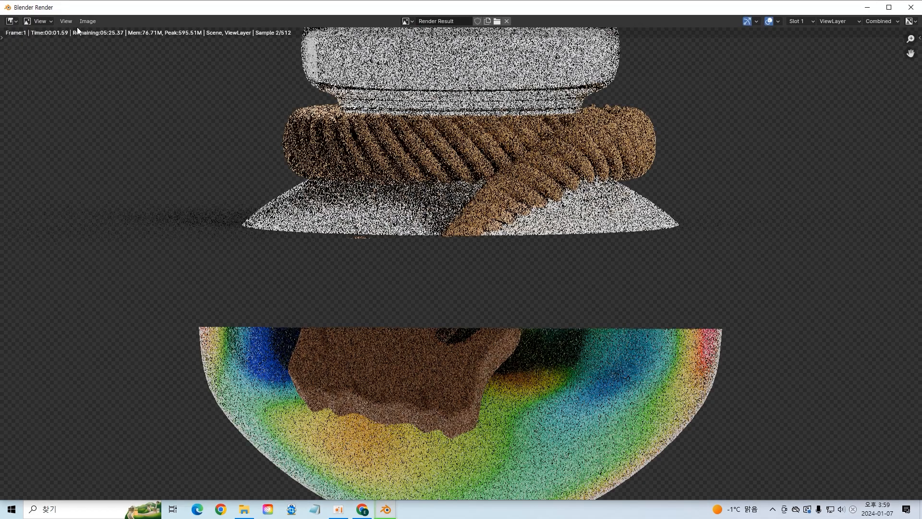
scroll(446, 181, down, 4)
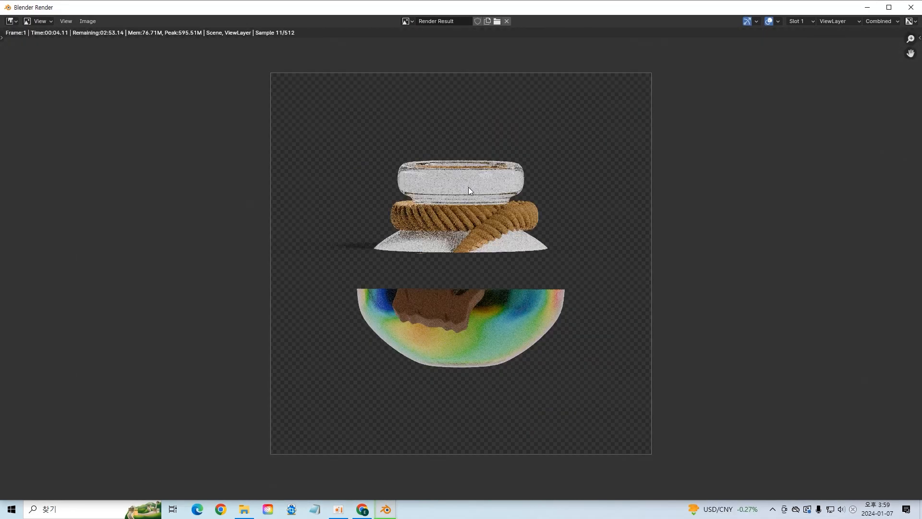
key(Escape)
key(Escape)
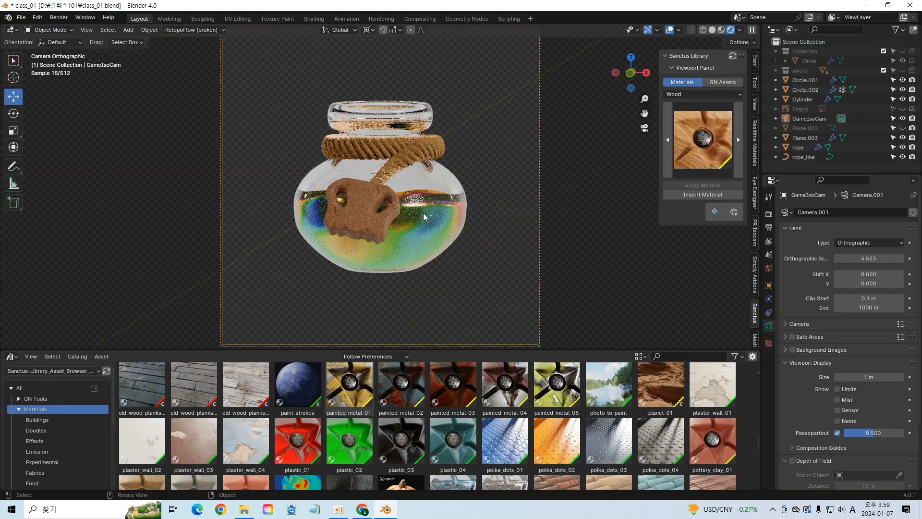
Step: Check the camera, liquid, cylinder, skull and rope curve objects one by one
click(370, 209)
click(804, 119)
click(643, 128)
click(644, 128)
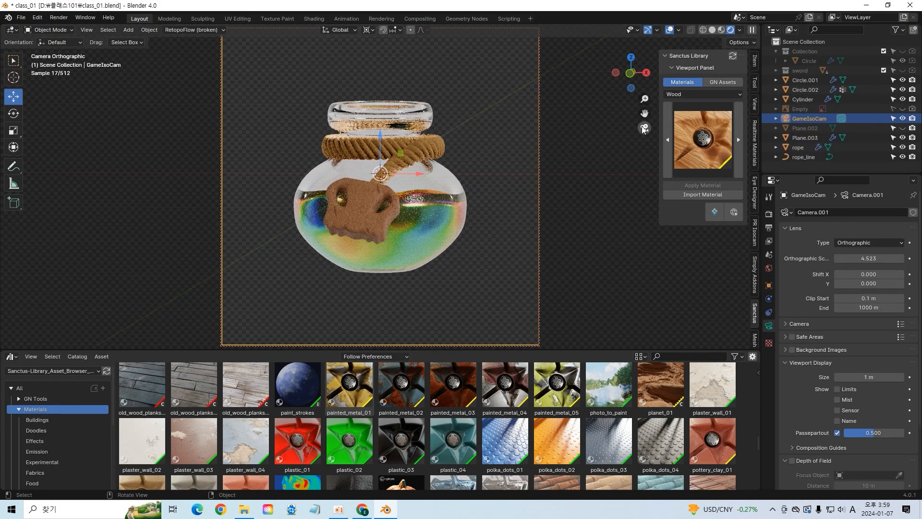
click(802, 89)
click(807, 99)
click(803, 138)
click(794, 156)
Step: Start another still render of the scene
click(59, 17)
click(71, 28)
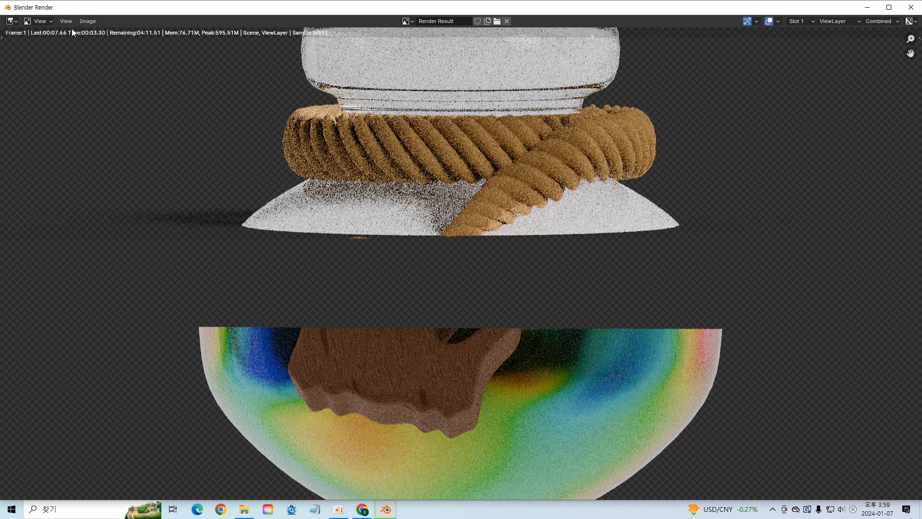
Step: Check the whole bottle in the running render and close the render window
scroll(356, 147, down, 5)
scroll(357, 151, down, 2)
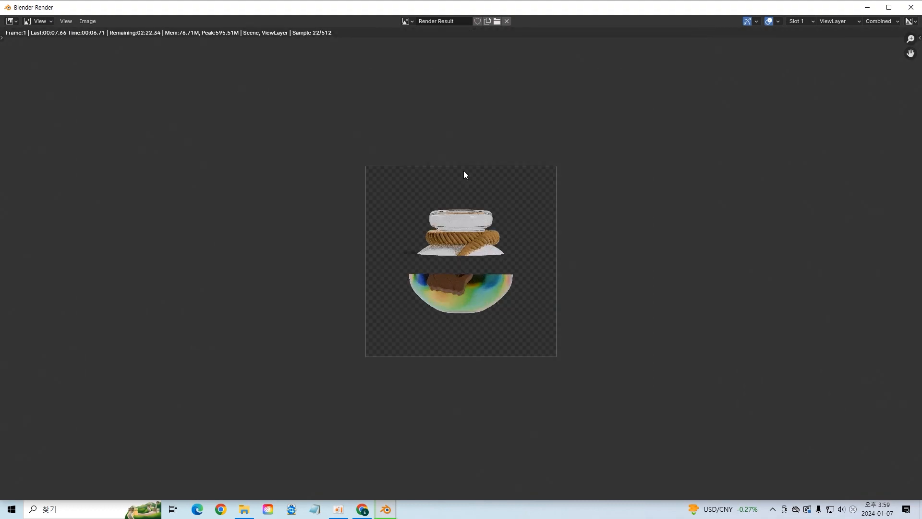
scroll(481, 192, up, 3)
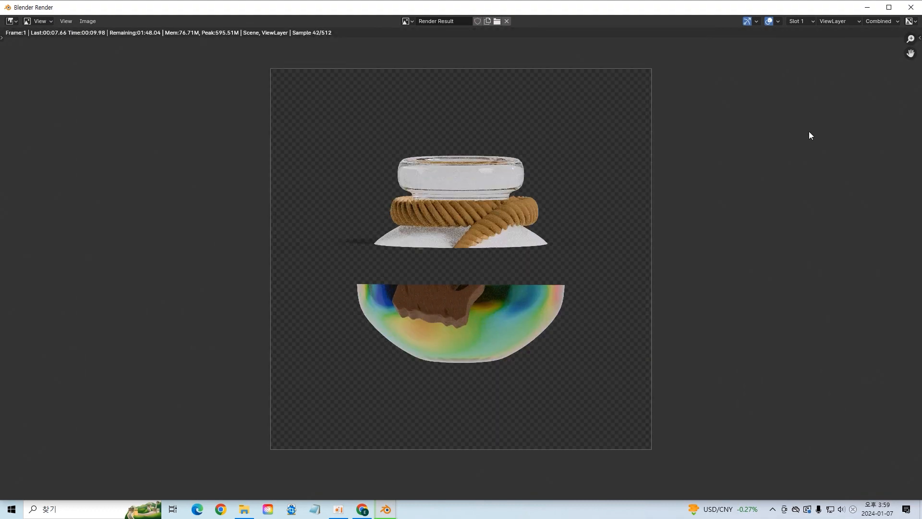
click(911, 7)
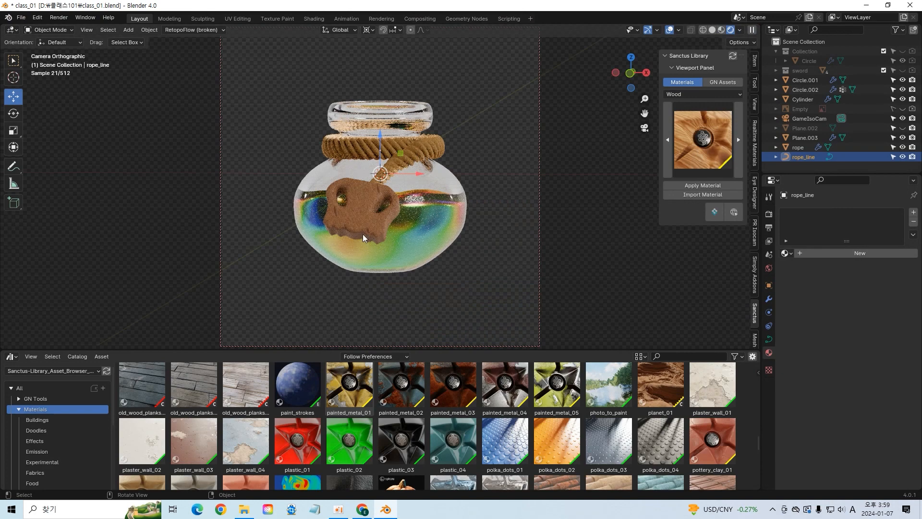
Step: Select the bottle parts and move them down about 0.58 m along the Z axis
click(645, 128)
drag(358, 160, 382, 212)
click(644, 127)
drag(381, 141, 381, 159)
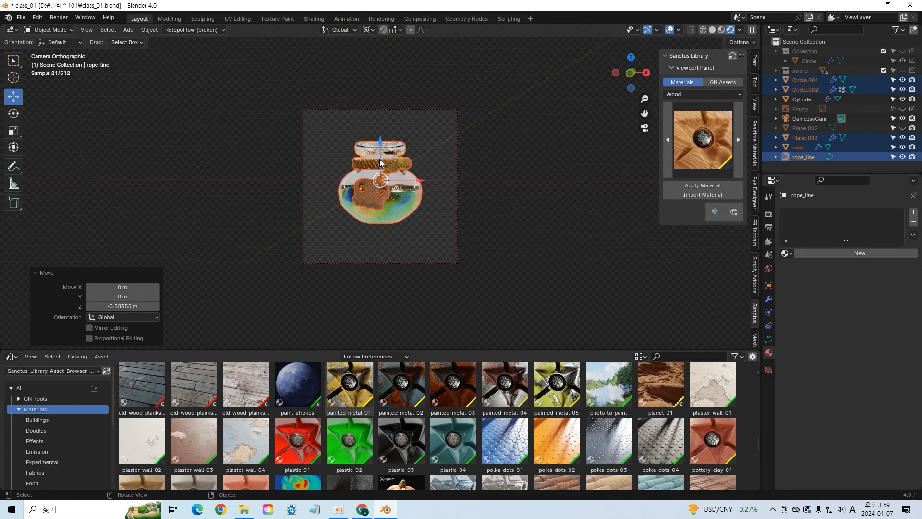
Step: Adjust the heights of the bottle setup in front view and frame the bottle again in the GameIsoCam view
key(KP_1)
click(422, 146)
drag(379, 146, 379, 123)
drag(407, 218, 346, 171)
drag(381, 147, 382, 105)
click(644, 128)
middle_drag(411, 182, 411, 171)
drag(645, 113, 643, 183)
scroll(525, 161, up, 1)
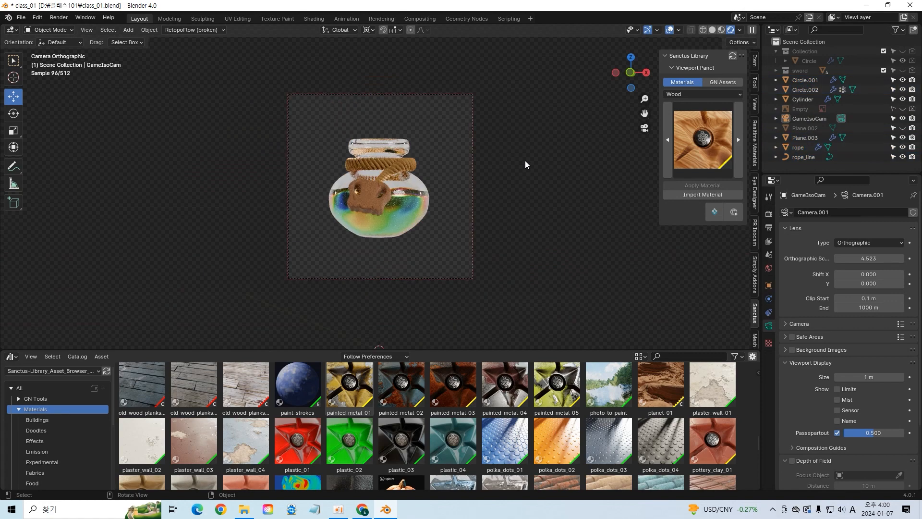
Step: Render the current frame, check the whole bottle in the image, and close the render
click(66, 18)
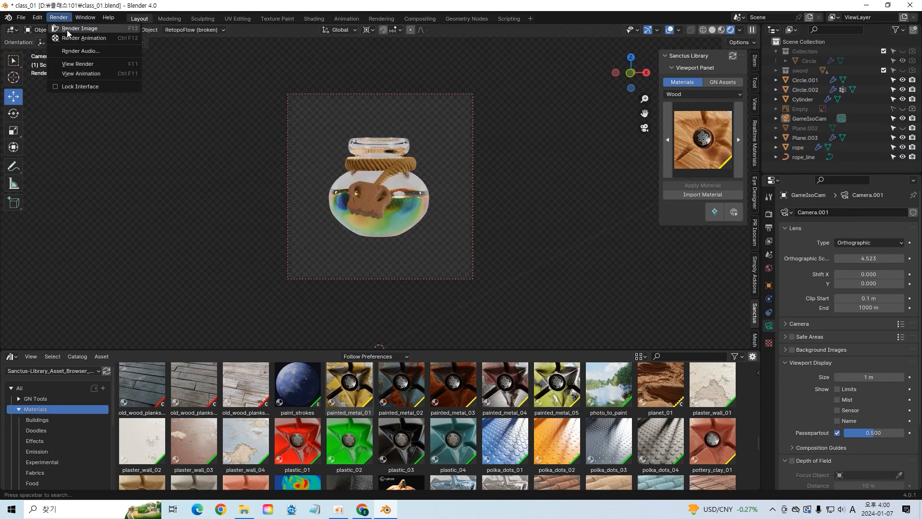
click(70, 28)
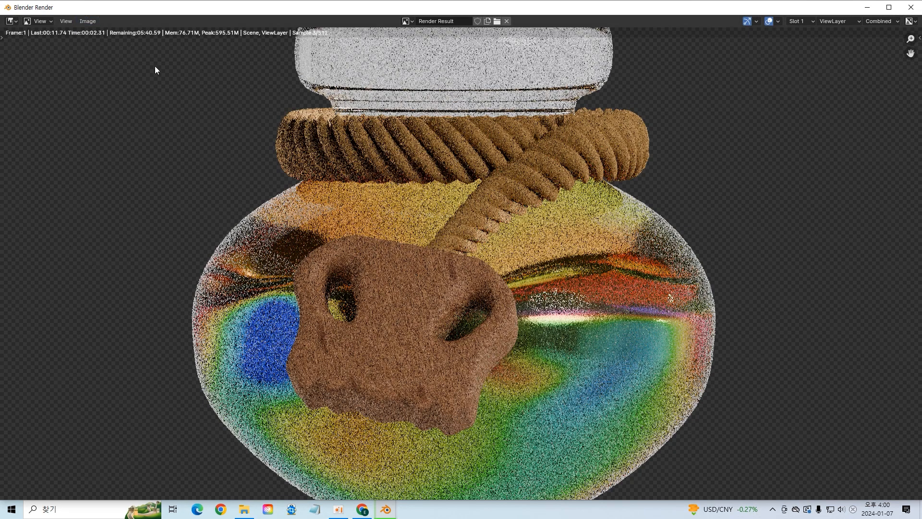
scroll(368, 217, down, 5)
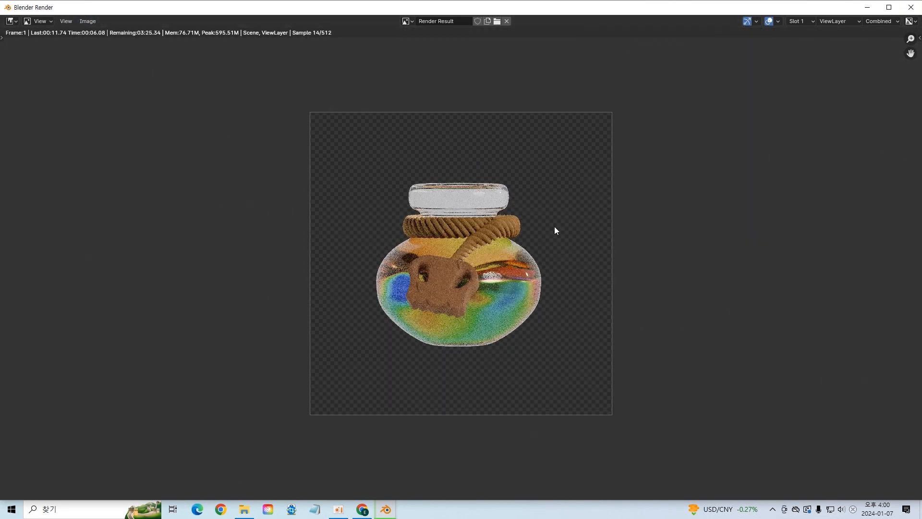
key(Escape)
Step: Replace the rope's material with iridescent_01 from the Sanctus material assets
click(393, 165)
scroll(394, 440, up, 6)
scroll(400, 429, down, 3)
scroll(399, 429, up, 10)
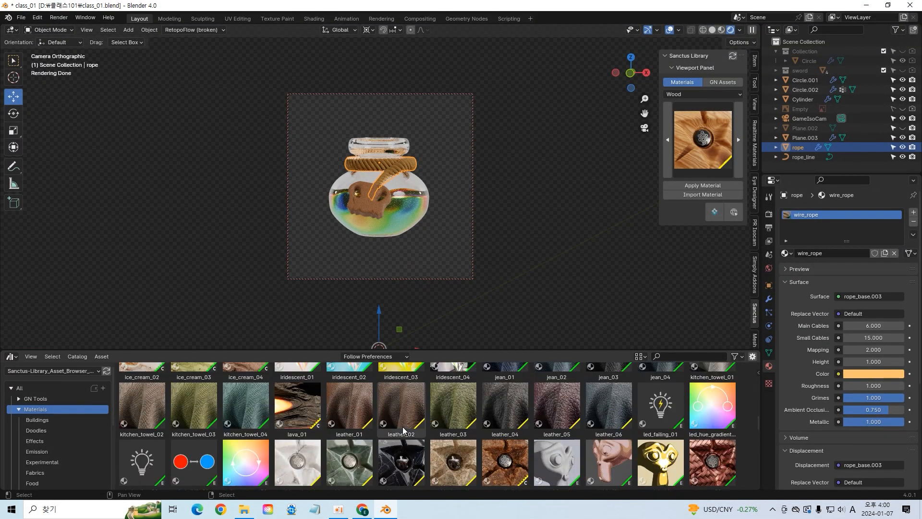
scroll(404, 429, up, 4)
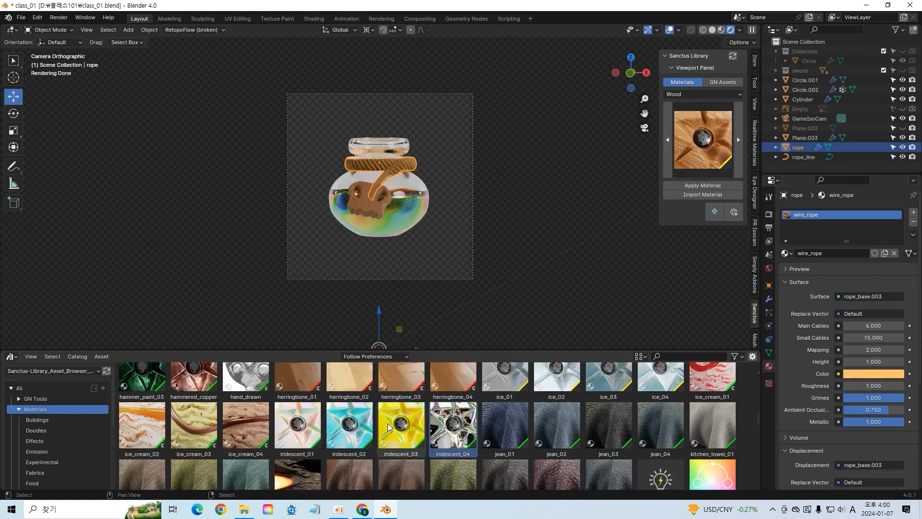
scroll(557, 433, up, 1)
click(304, 442)
drag(307, 444, 839, 224)
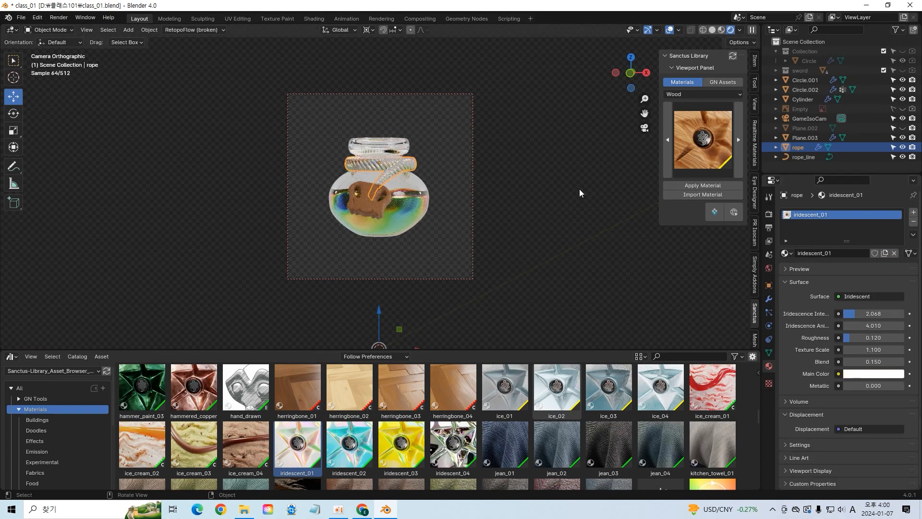
Step: Try the iridescent_01 and iridescent_02 materials on the skull and settle on iridescent_03
click(360, 201)
drag(291, 456, 846, 221)
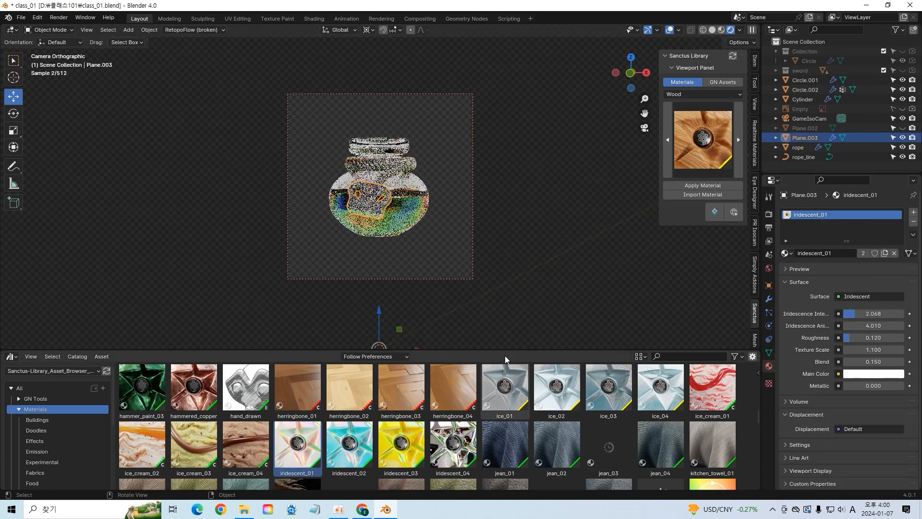
drag(347, 442, 861, 221)
drag(407, 442, 841, 219)
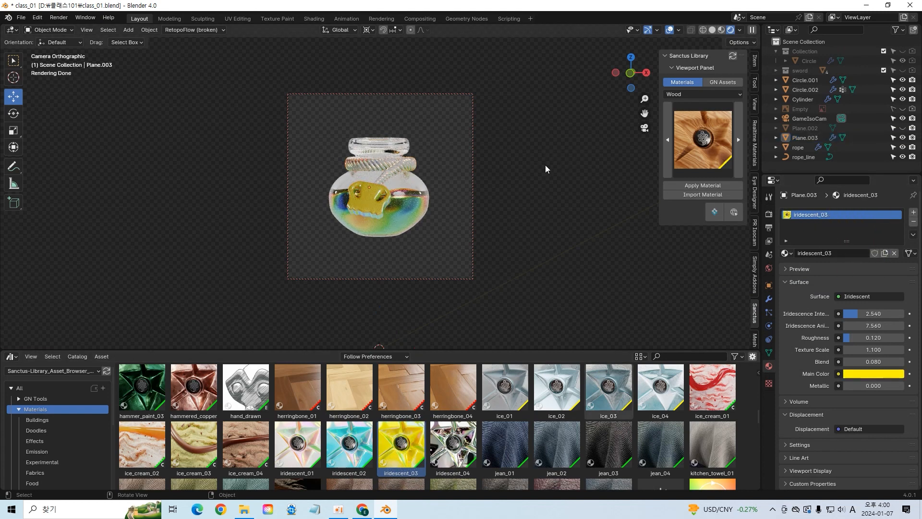
Step: Render the bottle with its iridescent rope and skull, check the whole image, and close the render
click(58, 18)
click(79, 28)
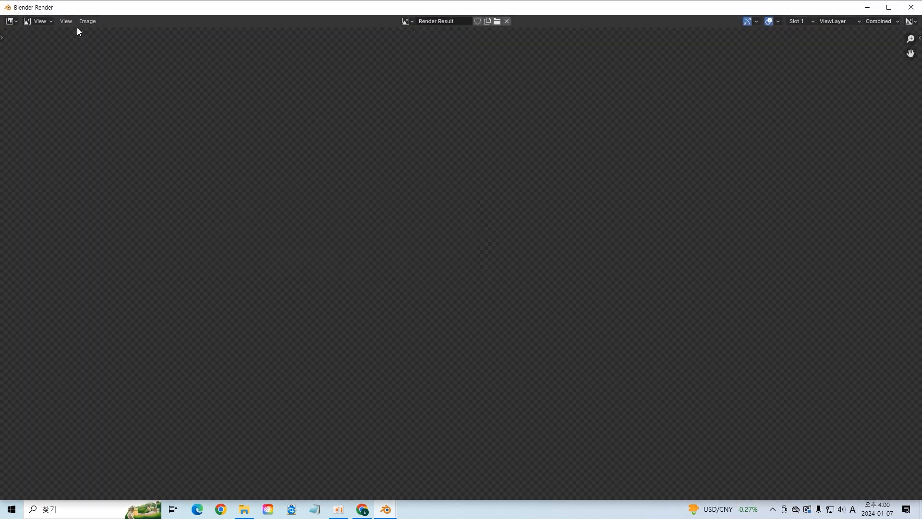
scroll(500, 216, down, 4)
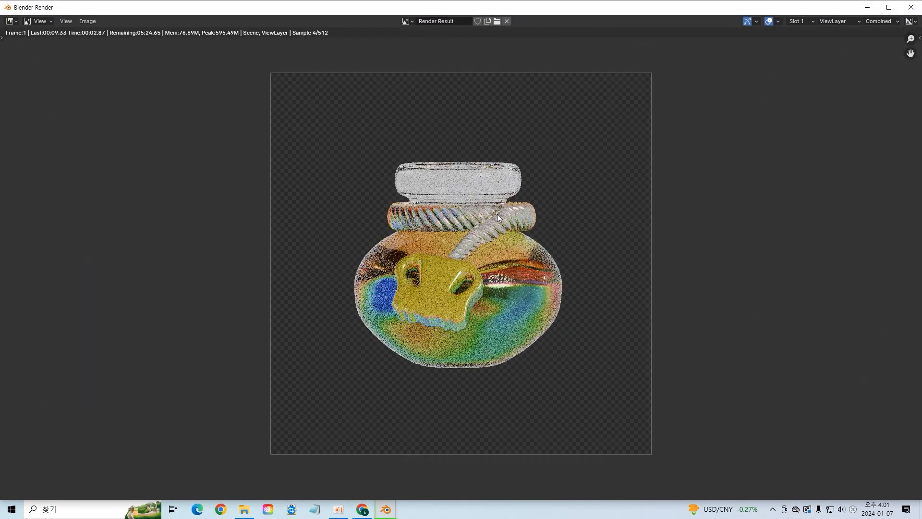
click(911, 7)
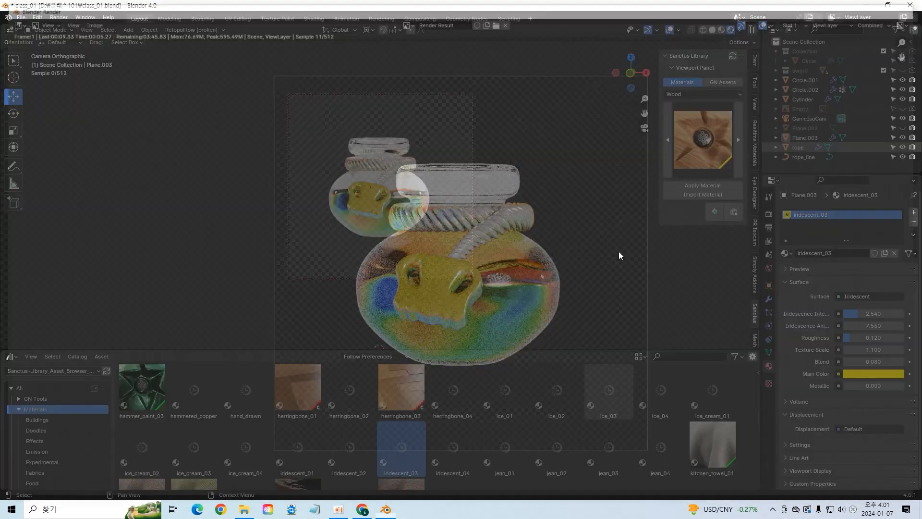
Step: Try the car_paint_02 material on the liquid inside the bottle, undoing its accidental use on the glass
click(410, 200)
click(410, 201)
scroll(376, 431, up, 15)
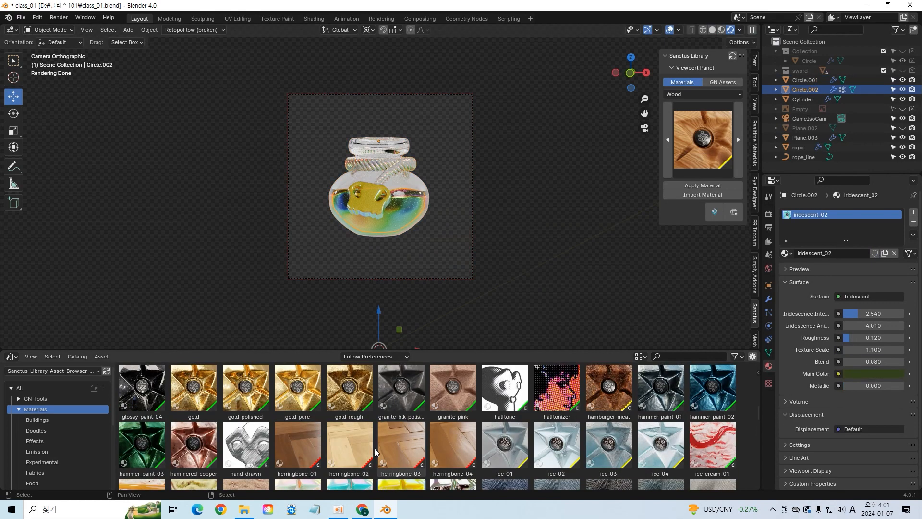
scroll(377, 432, up, 10)
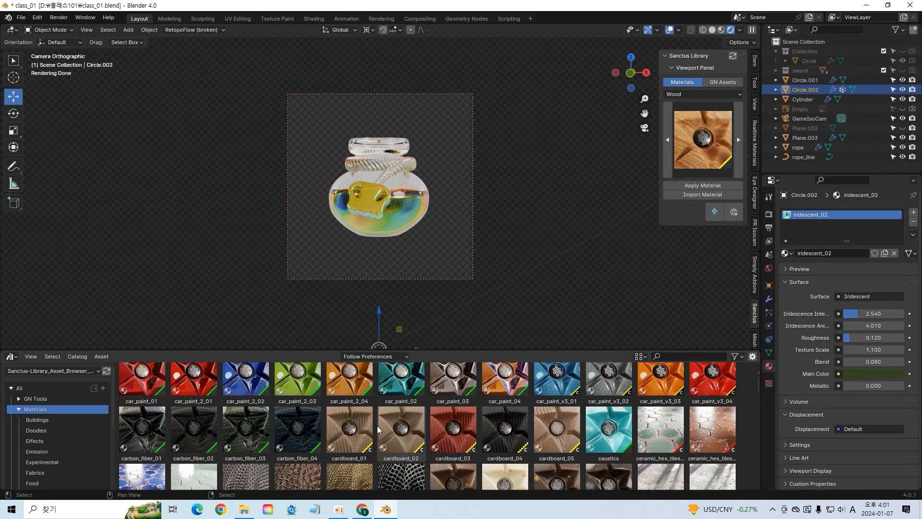
scroll(379, 422, down, 1)
drag(379, 422, 384, 187)
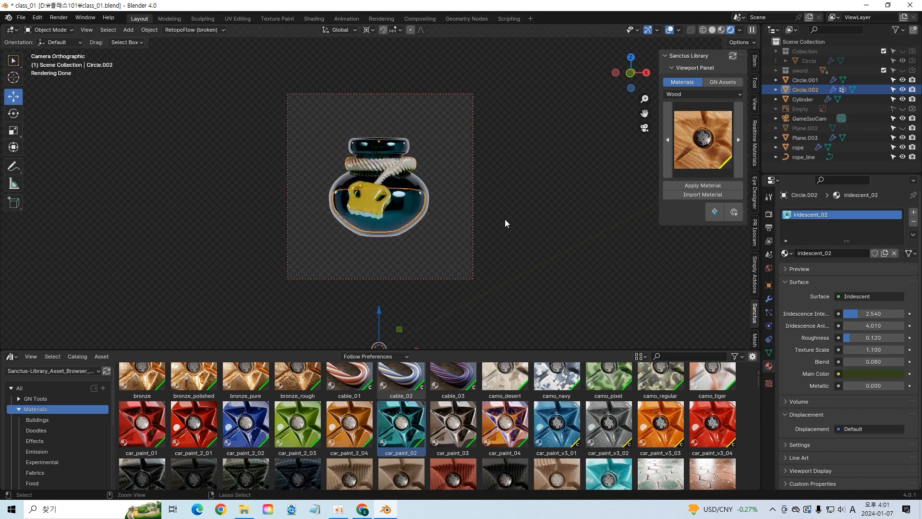
key(ctrl+z)
drag(401, 424, 819, 227)
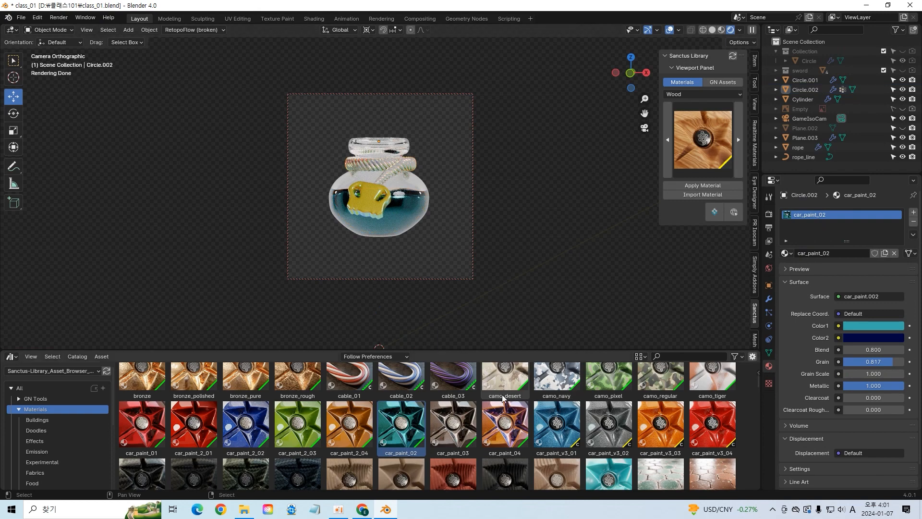
Step: Unlink car_paint_02 from the liquid and create a new Principled BSDF material for it
scroll(502, 394, down, 5)
scroll(504, 395, down, 15)
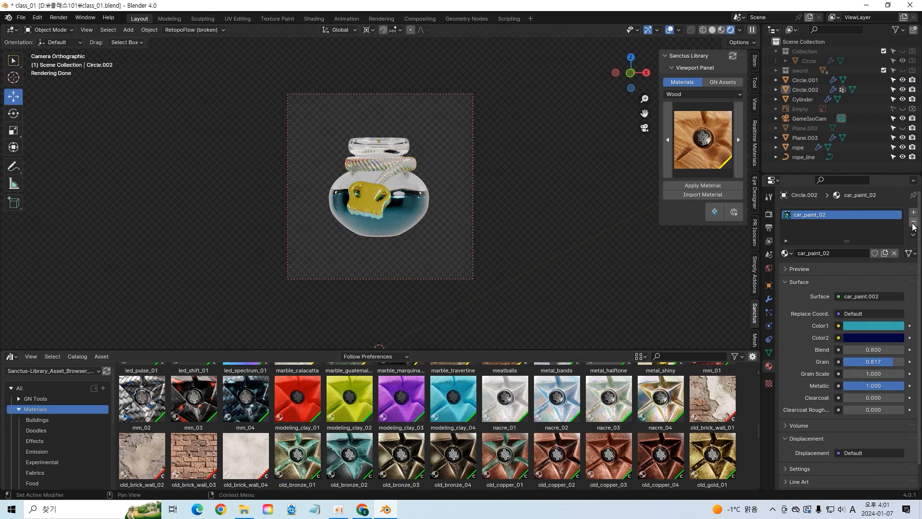
click(893, 253)
click(854, 255)
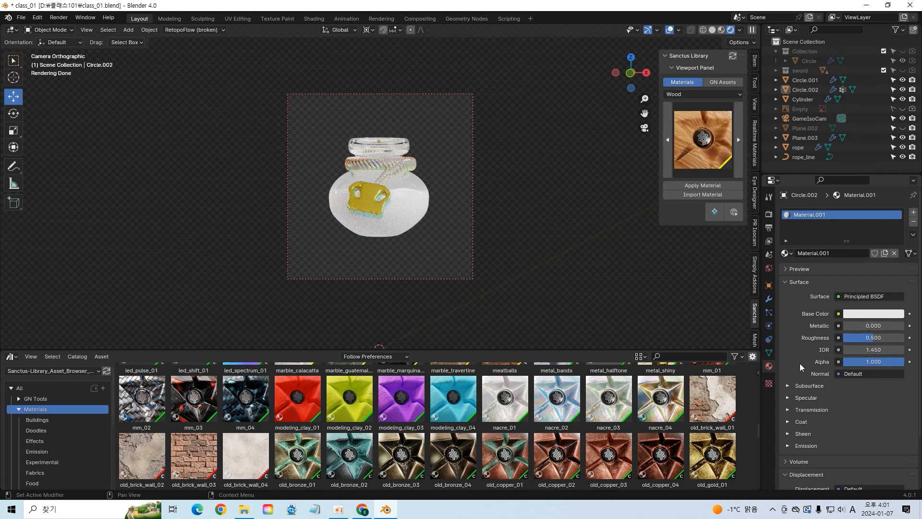
Step: Expand the shader settings of the liquid's new material and raise its emission strength
click(792, 385)
scroll(793, 386, down, 4)
click(796, 400)
scroll(806, 399, down, 5)
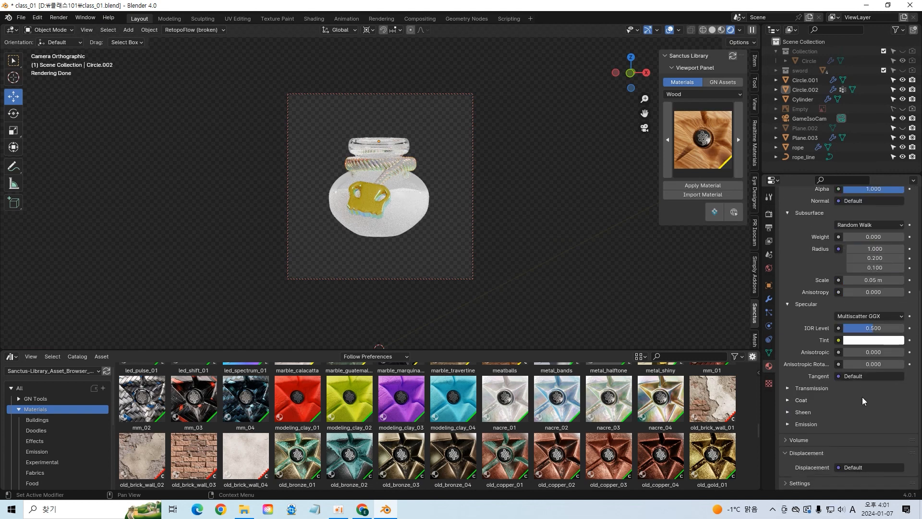
click(788, 388)
scroll(788, 391, down, 3)
click(788, 361)
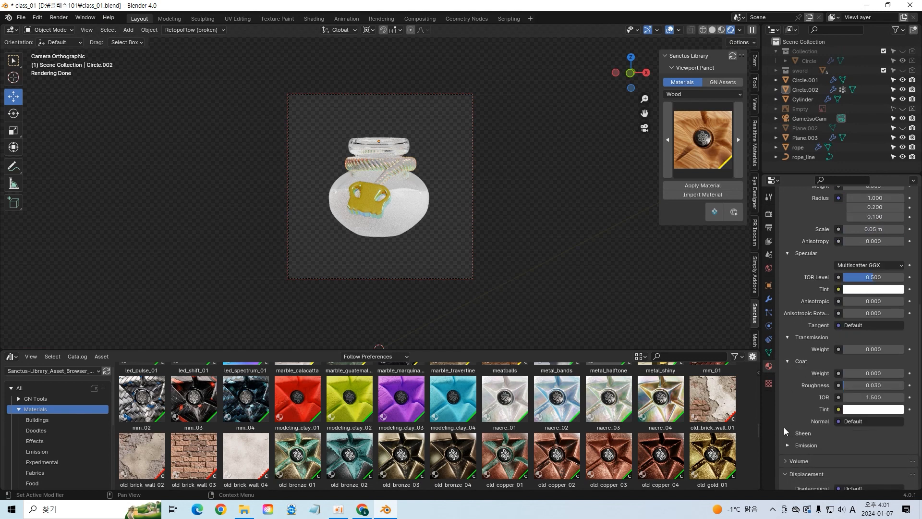
scroll(846, 413, down, 4)
drag(874, 393, 918, 393)
Step: Try a yellow-green base color on the liquid's material and remove its material slot
scroll(861, 316, up, 12)
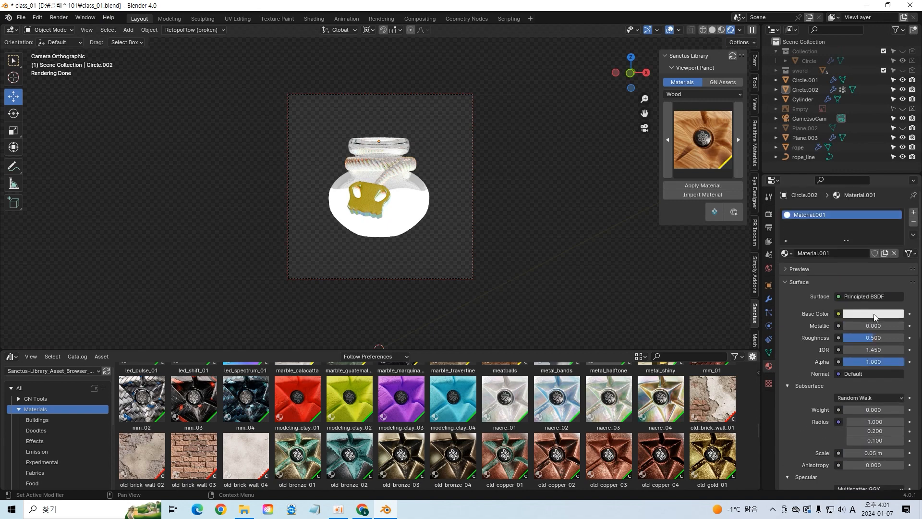
click(874, 313)
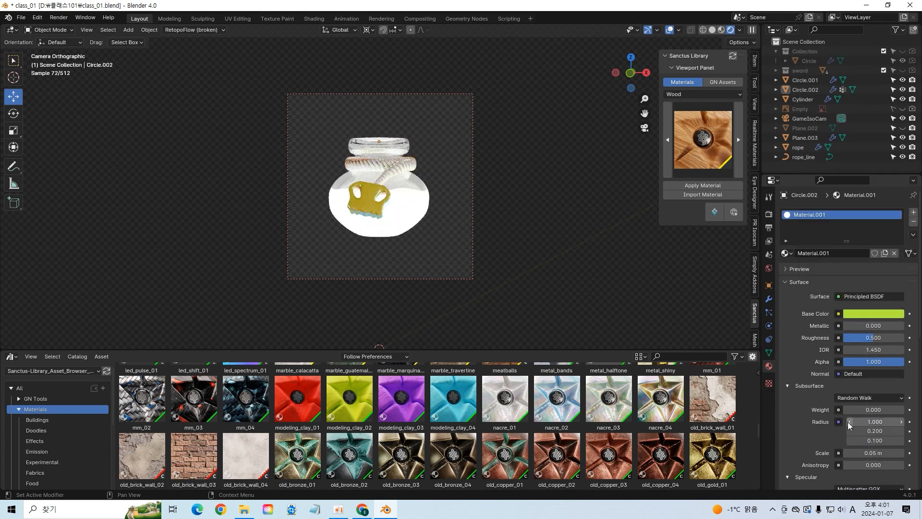
click(914, 222)
Step: Select the liquid inside the bottle and assign it the gems_03 material
click(408, 192)
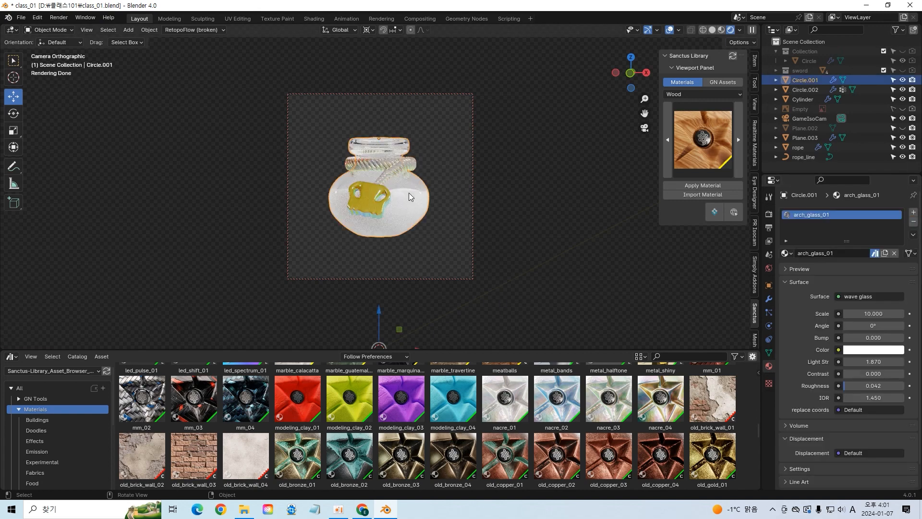
click(408, 193)
scroll(347, 400, up, 5)
scroll(362, 392, up, 5)
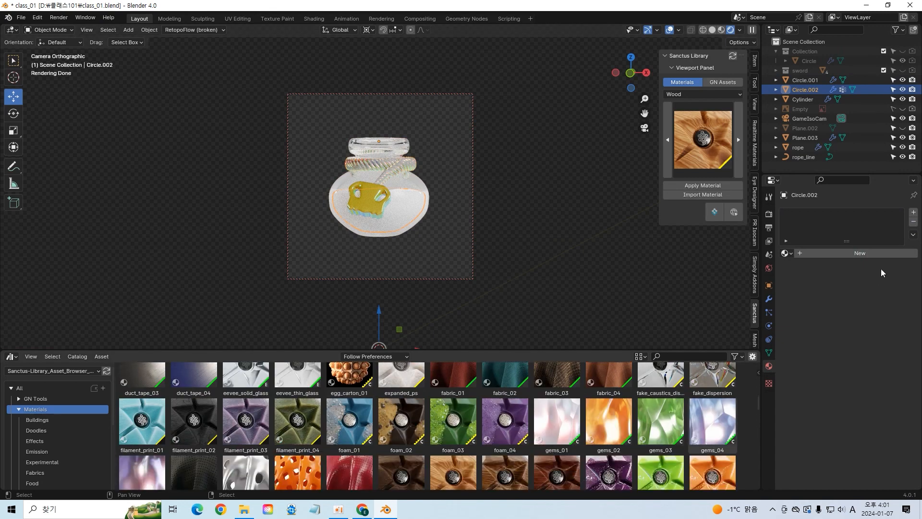
click(869, 252)
drag(660, 422, 813, 233)
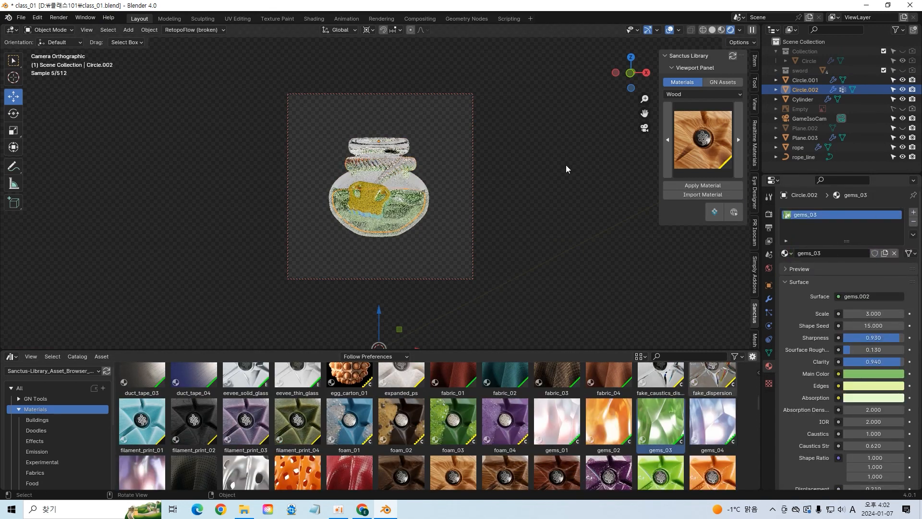
Step: Render the bottle with the green gem liquid, check the whole image, and close the render
click(565, 165)
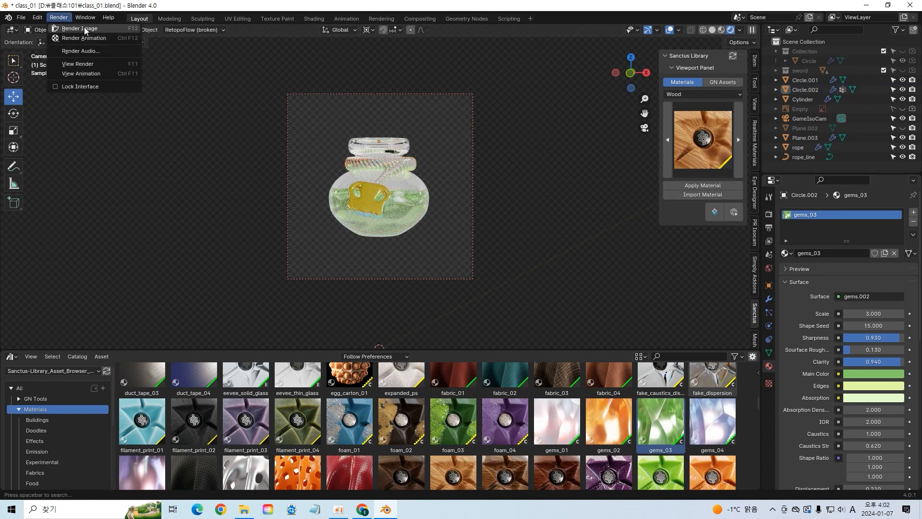
click(54, 18)
click(84, 27)
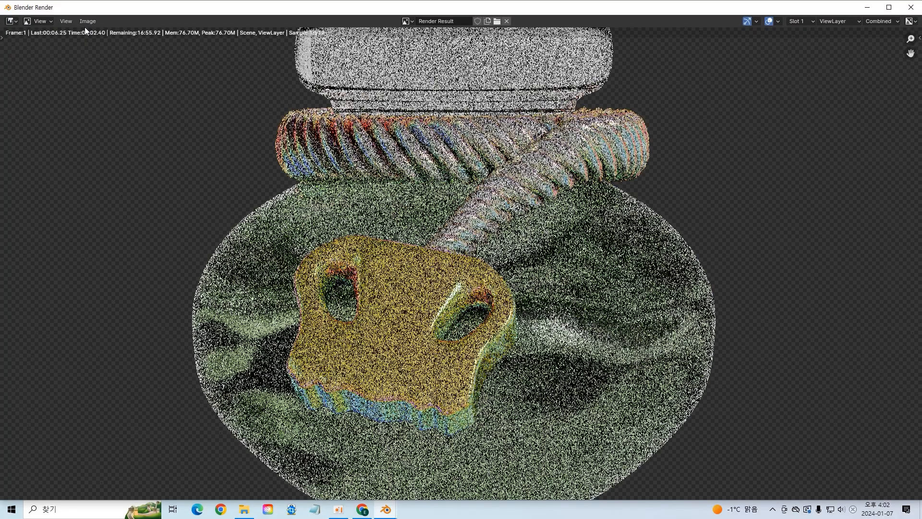
scroll(546, 286, down, 5)
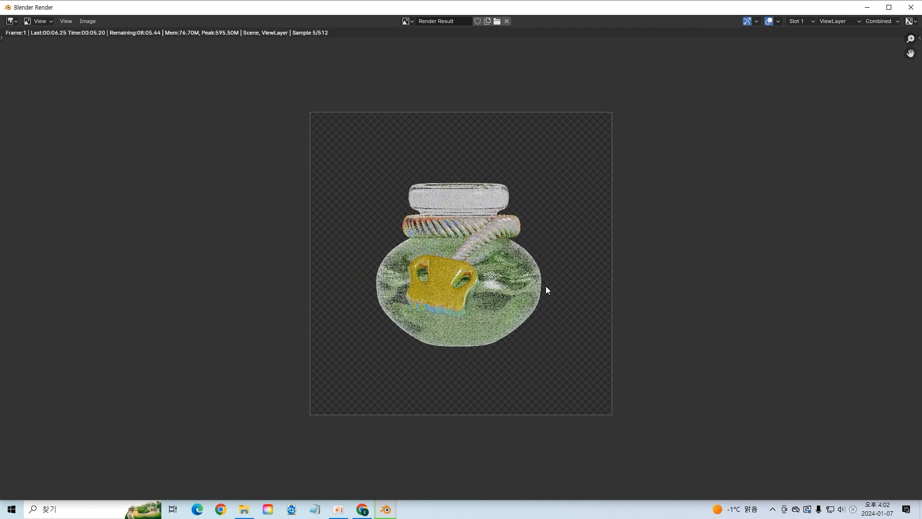
scroll(546, 286, up, 1)
key(Escape)
Step: Select the glass bottle and replace its material with Glass Gradient from the Realtime Materials Glass category
click(378, 148)
click(755, 142)
click(719, 95)
click(720, 69)
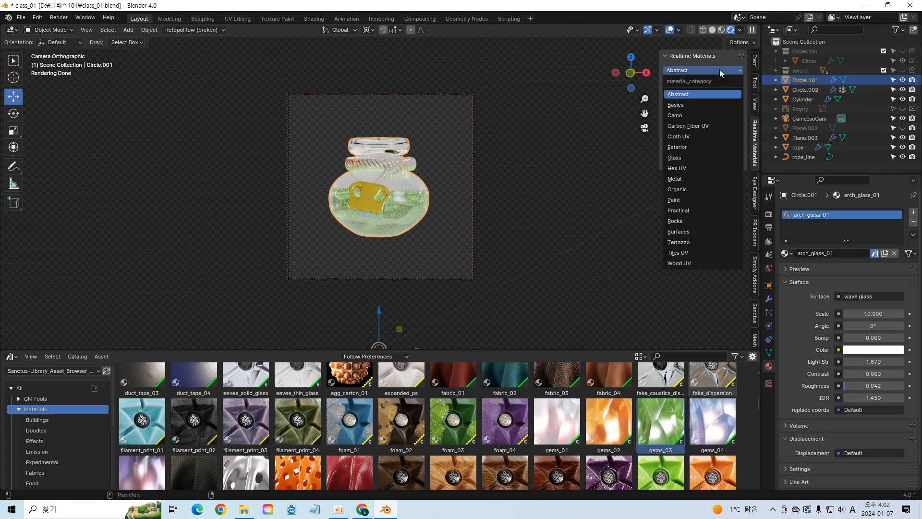
click(698, 158)
click(699, 111)
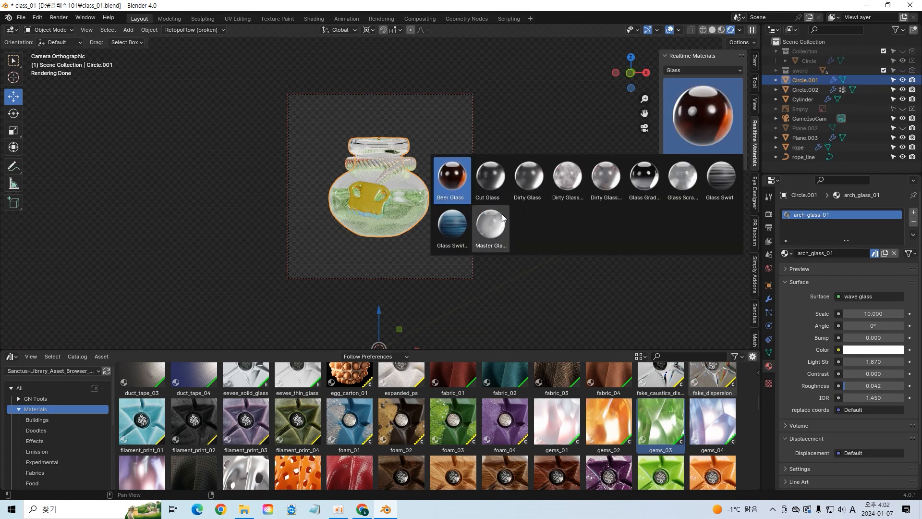
click(639, 174)
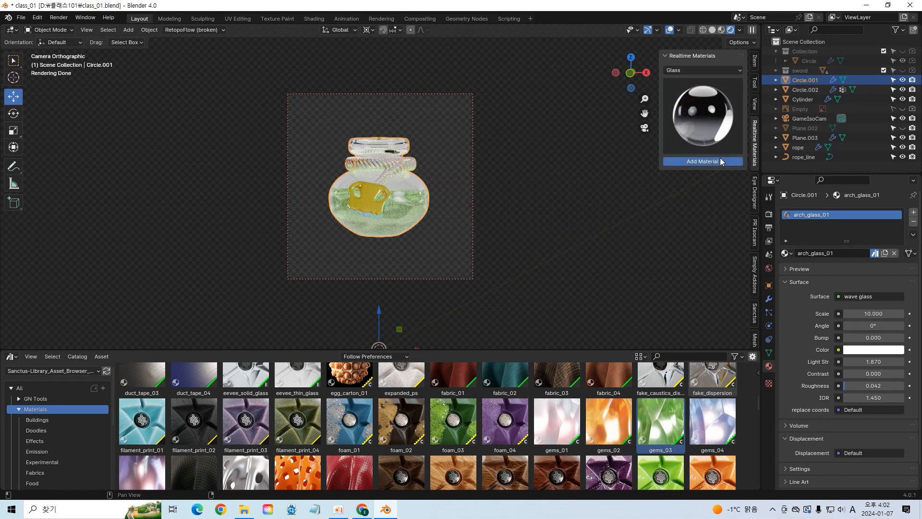
click(719, 161)
Step: Render the bottle with the Glass Gradient material, check the whole image, and close the render
click(58, 17)
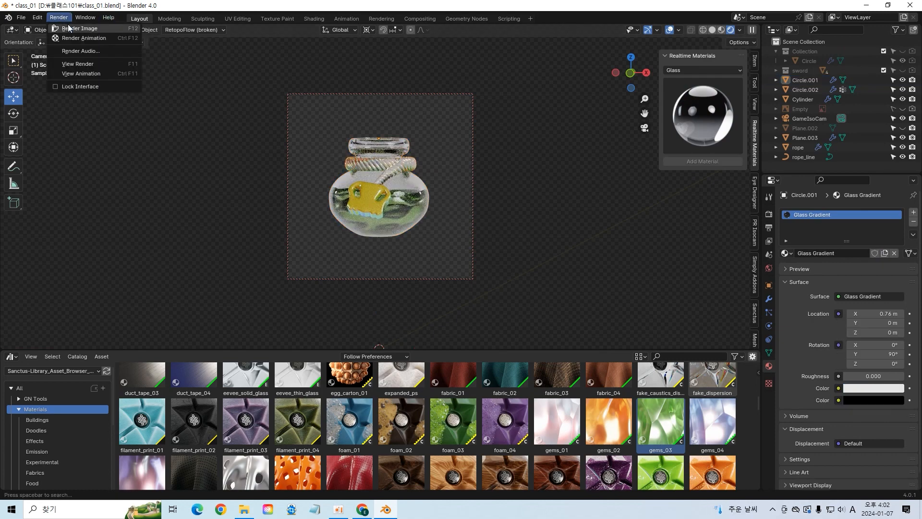
click(79, 29)
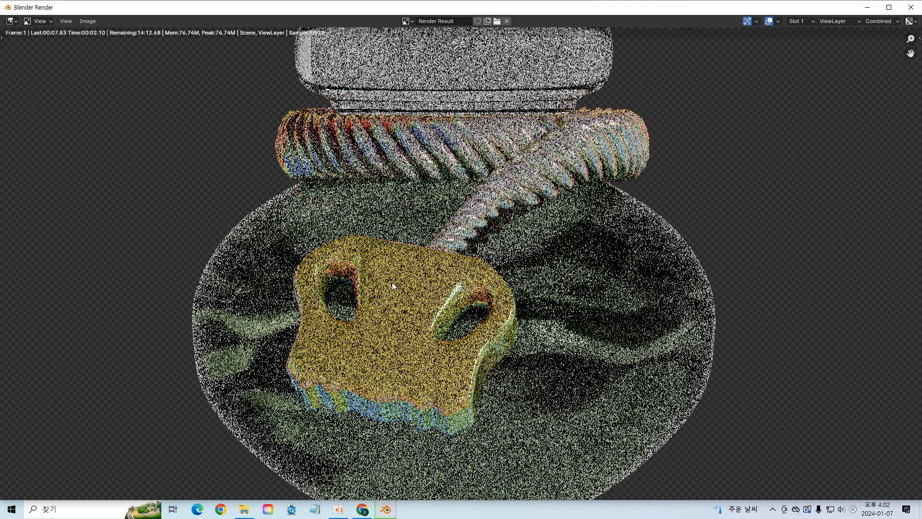
scroll(592, 339, down, 5)
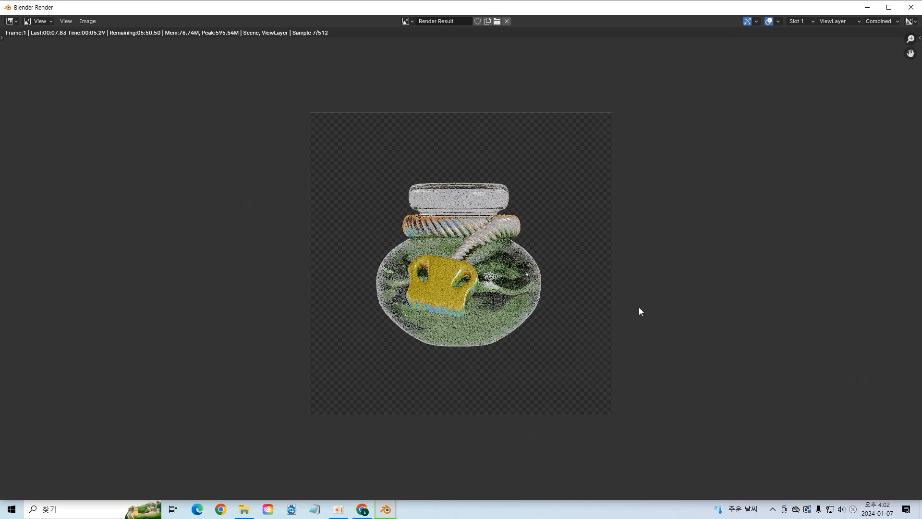
click(911, 7)
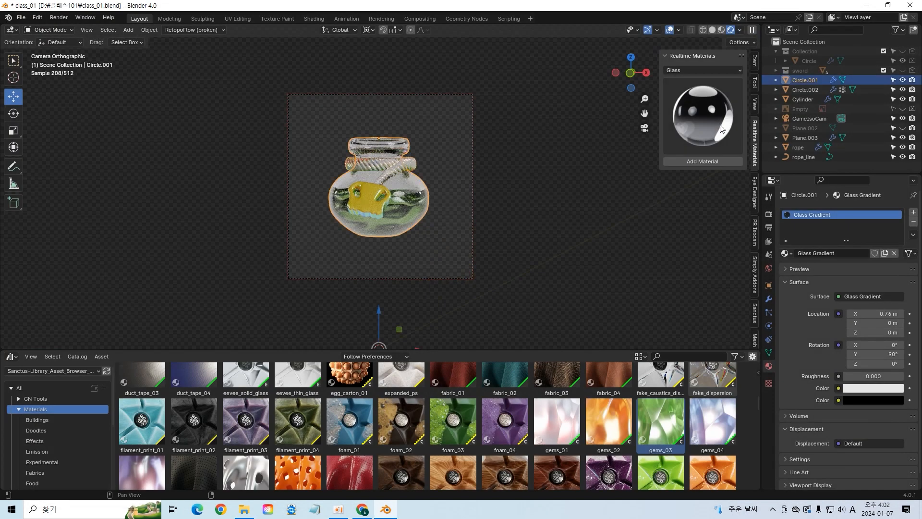
Step: Select the liquid, assign it the plastic_04 material, and change its color to bright green
click(412, 197)
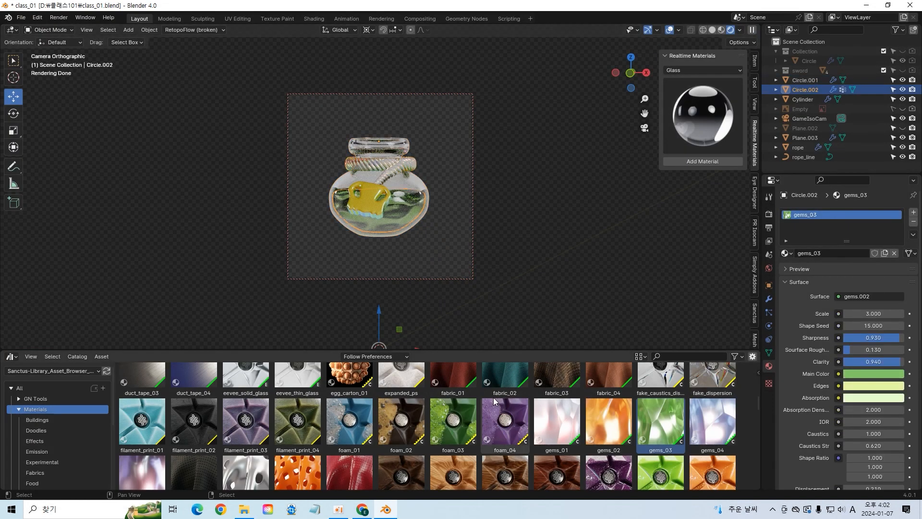
scroll(506, 393, down, 3)
scroll(502, 396, up, 2)
scroll(502, 396, down, 15)
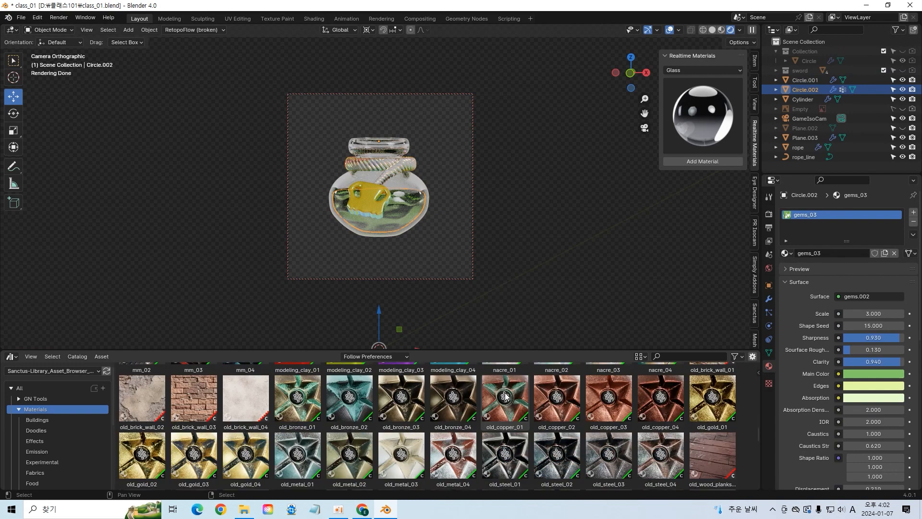
scroll(506, 392, up, 1)
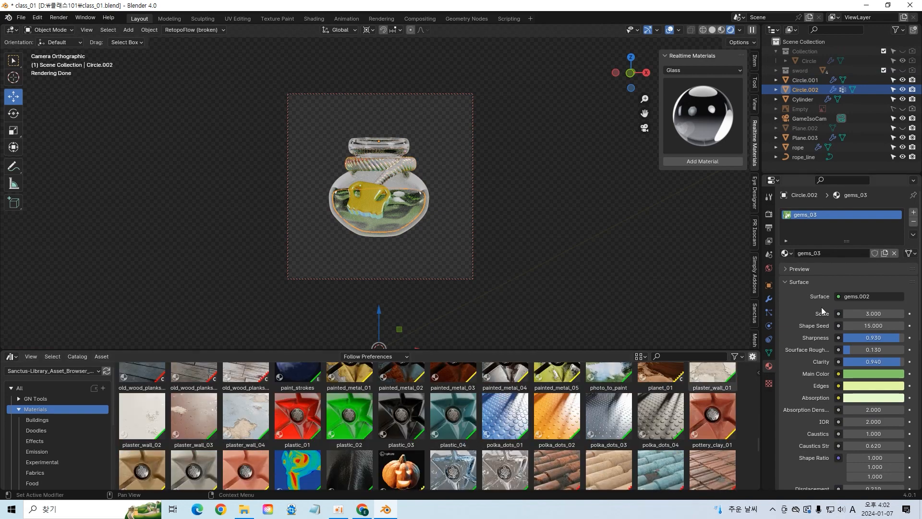
drag(453, 419, 847, 192)
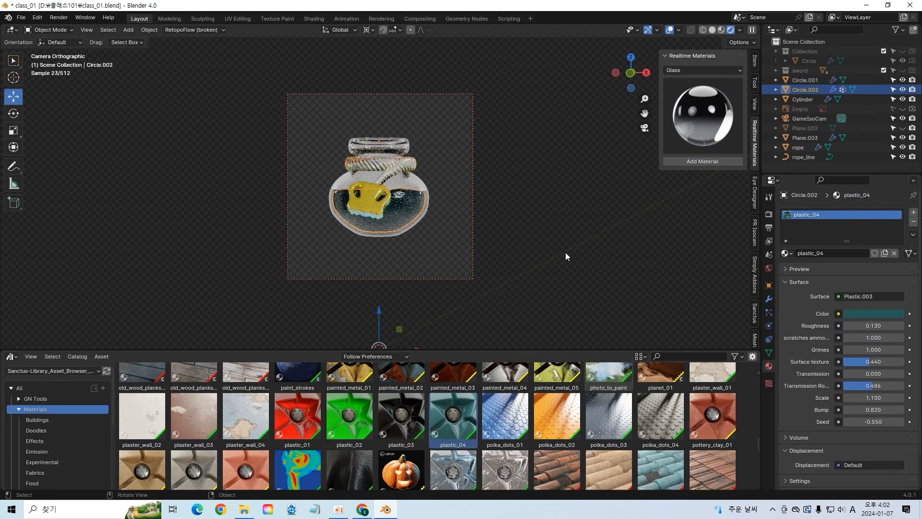
click(885, 313)
drag(896, 215, 896, 164)
Step: Render the bottle with the bright green plastic liquid, check the whole image, and close the render
click(58, 17)
click(72, 28)
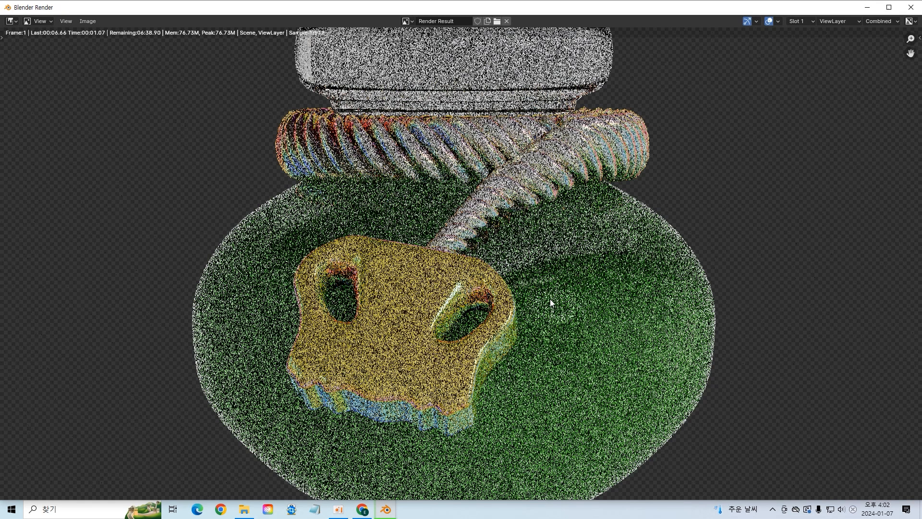
scroll(552, 299, down, 3)
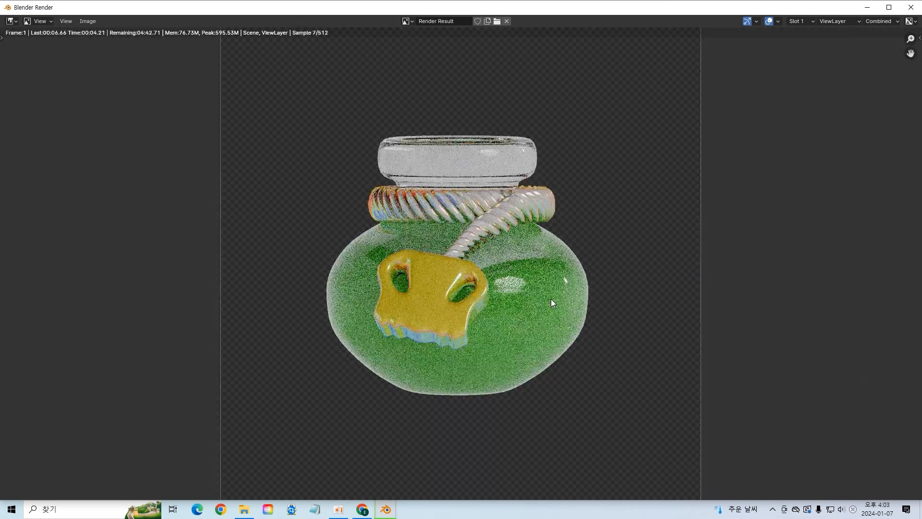
scroll(552, 299, down, 1)
click(918, 9)
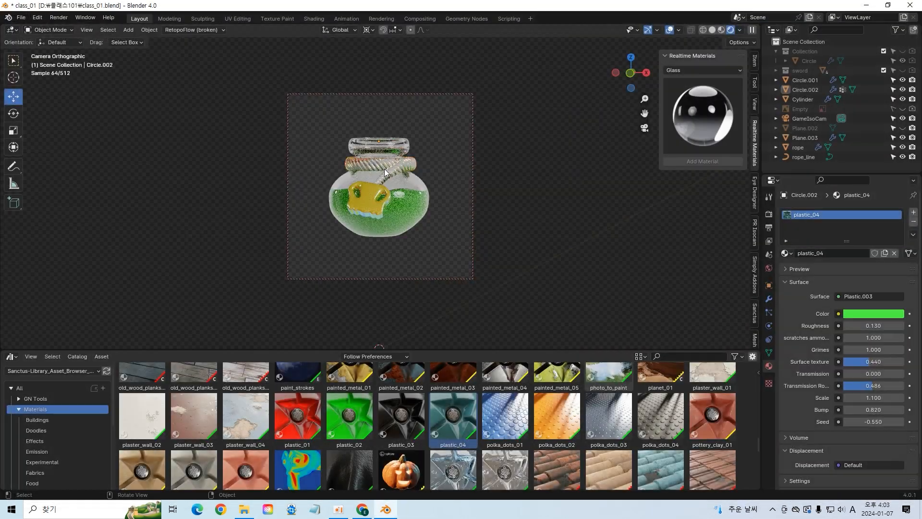
Step: Apply the arch_glass_01 material from the Sanctus Library's Glass category to the glass bottle
click(753, 204)
click(755, 231)
click(754, 265)
click(752, 313)
click(707, 94)
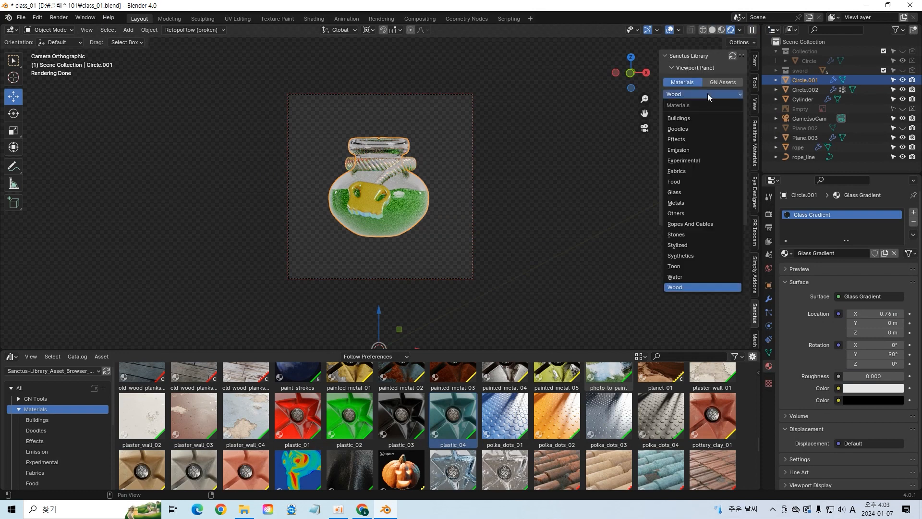
click(694, 192)
click(703, 131)
click(703, 186)
click(716, 229)
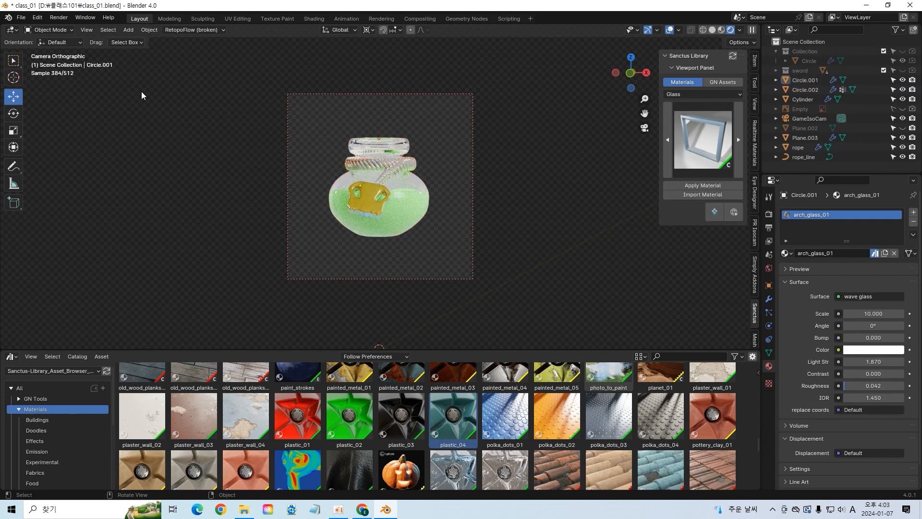
Step: Assign the plastic_02 material to the skull and to the rope around the bottle's neck
click(416, 204)
click(416, 203)
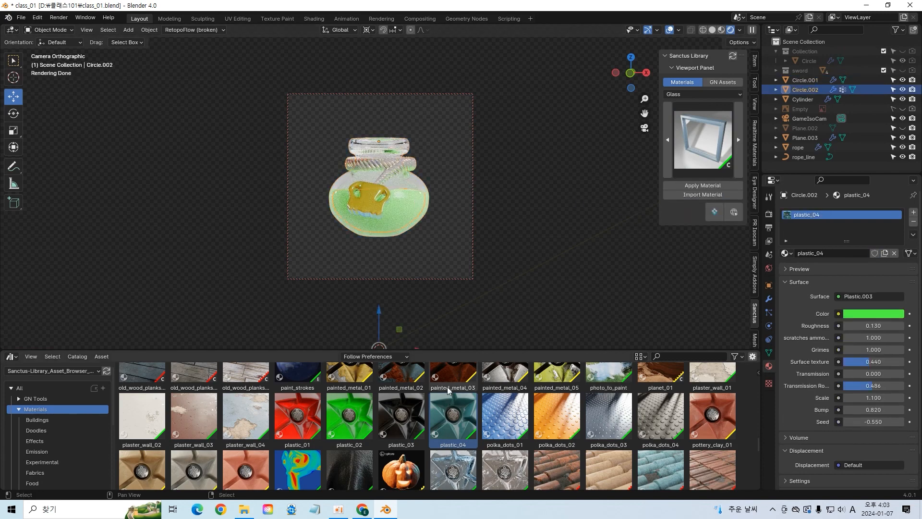
click(372, 198)
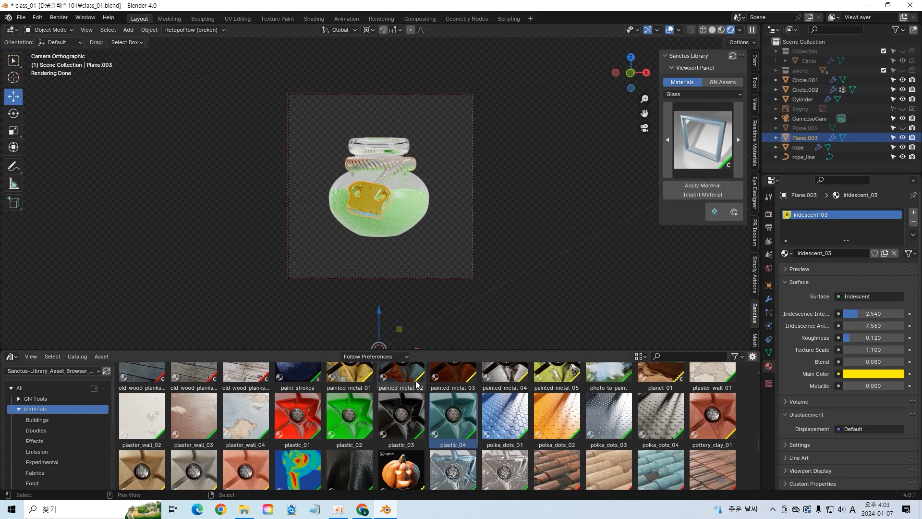
drag(349, 416, 368, 198)
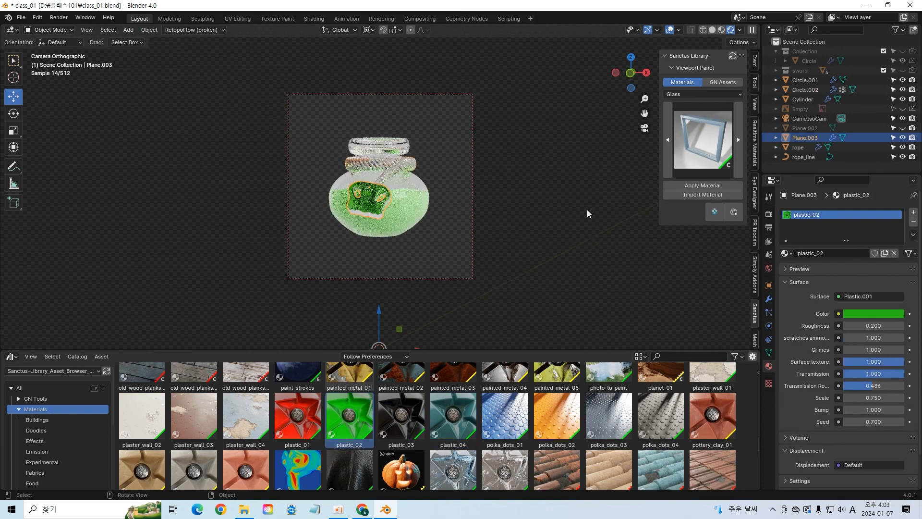
click(389, 174)
drag(350, 416, 797, 238)
Step: Select the liquid inside the bottle and assign it the tint_dispersion_06 material
click(403, 212)
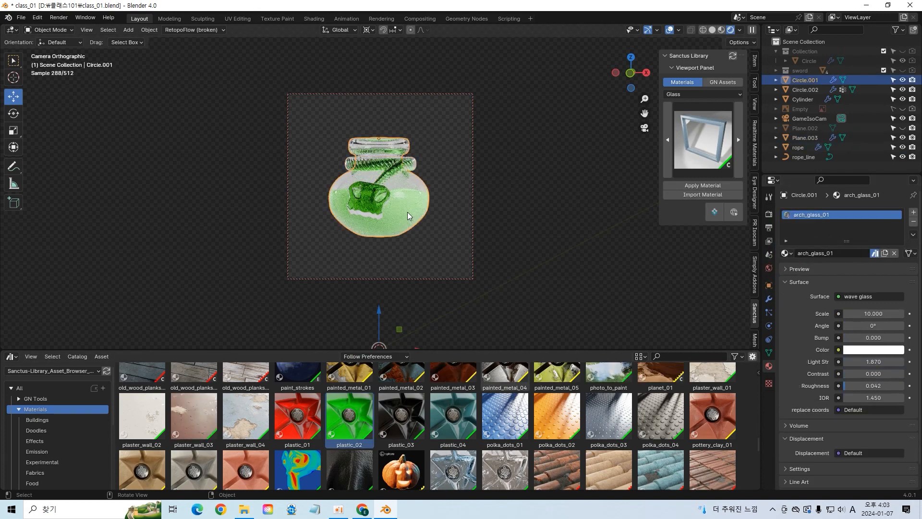
scroll(530, 415, down, 10)
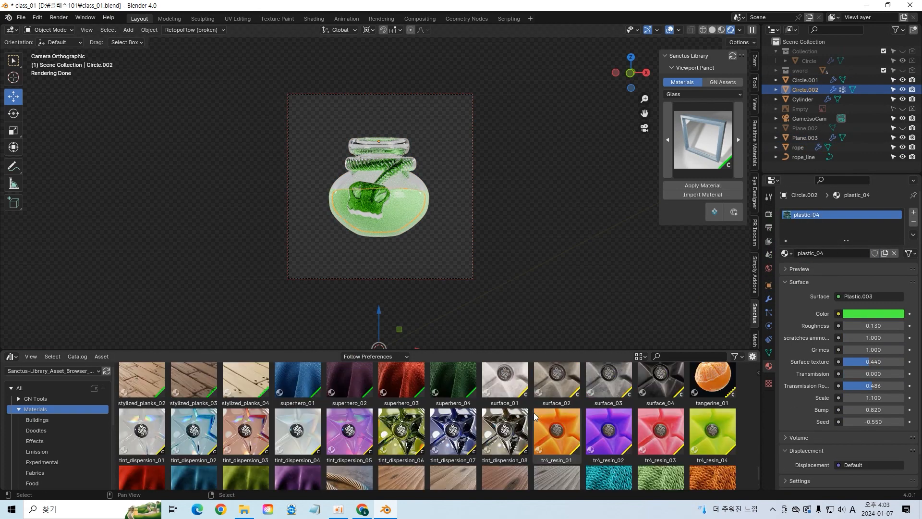
drag(418, 435, 885, 249)
drag(833, 229, 834, 230)
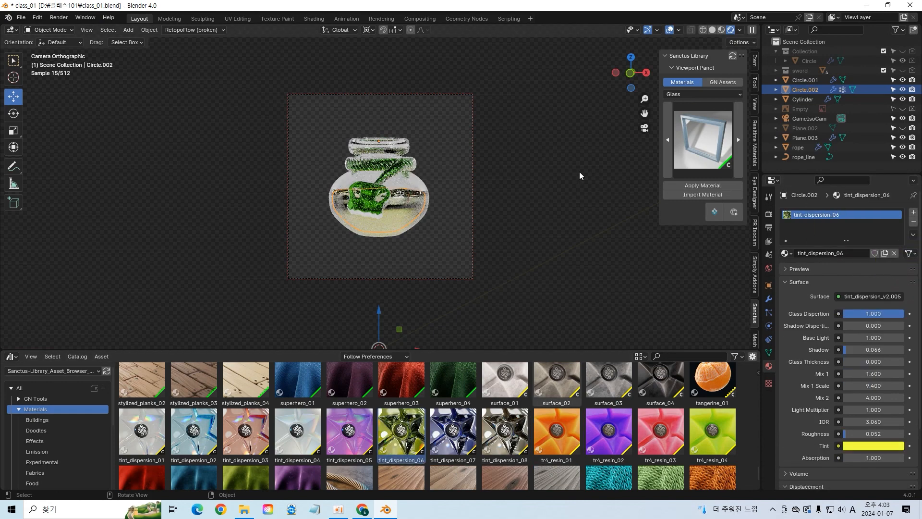
Step: Render the bottle with the tint_dispersion_06 liquid, check the image, and close the render
click(58, 18)
click(77, 28)
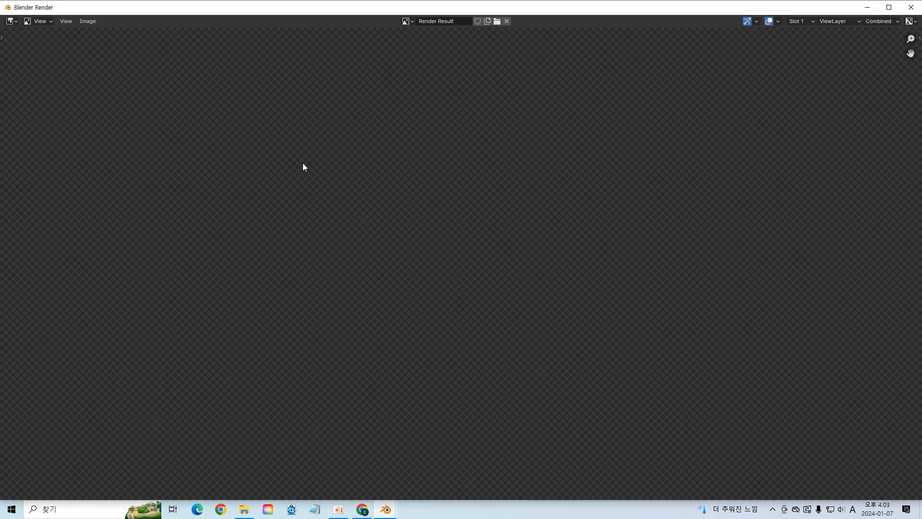
scroll(555, 316, down, 5)
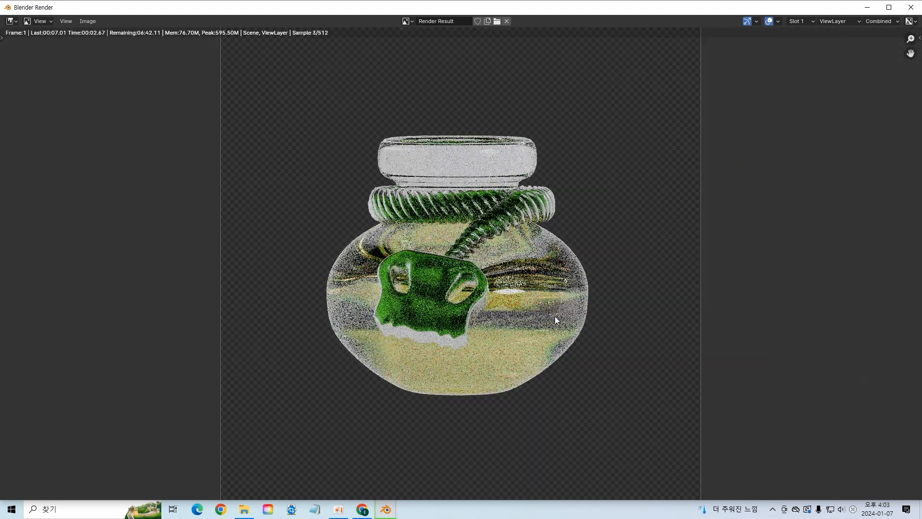
scroll(551, 312, up, 2)
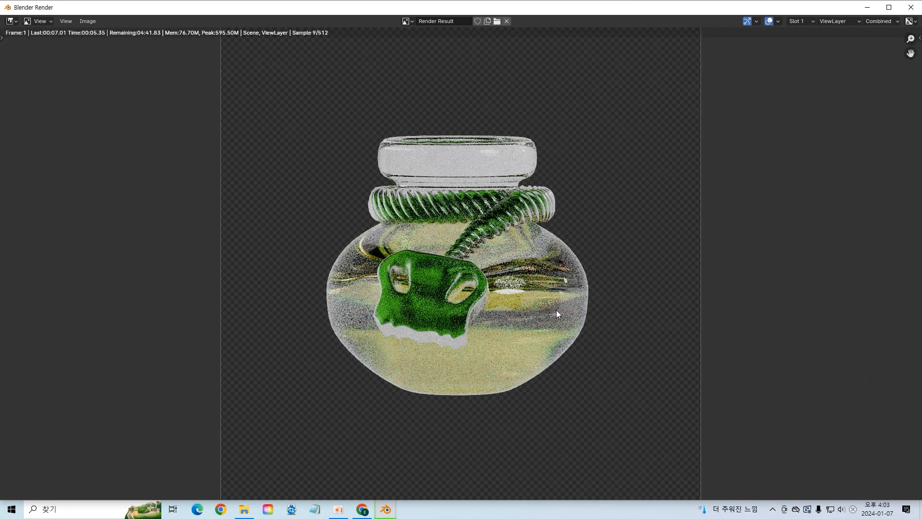
click(911, 8)
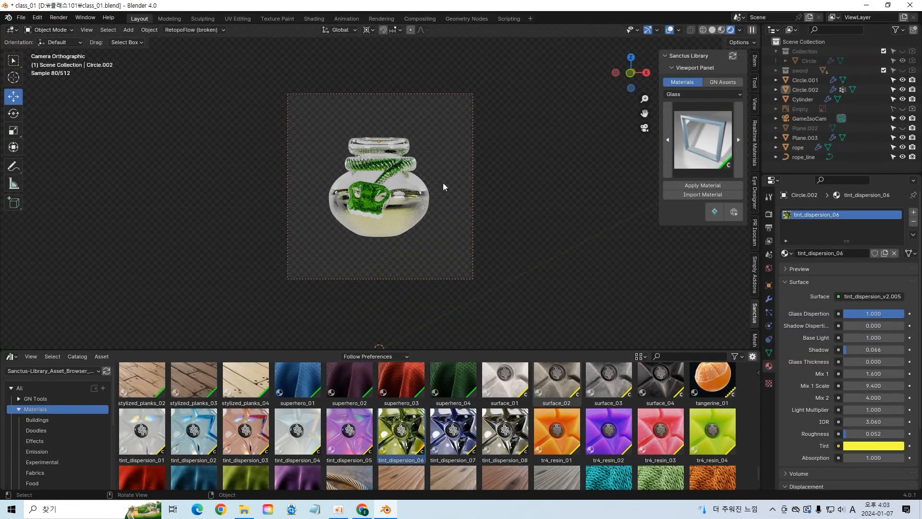
Step: Assign the glossy_paint_02 material to the liquid, undoing its placement on the outer glass
scroll(432, 429, up, 15)
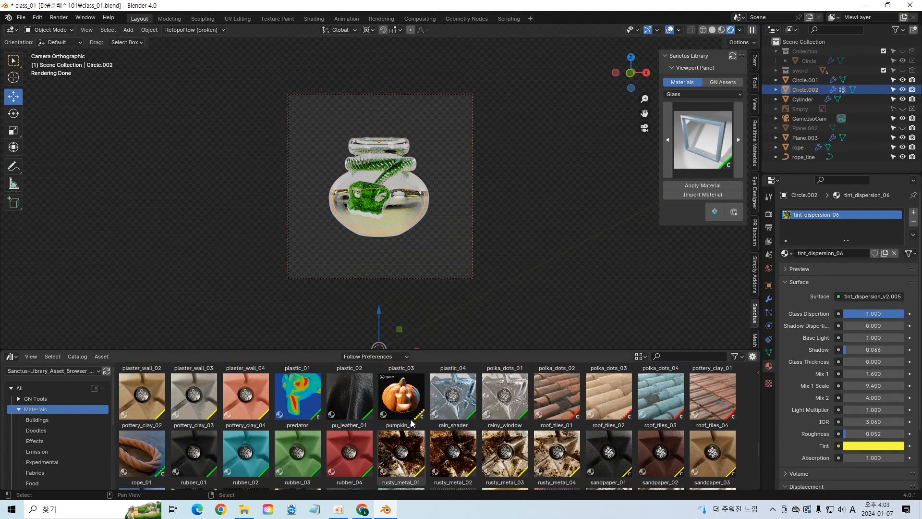
scroll(433, 429, up, 15)
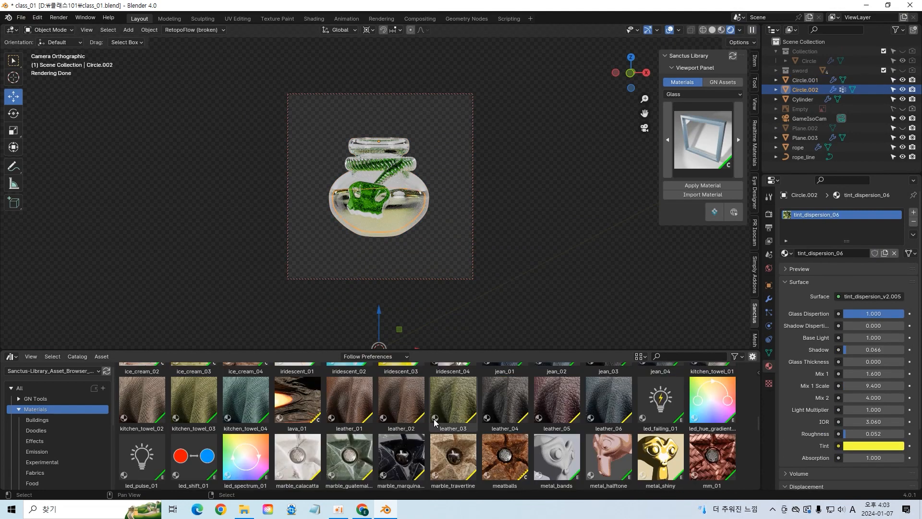
scroll(436, 419, up, 5)
drag(660, 440, 413, 212)
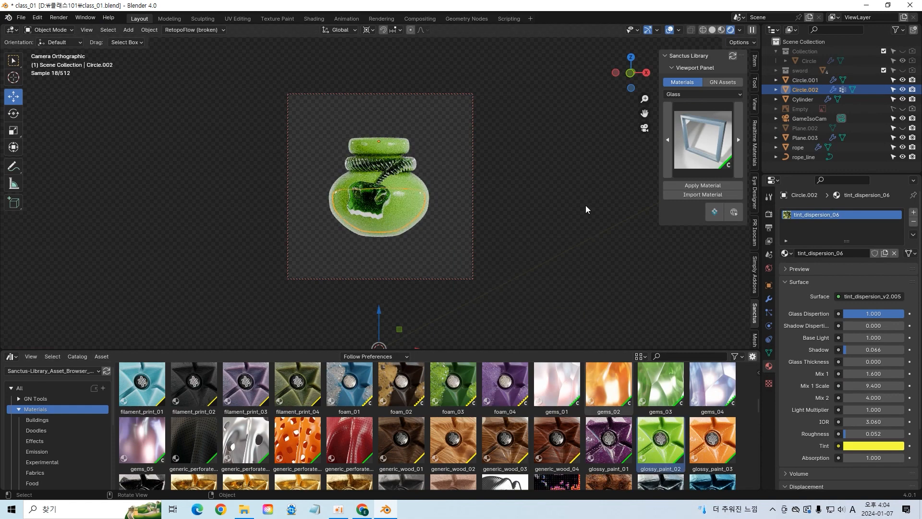
key(ctrl+z)
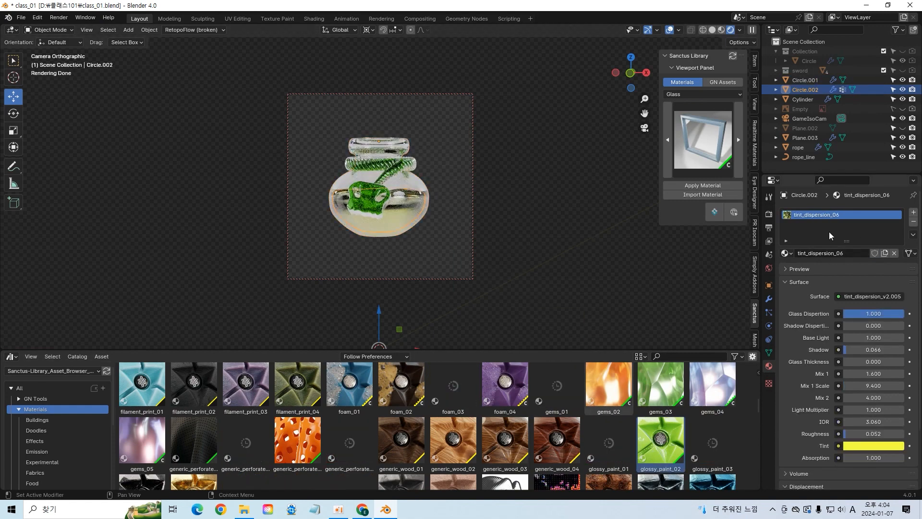
key(ctrl+shift+z)
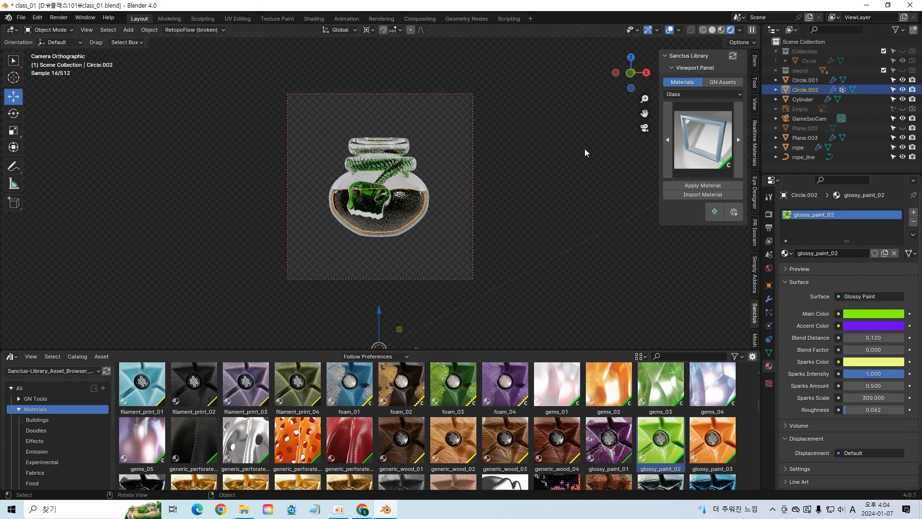
Step: Render the bottle with the glossy_paint_02 liquid, inspect the image, and close the render
click(56, 14)
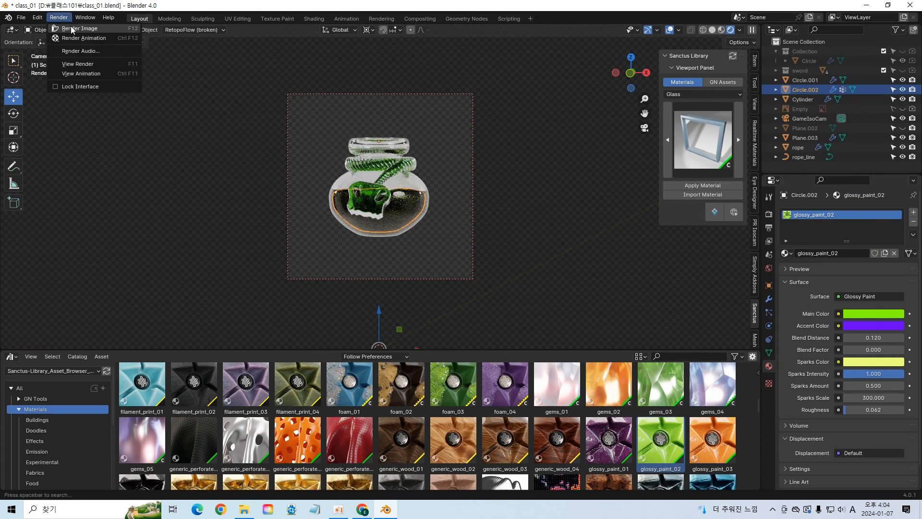
click(64, 29)
scroll(508, 254, down, 4)
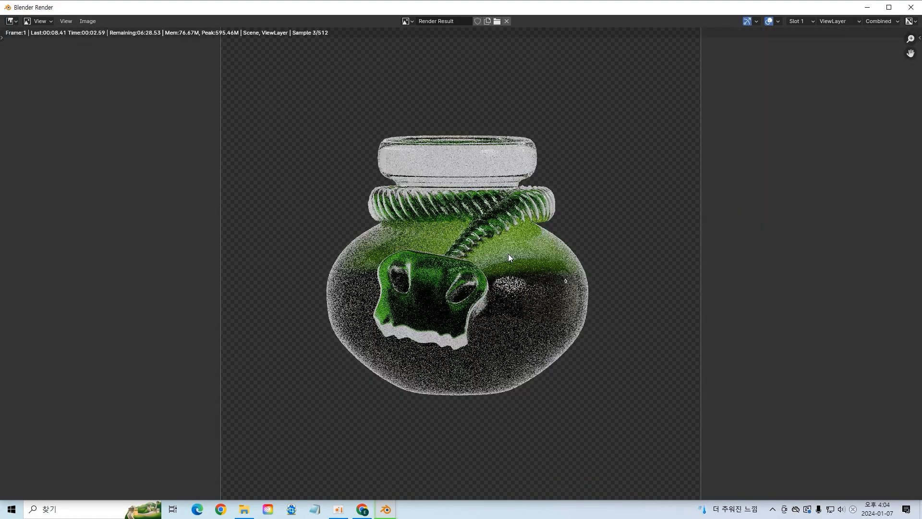
scroll(508, 254, up, 2)
scroll(508, 254, down, 2)
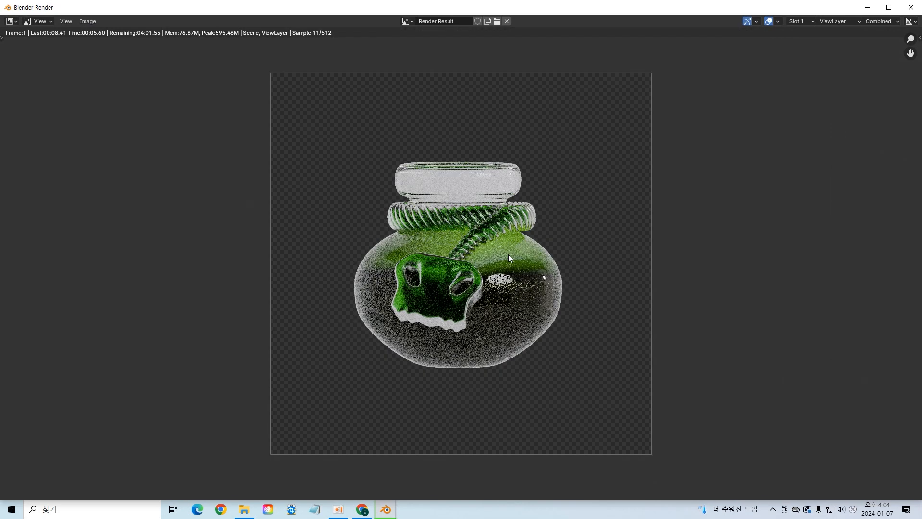
key(Escape)
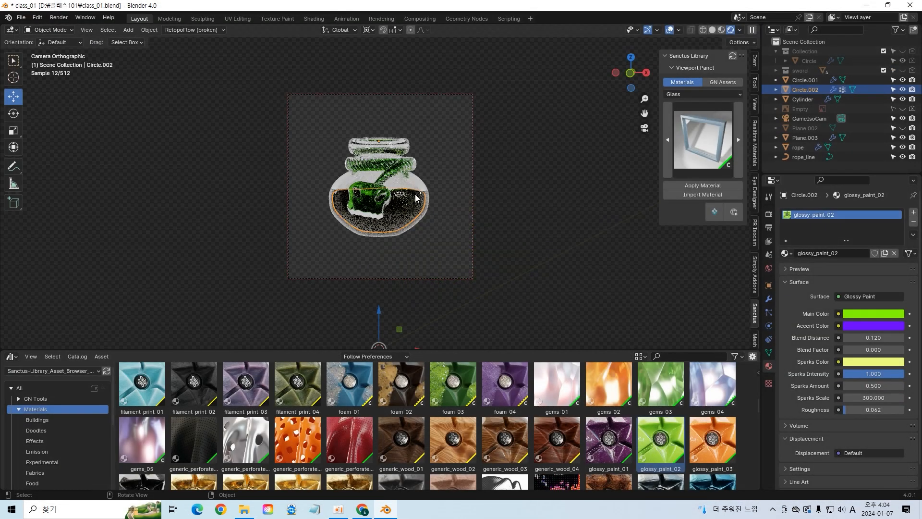
Step: Remove the liquid's material slot, create a new material, and replace it with car_paint_02
click(416, 201)
click(914, 222)
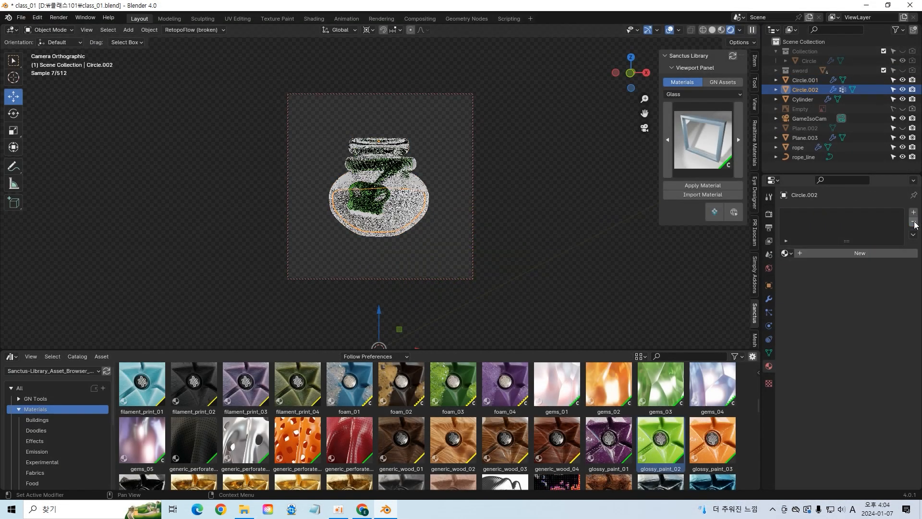
scroll(674, 442, up, 10)
drag(401, 454, 403, 206)
key(ctrl+z)
click(854, 254)
drag(403, 452, 809, 297)
click(578, 133)
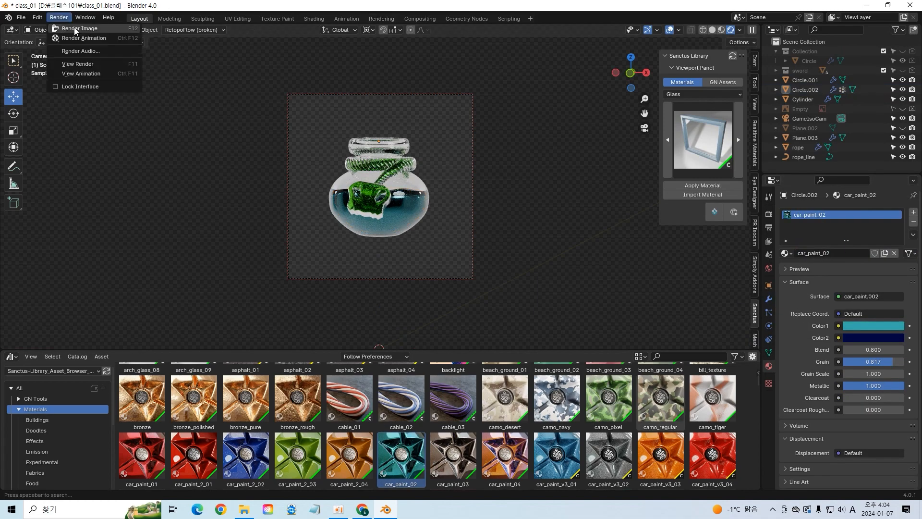
Step: Render the bottle with the car_paint_02 liquid and inspect the image
click(61, 20)
click(67, 29)
scroll(557, 258, down, 7)
scroll(560, 257, up, 5)
scroll(560, 258, down, 2)
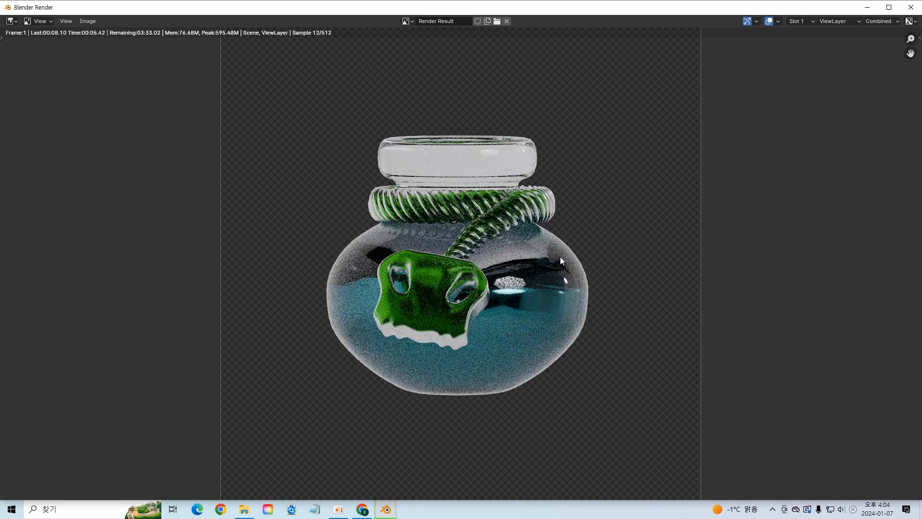